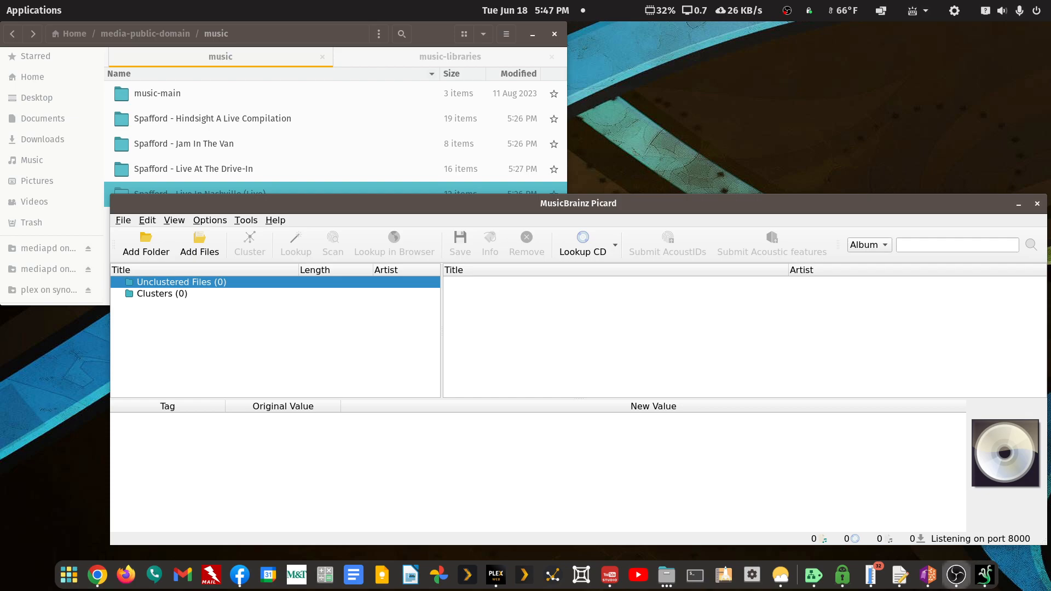
Switch to the file manager and select the five Spafford album folders in the music folder
click(445, 38)
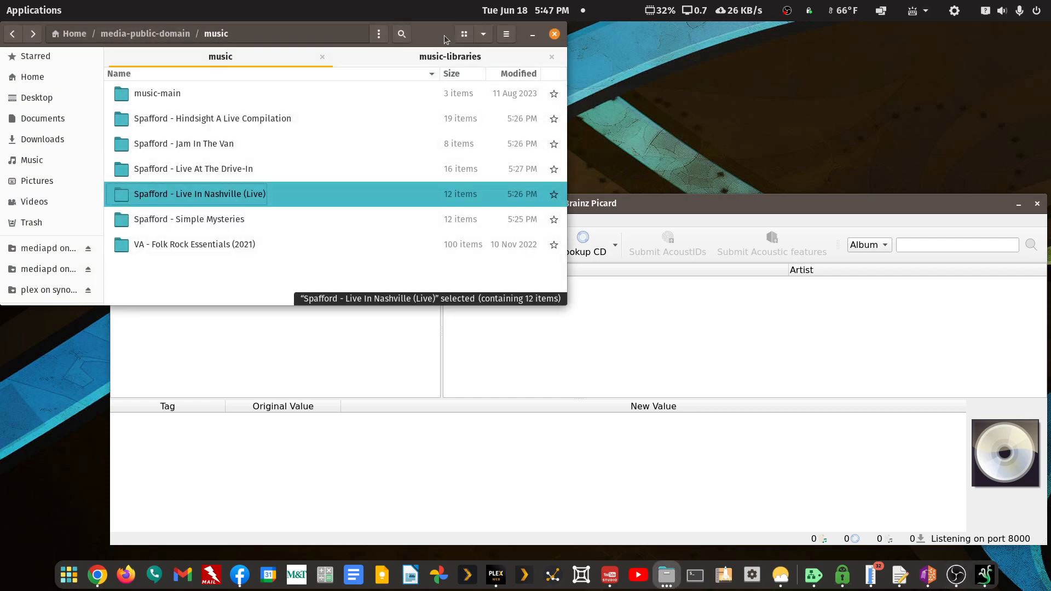
click(165, 225)
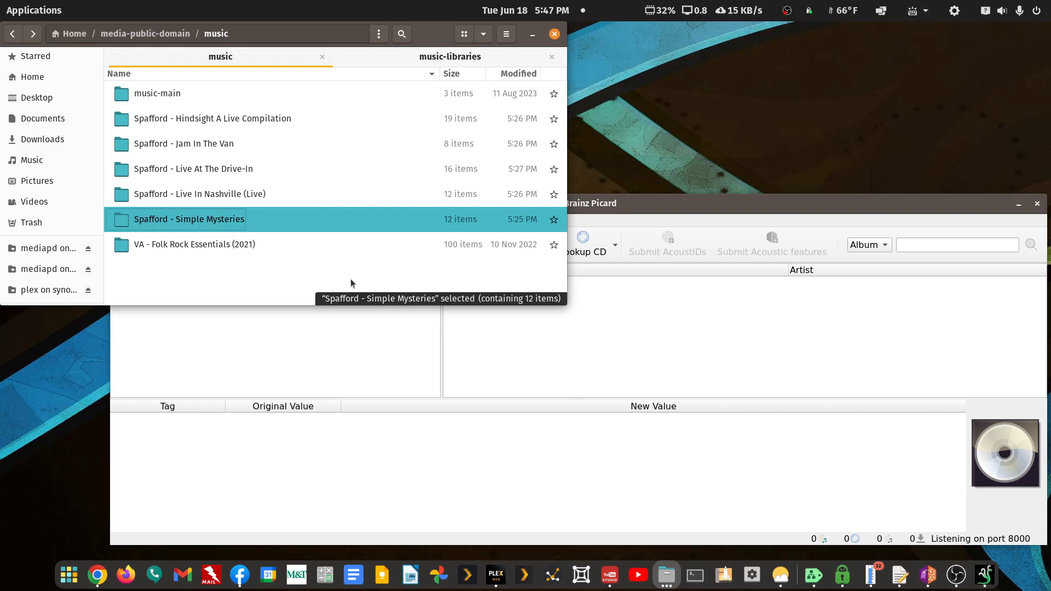
key(Up)
key(Up)
key(Up)
key(Up)
key(shift+Down)
key(shift+Down)
key(shift+Down)
key(shift+Down)
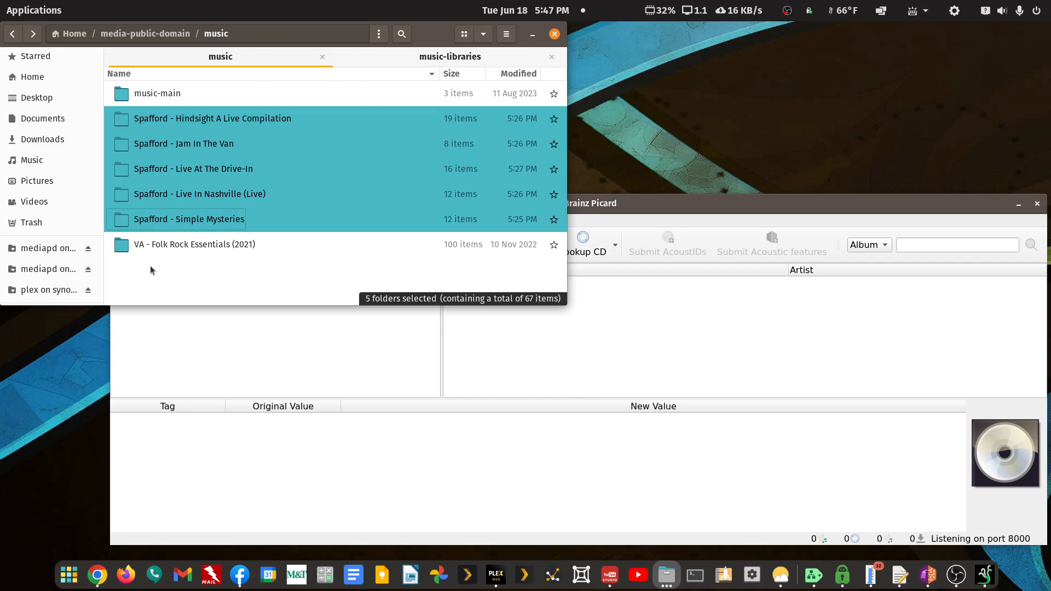
Load the five Spafford album folders and the VA - Folk Rock Essentials (2021) folder into MusicBrainz Picard as unclustered files
click(171, 251)
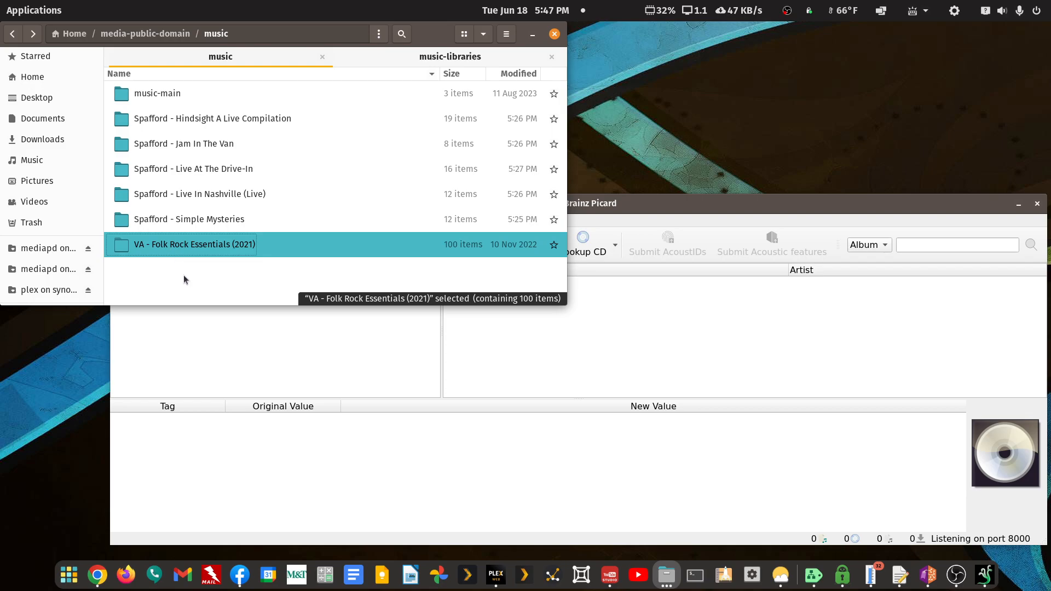
key(shift+Up)
key(shift+Up)
key(shift+Up)
key(shift+Up)
key(shift+Up)
drag(192, 248, 302, 366)
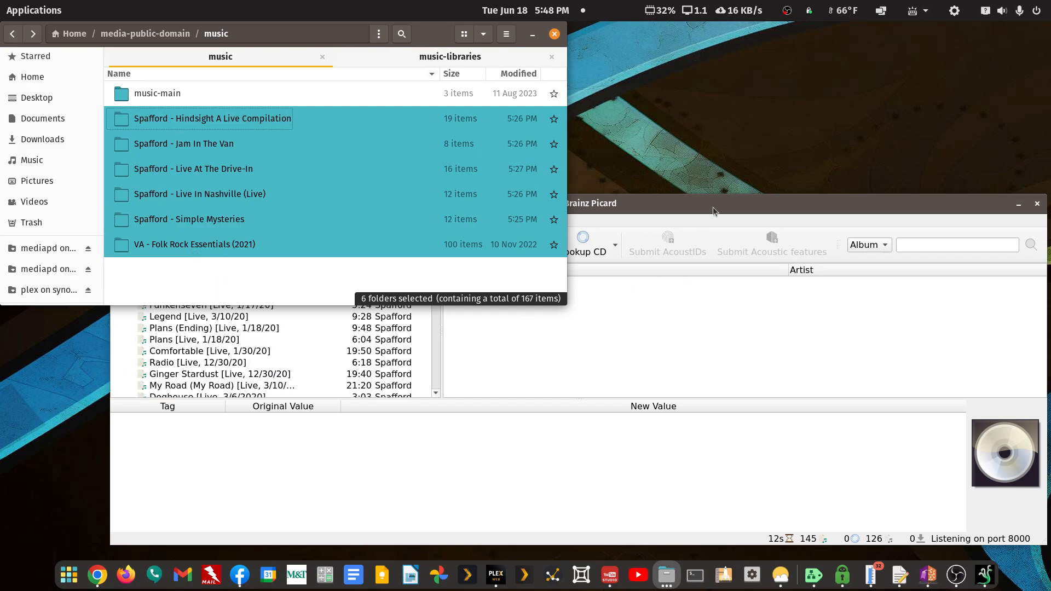
Bring MusicBrainz Picard to the front, maximize its window and cluster all the unclustered files
click(715, 201)
drag(722, 193, 718, 174)
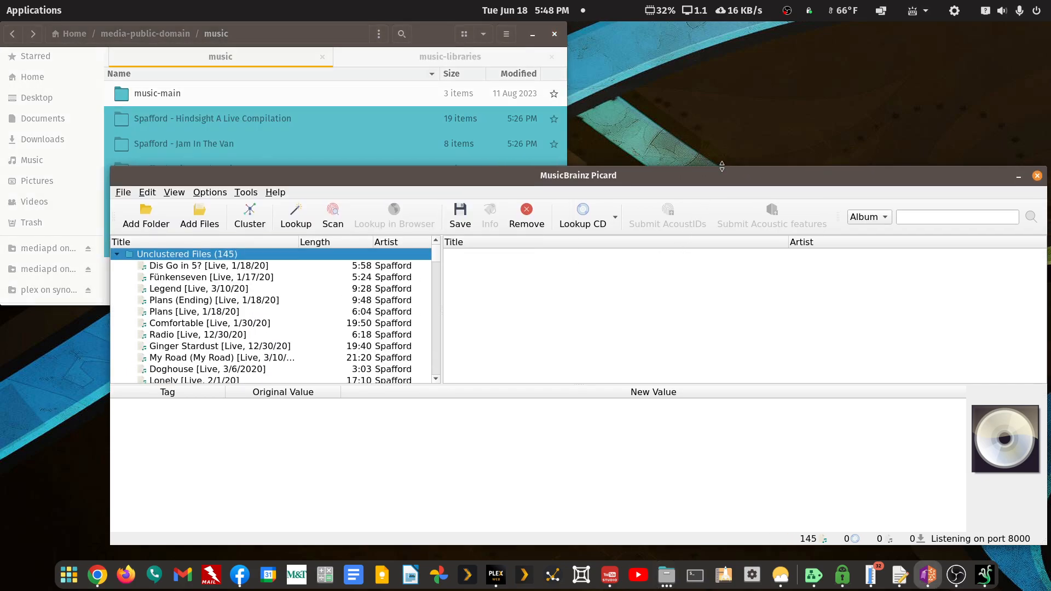
double_click(715, 175)
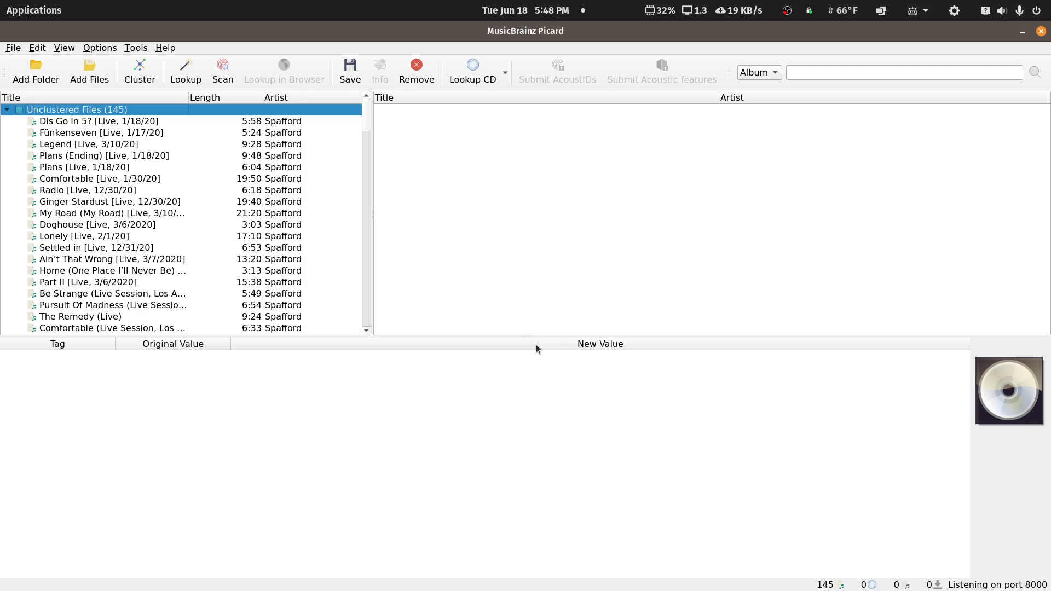
click(140, 70)
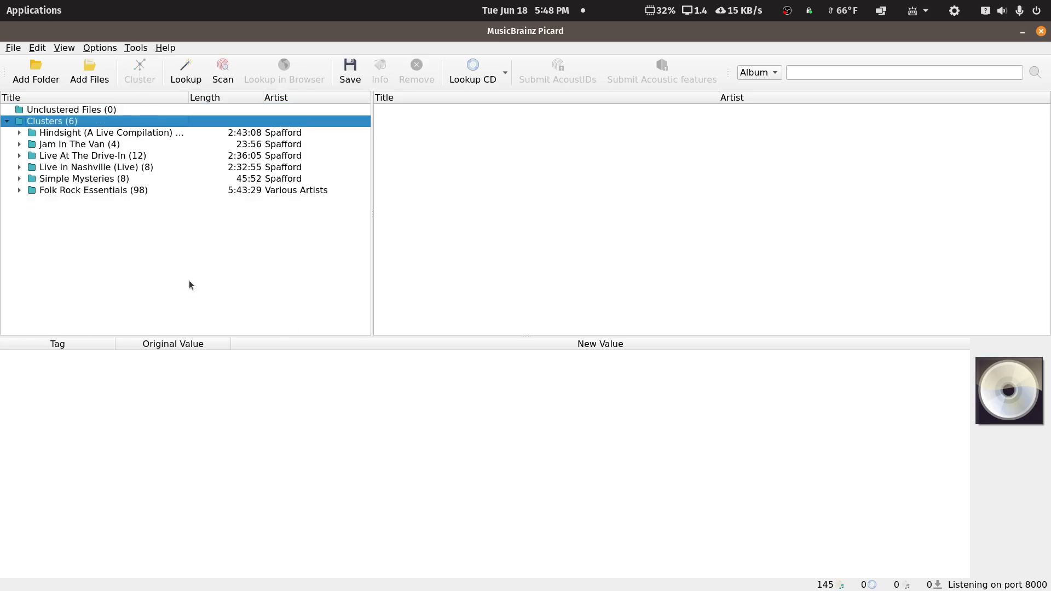
Review the artist, album, date and album artist tags of the Hindsight (A Live Compilation) cluster
click(114, 133)
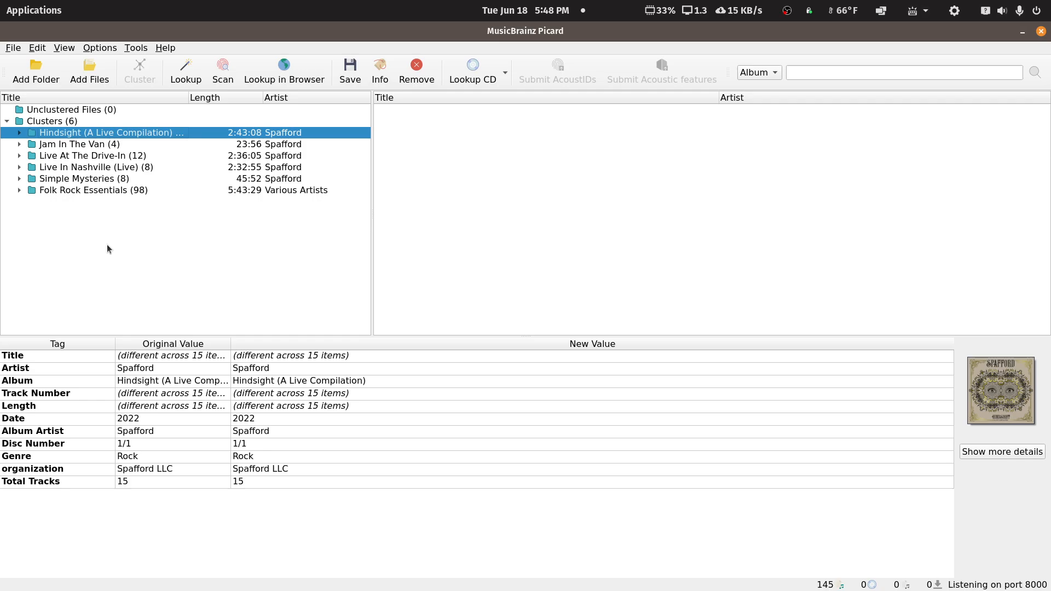
click(129, 368)
click(131, 382)
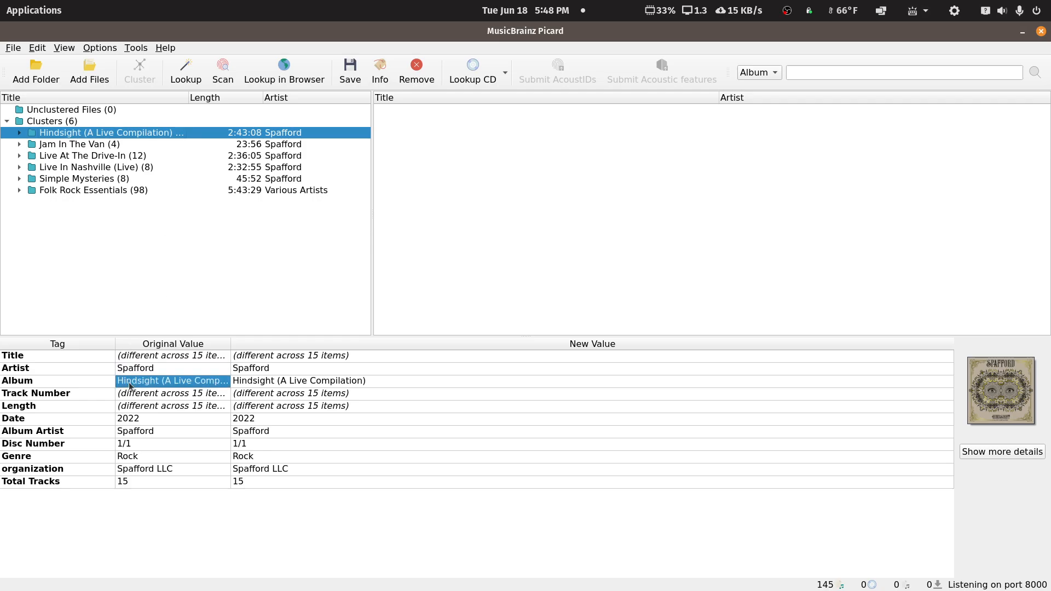
click(133, 418)
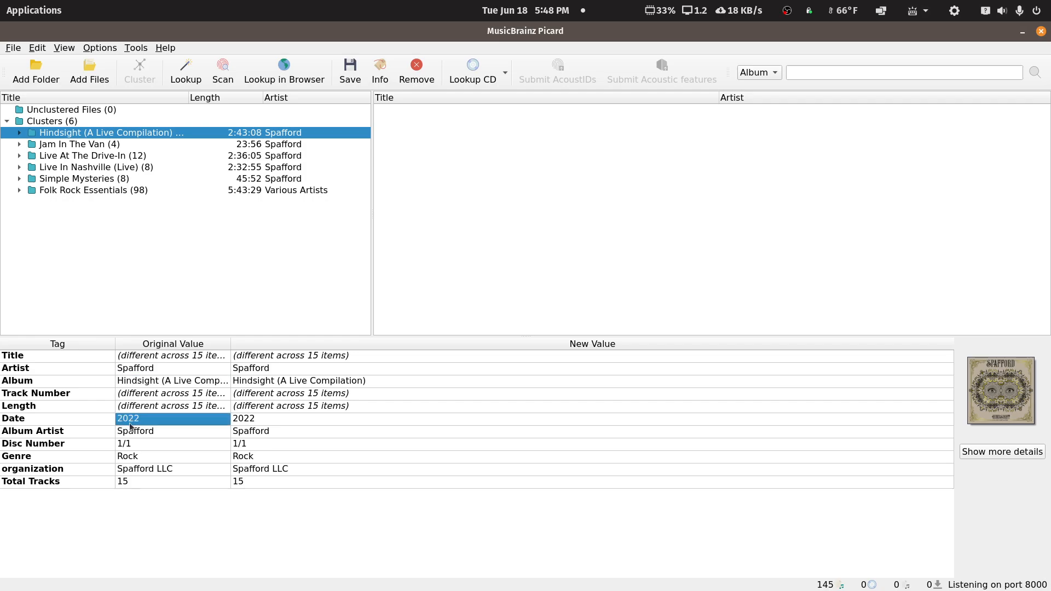
click(129, 432)
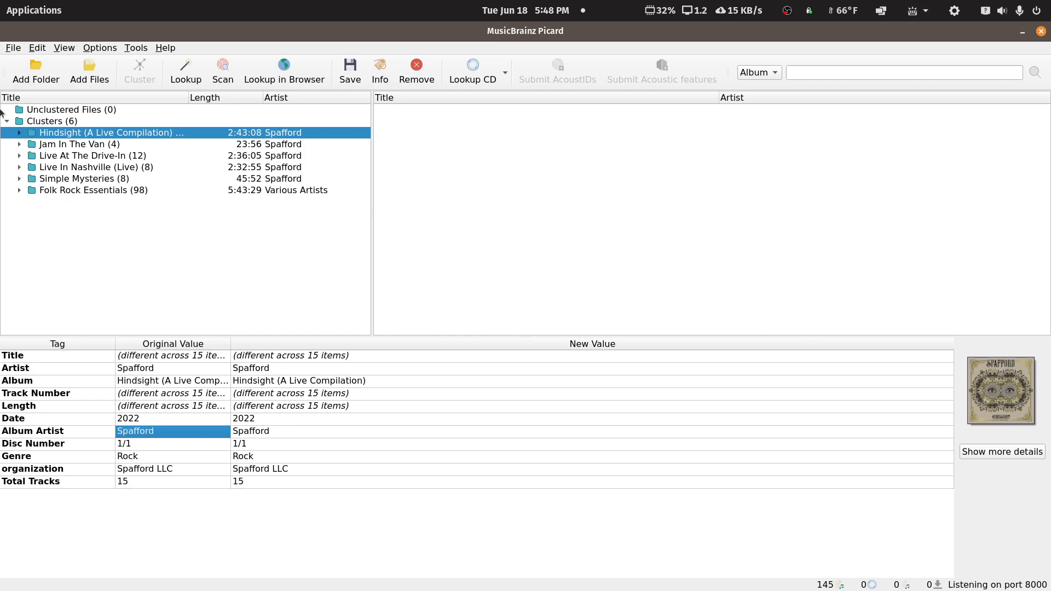
Expand the Hindsight (A Live Compilation) cluster, inspect the tags of several of its tracks, and collapse it
click(20, 133)
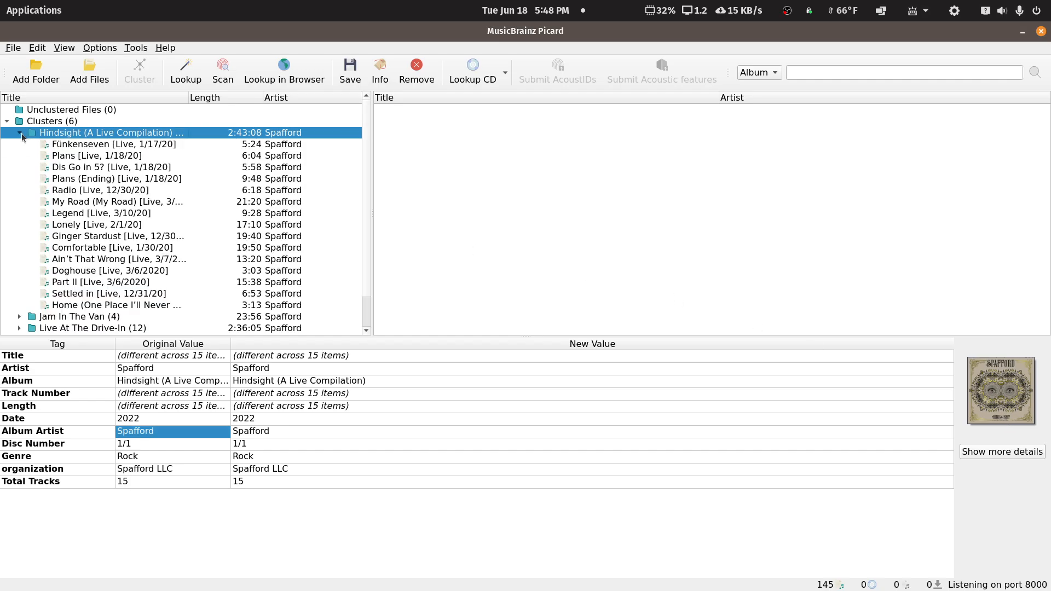
click(84, 146)
click(87, 167)
click(89, 180)
click(93, 201)
click(95, 225)
click(92, 239)
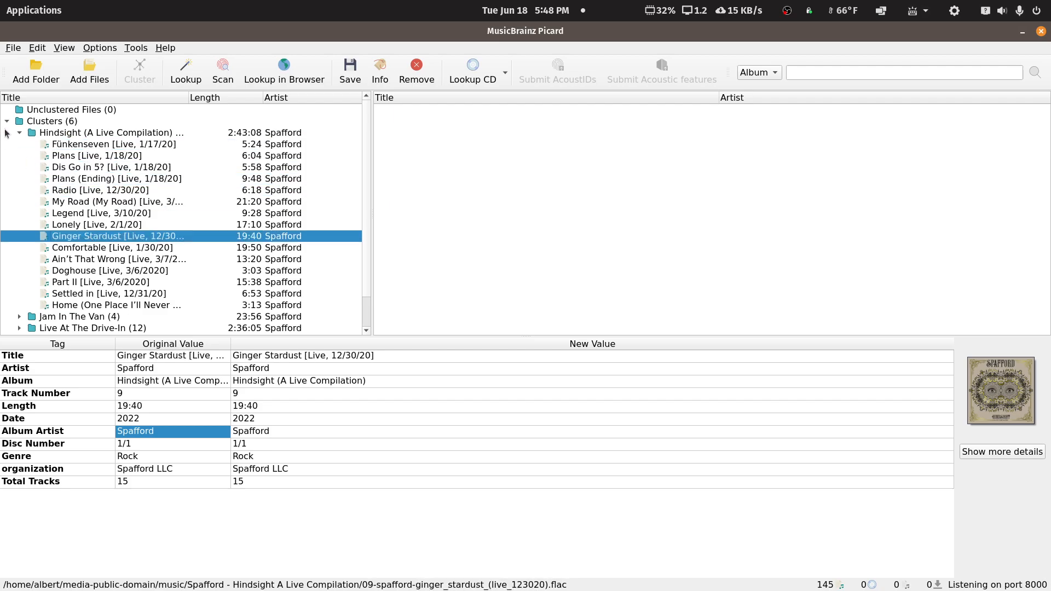
click(64, 157)
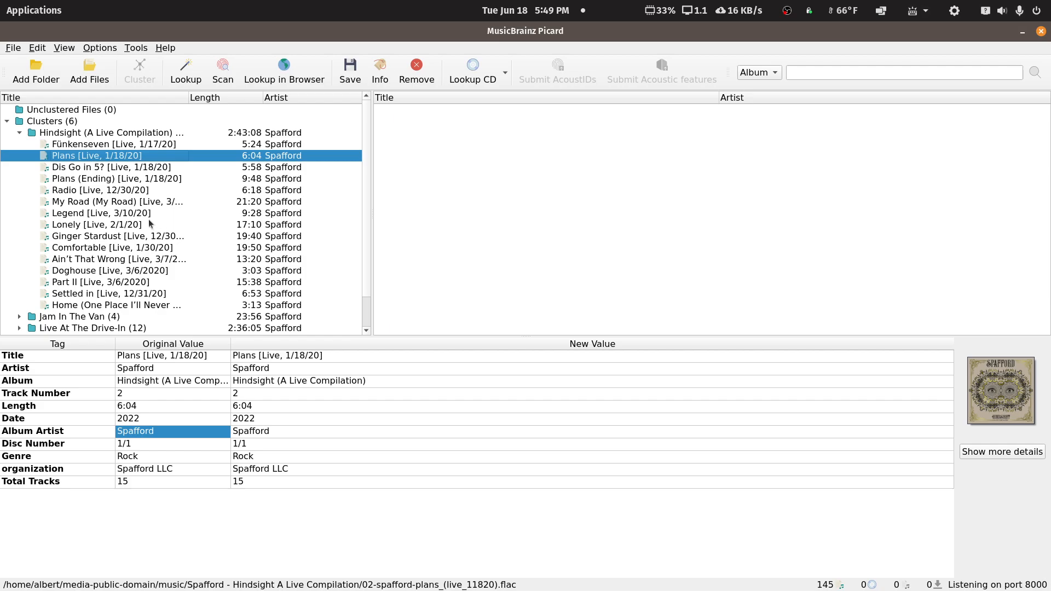
click(19, 132)
Review the tags of the remaining clusters from Jam In The Van to Folk Rock Essentials, briefly listing the tracks of Folk Rock Essentials
click(73, 147)
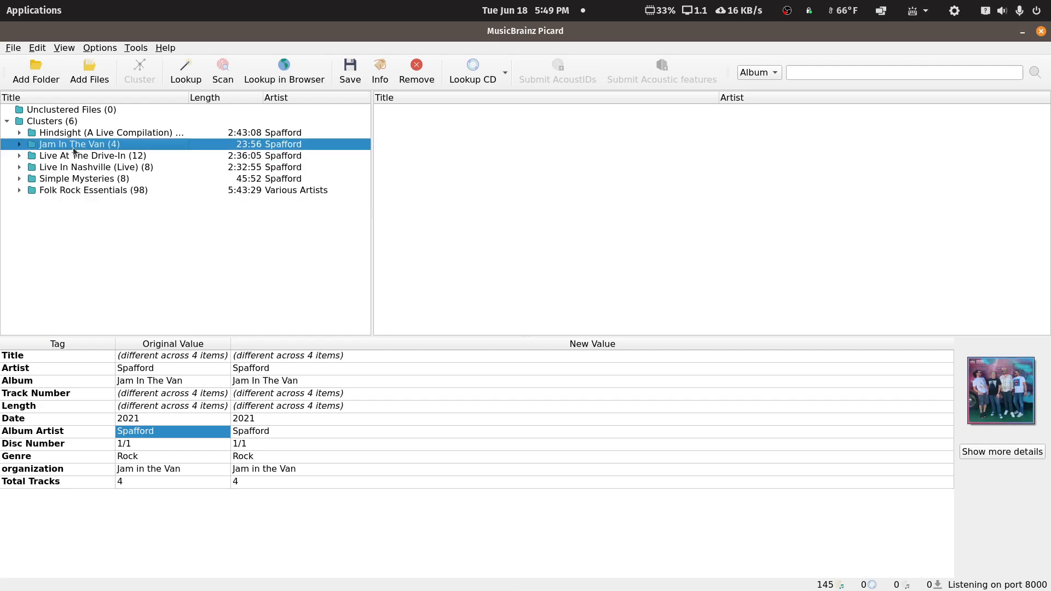
click(75, 157)
click(75, 168)
click(72, 178)
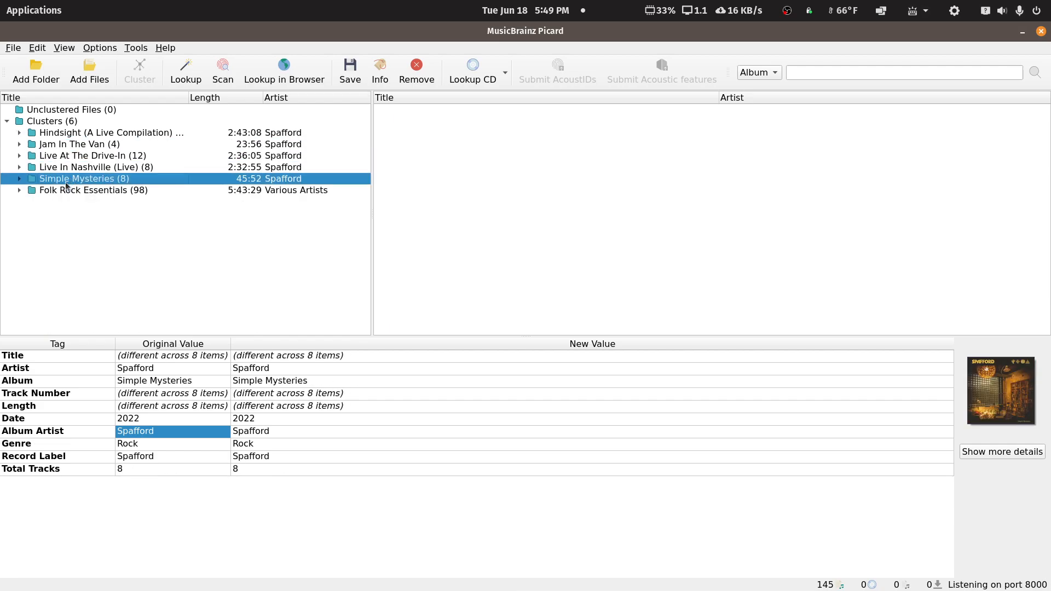
click(19, 190)
click(70, 191)
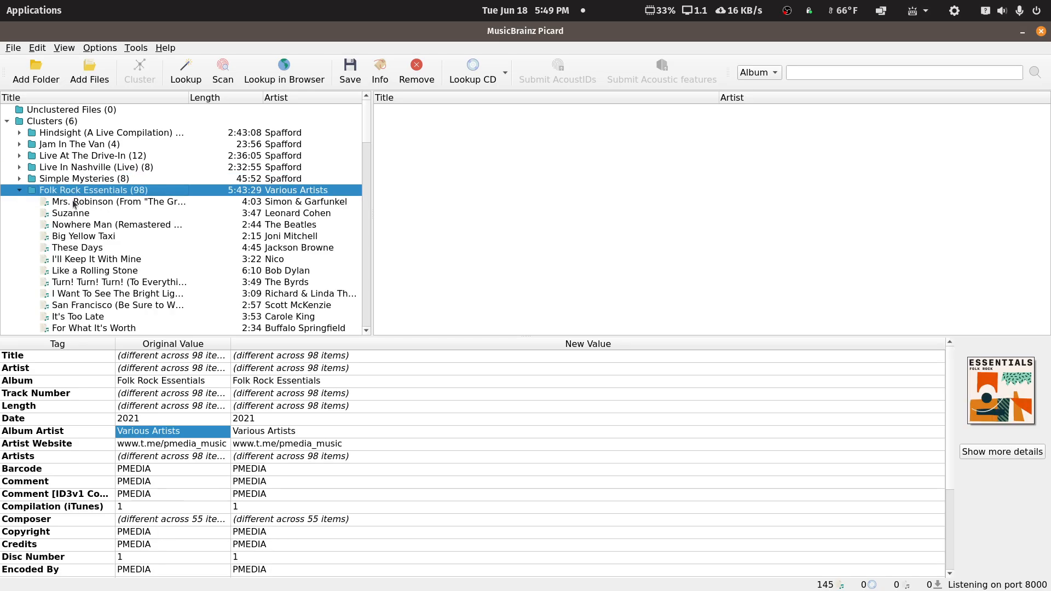
click(20, 191)
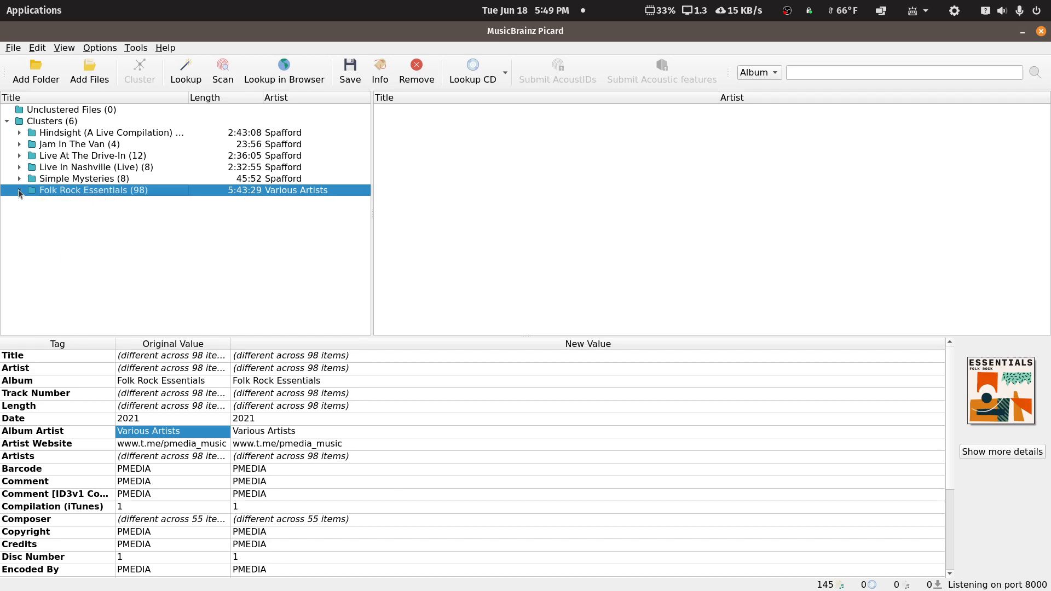
Scan the Hindsight (A Live Compilation) cluster for matching tracks by audio fingerprint
click(80, 137)
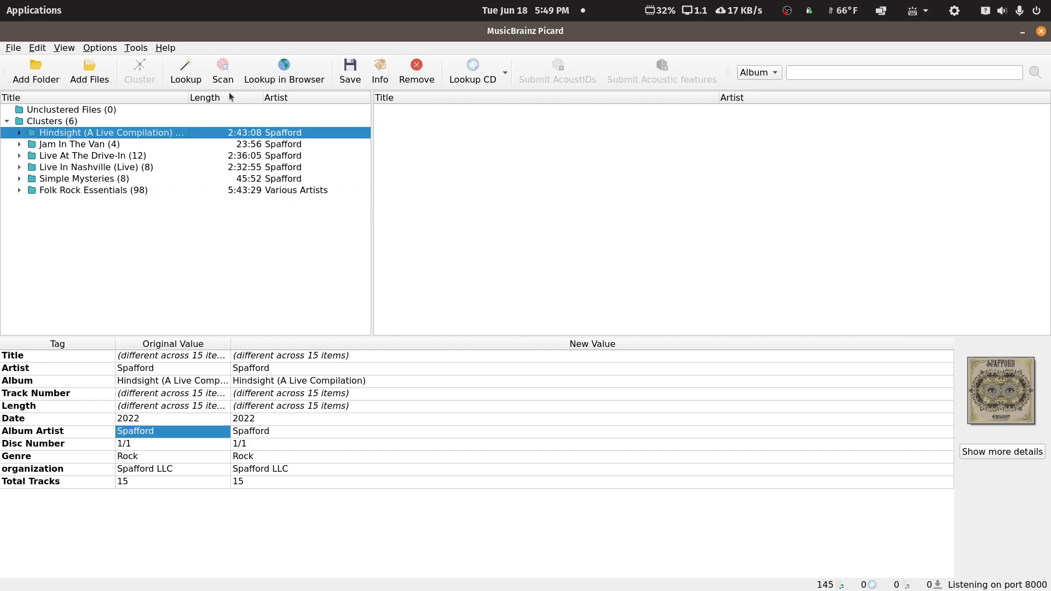
click(223, 74)
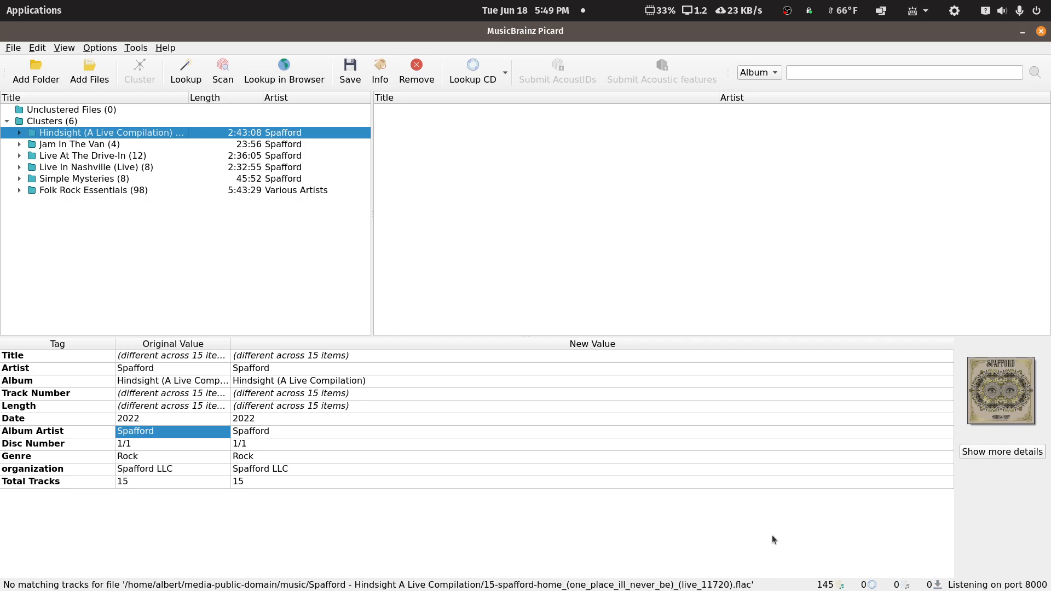
key(shift+Down)
key(shift+Down)
key(shift+Down)
key(shift+Down)
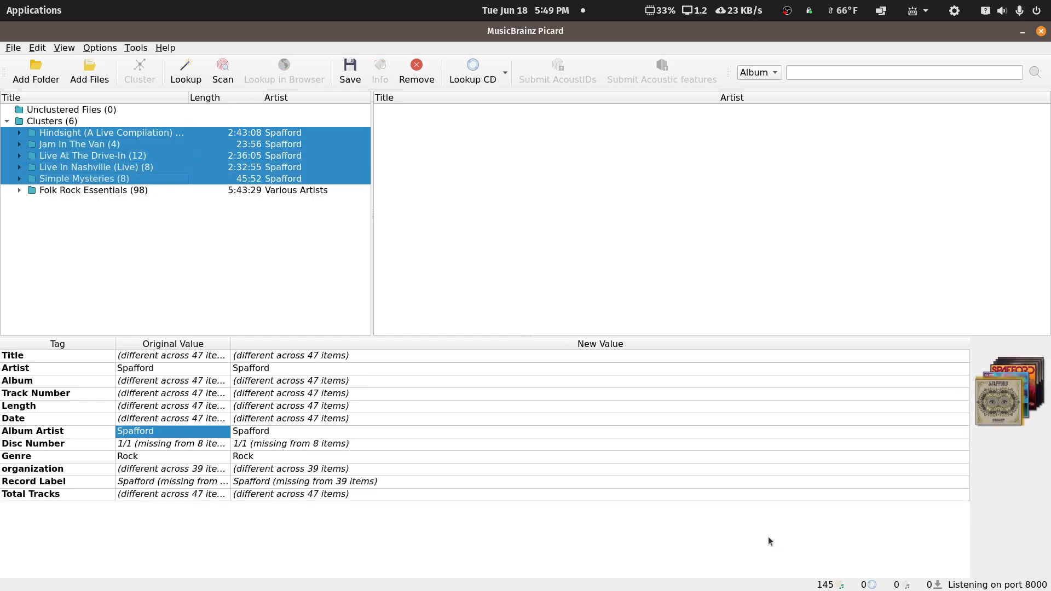
key(Up)
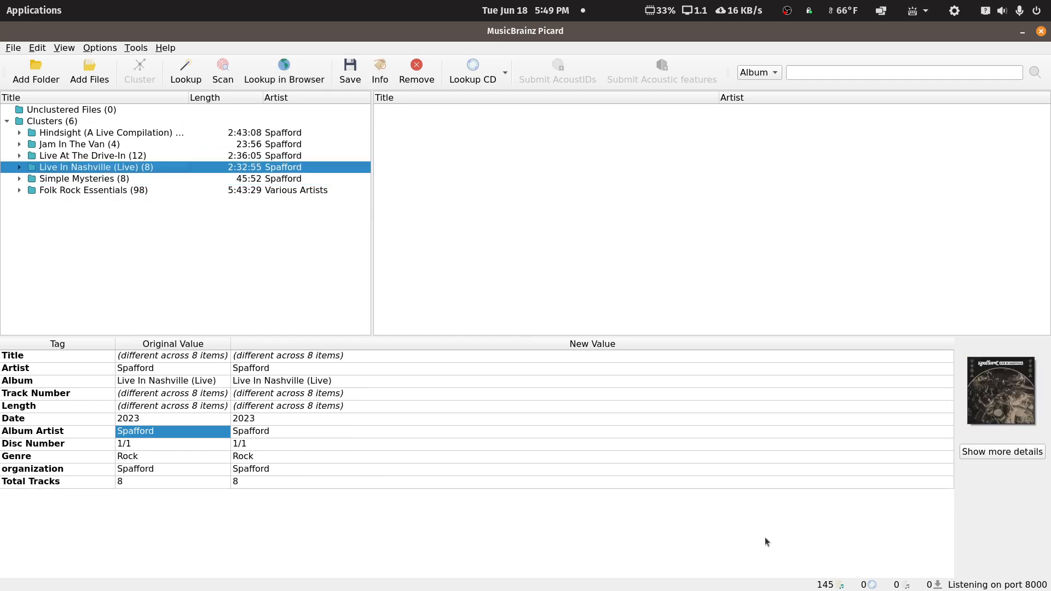
Scan the Folk Rock Essentials cluster to match its tracks to MusicBrainz albums
click(59, 190)
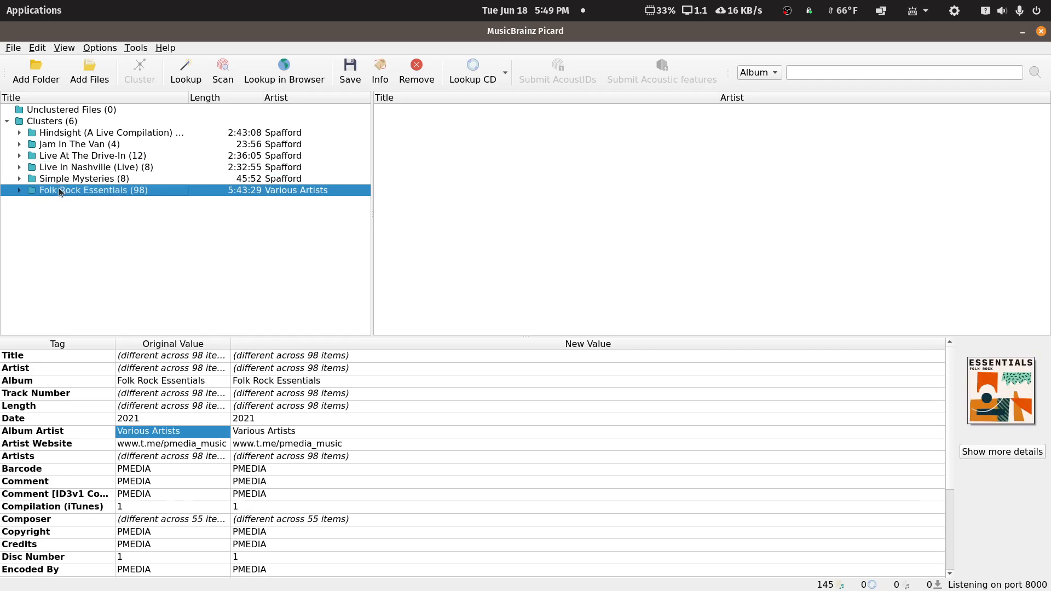
click(218, 75)
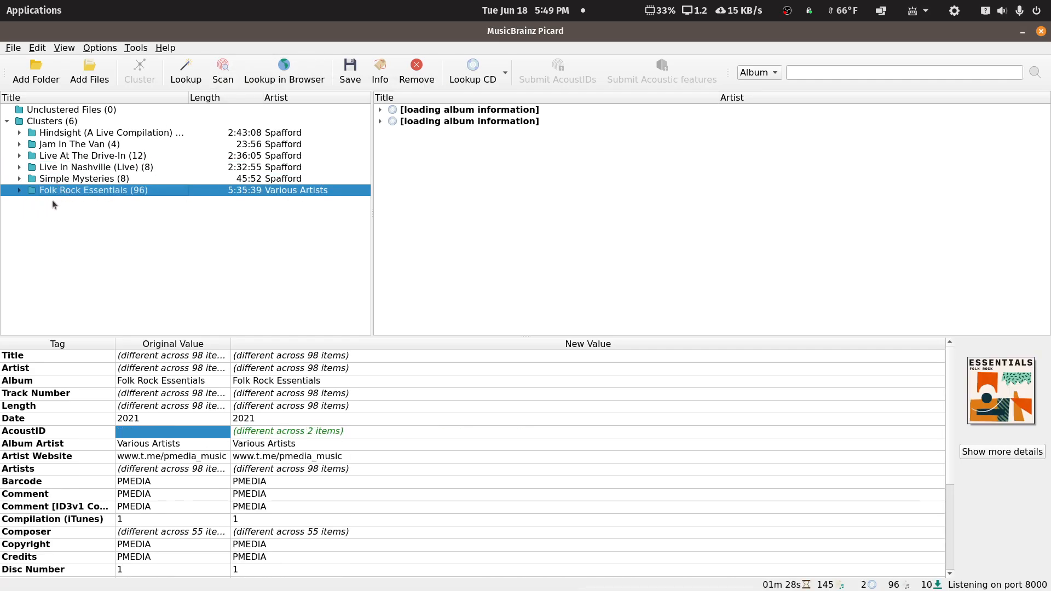
click(18, 191)
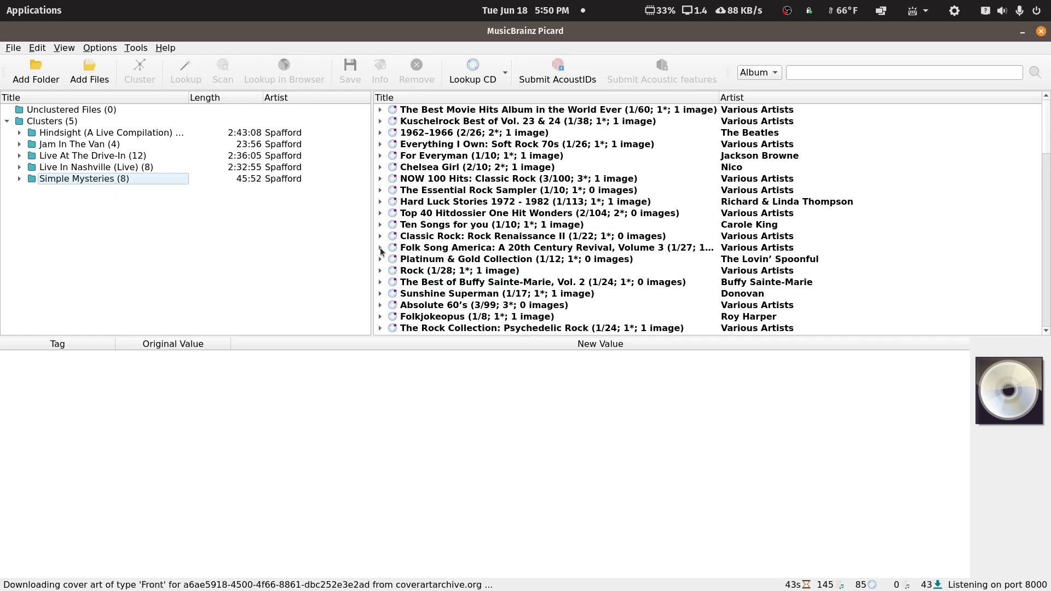
Look through the matched albums and shrink the tag details area to give the album list more height
scroll(739, 254, down, 10)
scroll(738, 253, up, 10)
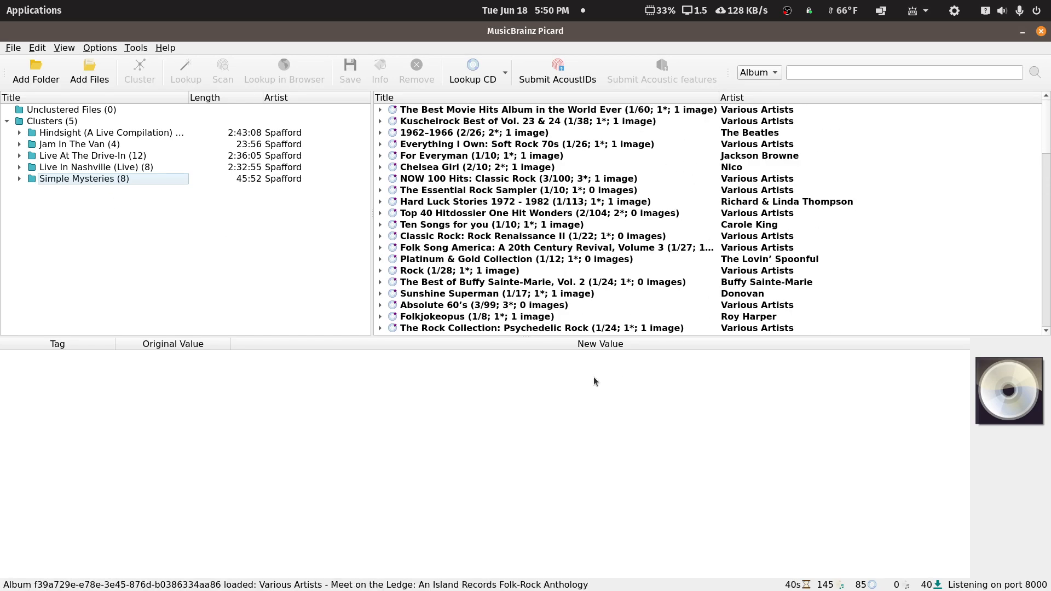
drag(572, 336, 571, 485)
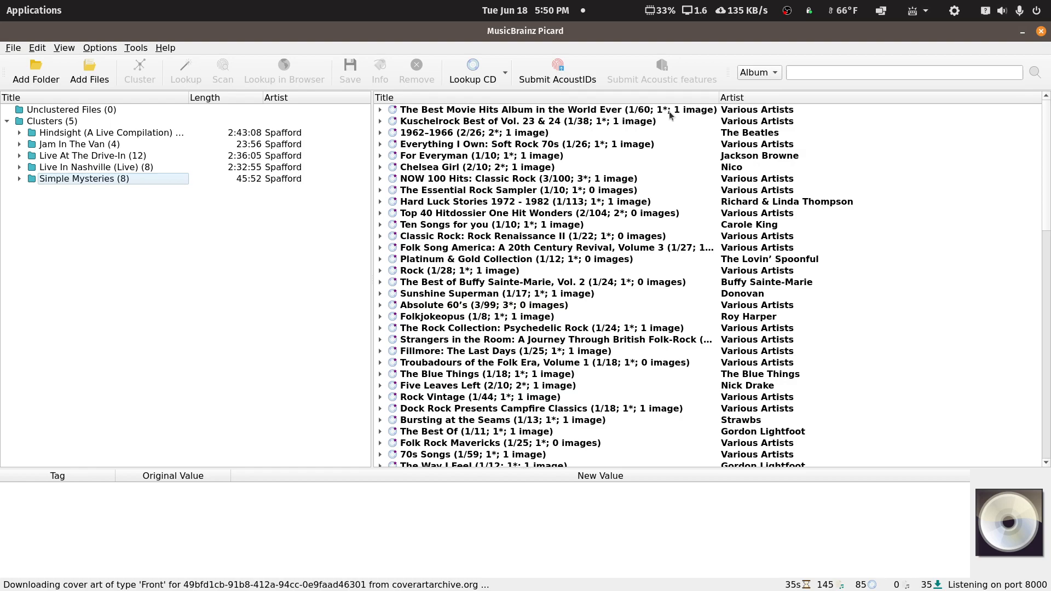
Expand The Best Movie Hits Album in the World Ever, find its matched track, and collapse the album
click(381, 111)
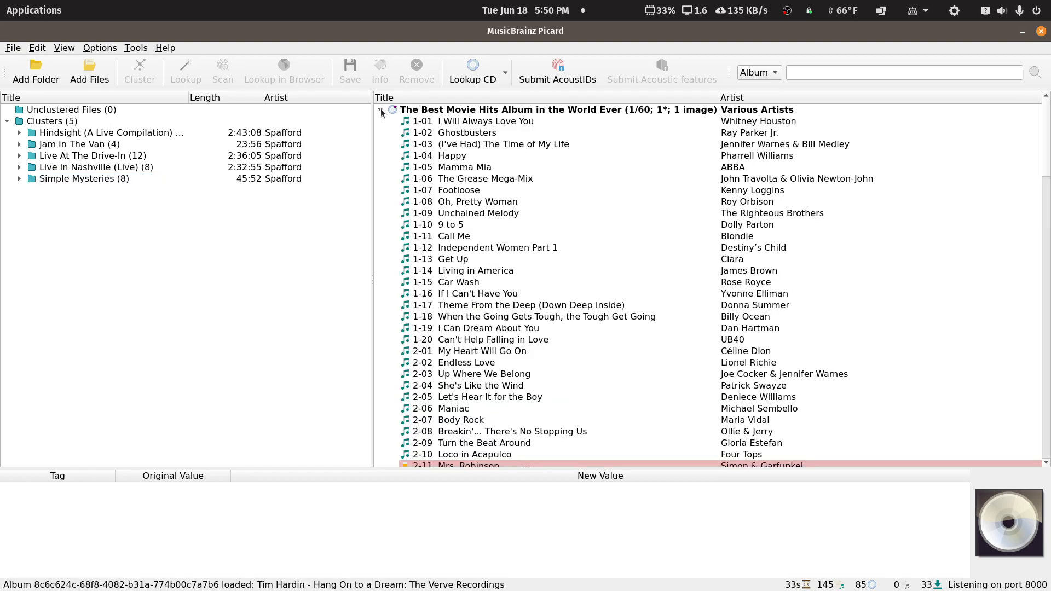
scroll(649, 343, down, 5)
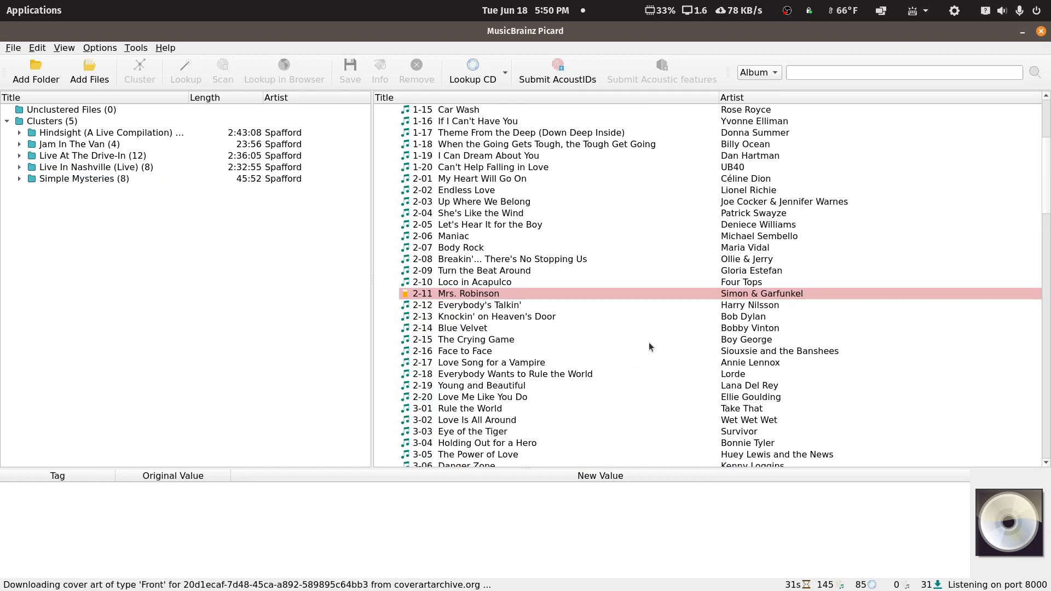
scroll(649, 342, up, 5)
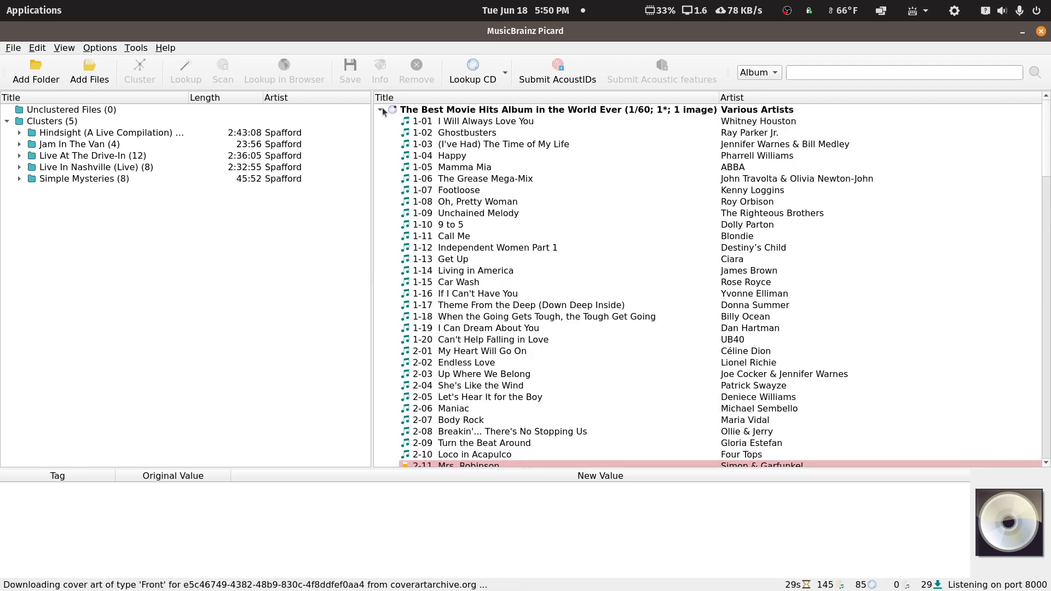
click(381, 110)
Inspect the track list of The Essential Rock Sampler, collapse it, and view the tags and cover art of The Best Movie Hits Album
click(383, 191)
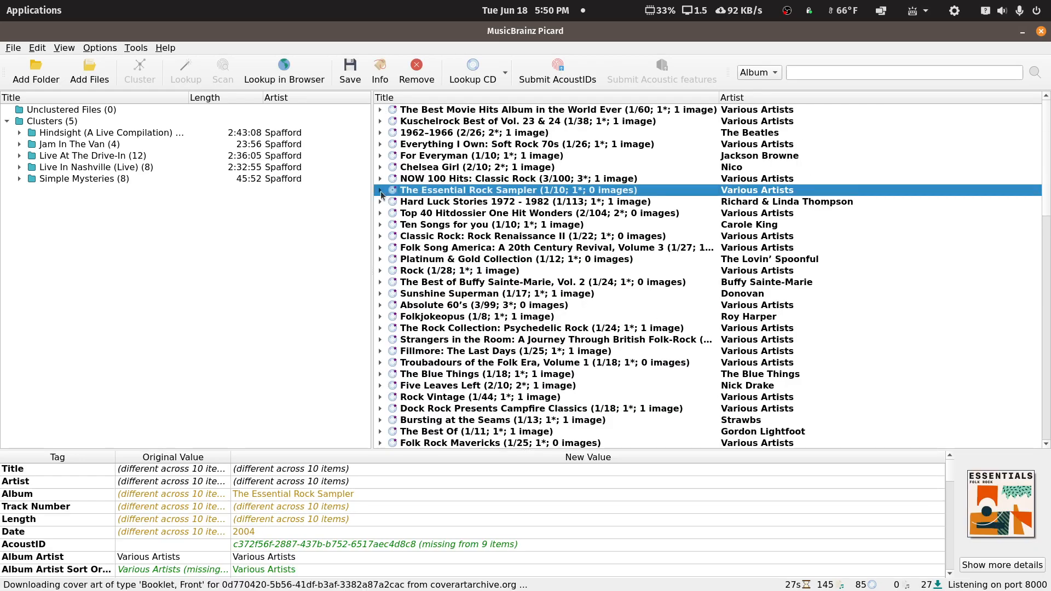
click(380, 190)
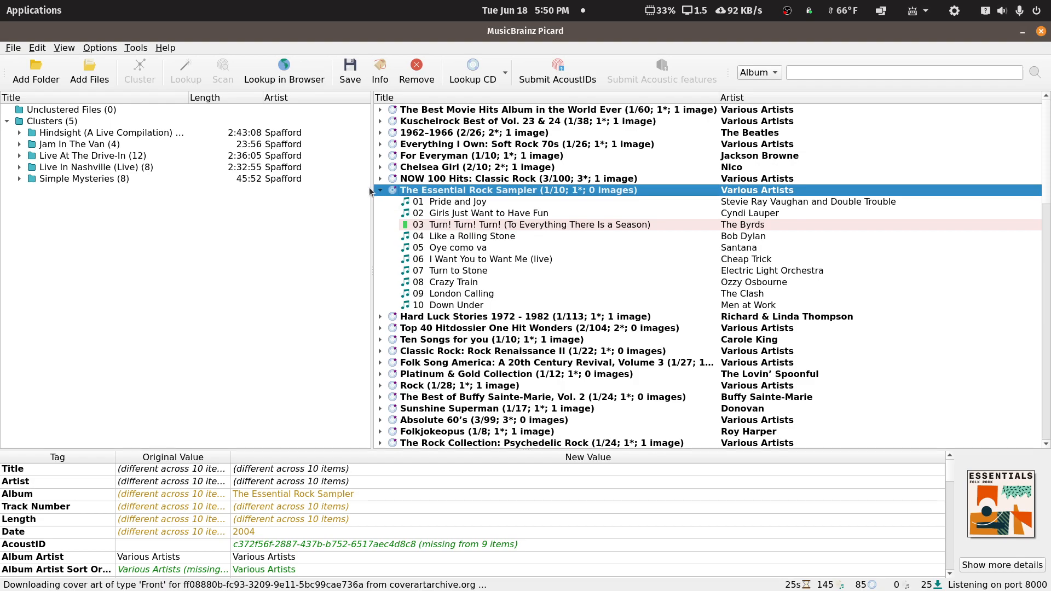
click(381, 191)
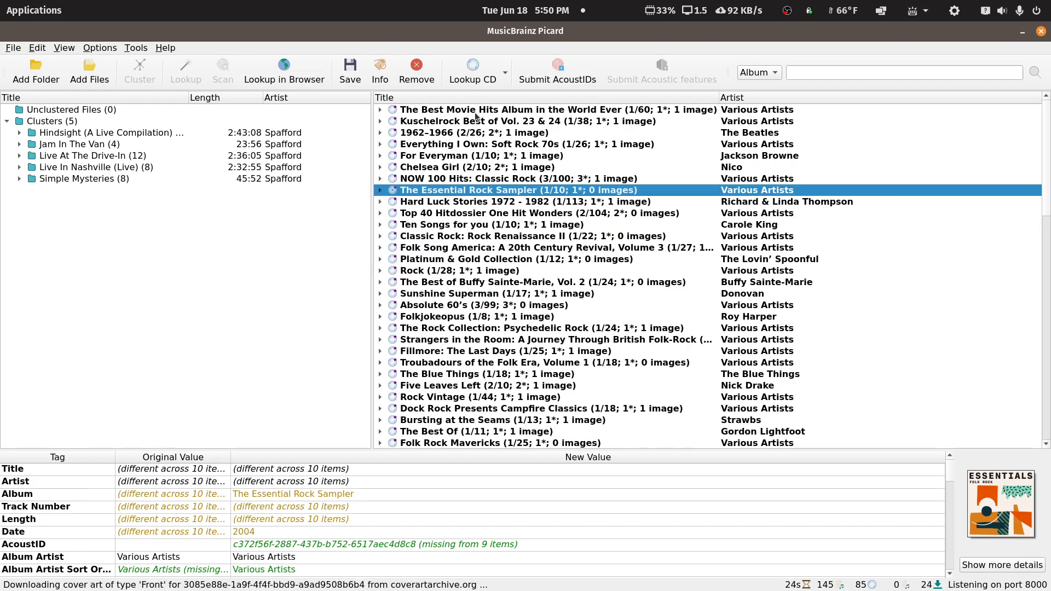
click(476, 113)
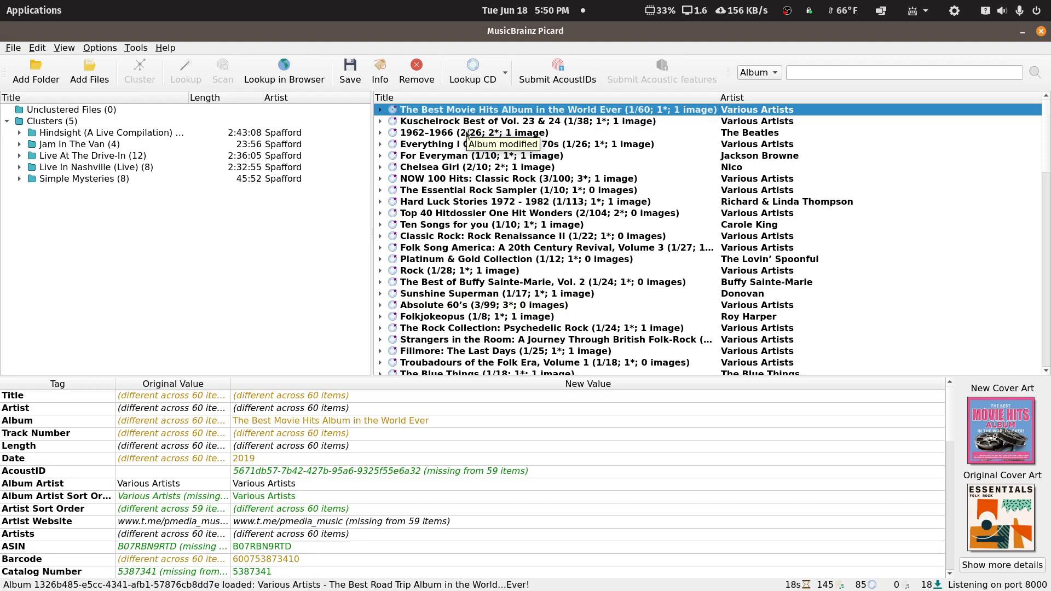
Move the files of all matched albums back to the unclustered files and cluster them again
key(shift+Down)
key(shift+Down)
key(shift+Down)
key(shift+Down)
key(shift+Down)
key(shift+Down)
key(shift+Down)
key(shift+Down)
key(shift+Down)
key(shift+Down)
key(shift+Down)
key(shift+Down)
key(shift+Down)
key(shift+Down)
key(shift+Down)
key(shift+Down)
key(shift+Down)
key(shift+Down)
key(shift+Down)
key(shift+Down)
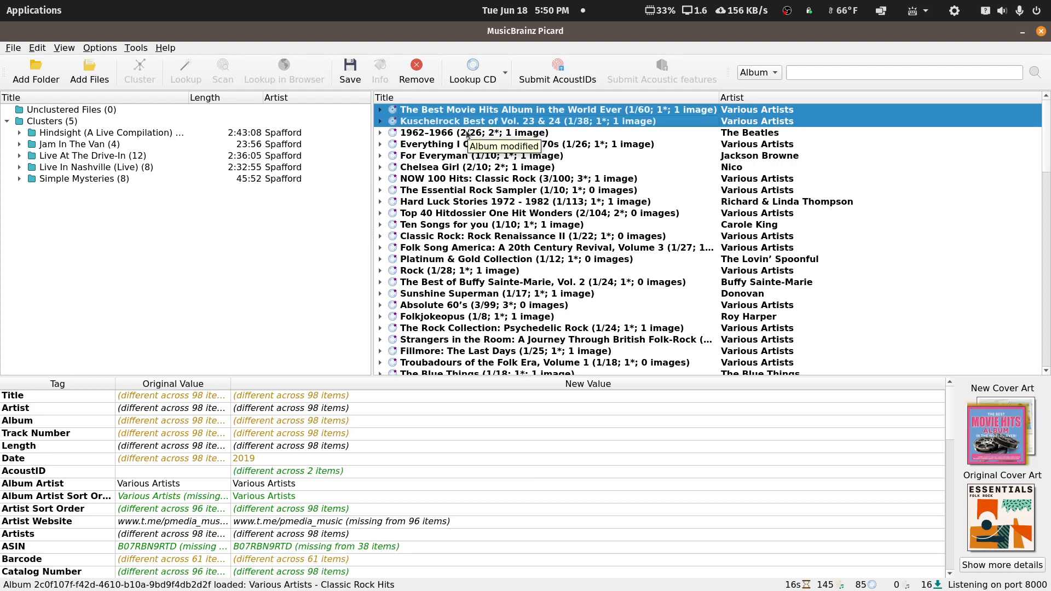
key(shift+Down)
key(shift+Down)
key(shift+Down)
key(shift+Down)
key(shift+Down)
key(shift+Down)
key(shift+Down)
key(shift+Down)
key(shift+Down)
key(shift+Down)
key(shift+Down)
key(shift+Down)
key(shift+Down)
key(shift+Down)
key(shift+Down)
key(shift+Down)
key(shift+Down)
key(shift+Down)
key(shift+Down)
key(shift+Down)
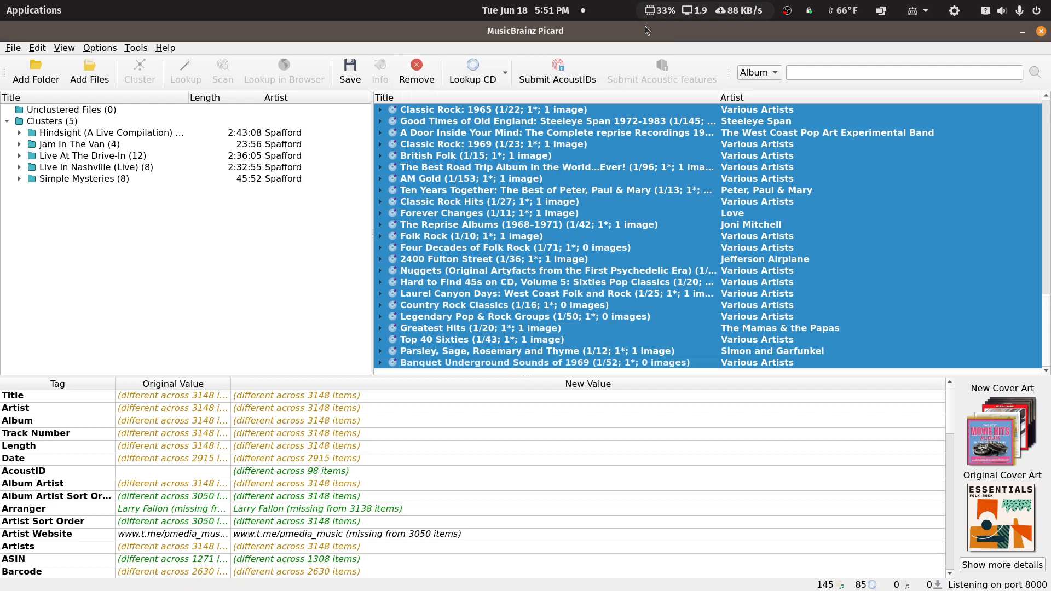
drag(491, 317, 178, 300)
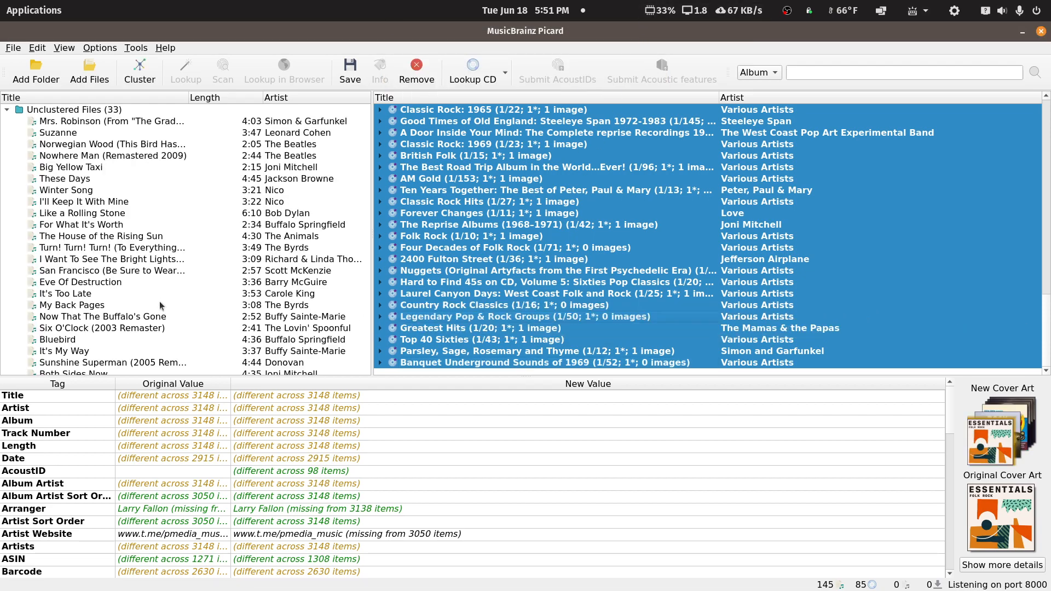
click(139, 80)
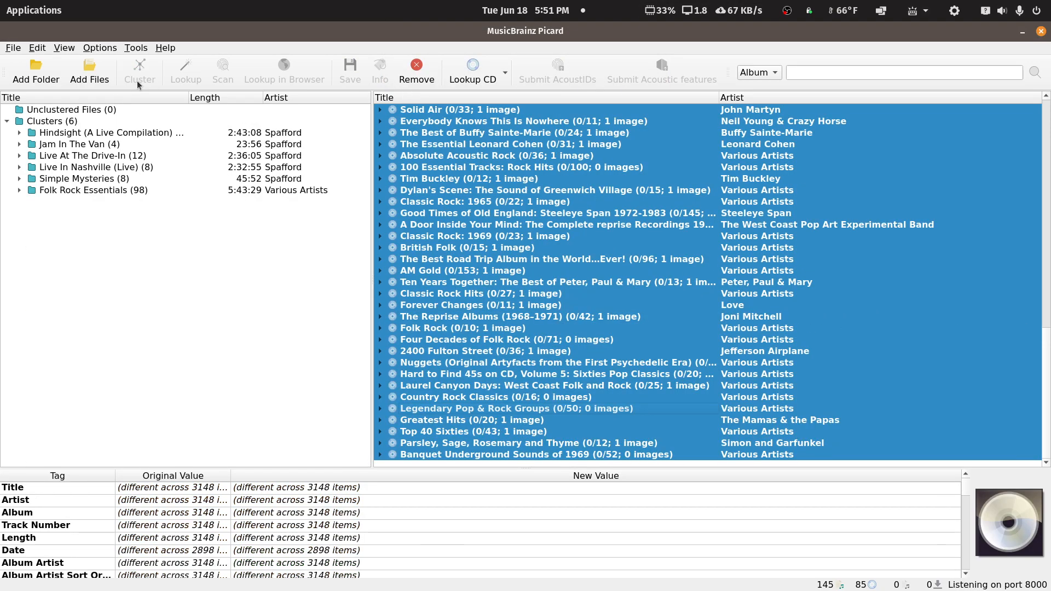
Remove all the emptied albums, from The Best Movie Hits Album in the World Ever to the end of the album list
click(77, 191)
click(485, 113)
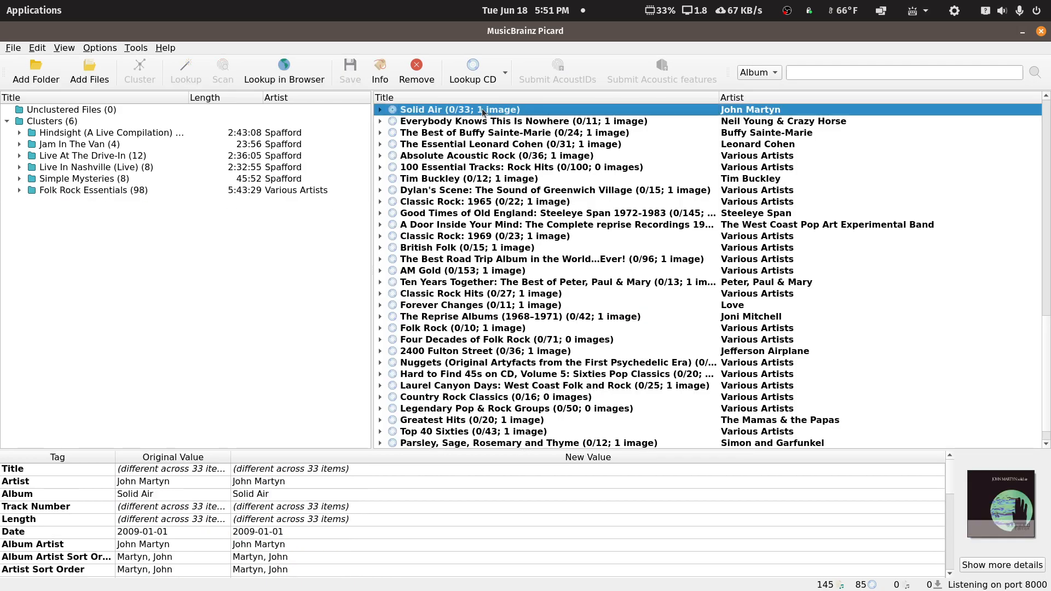
scroll(484, 121, up, 20)
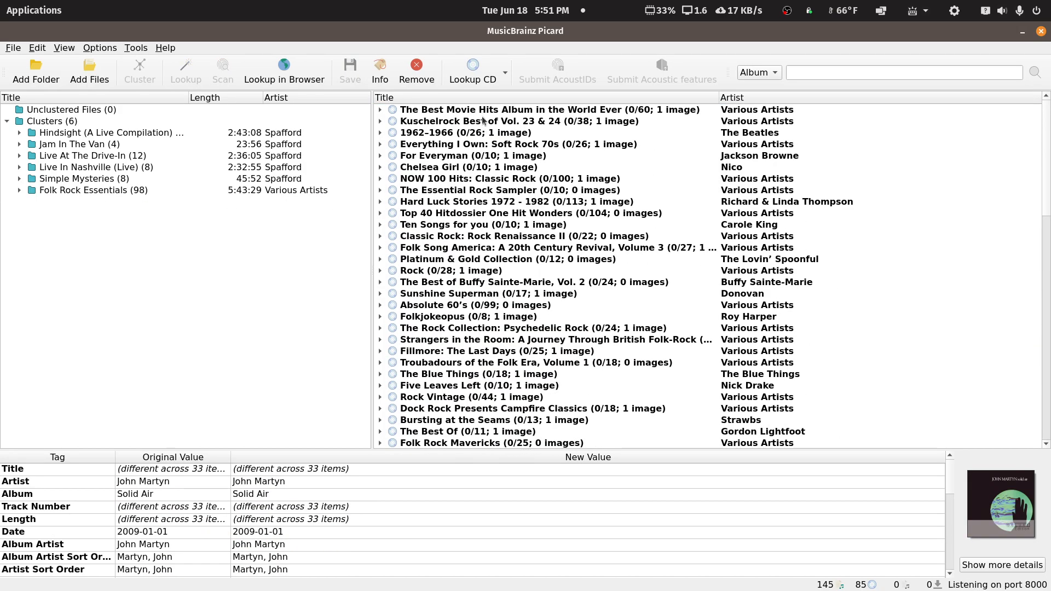
click(482, 111)
key(shift+Down)
key(shift+Down)
key(shift+Down)
key(shift+Down)
key(shift+Down)
key(shift+Down)
key(shift+Down)
key(shift+Down)
key(shift+Down)
key(shift+Down)
key(shift+Down)
key(shift+Down)
key(shift+Down)
key(shift+Down)
key(shift+Down)
key(shift+Down)
key(shift+Down)
key(shift+Down)
key(shift+Down)
key(shift+Down)
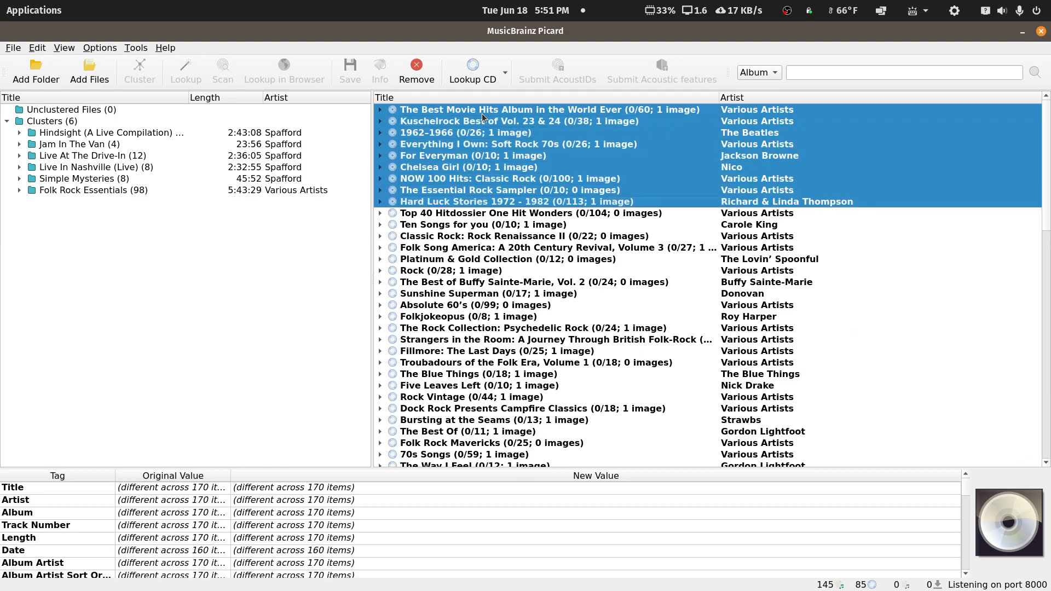
key(shift+Down)
key(shift+Down)
key(shift+Down)
key(shift+Down)
key(shift+Down)
key(shift+Down)
key(shift+Down)
key(shift+Down)
key(shift+Down)
key(shift+Down)
key(shift+Down)
key(shift+Down)
key(shift+Down)
key(shift+Down)
key(shift+Down)
key(shift+Down)
key(shift+Down)
key(shift+Down)
key(shift+Down)
key(shift+Down)
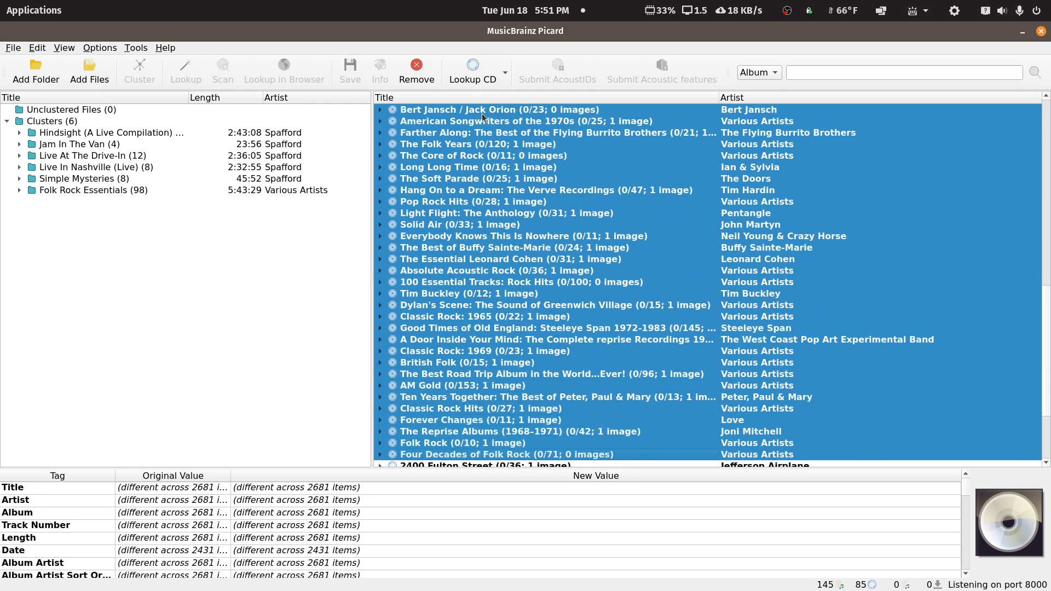
key(Delete)
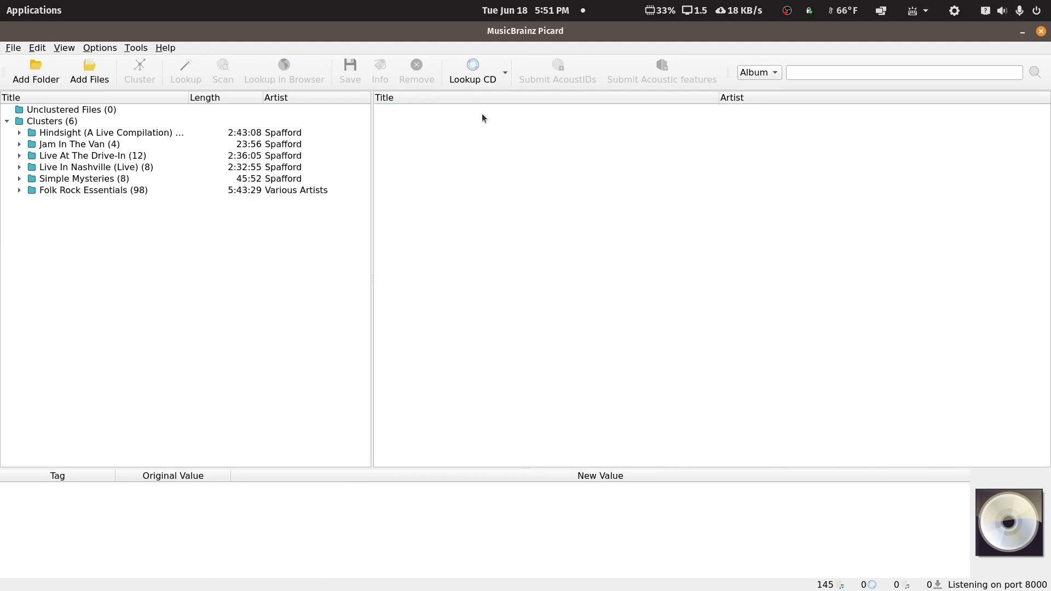
Check the album tag of the Folk Rock Essentials cluster and close MusicBrainz Picard
click(85, 190)
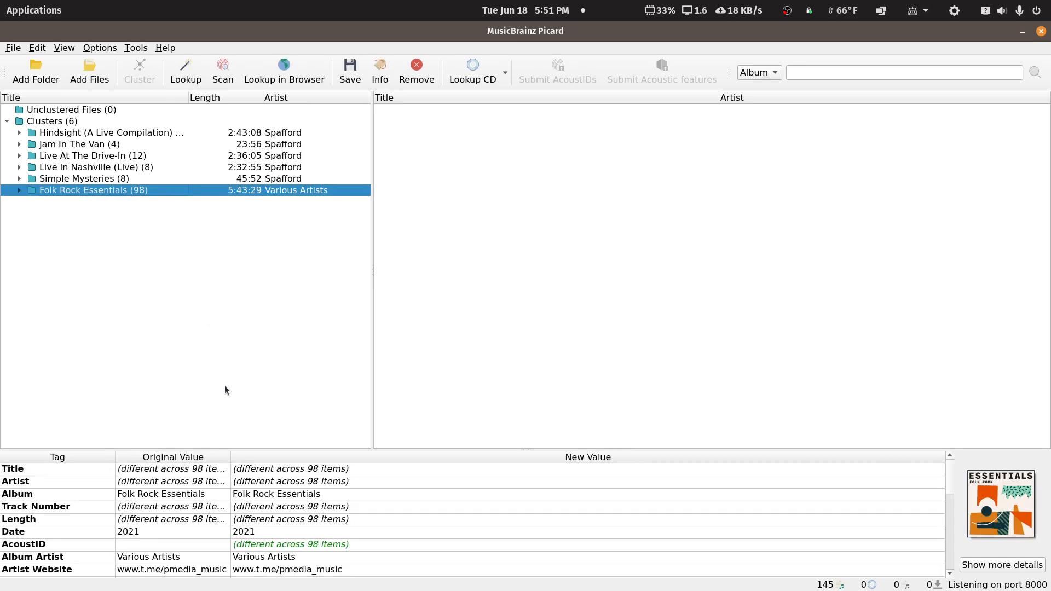
click(141, 497)
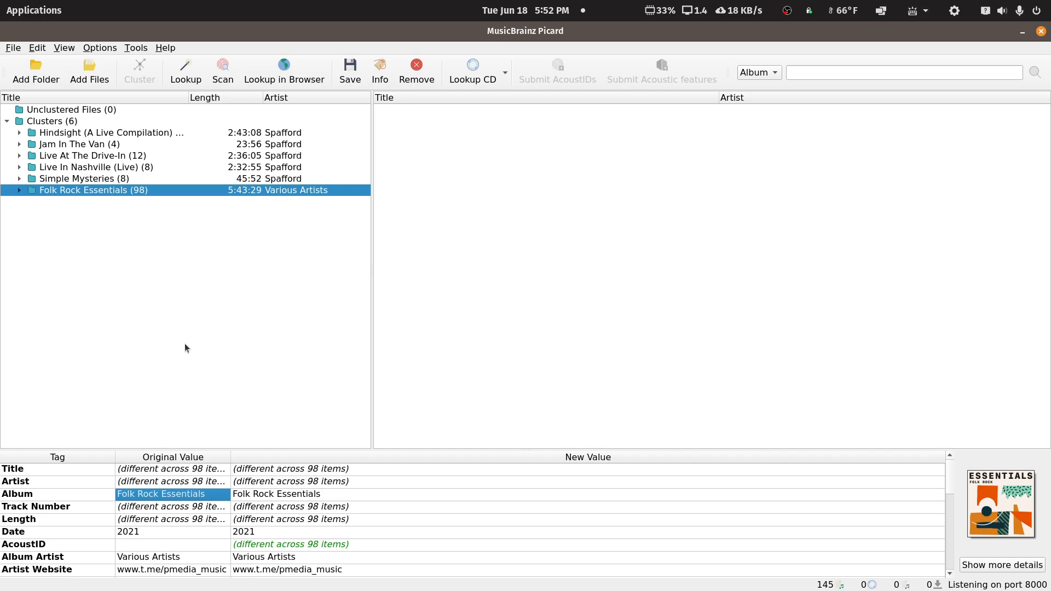
click(1041, 34)
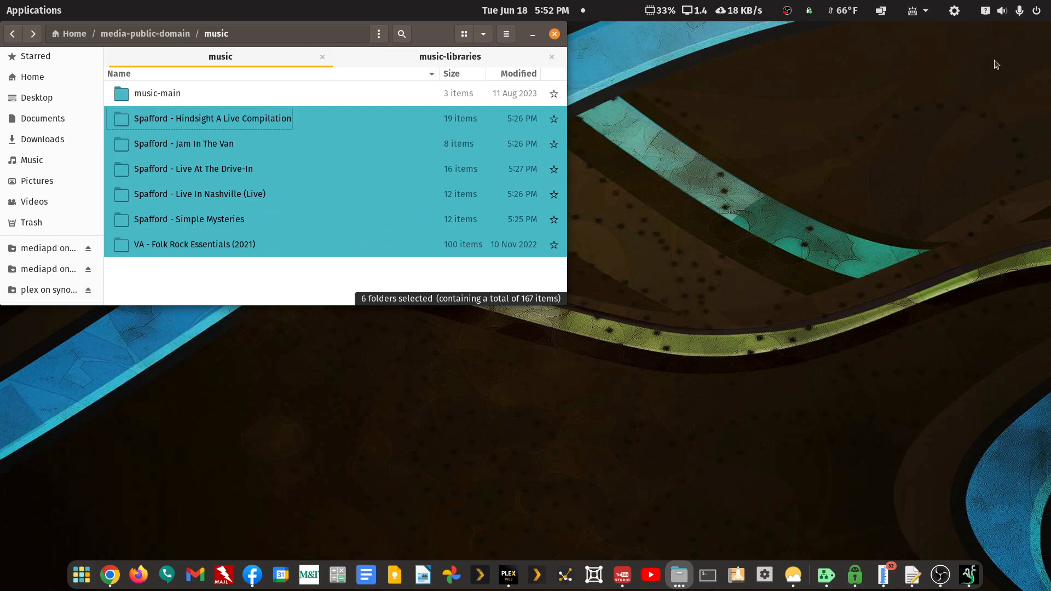
Cut the five Spafford album folders and the VA - Folk Rock Essentials (2021) folder from the music folder
click(202, 284)
click(193, 119)
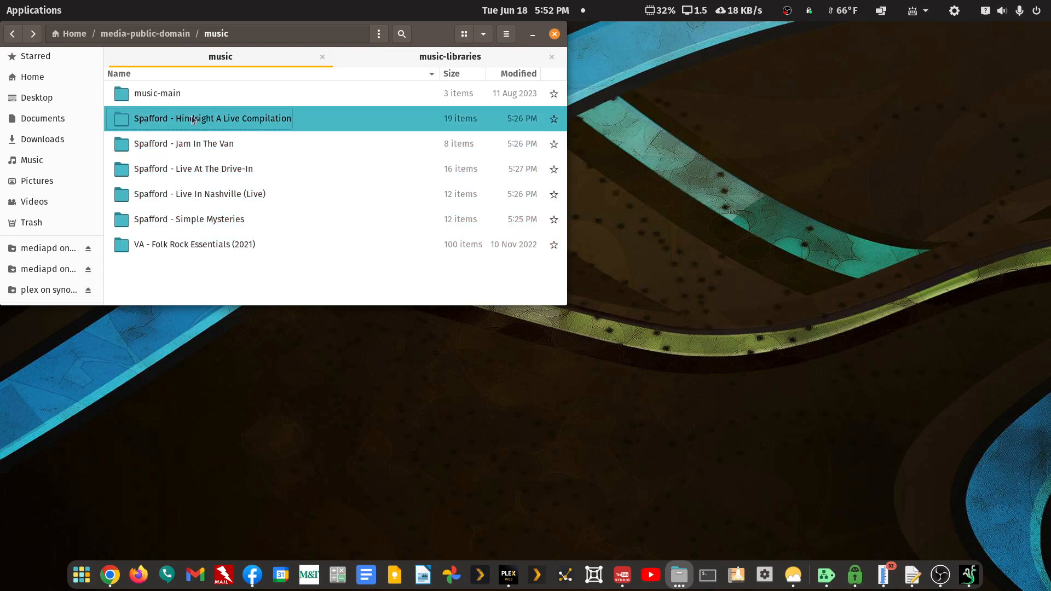
key(shift+Down)
key(shift+Down)
key(shift+Down)
key(shift+Down)
key(shift+Down)
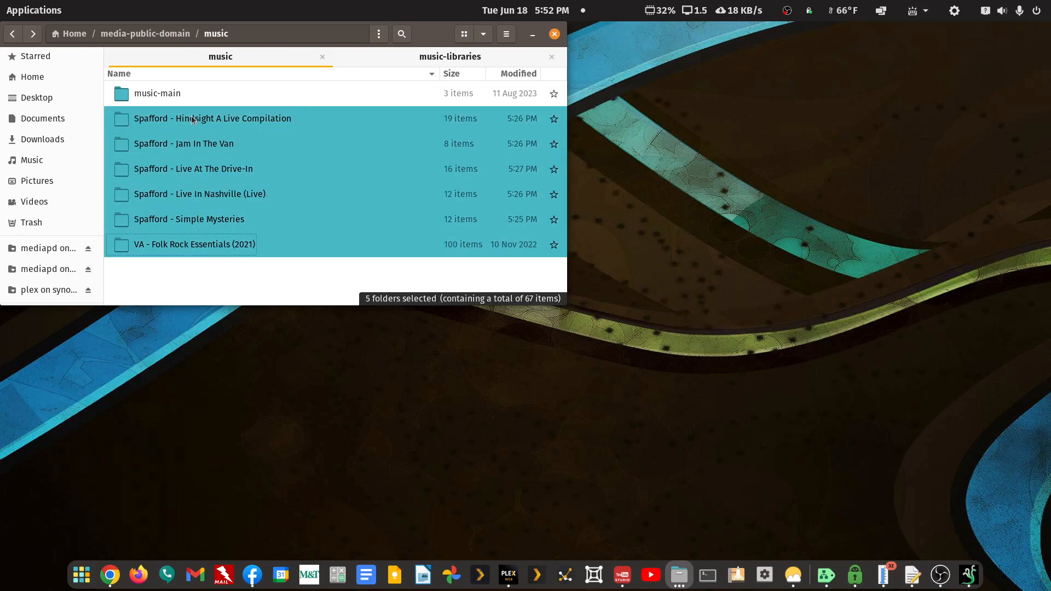
right_click(199, 119)
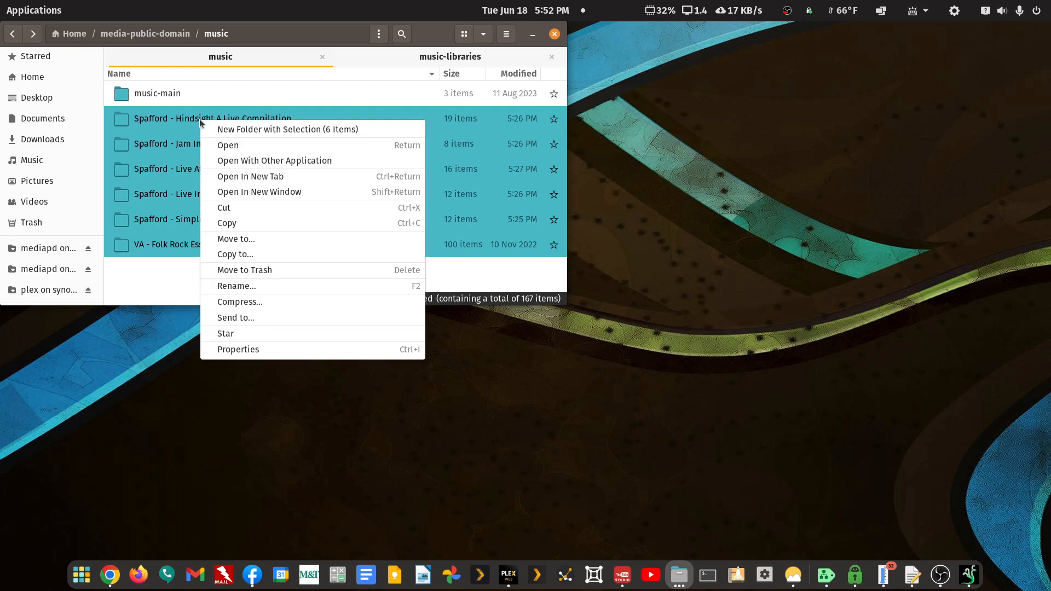
click(229, 208)
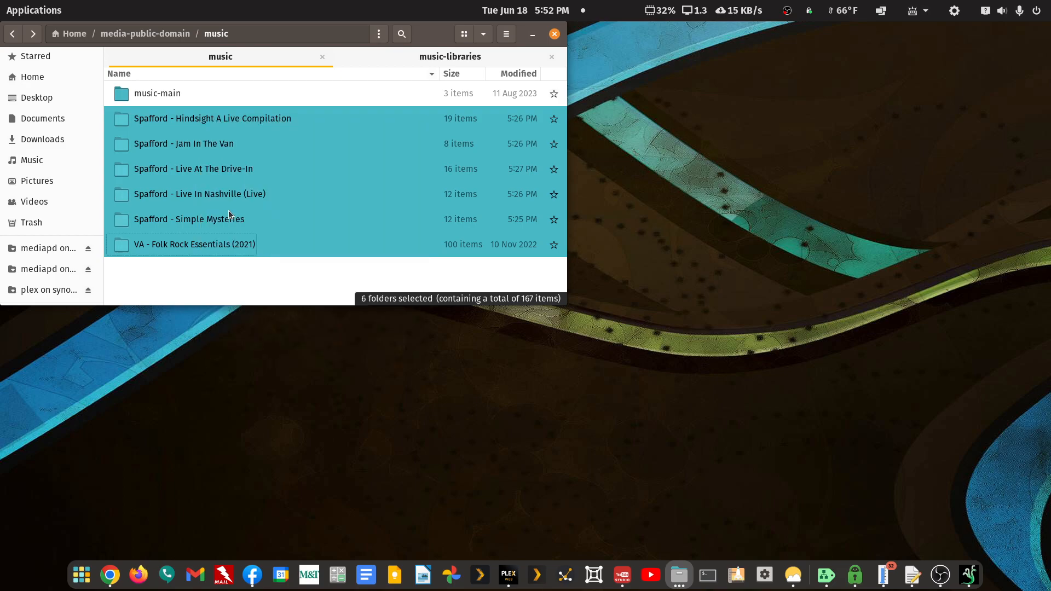
Go up to the Windows shares on syno1019 and open the music-libraries folder inside the mediapd share
click(451, 58)
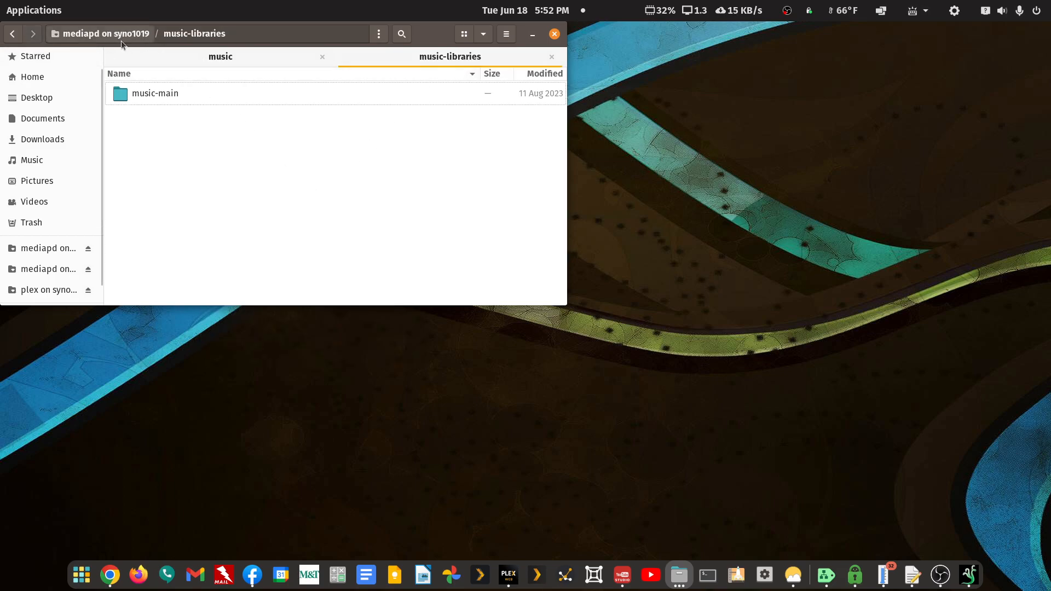
click(13, 34)
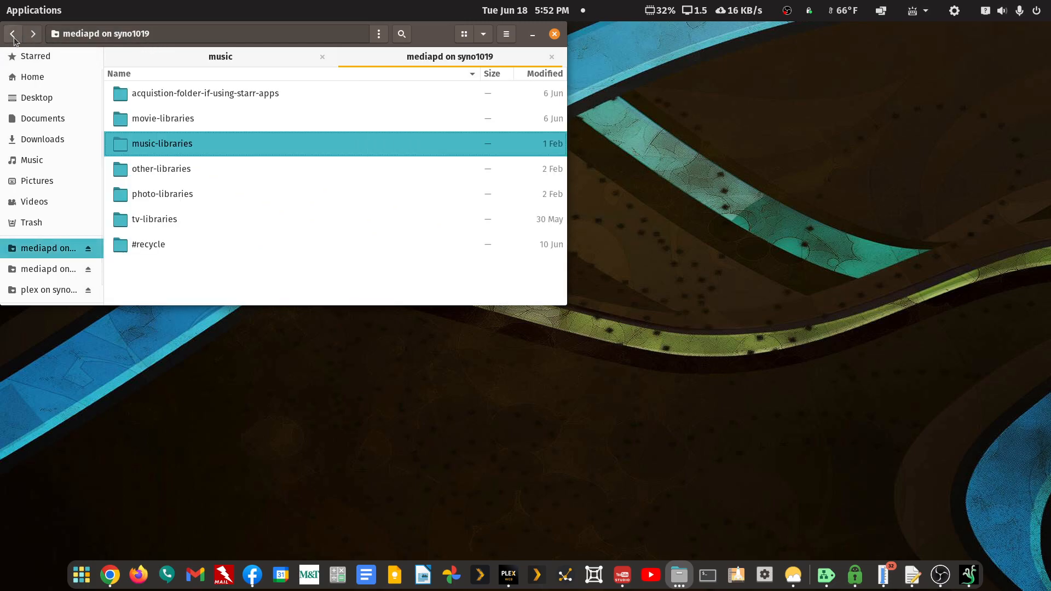
click(13, 35)
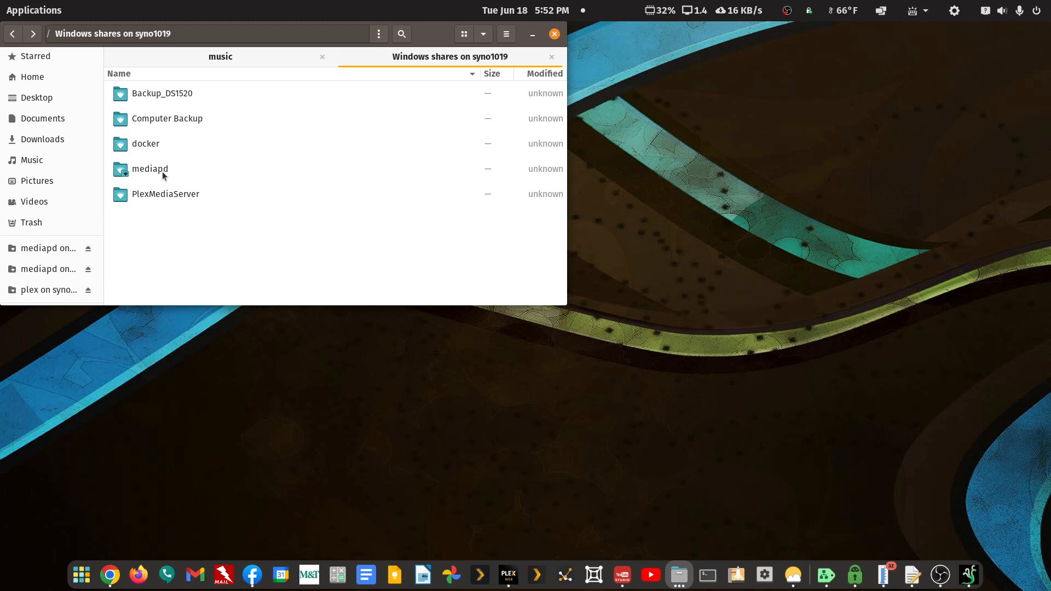
double_click(163, 171)
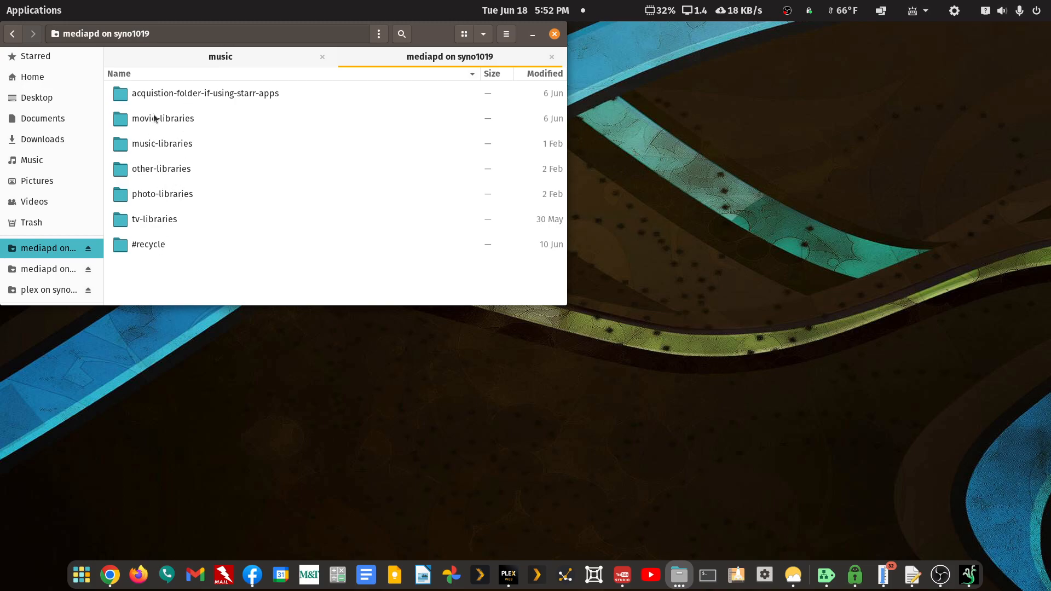
double_click(154, 145)
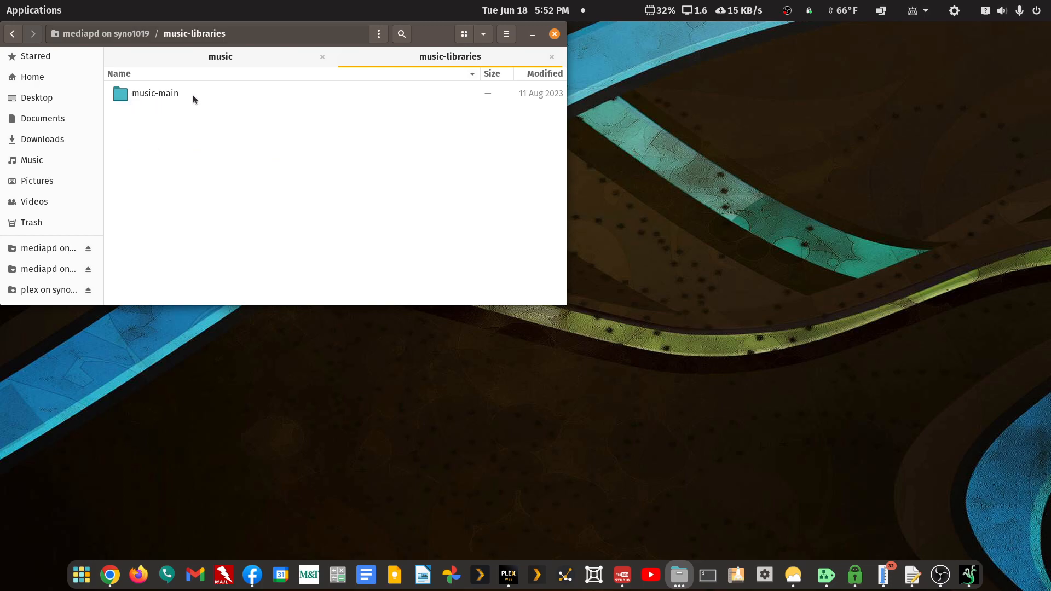
Create a new folder named music-old in music-libraries
right_click(170, 149)
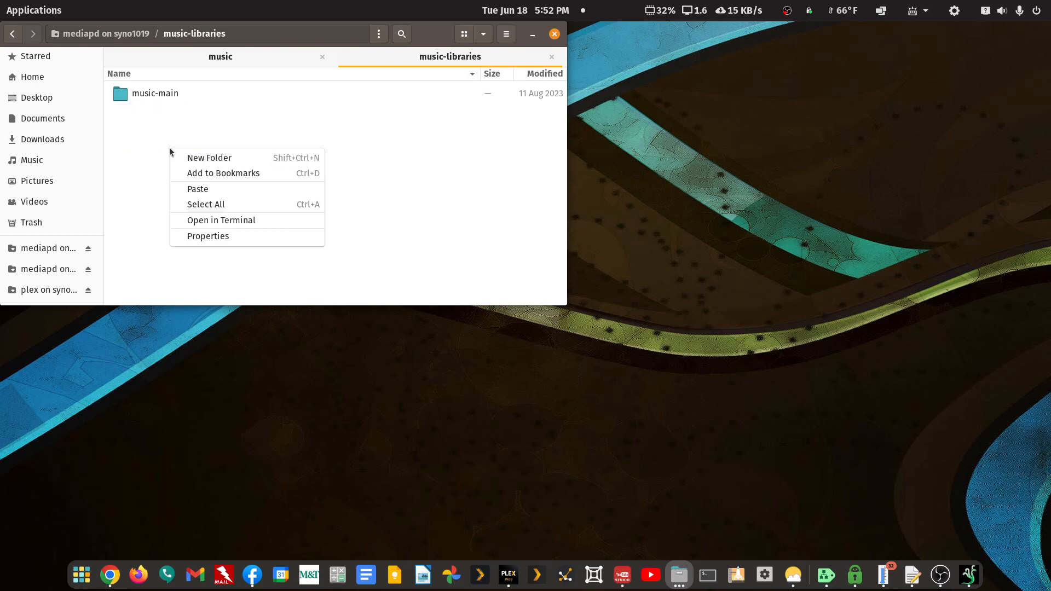
click(197, 160)
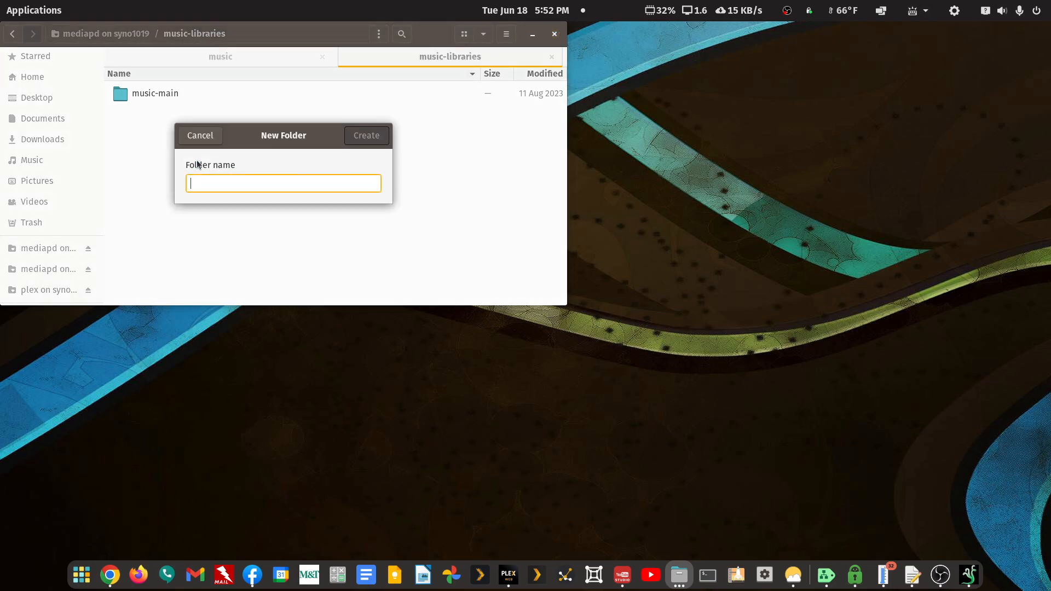
text(Mu)
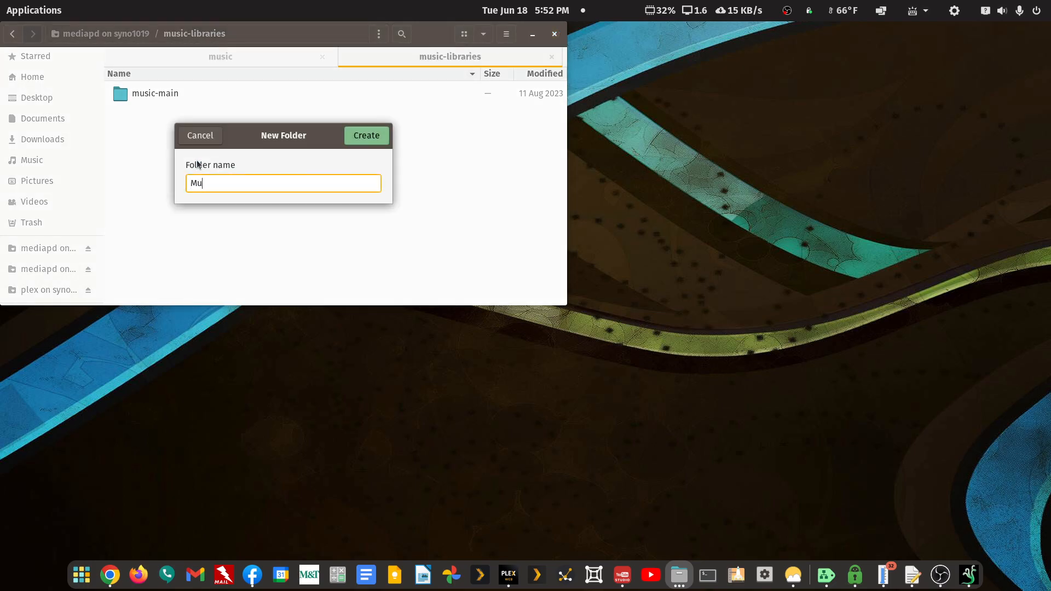
text(s)
key(BackSpace)
key(BackSpace)
key(BackSpace)
text(music-old)
key(Return)
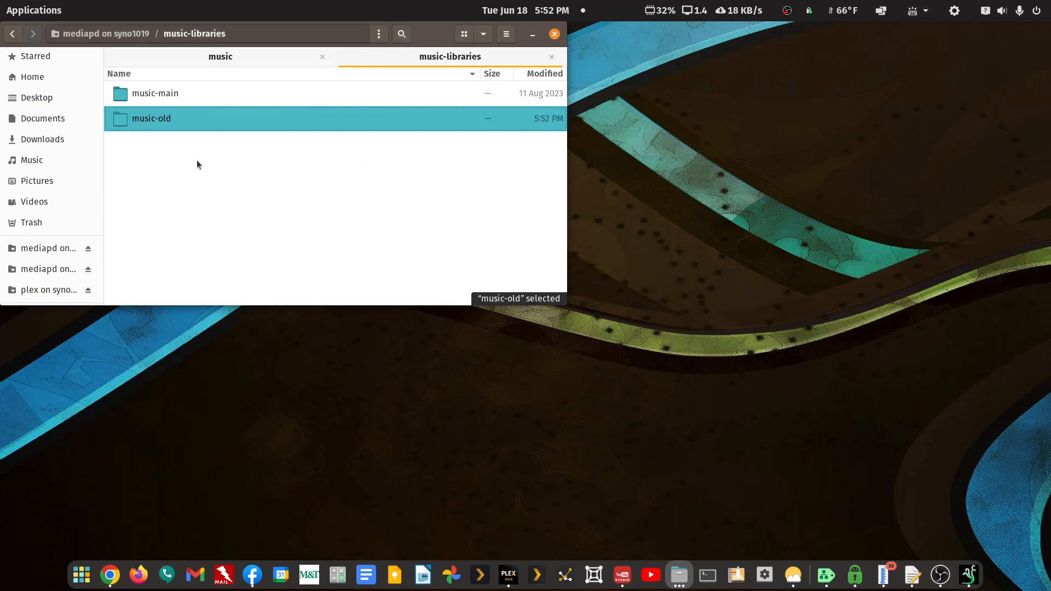
Paste the cut album folders into the music-old folder and show the transfer progress
click(161, 124)
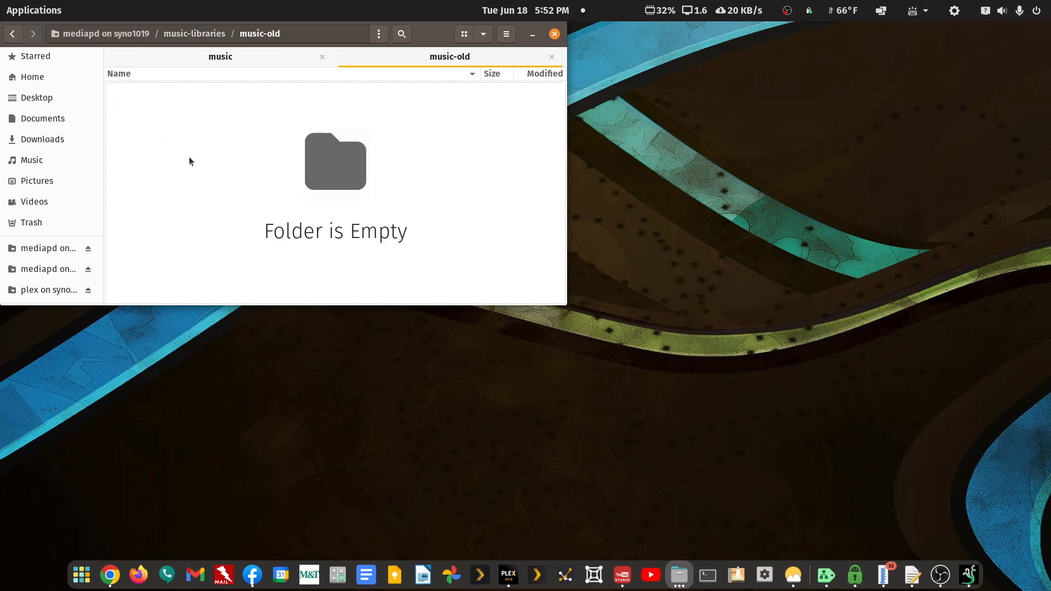
key(ctrl+v)
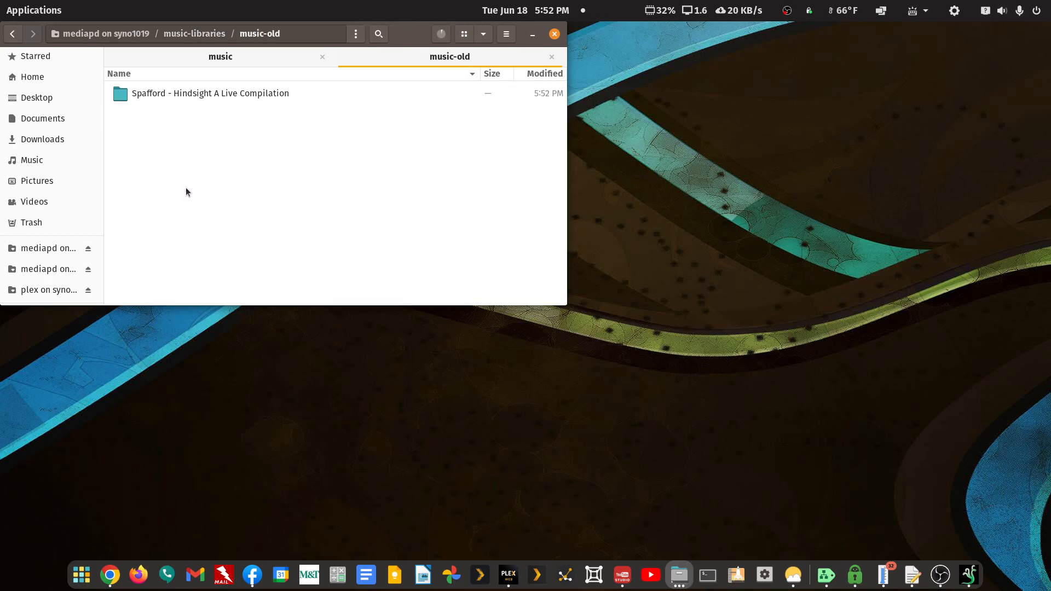
click(439, 38)
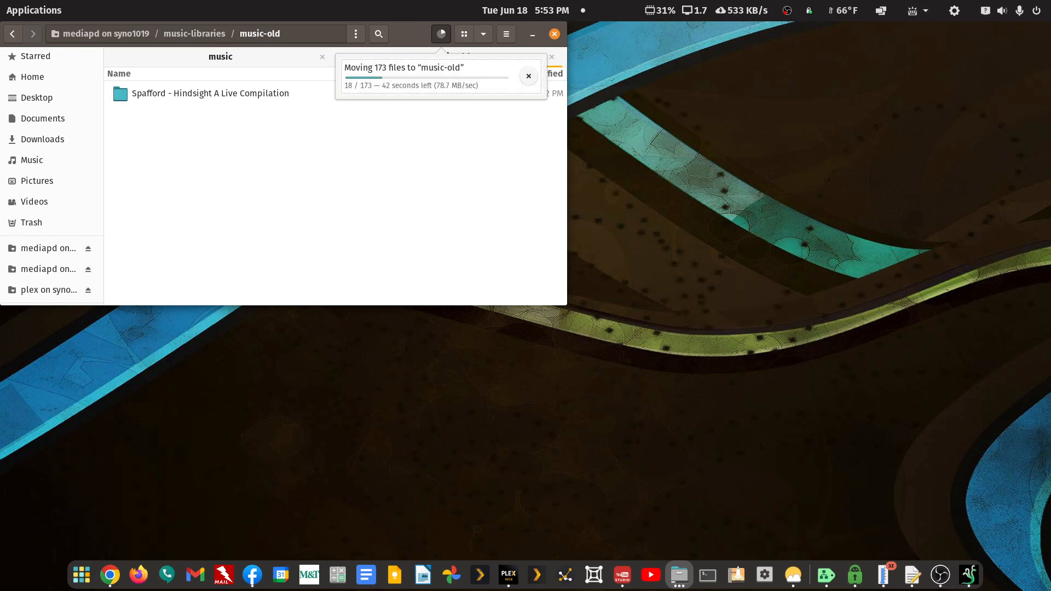
Switch to Plex and open the library management page of the Walker63-DS1019+ server
drag(1050, 94, 363, 96)
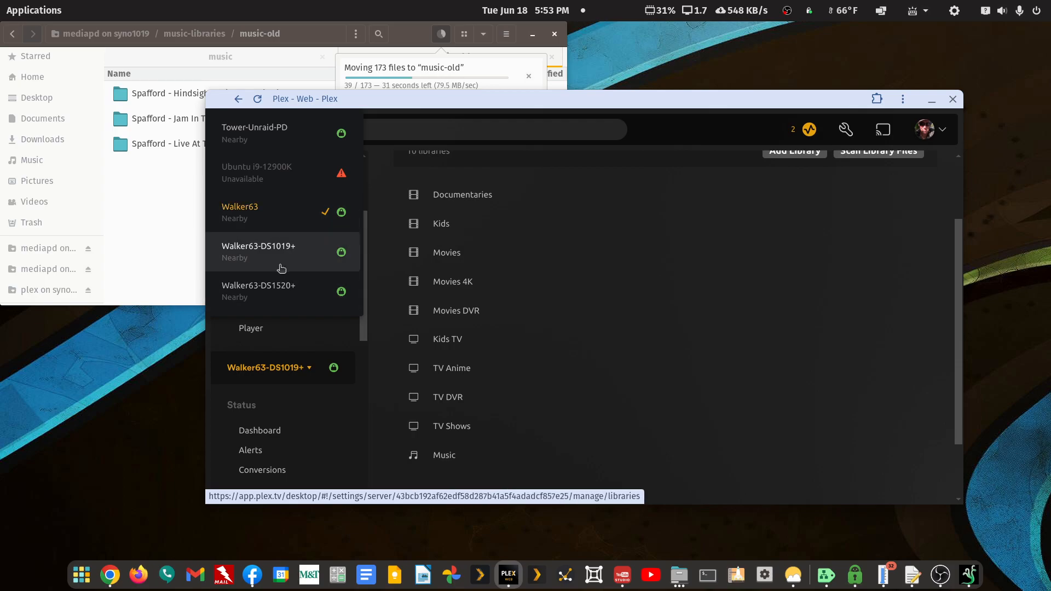
click(268, 286)
click(280, 251)
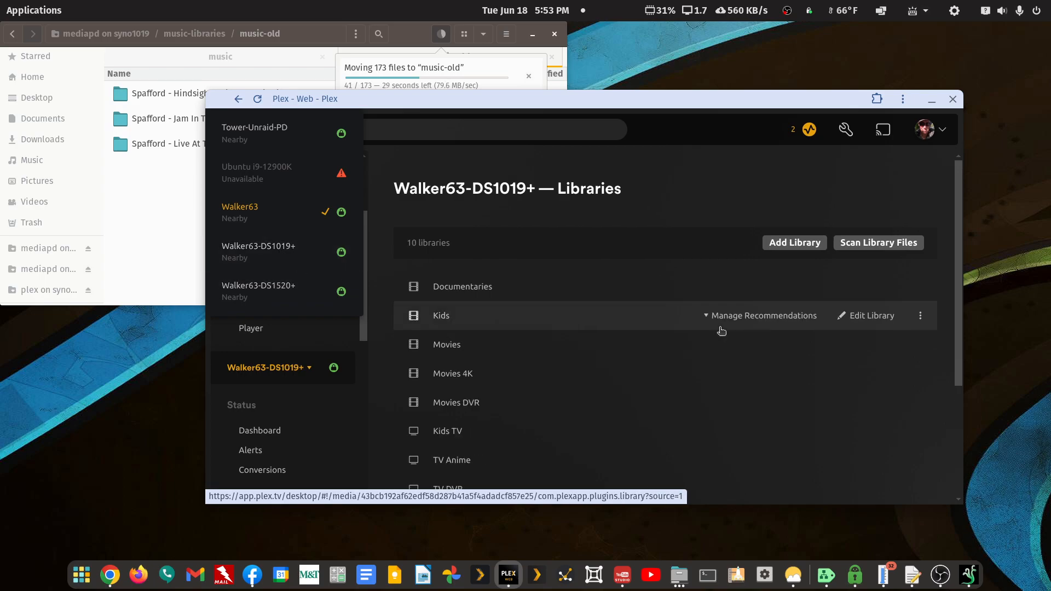
Add a new library of type Music named "Music - Old" and continue to its folder selection
click(795, 243)
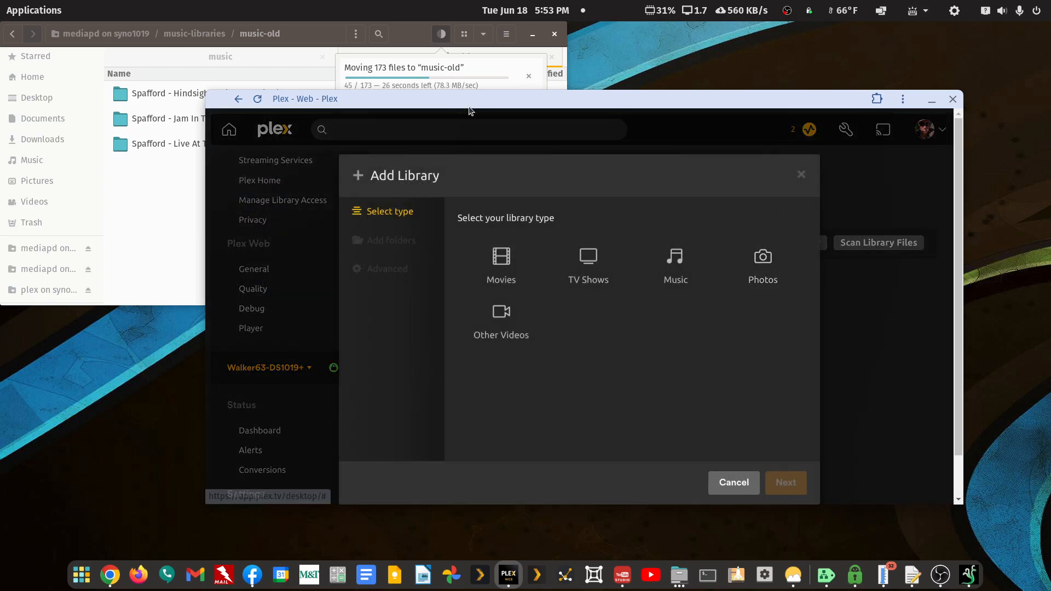
click(681, 266)
click(509, 396)
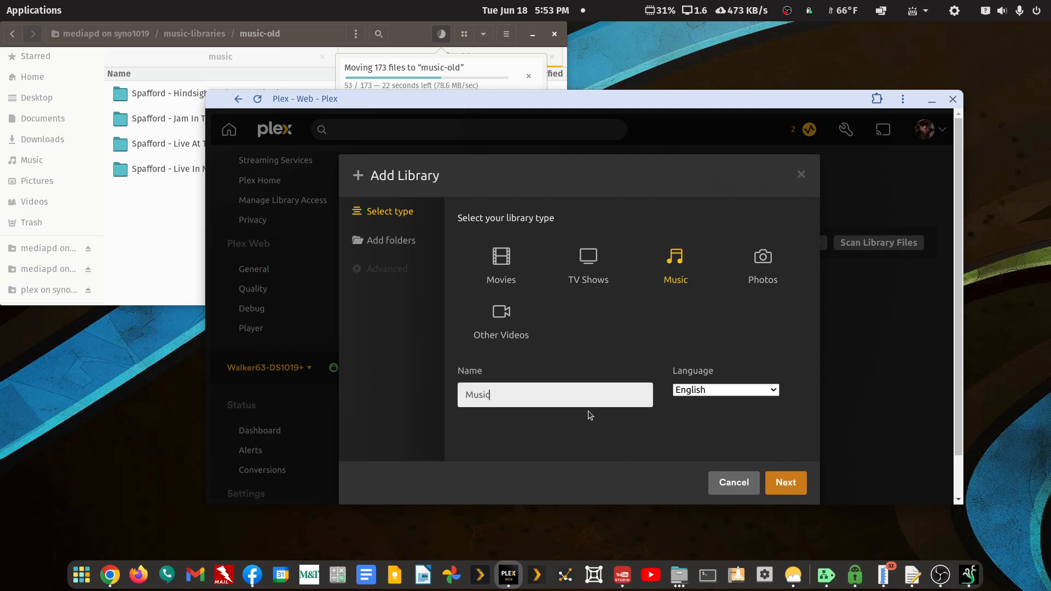
text(- Old)
click(786, 483)
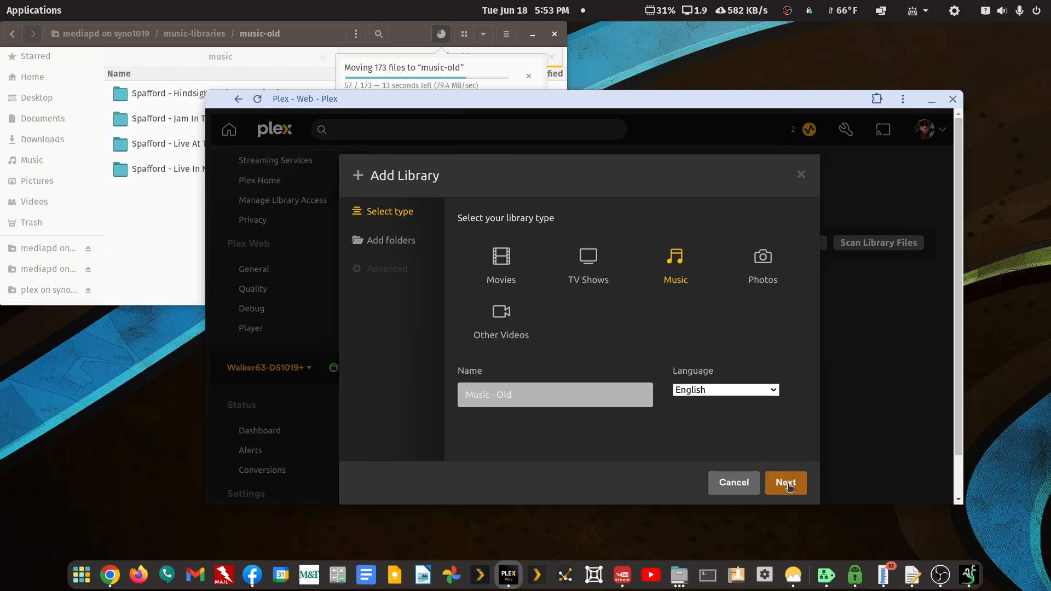
Browse to /myplexmedia/music-libraries/music-old and add it as the new library's media folder
click(679, 255)
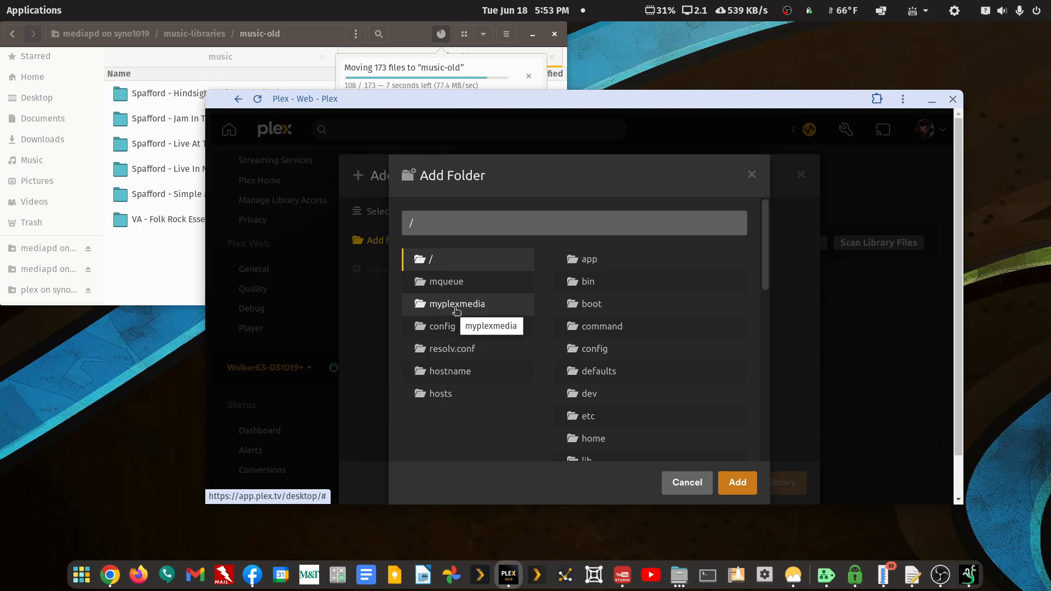
click(456, 305)
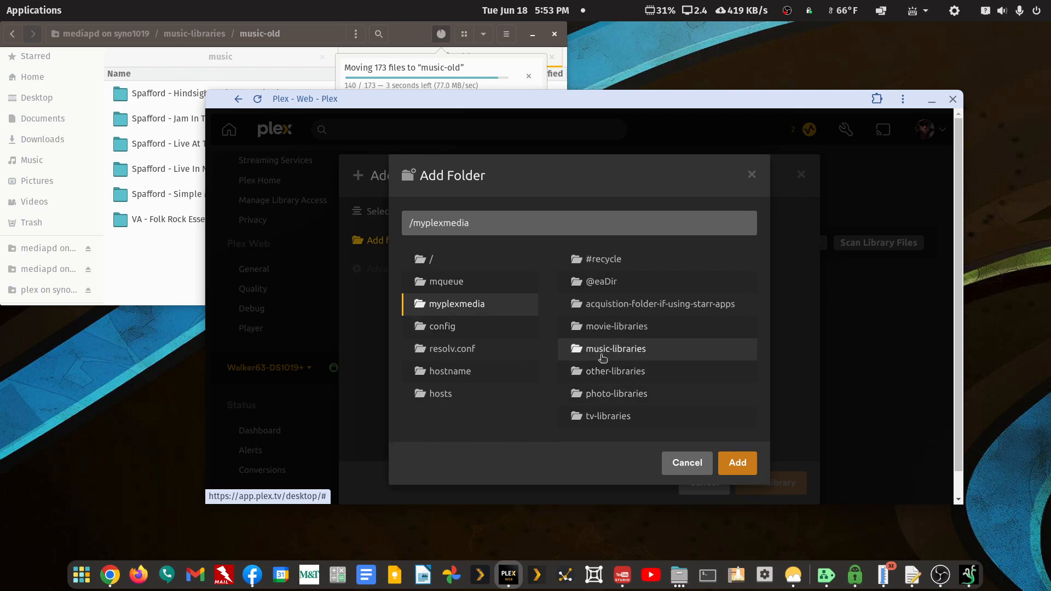
click(621, 354)
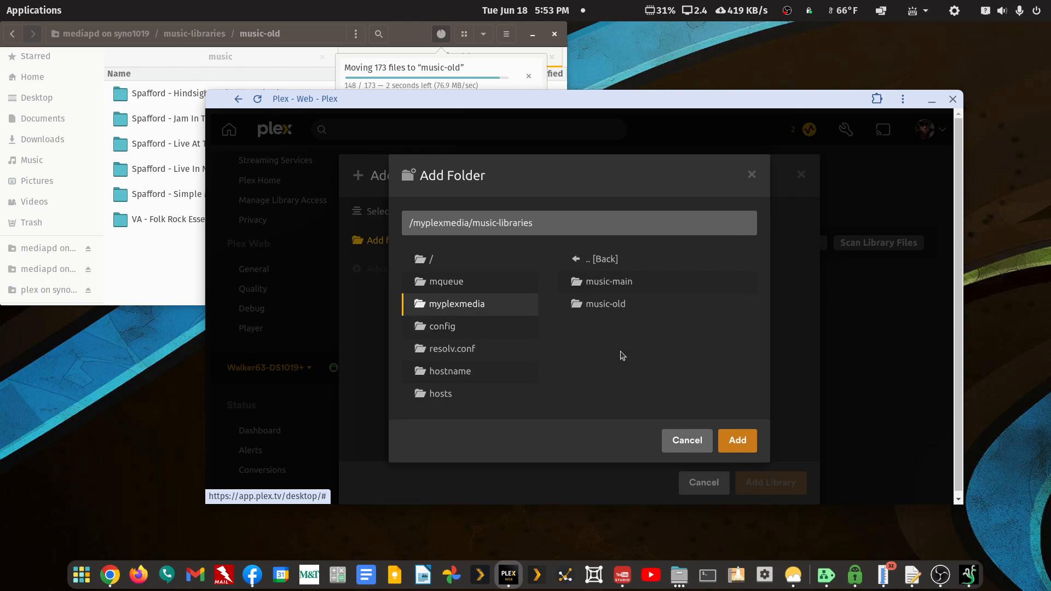
click(615, 305)
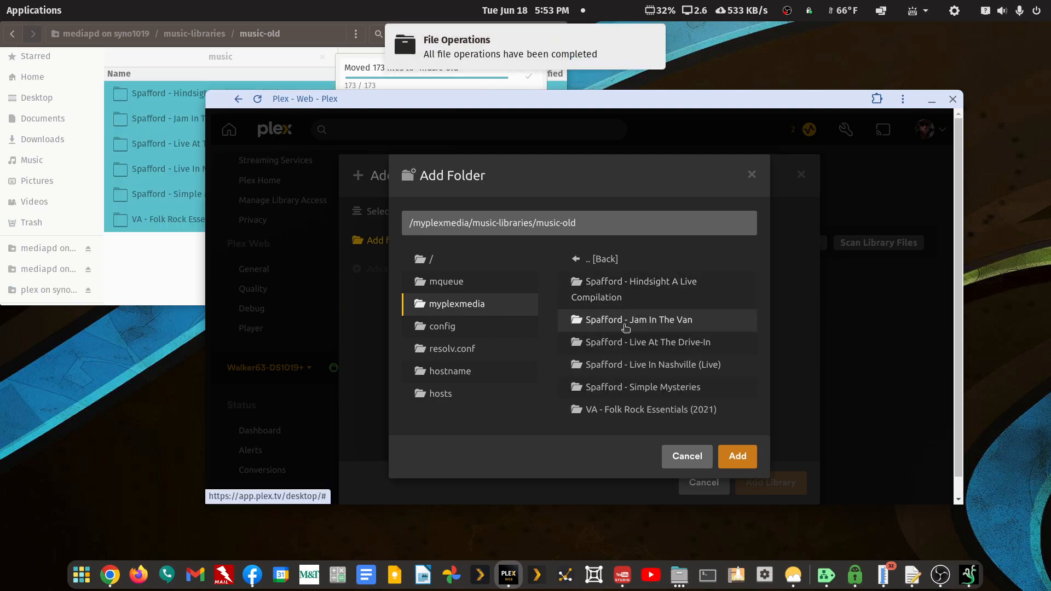
click(656, 40)
click(739, 456)
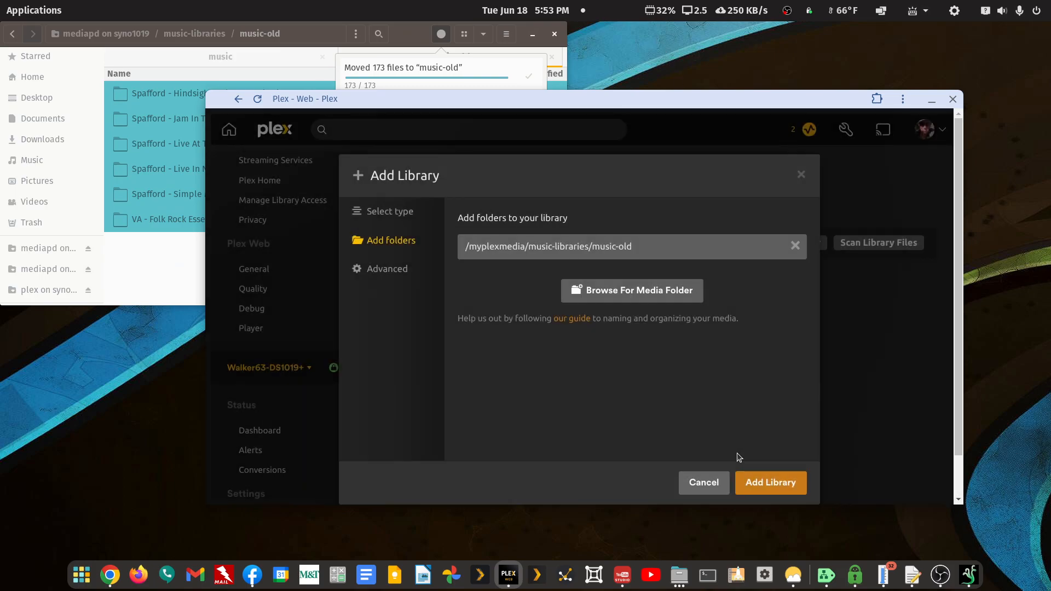
Review the advanced settings of the Music - Old library and add the library with the defaults kept
click(397, 274)
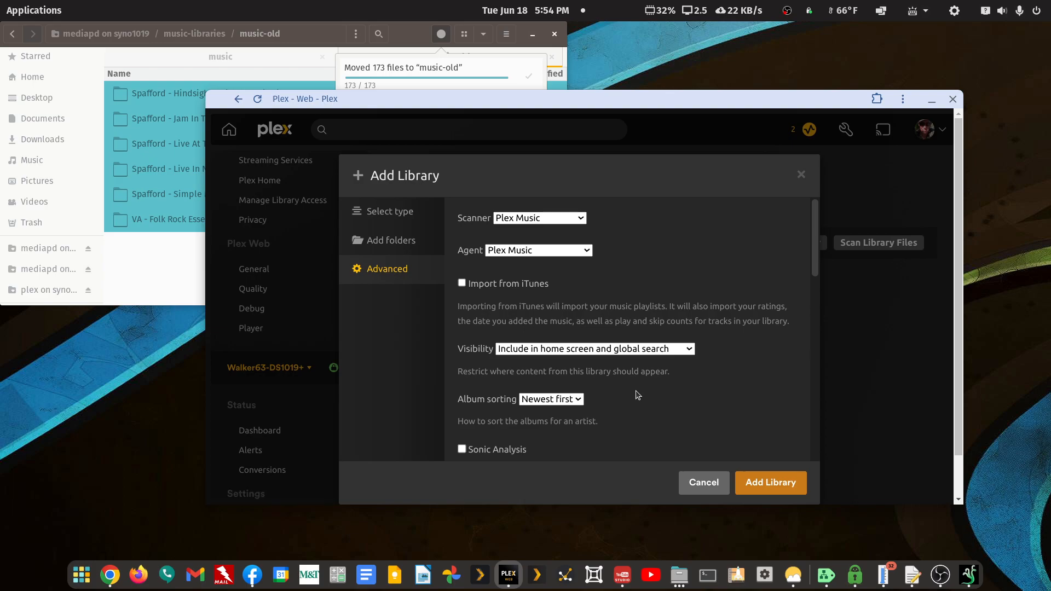
scroll(637, 395, down, 2)
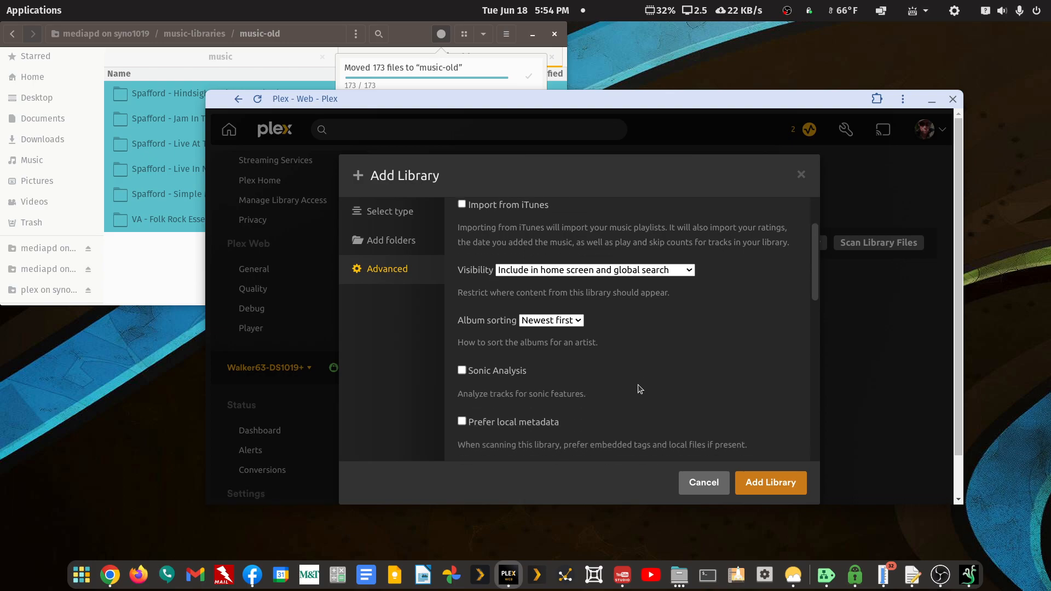
scroll(640, 389, down, 4)
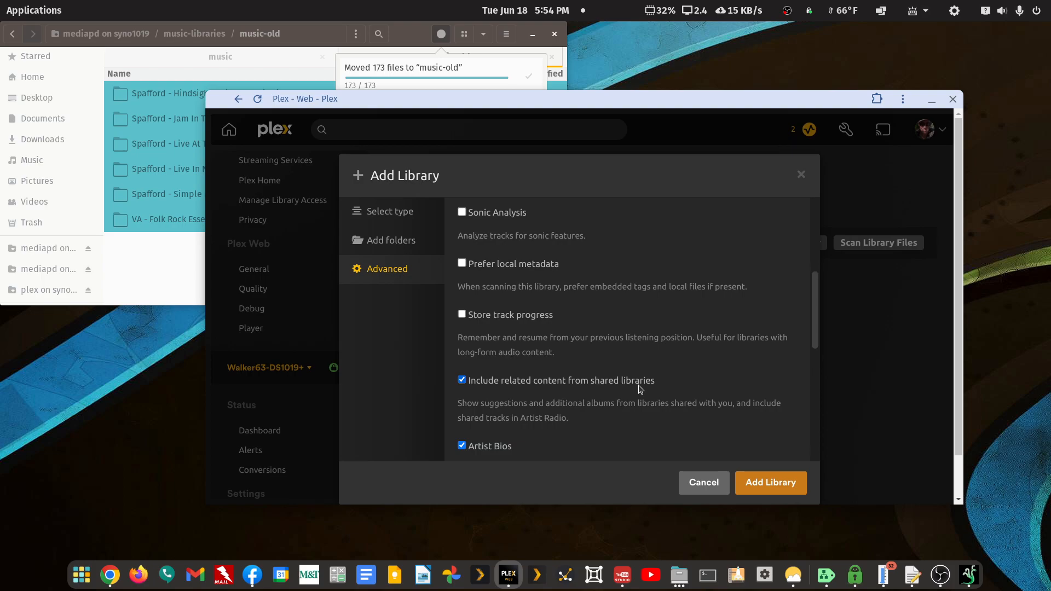
scroll(640, 389, down, 9)
scroll(641, 389, up, 15)
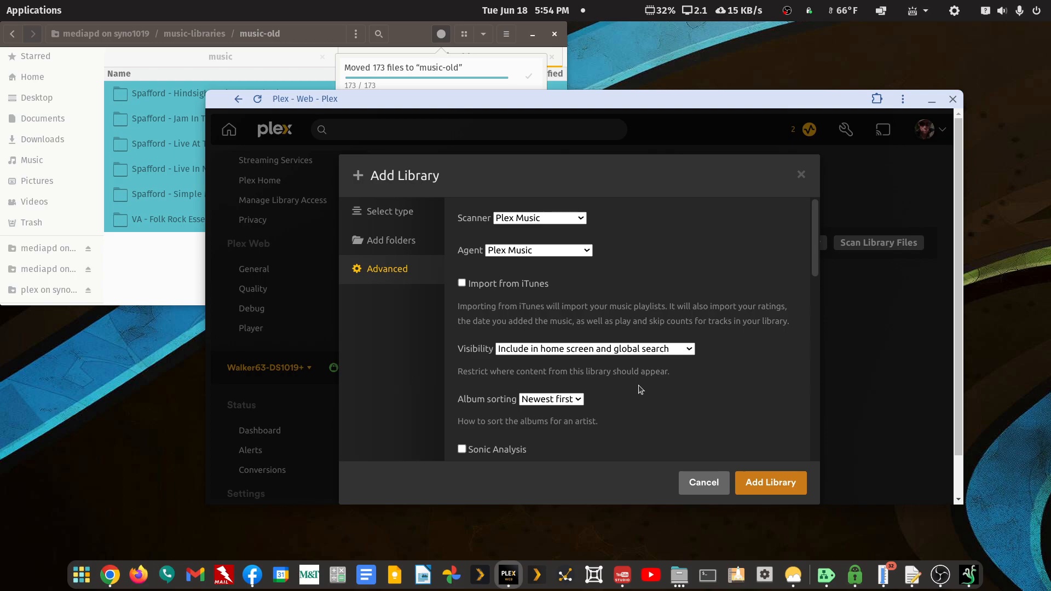
click(746, 482)
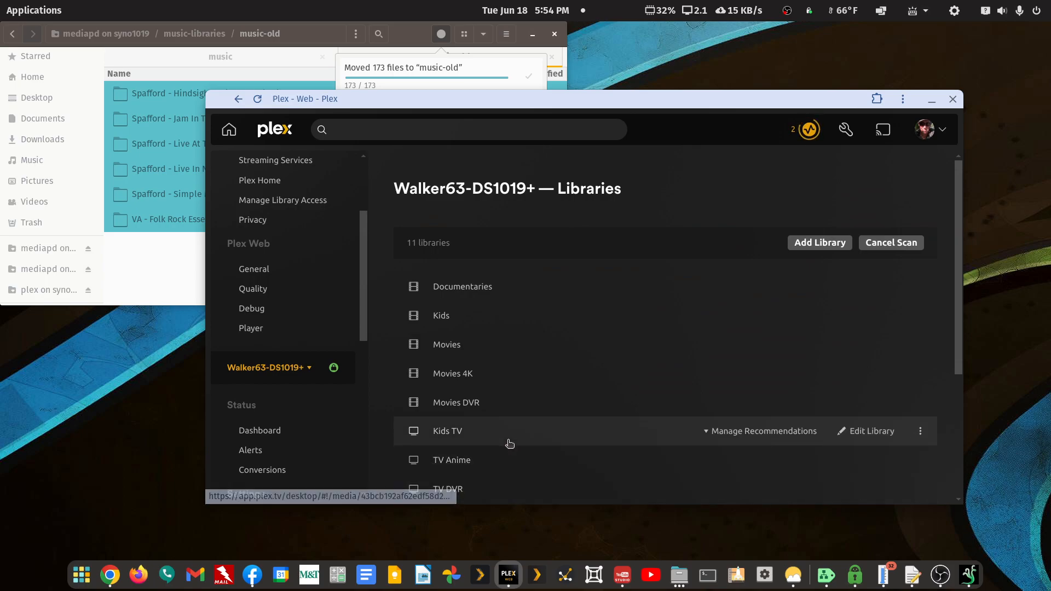
Open the Music - Old library in its full Library view and maximize the Plex window
scroll(507, 441, down, 4)
click(468, 377)
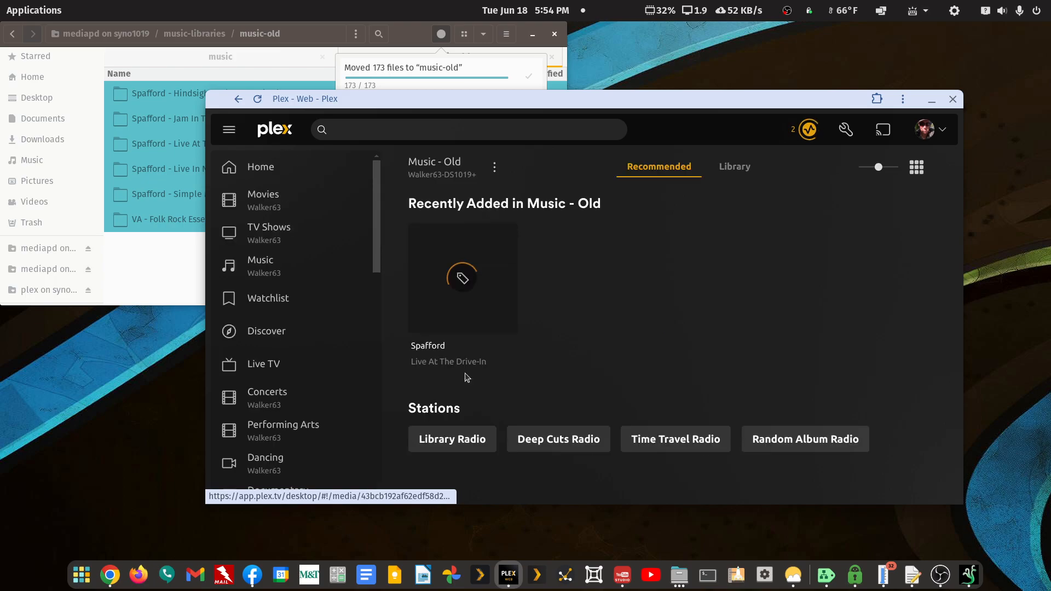
click(730, 174)
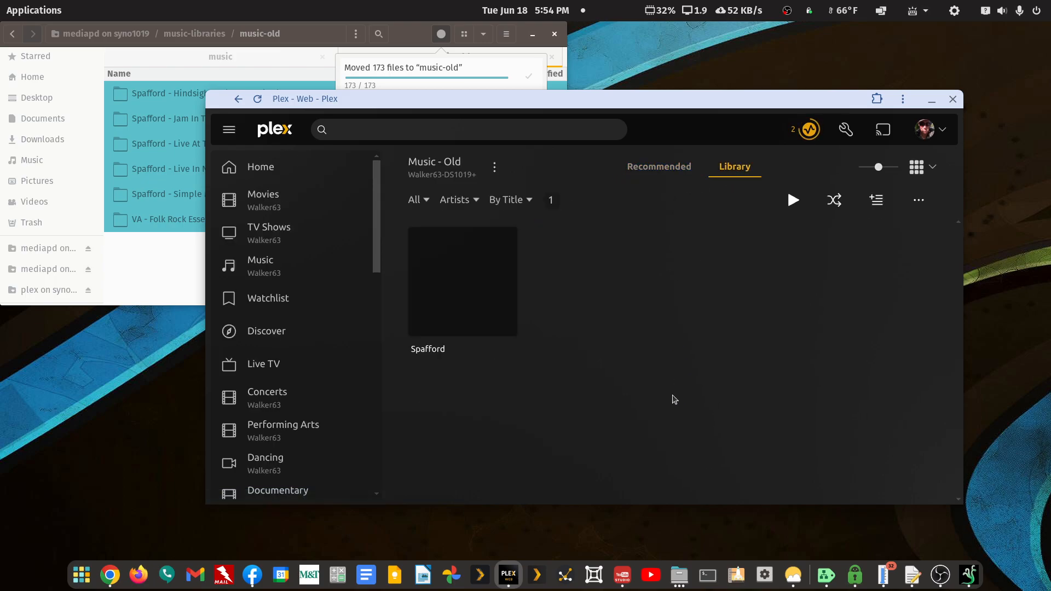
double_click(741, 94)
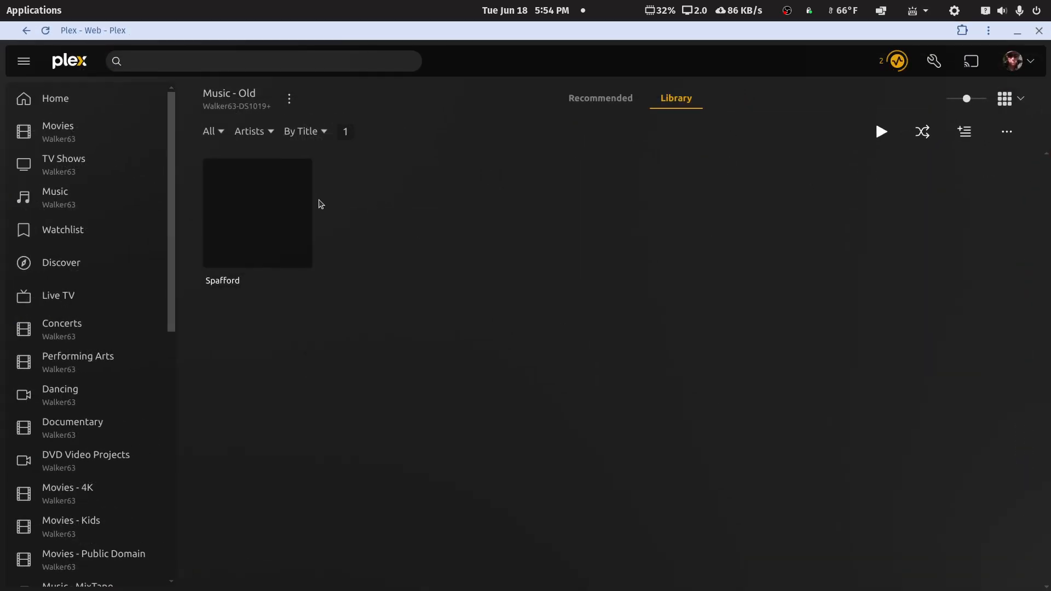
Examine the track list of Spafford's Simple Mysteries album and return to the Music - Old artist list
click(307, 194)
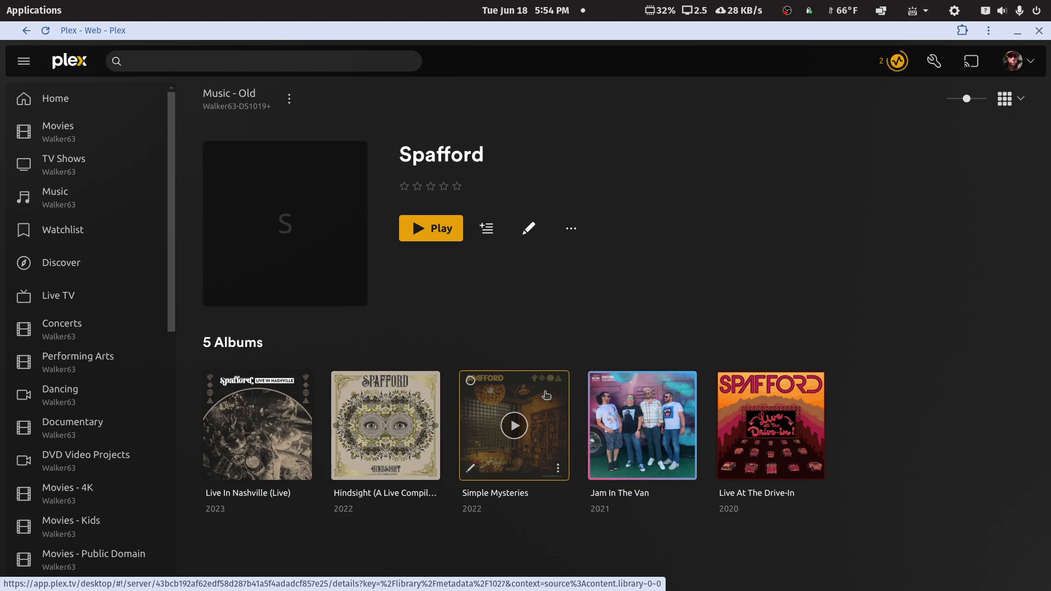
click(545, 394)
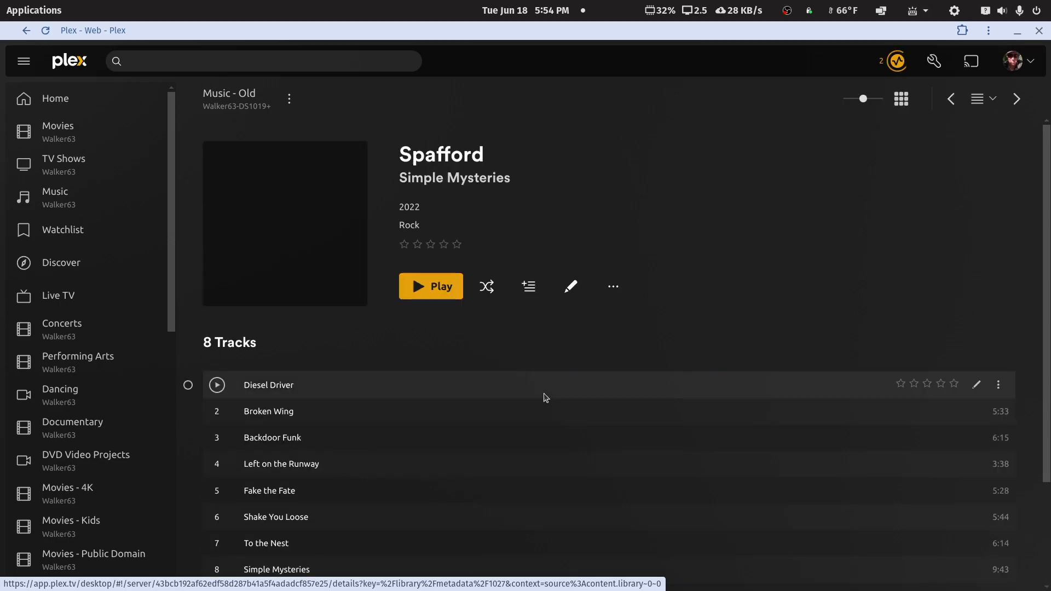
scroll(352, 359, down, 1)
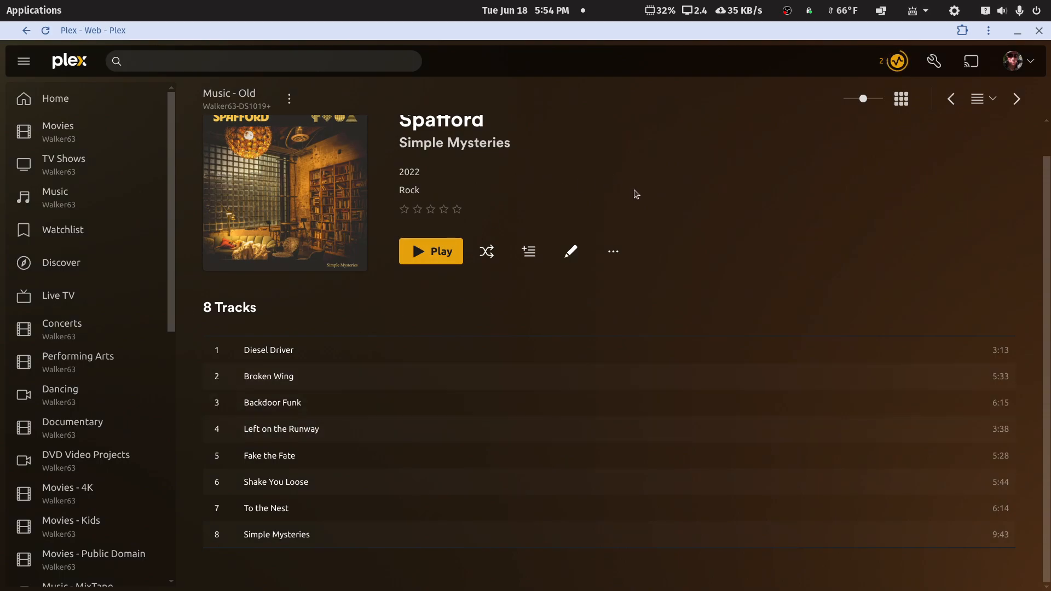
scroll(491, 186, up, 1)
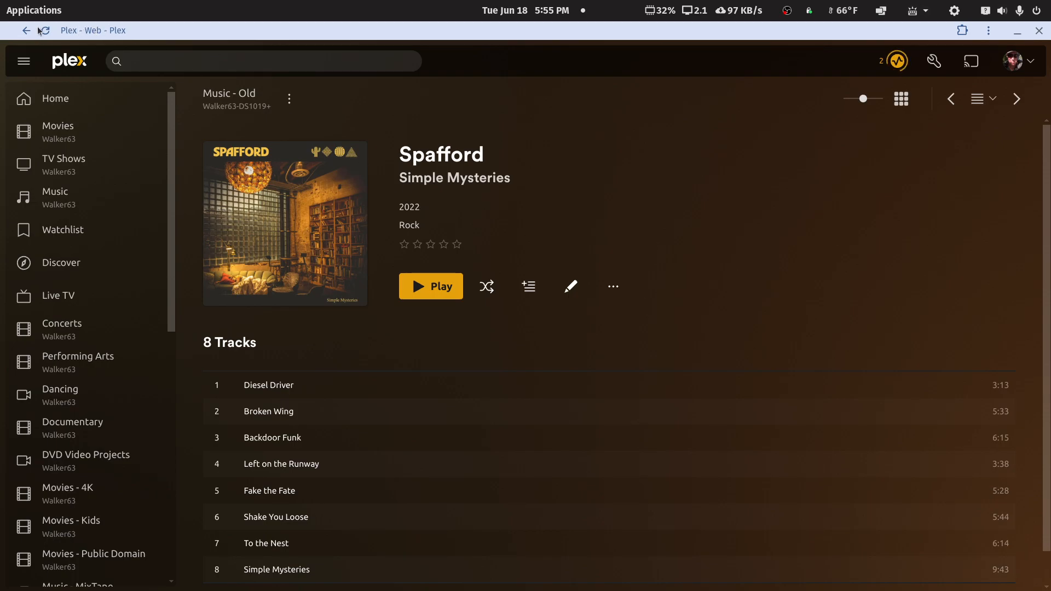
click(26, 33)
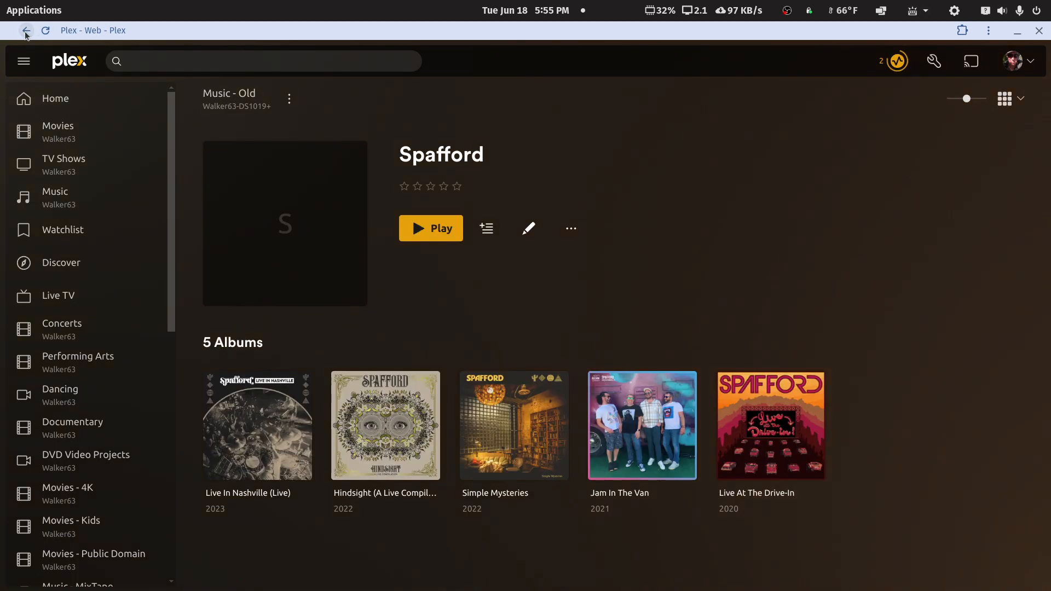
click(26, 33)
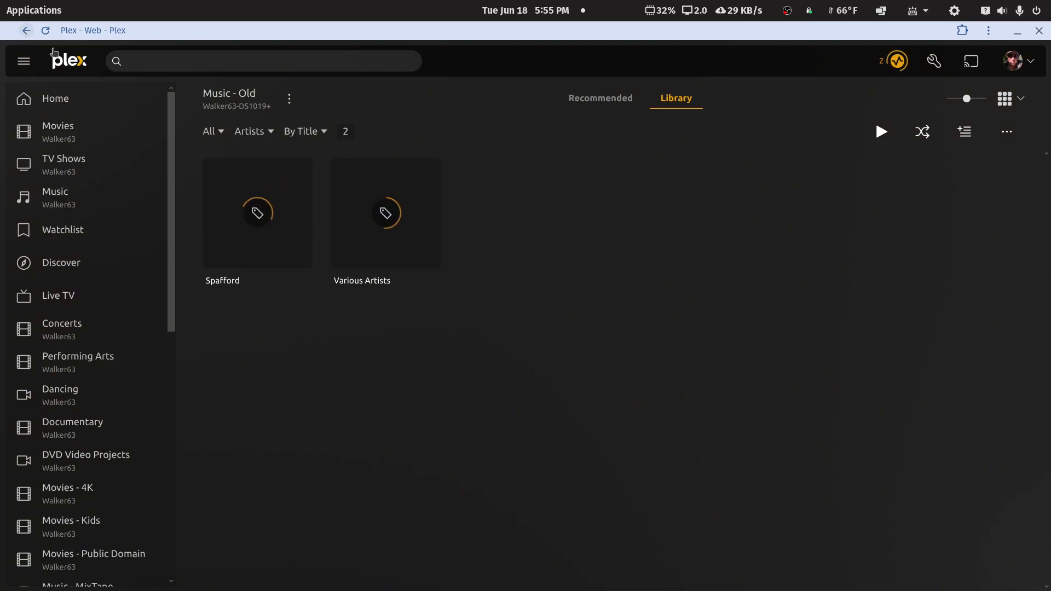
Examine the Folk Rock Essentials album under Various Artists and return to the artist list
click(395, 225)
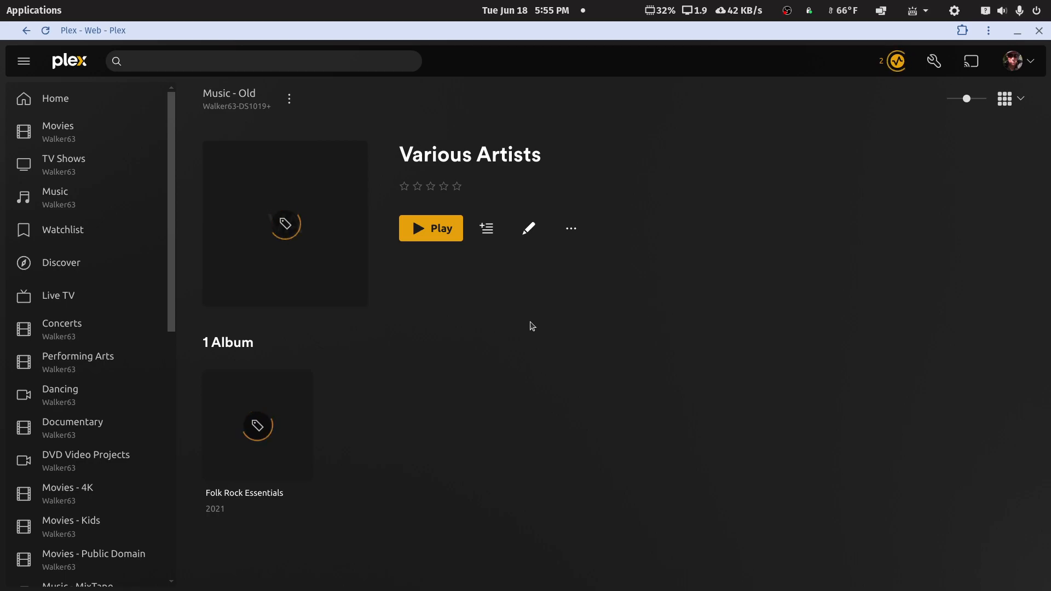
click(309, 405)
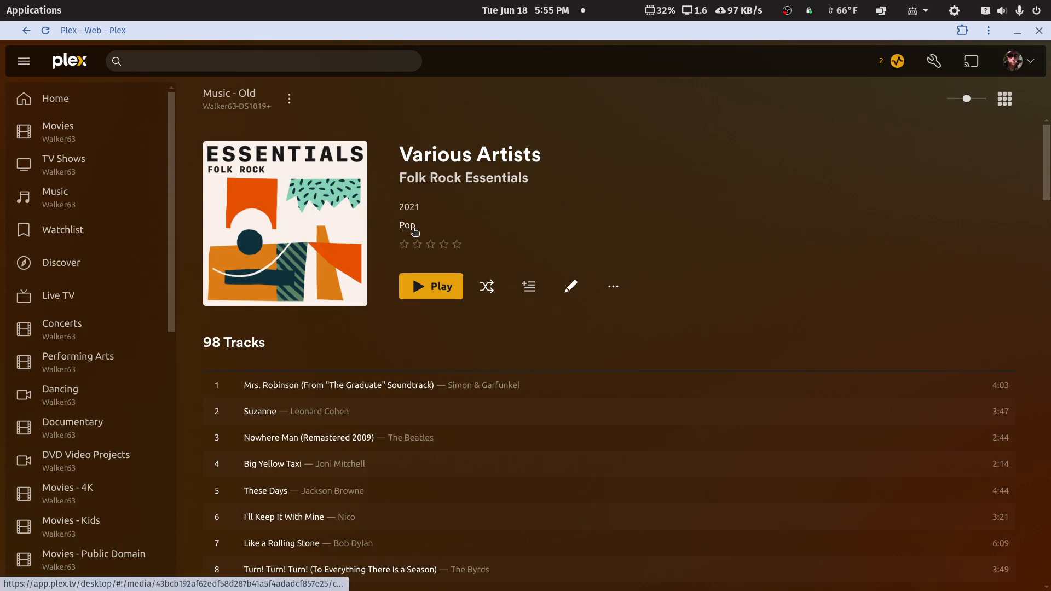
click(26, 32)
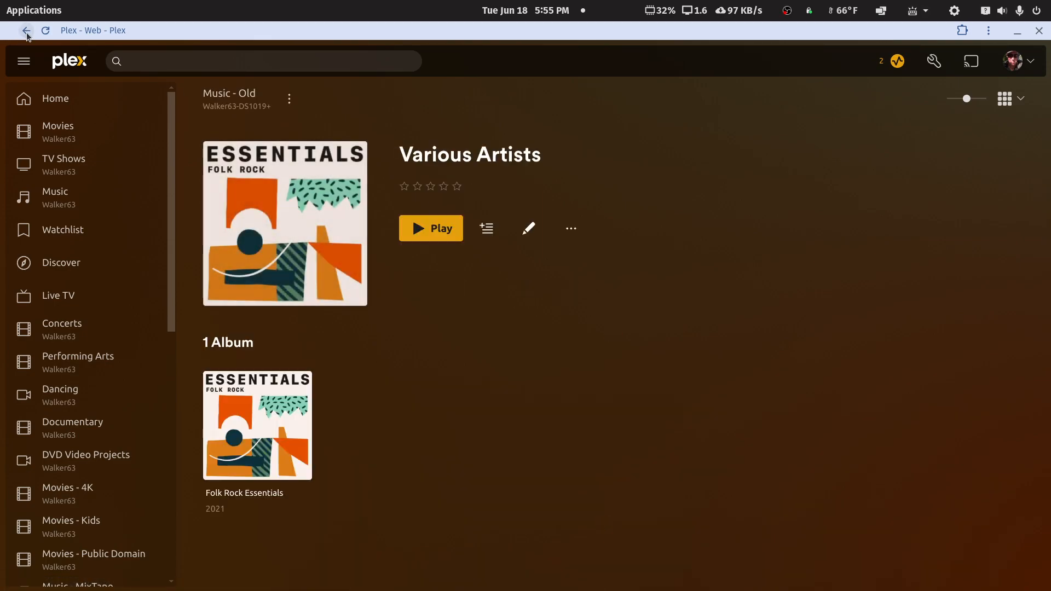
click(26, 32)
Check Spafford's artist page and the Hindsight (A Live Compilation) album, and return to the artist list
click(295, 226)
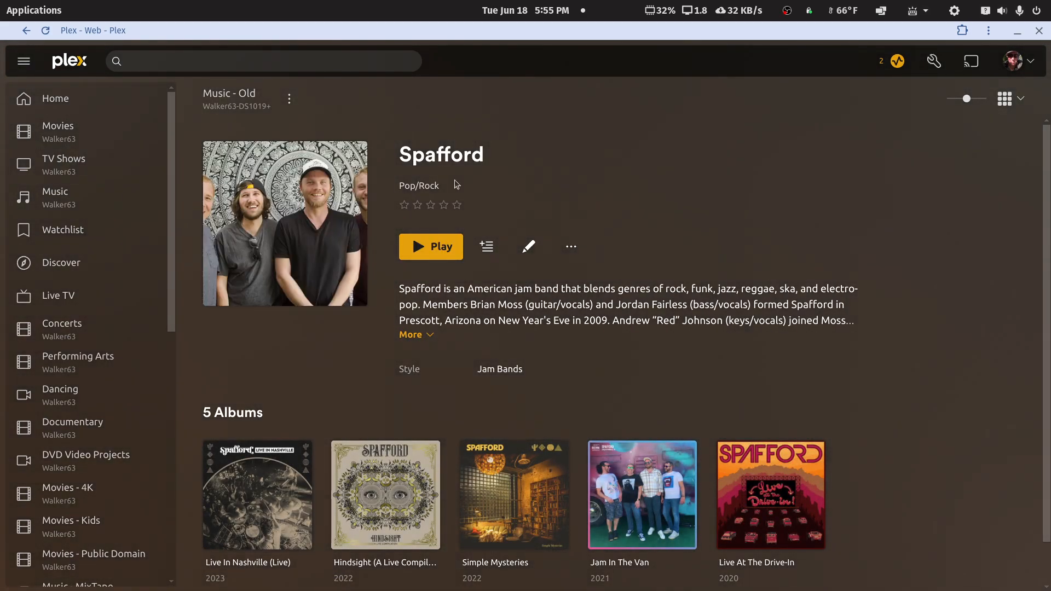
scroll(487, 213, down, 1)
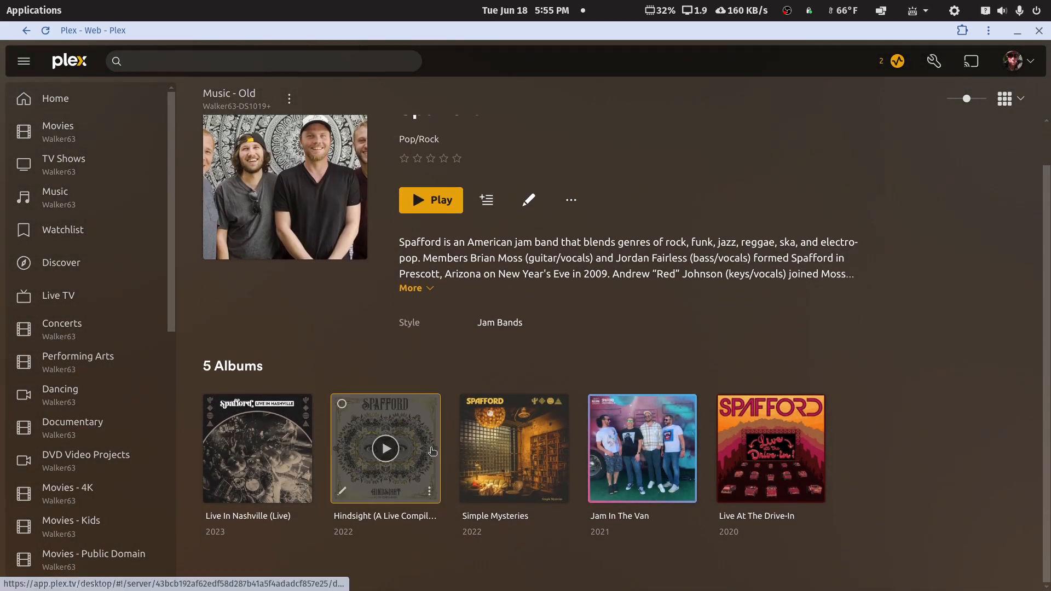
click(430, 448)
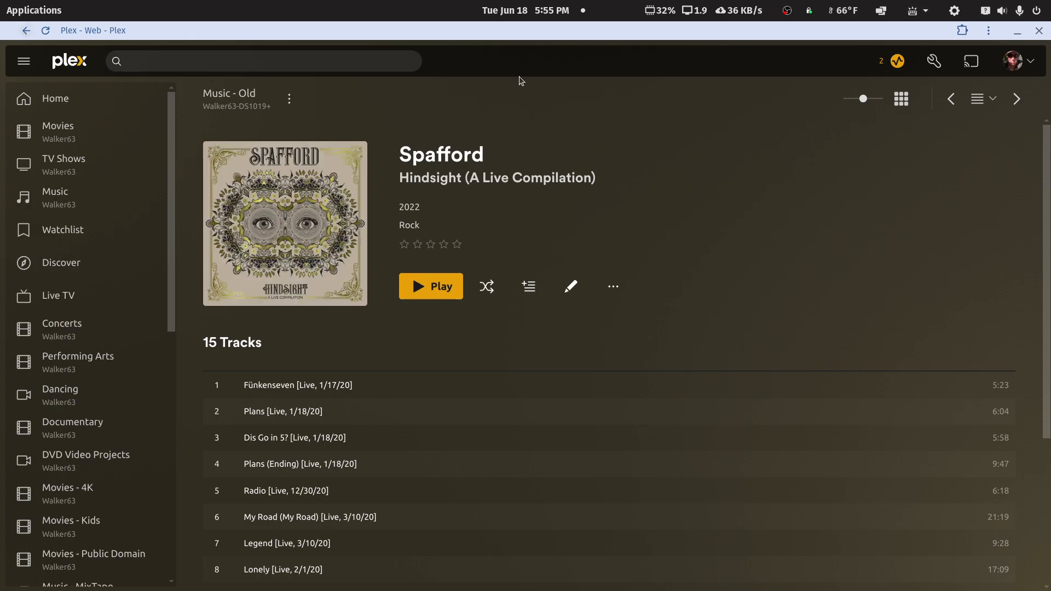
click(26, 30)
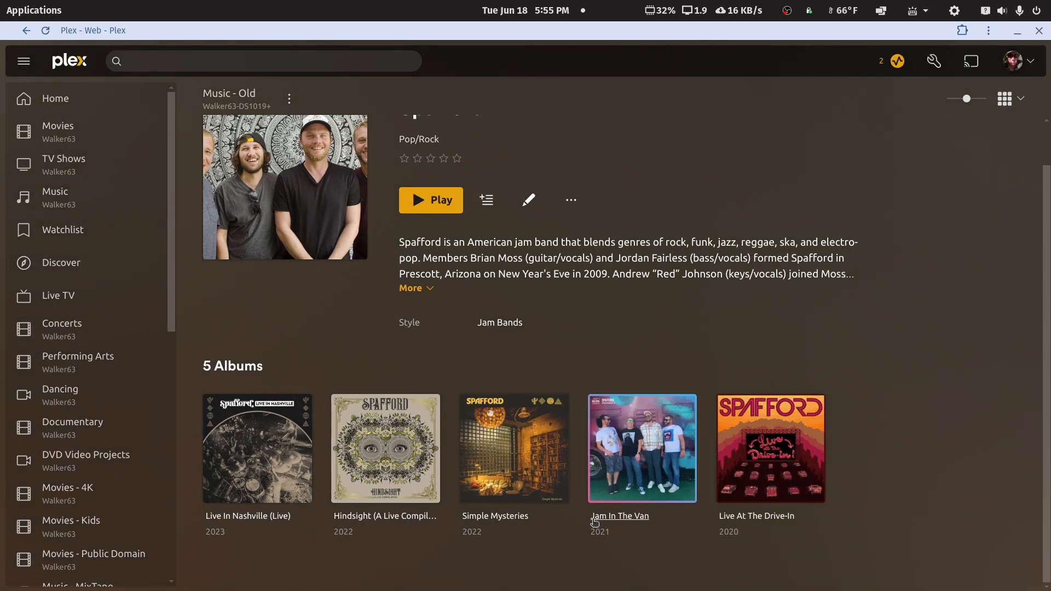
click(26, 30)
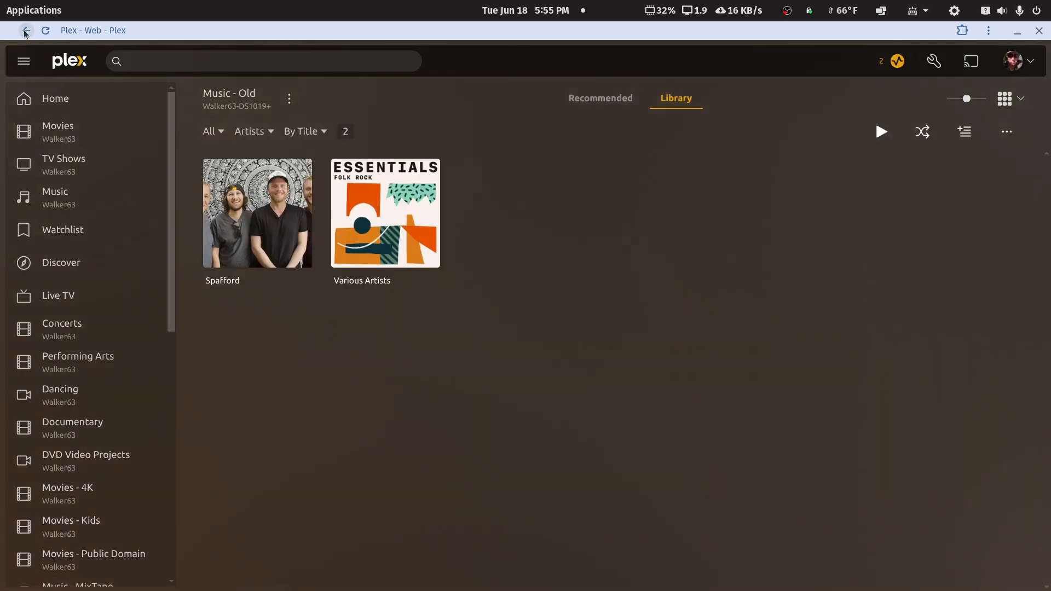
Edit the Folk Rock Essentials album under Various Artists and enter the review "Let's see if this info moved with the duplicated library folder"
click(439, 225)
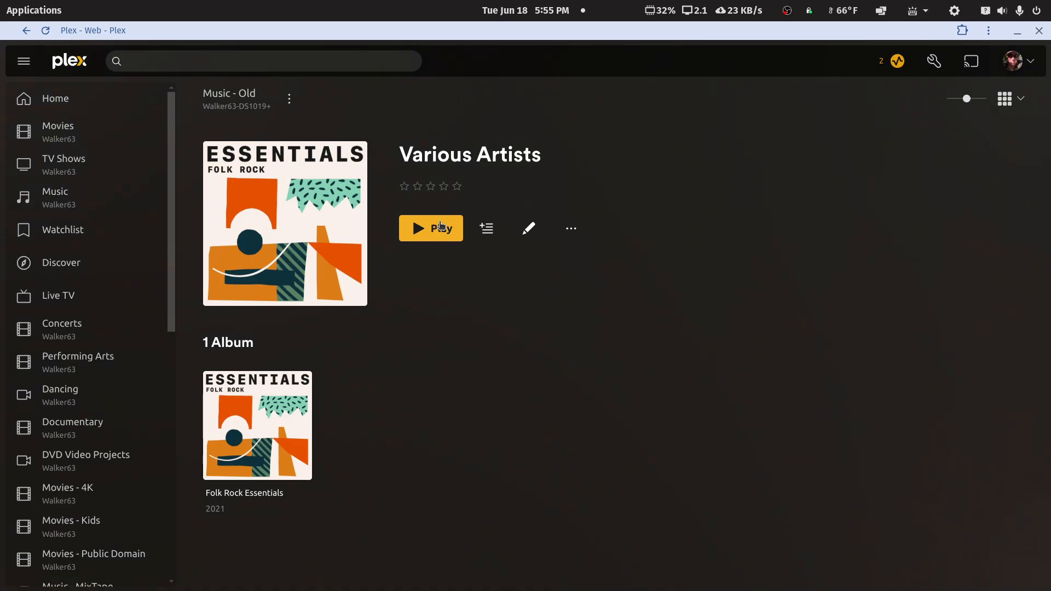
click(301, 419)
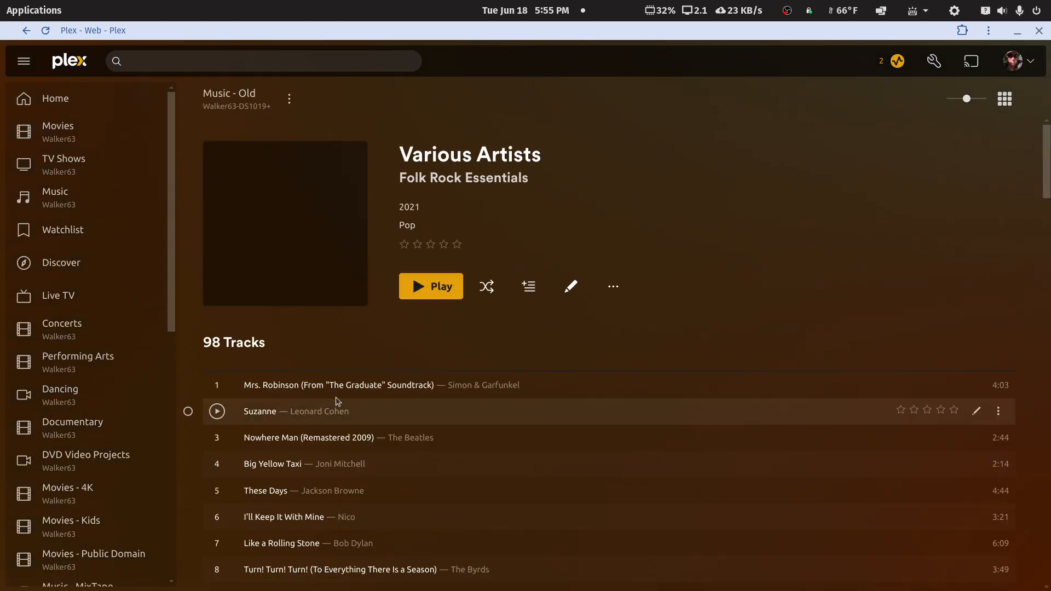
click(569, 293)
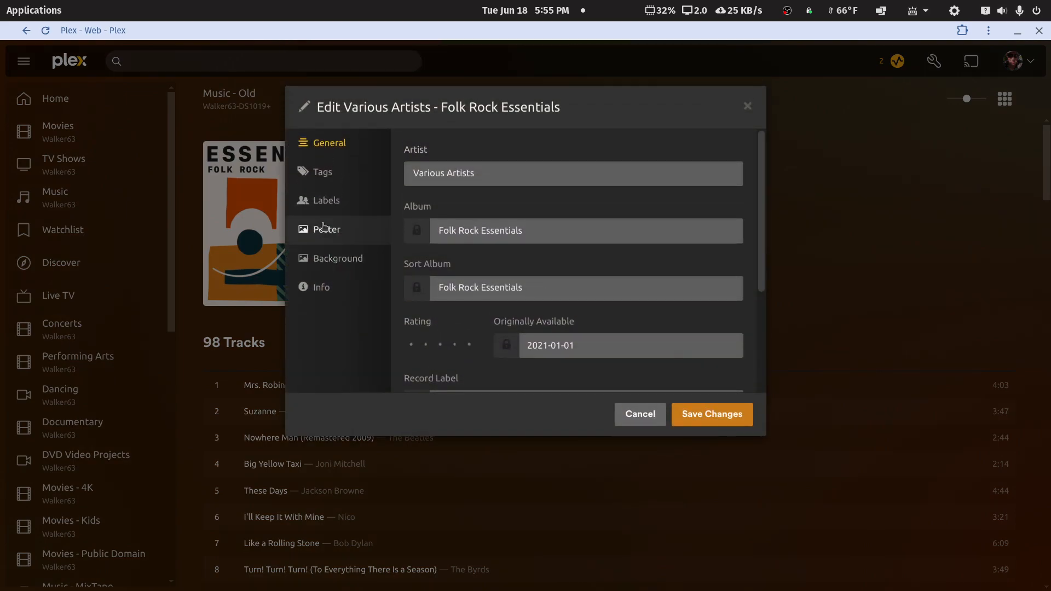
scroll(450, 274, down, 3)
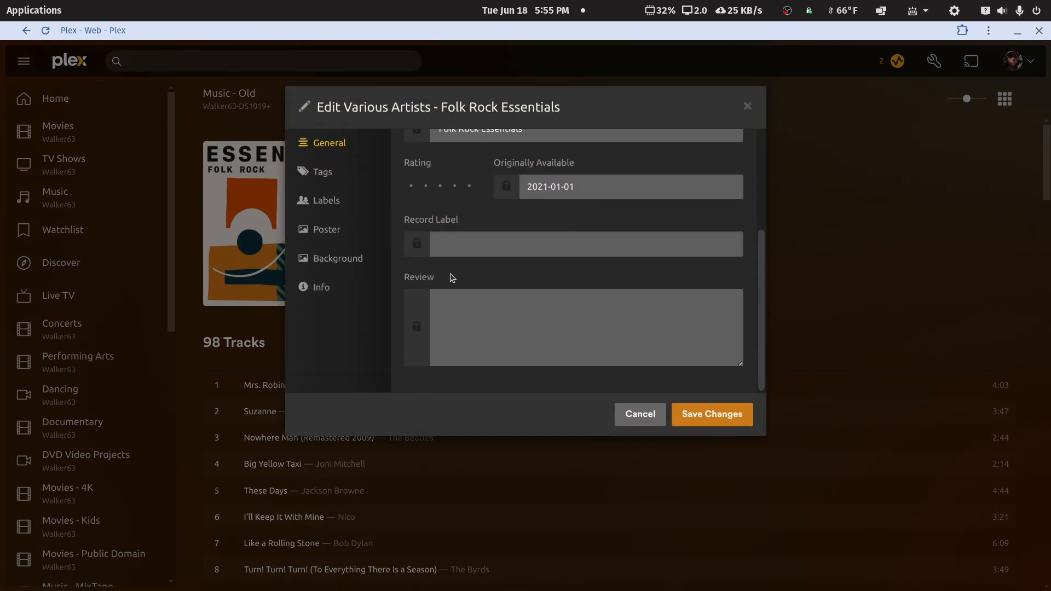
click(457, 310)
text(L)
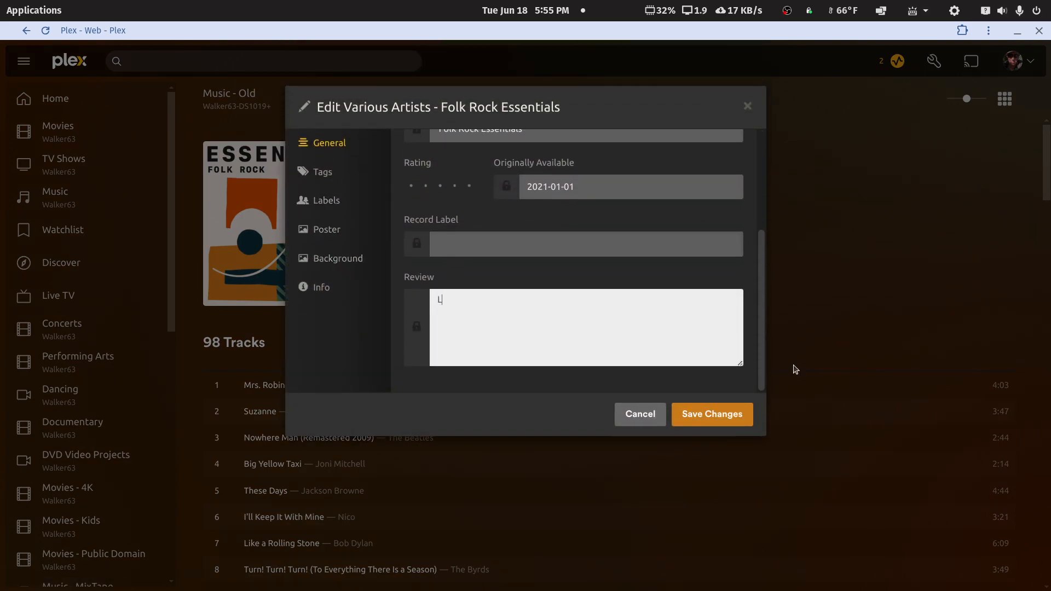
text(et's see i)
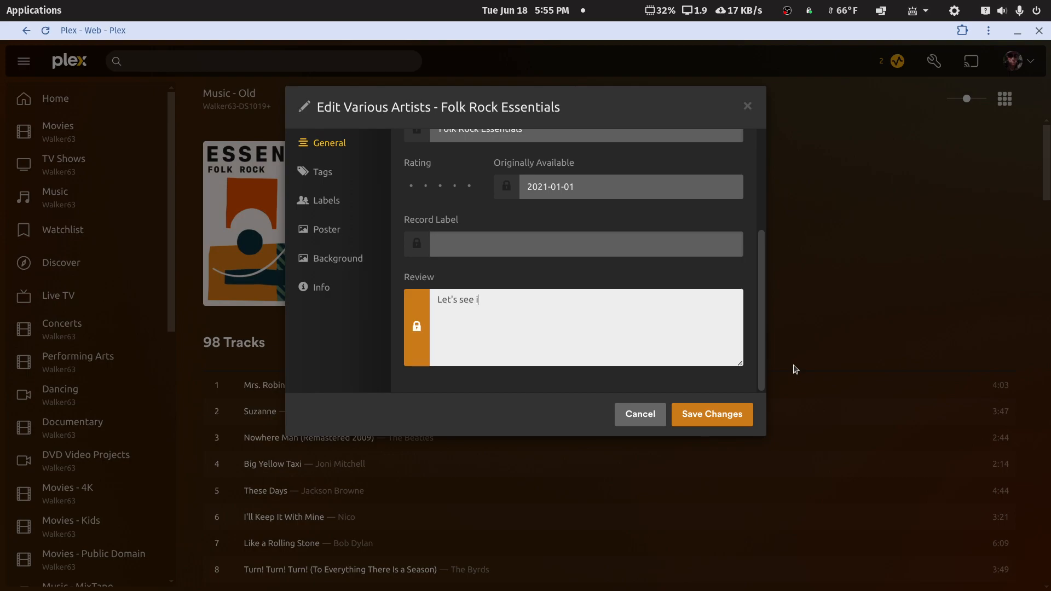
text(f this info moved with the)
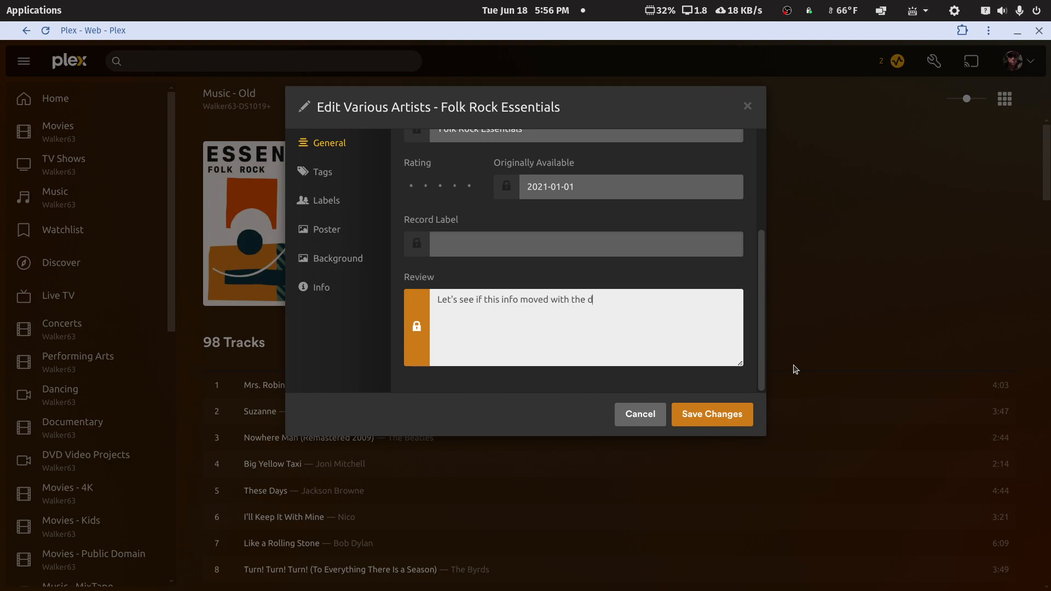
text(d)
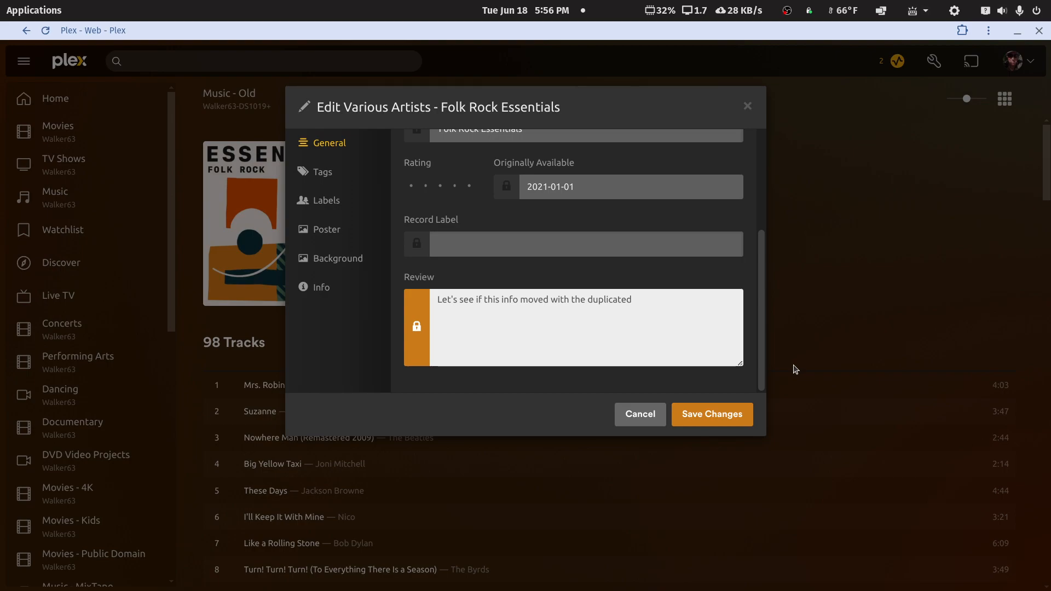
text( library folder)
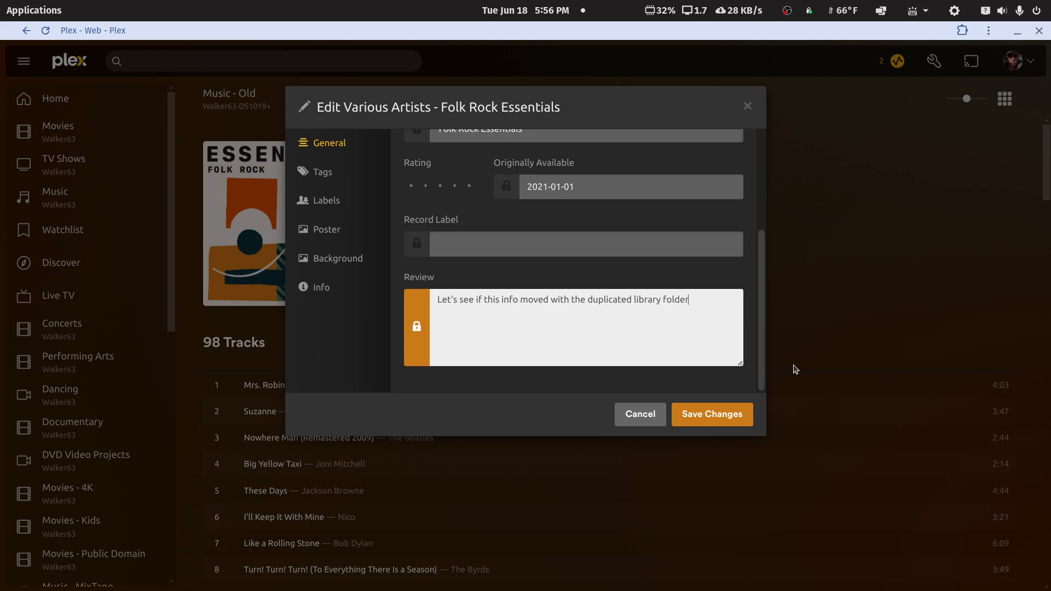
Copy the full review text for reuse and save the changes to the Folk Rock Essentials album
key(shift+Left)
key(shift+Left)
key(shift+Left)
key(shift+Left)
key(shift+Left)
key(shift+Left)
key(shift+Left)
key(shift+Left)
key(shift+Left)
key(shift+Left)
key(shift+Left)
key(shift+Left)
key(shift+Left)
key(shift+Left)
key(shift+Left)
key(shift+Left)
key(shift+Left)
key(shift+Left)
key(shift+Left)
key(shift+Left)
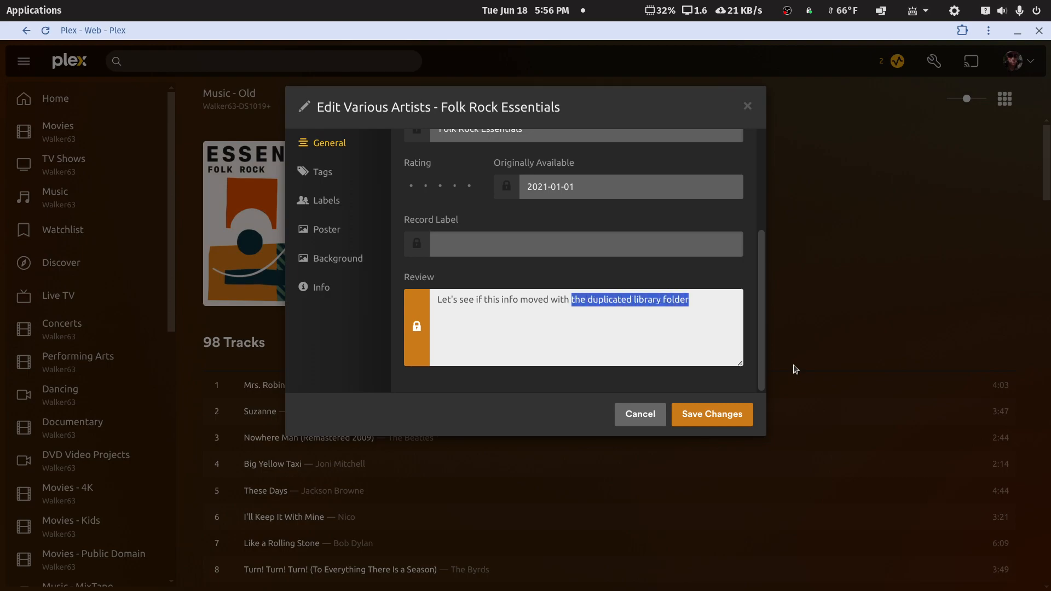
key(shift+Left)
key(shift+Left)
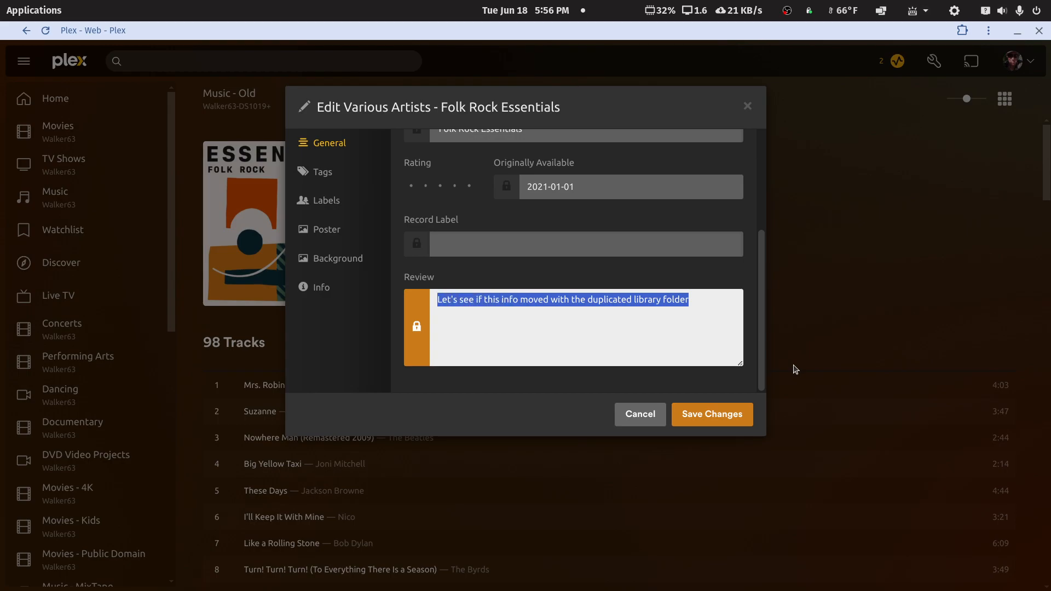
click(712, 415)
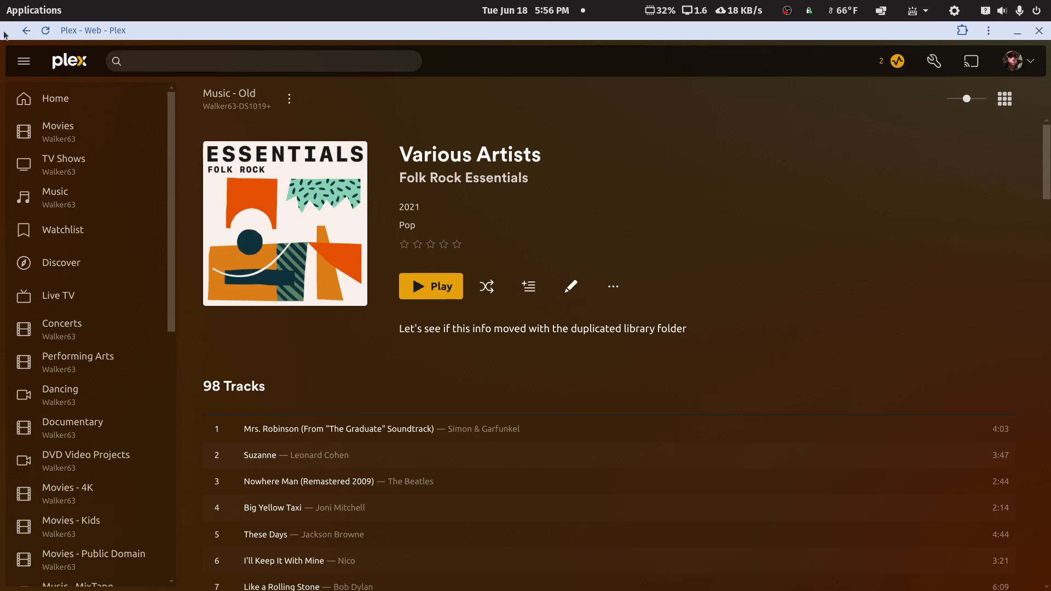
Add the review "Let's see if this info moved with the duplicated library folder" to Spafford's Live In Nashville (Live) album and save it
click(26, 31)
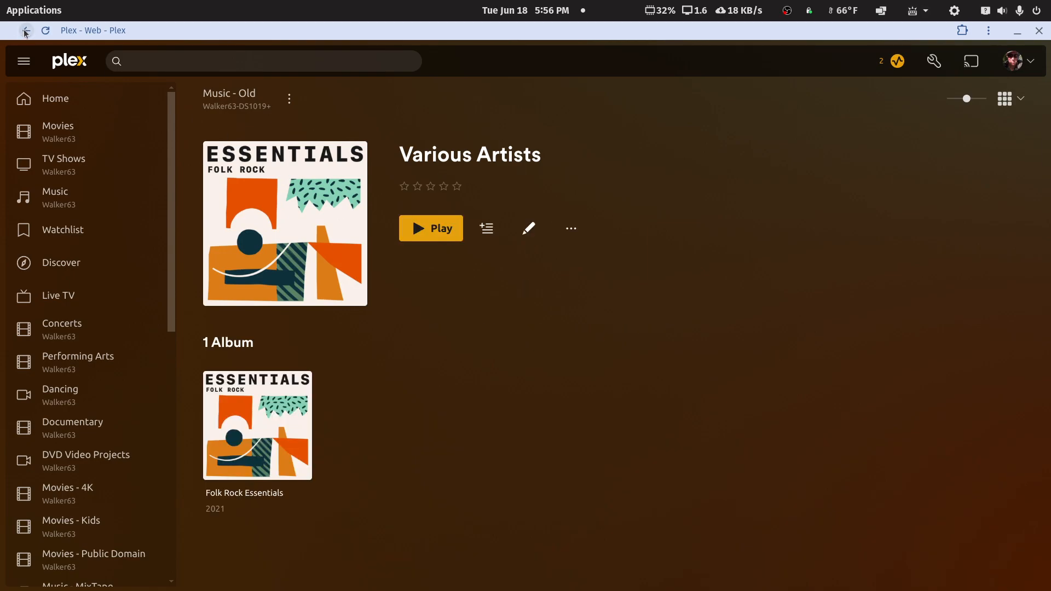
click(26, 31)
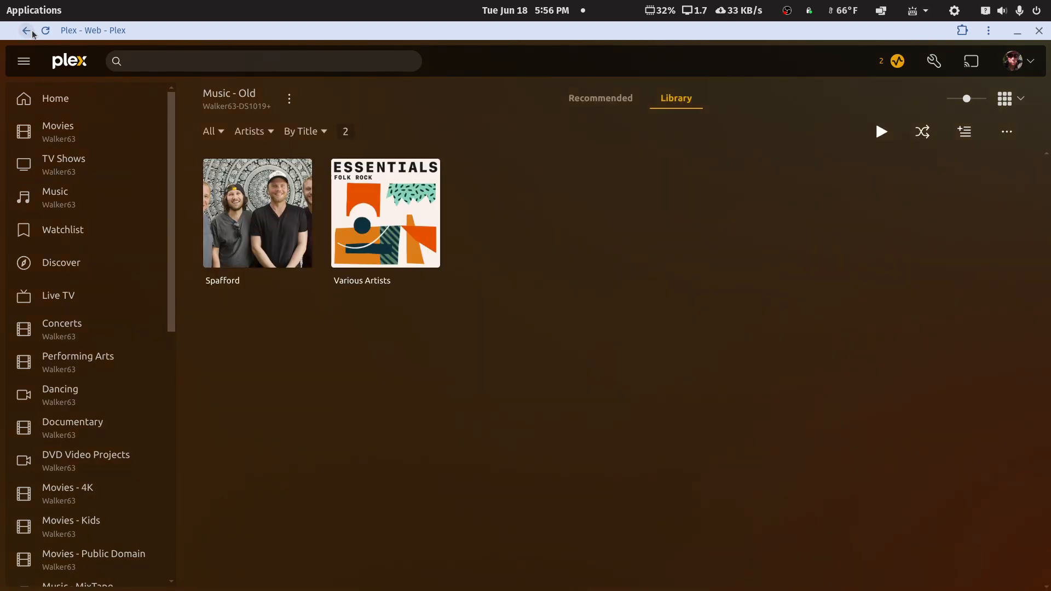
click(289, 178)
scroll(498, 337, down, 1)
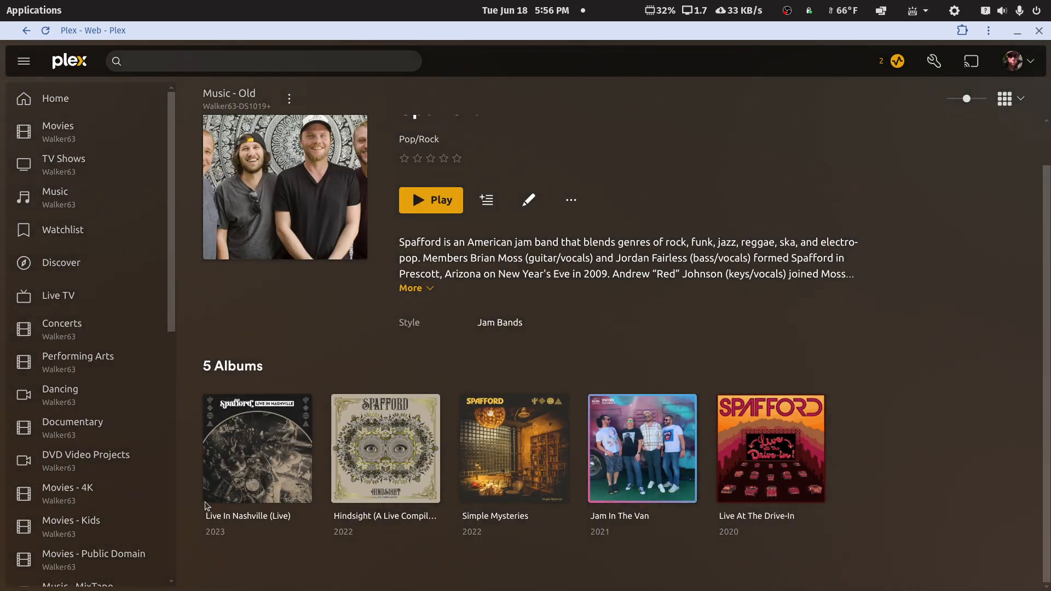
mouse_move(213, 495)
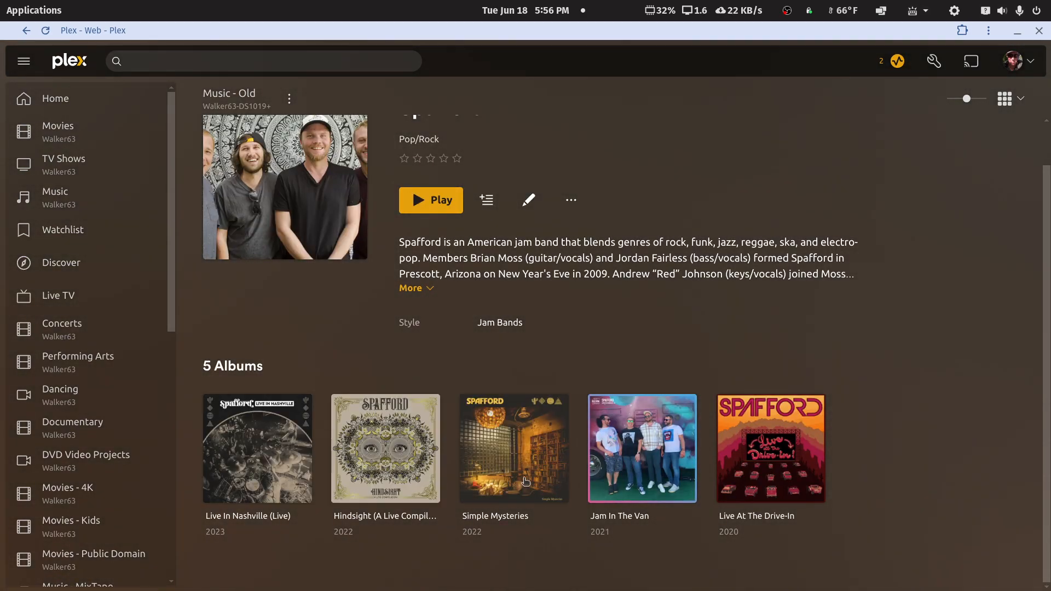
click(213, 493)
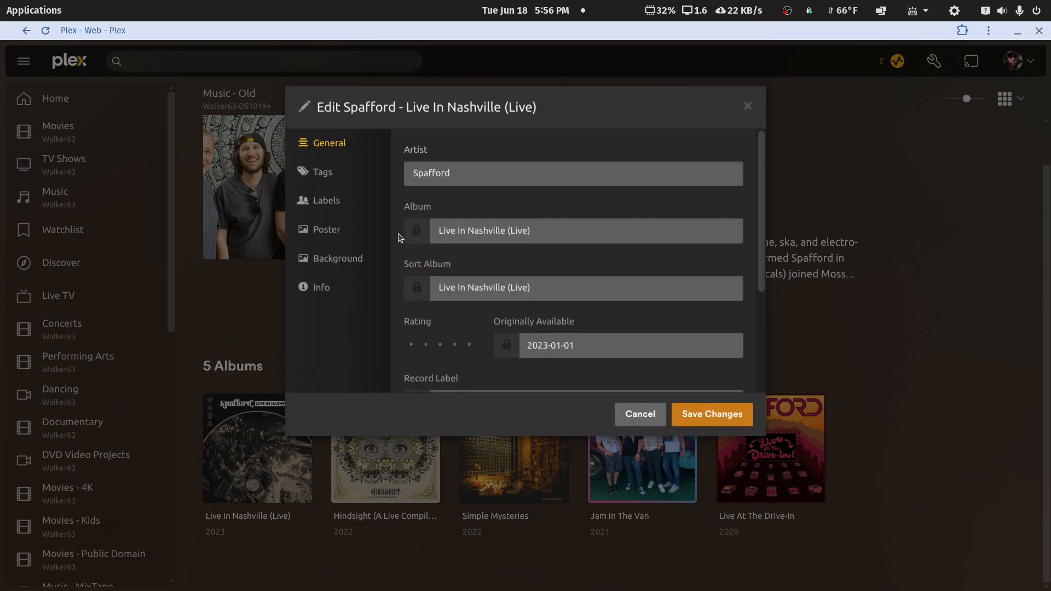
scroll(477, 293, down, 3)
click(483, 304)
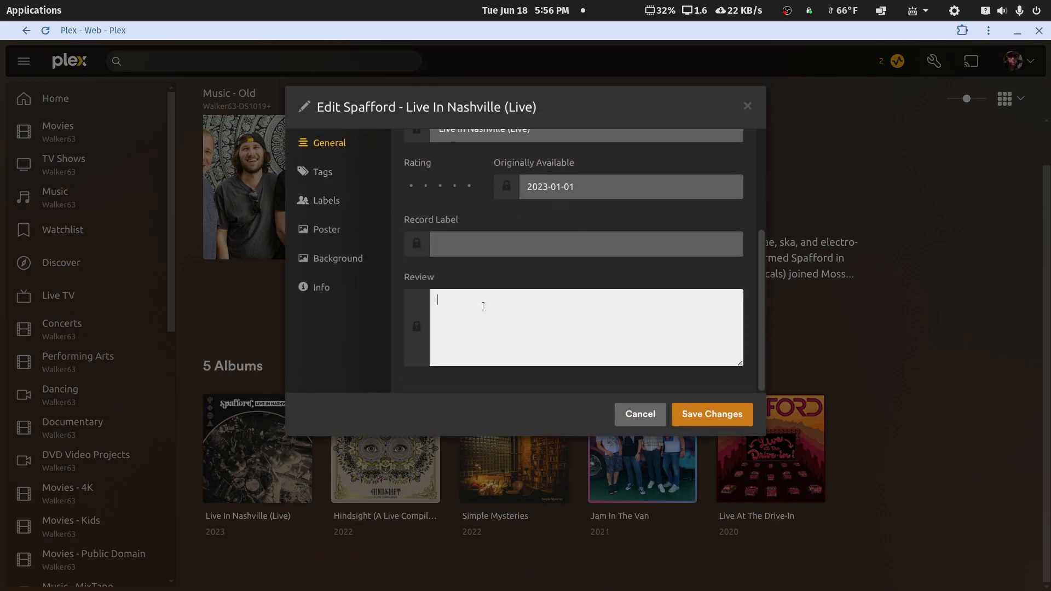
text(Let's see if this info moved with the duplicated library folder!)
click(712, 414)
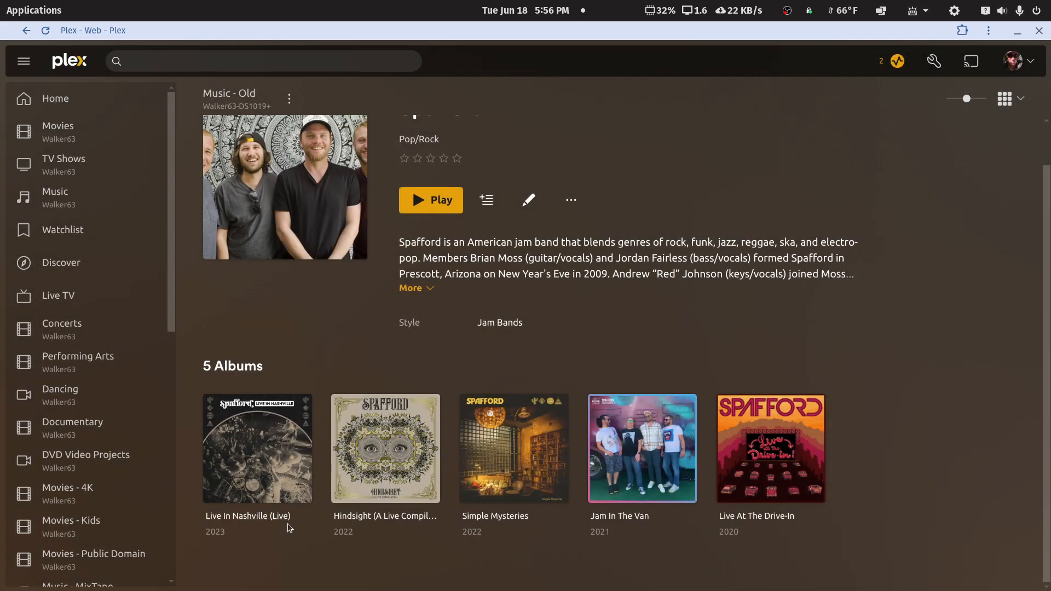
Save the review "Let's see if this info moved with the duplicated library folder" on Spafford's Hindsight (A Live Compilation) album
click(342, 494)
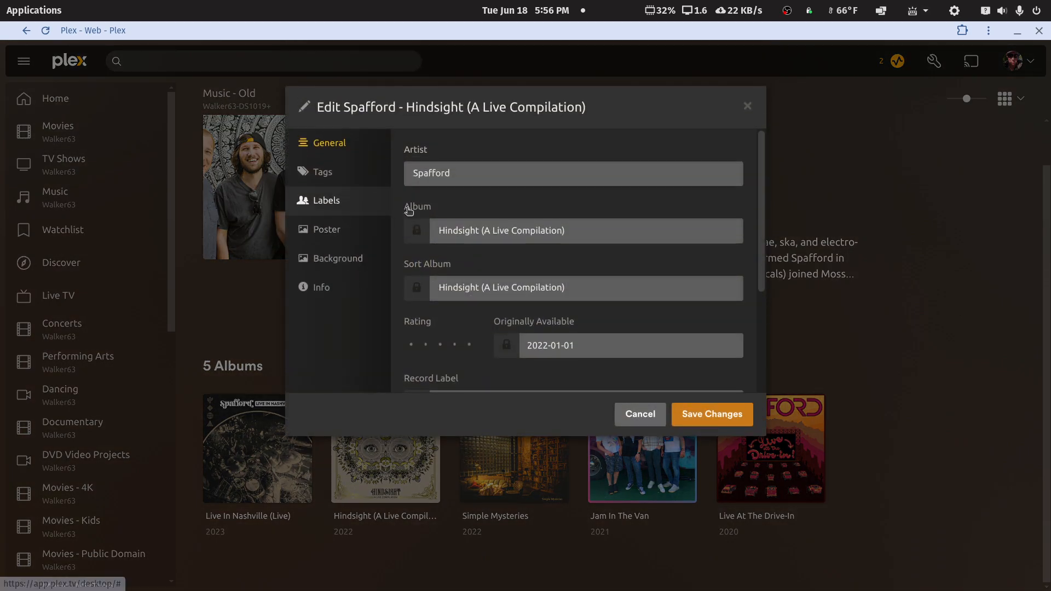
scroll(570, 317, down, 3)
click(538, 307)
text(Let's see if this info moved with the duplicated library folder)
click(711, 415)
Check the review text on the Hindsight and Live In Nashville album pages and return to Spafford's artist page
click(426, 430)
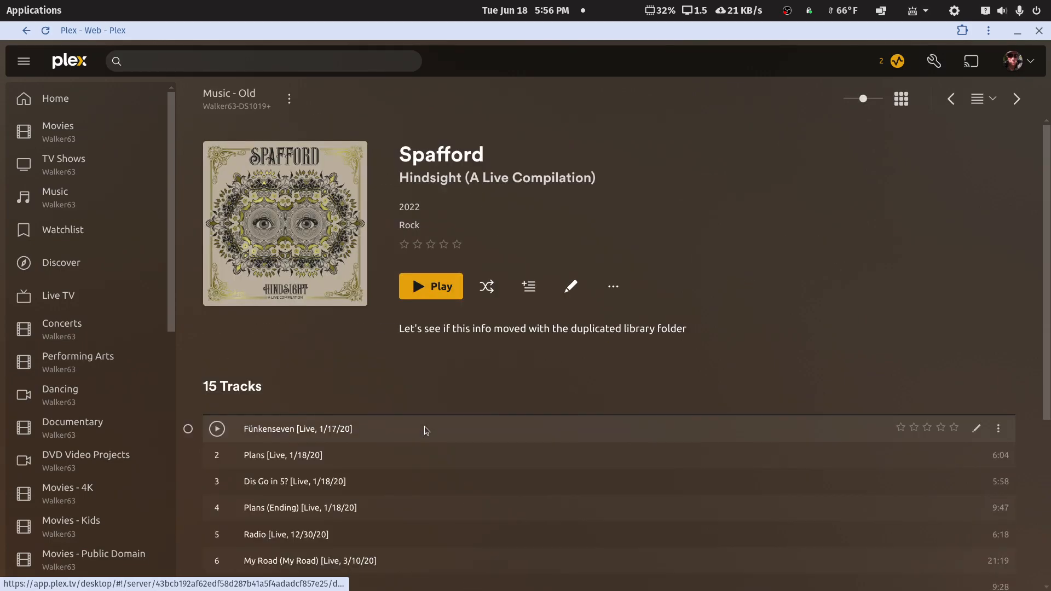
click(26, 30)
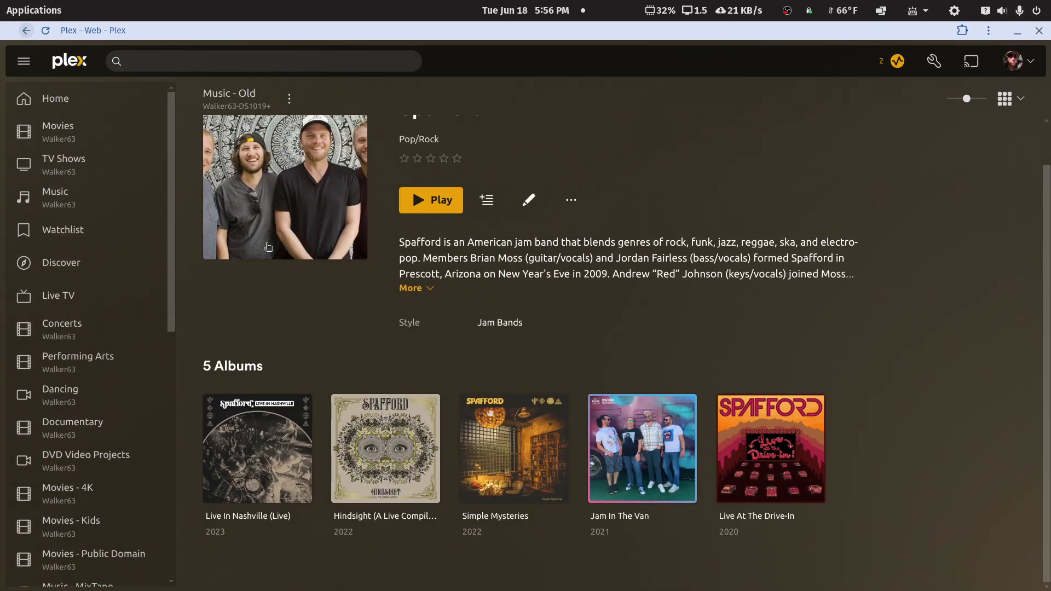
click(303, 417)
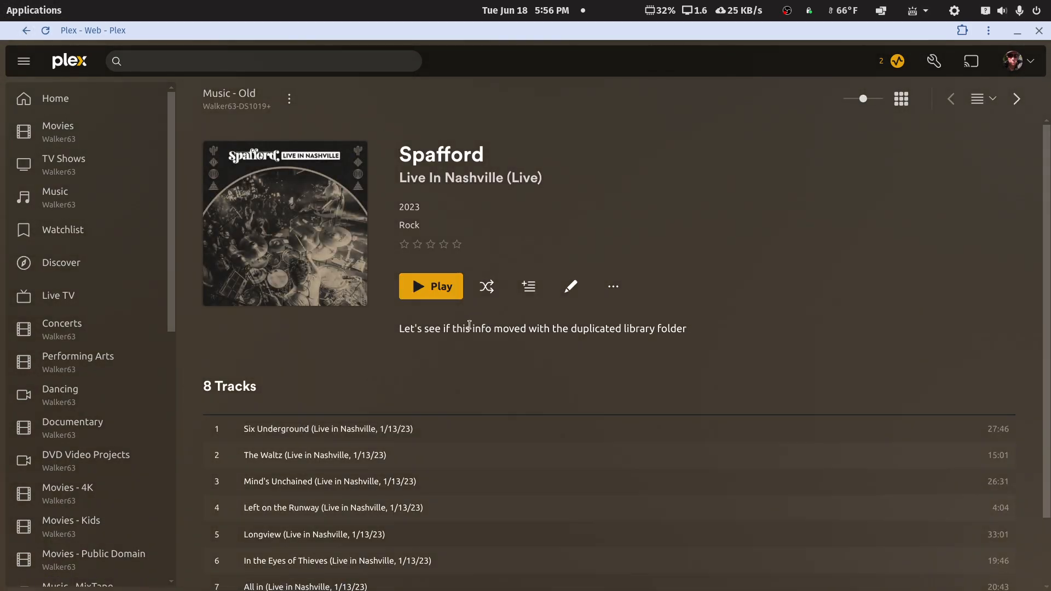
click(26, 31)
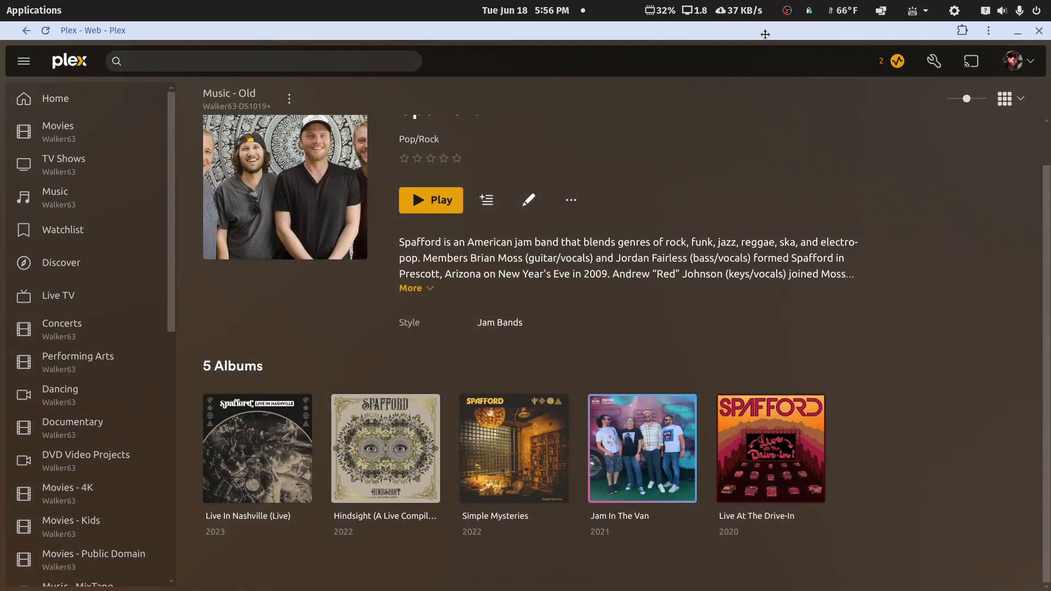
Restore the Plex window to its smaller size, switch to the file manager and copy the six album folders in music-old
double_click(765, 34)
click(406, 40)
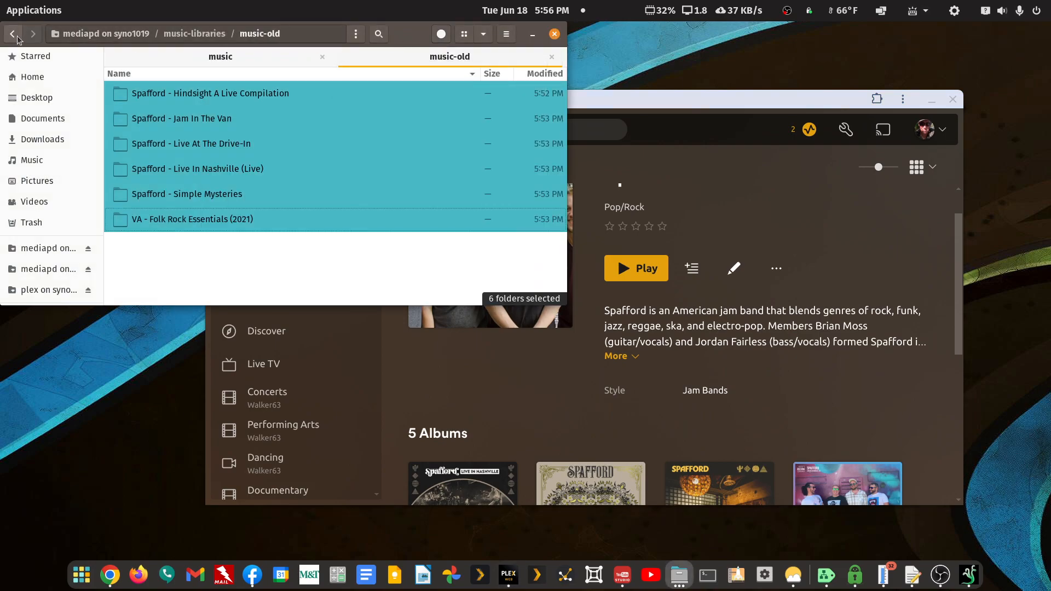
right_click(153, 93)
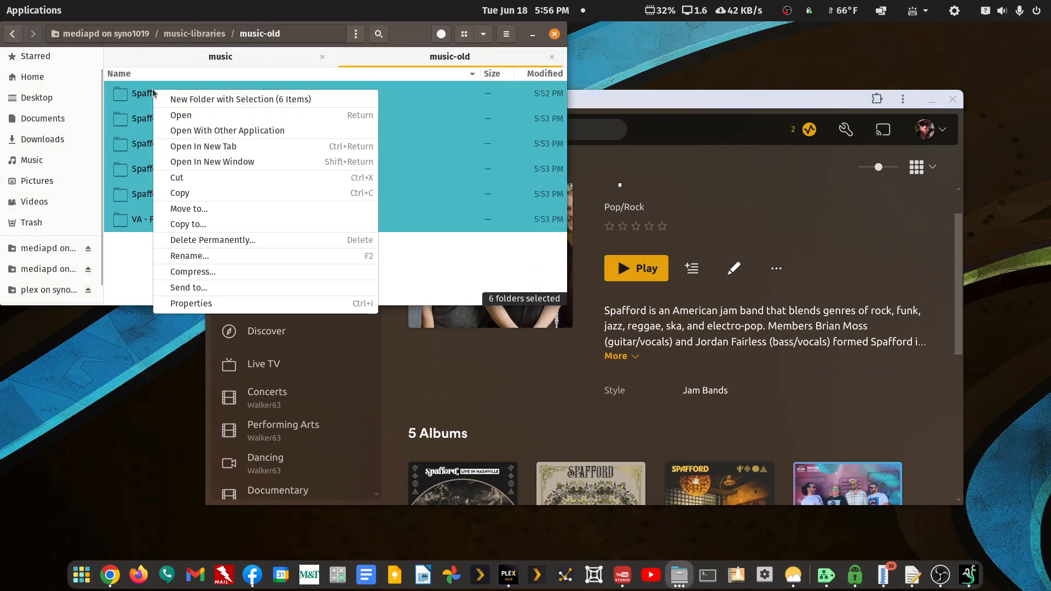
click(186, 194)
Create a folder named music-new in music-libraries and paste the copied album folders into it, displaying the copy progress
click(17, 38)
right_click(229, 201)
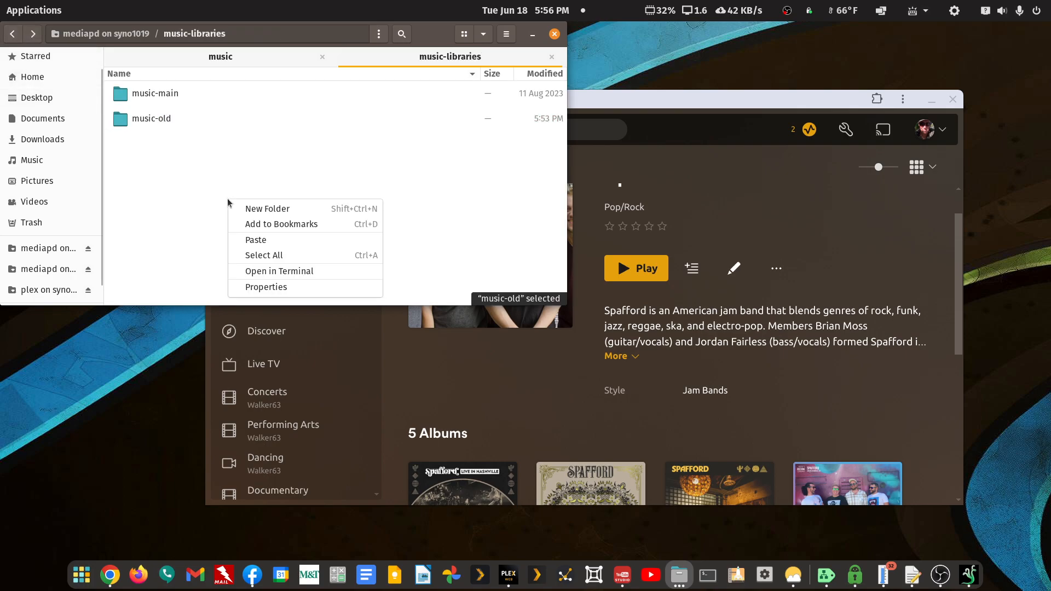
click(269, 208)
text(m)
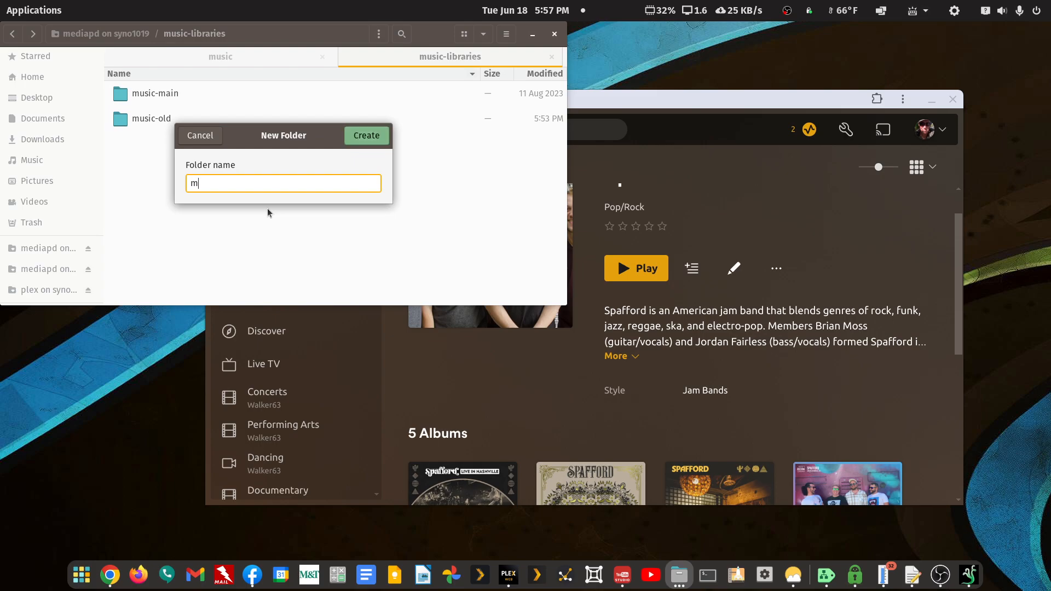
text(usic-new)
click(367, 136)
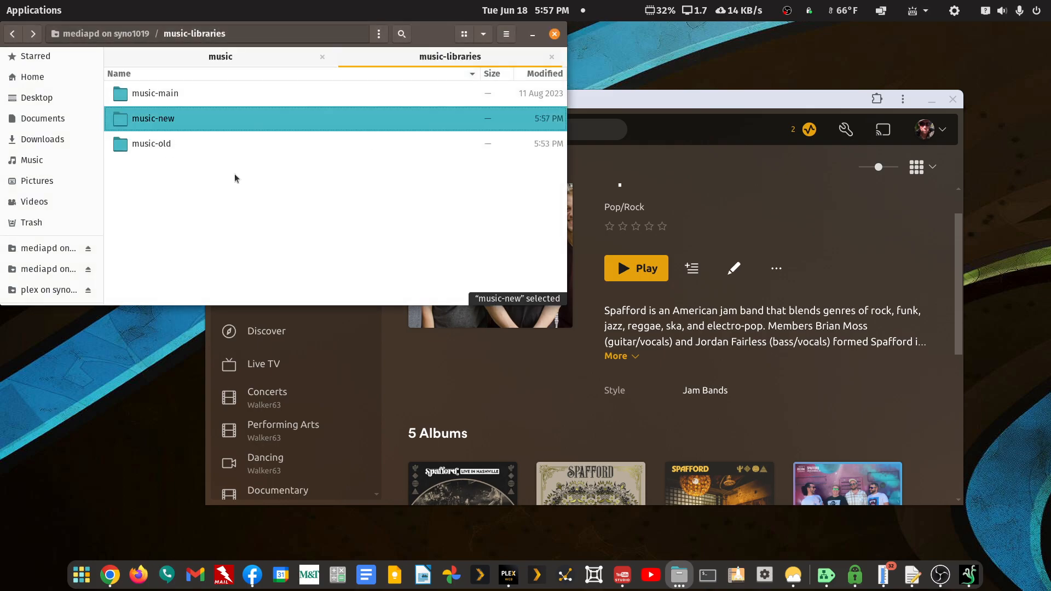
double_click(174, 121)
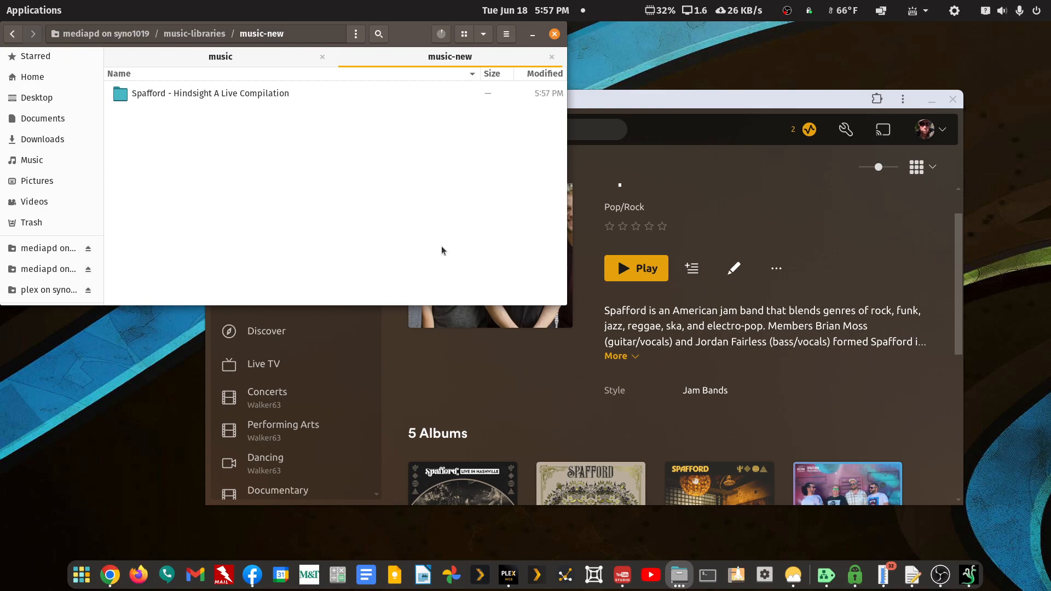
click(442, 33)
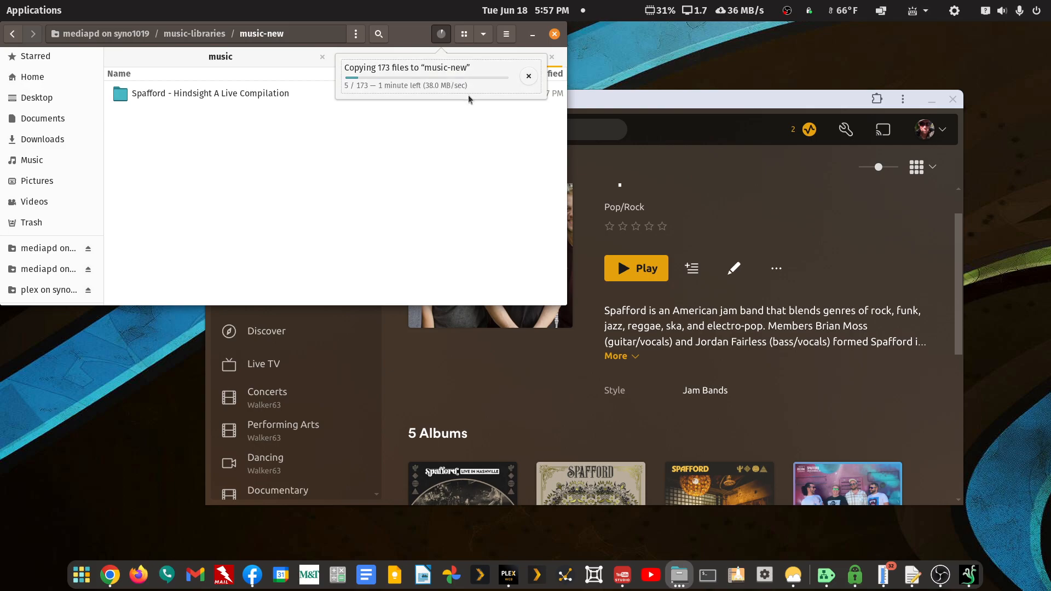
Switch to the Plex window and open the folder settings of the Music - Old library for editing
click(718, 105)
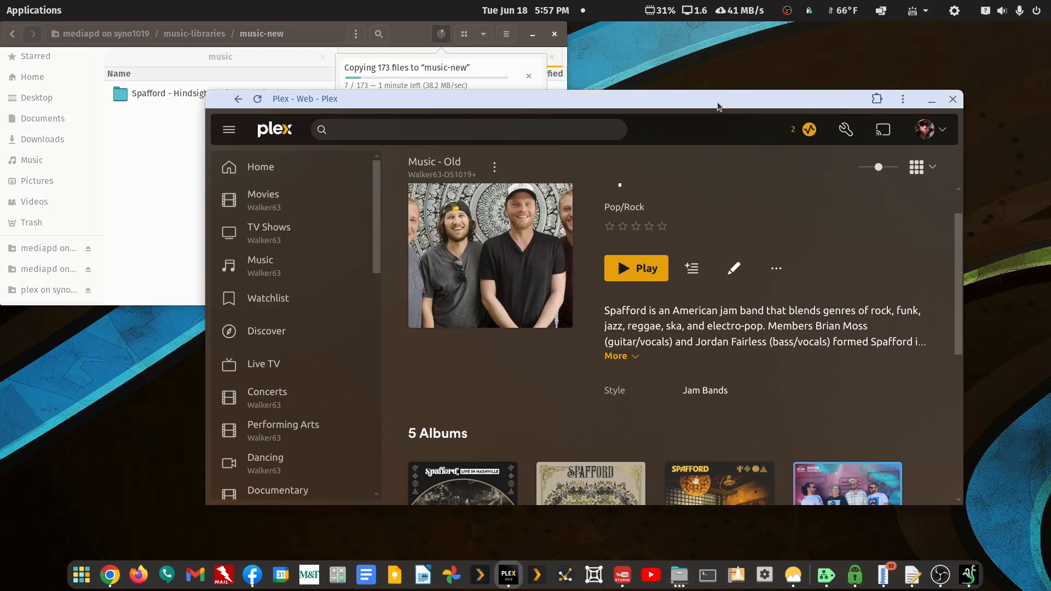
click(495, 167)
mouse_move(525, 265)
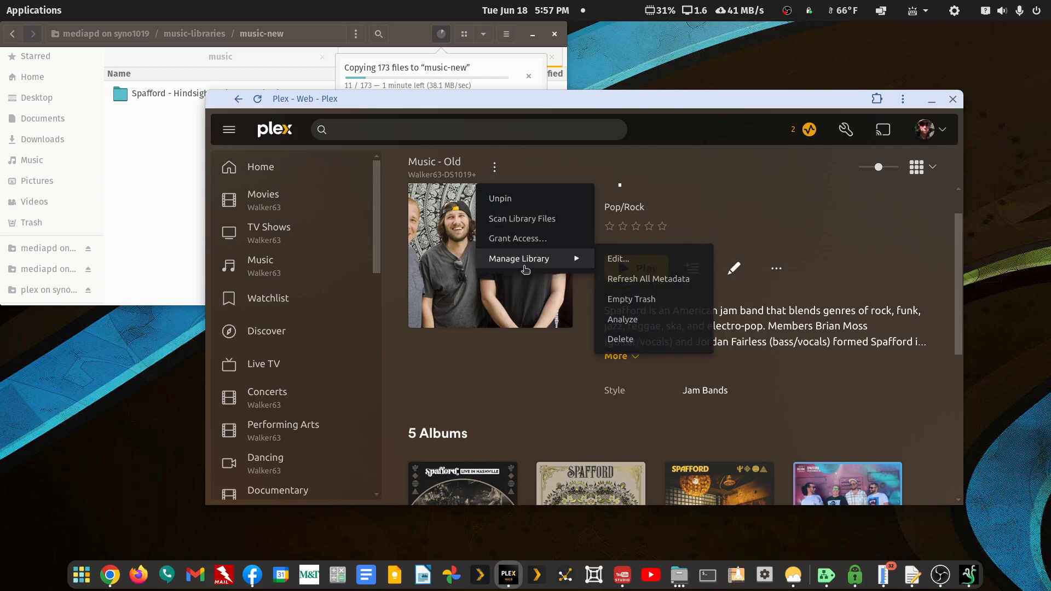
click(636, 262)
click(395, 239)
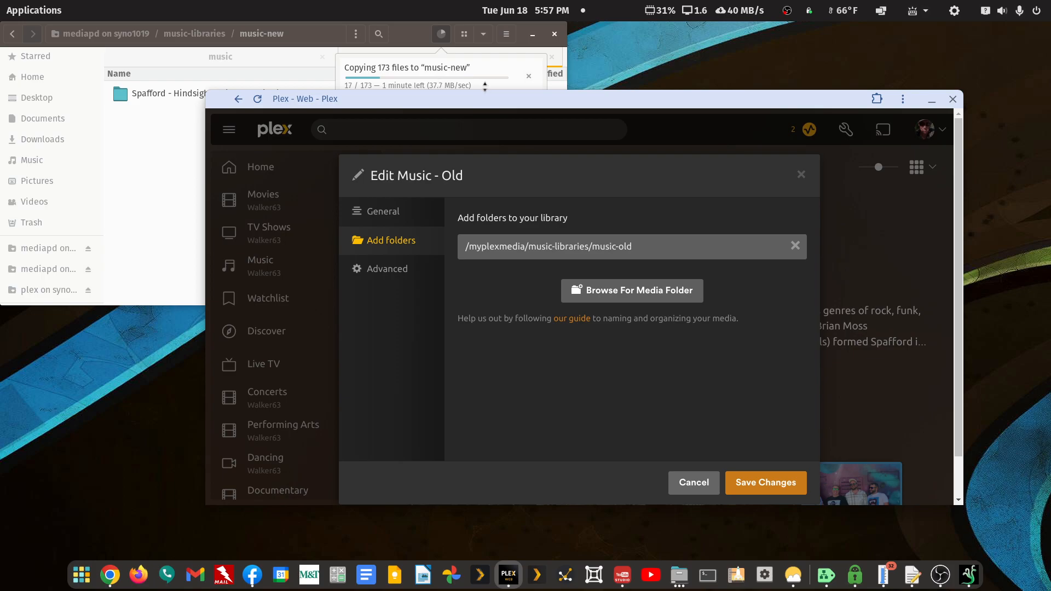
Browse for a media folder and select /myplexmedia/music-libraries/music-new
click(628, 300)
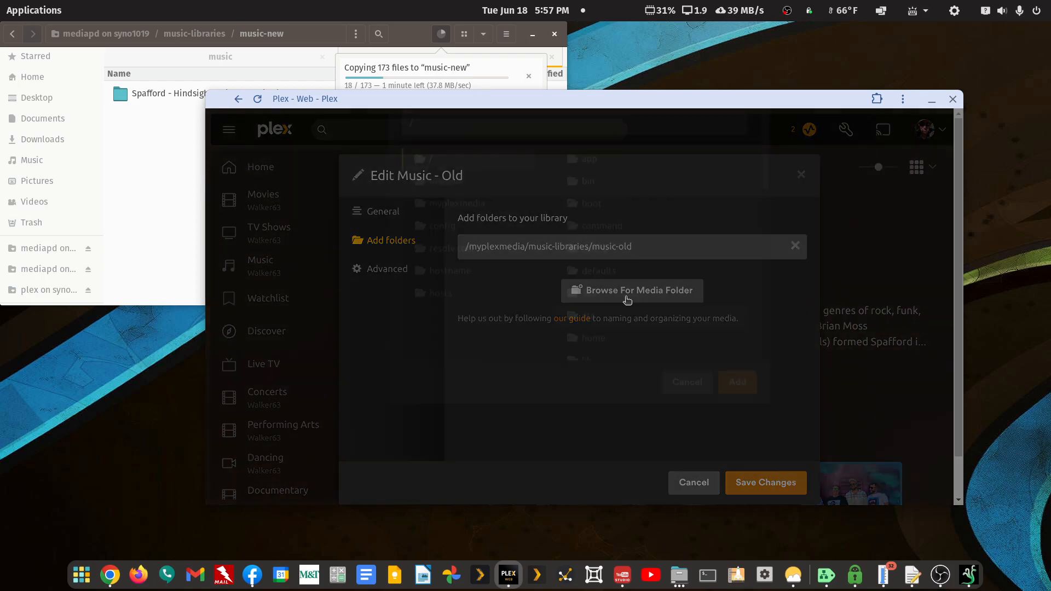
click(459, 305)
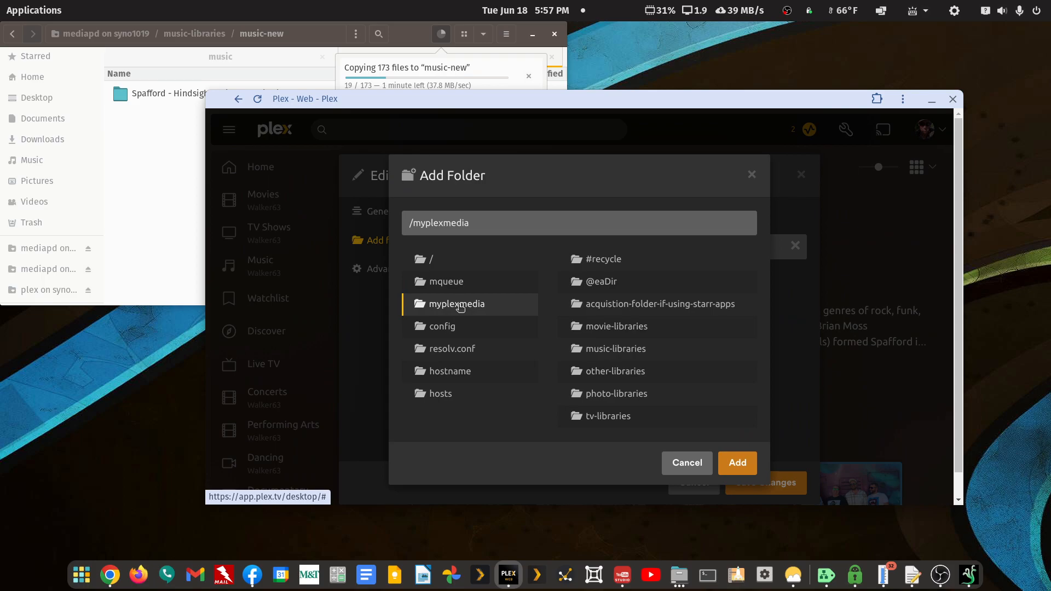
click(621, 351)
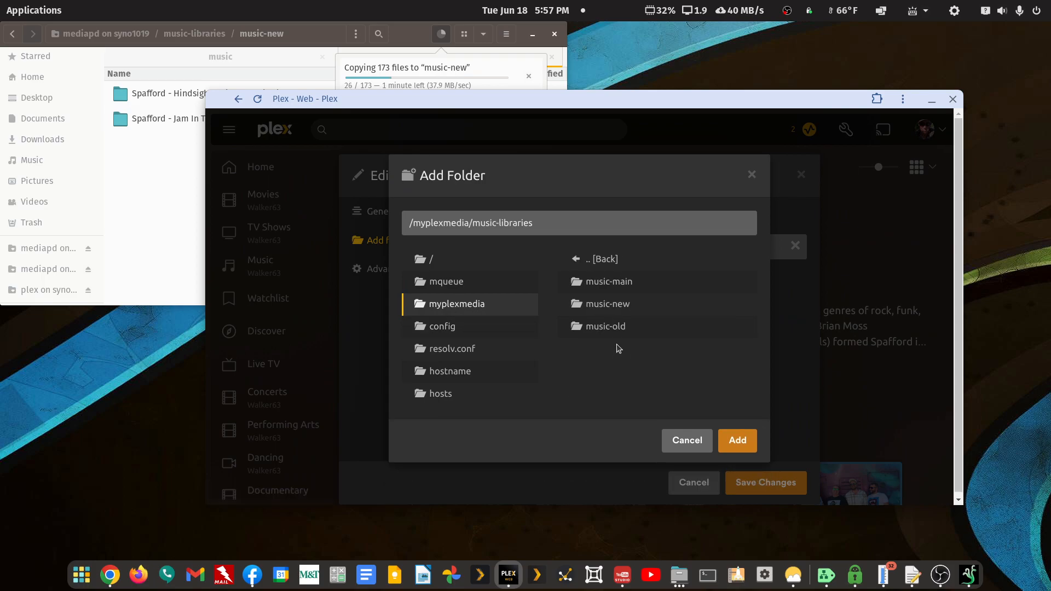
click(609, 302)
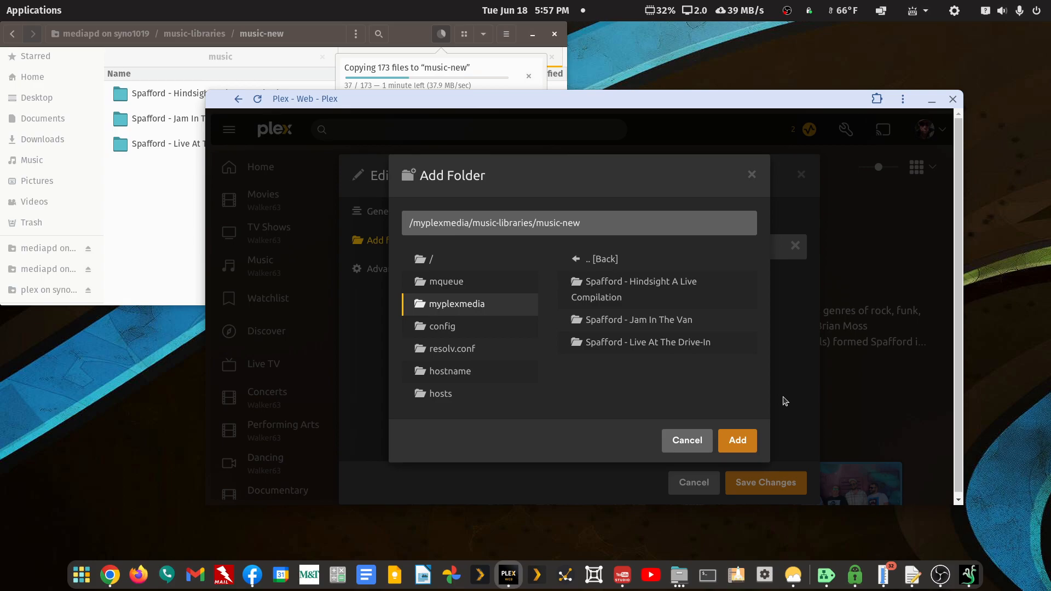
Launch FileBot, examine its list of movie and TV series renaming presets, and close it
click(42, 10)
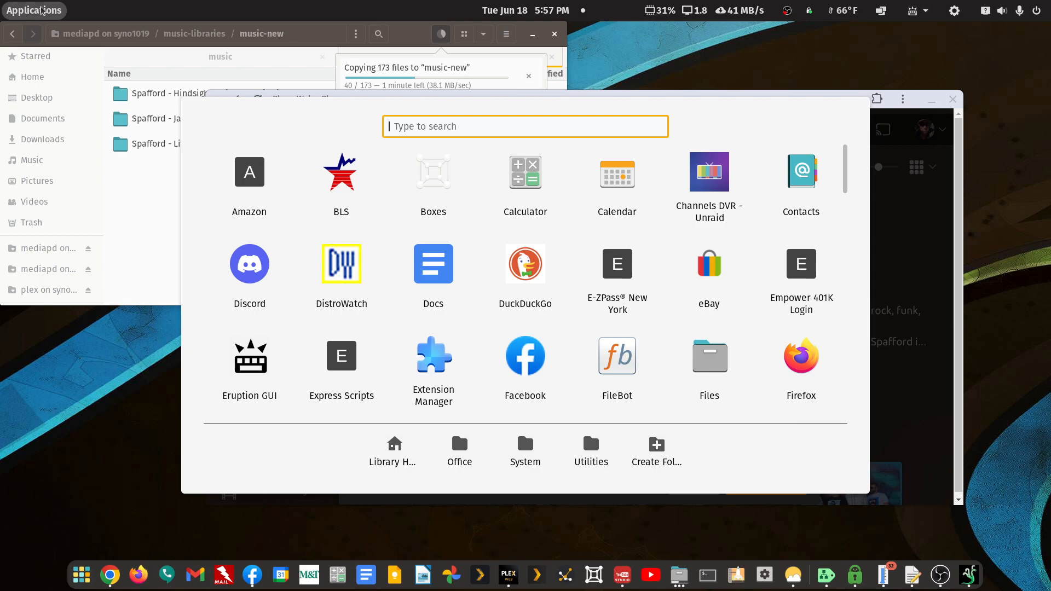
text(fil)
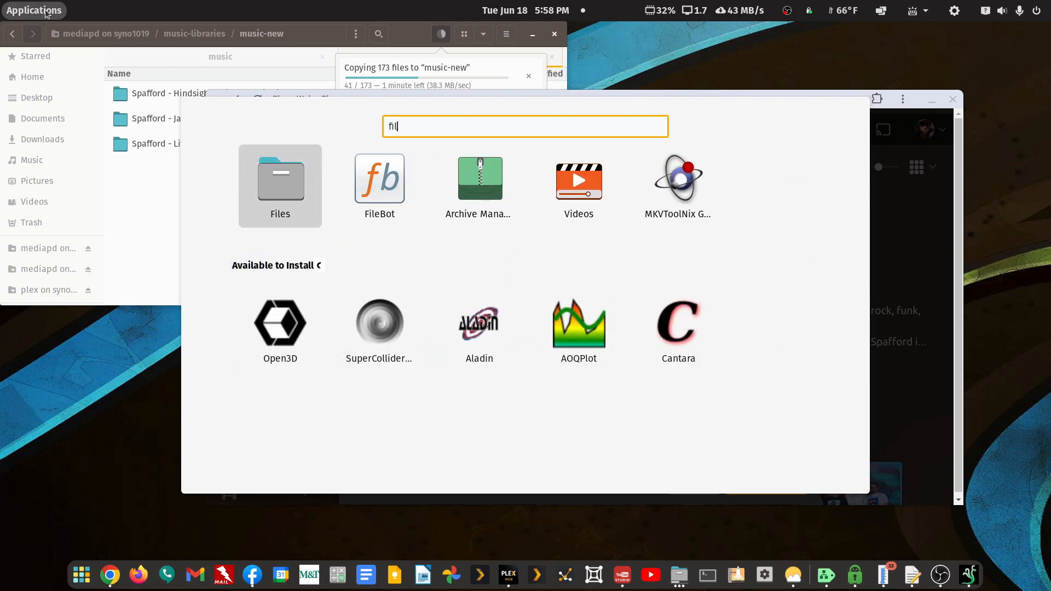
text(e)
click(391, 183)
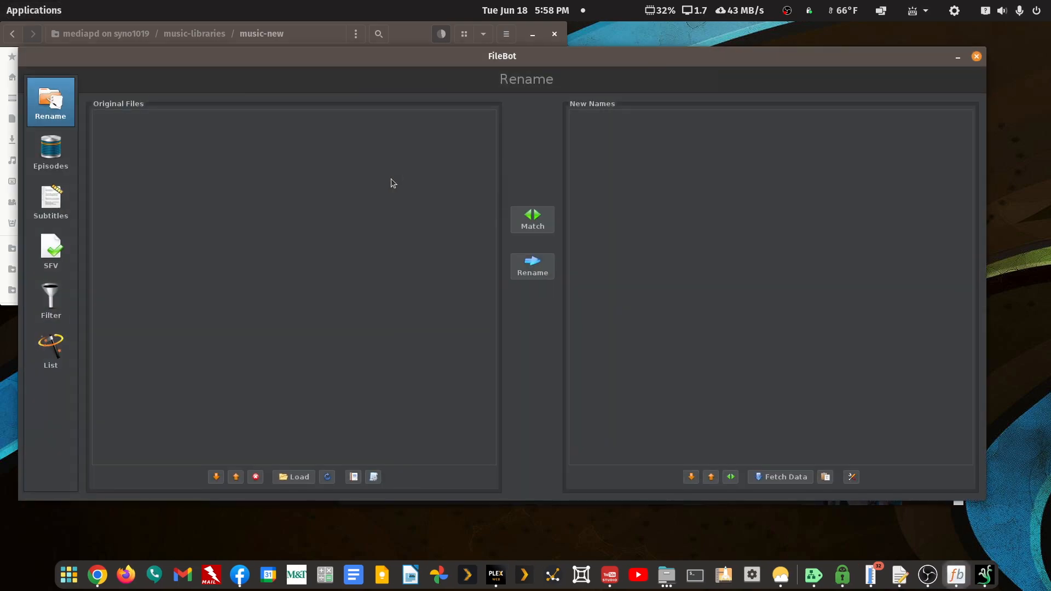
drag(541, 55, 569, 61)
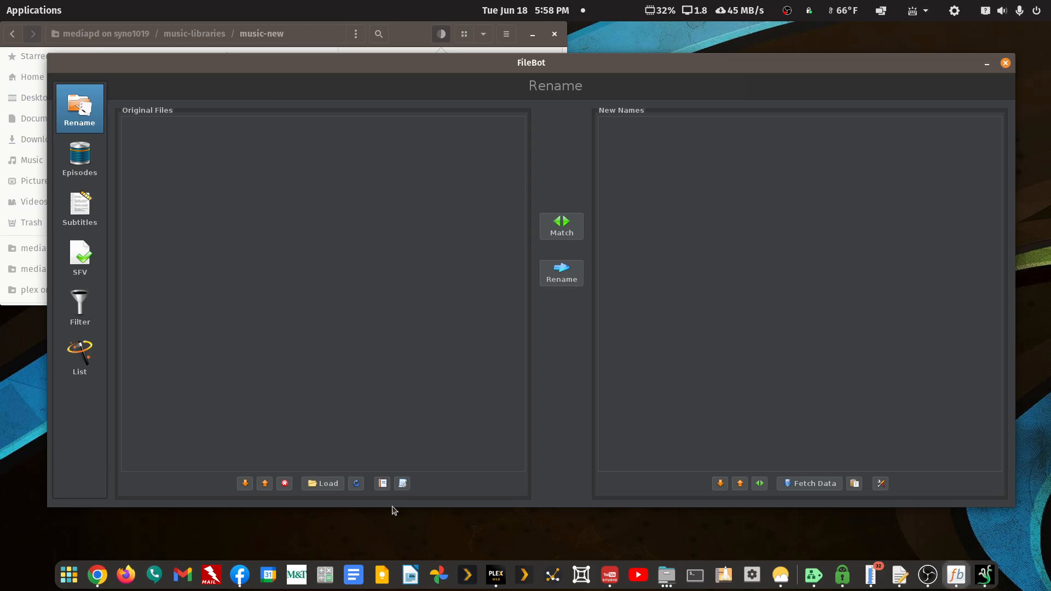
click(404, 487)
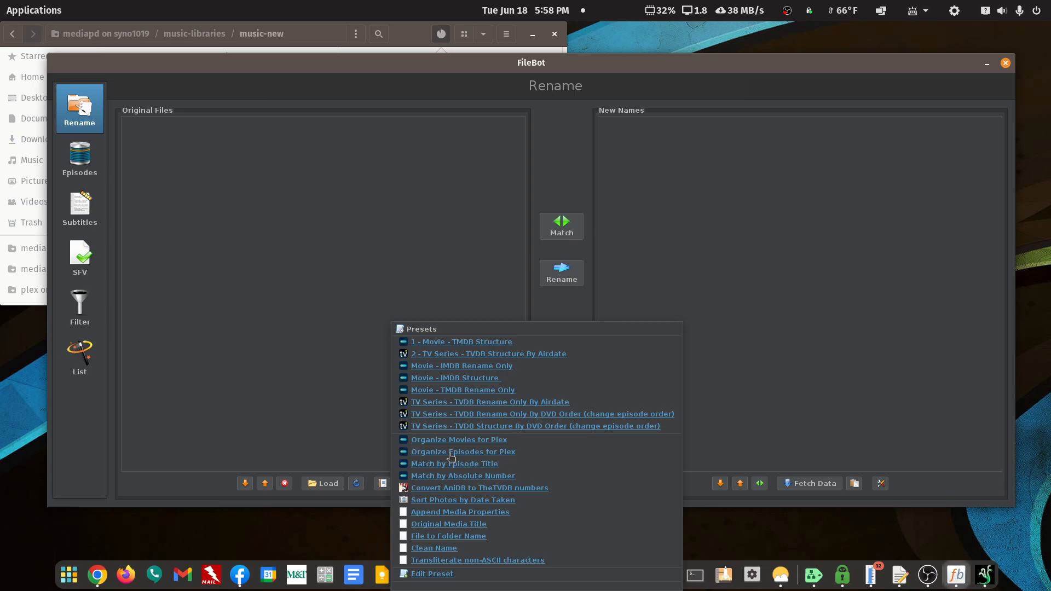
click(442, 195)
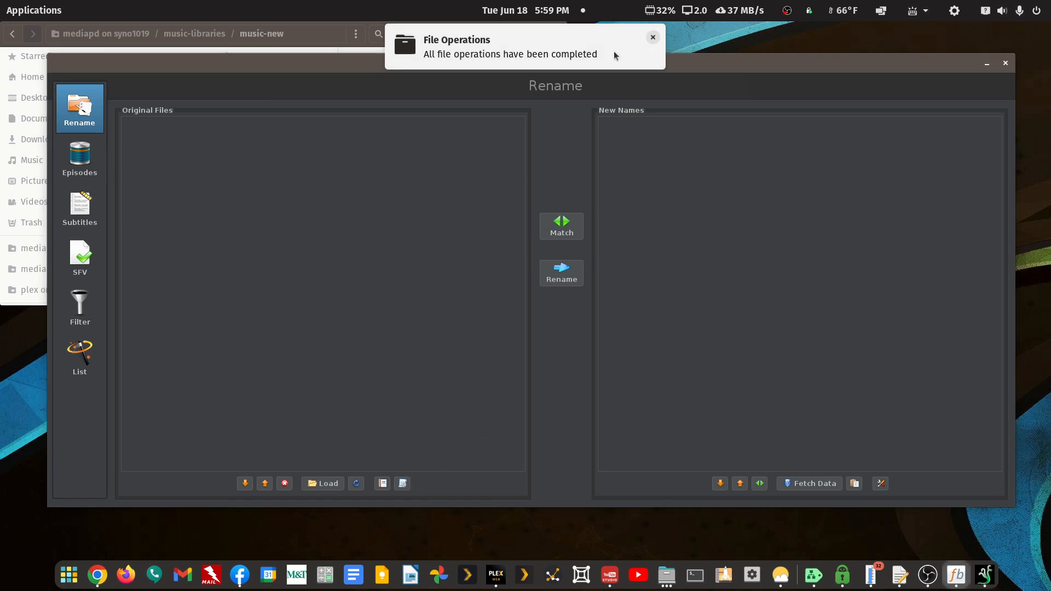
click(402, 484)
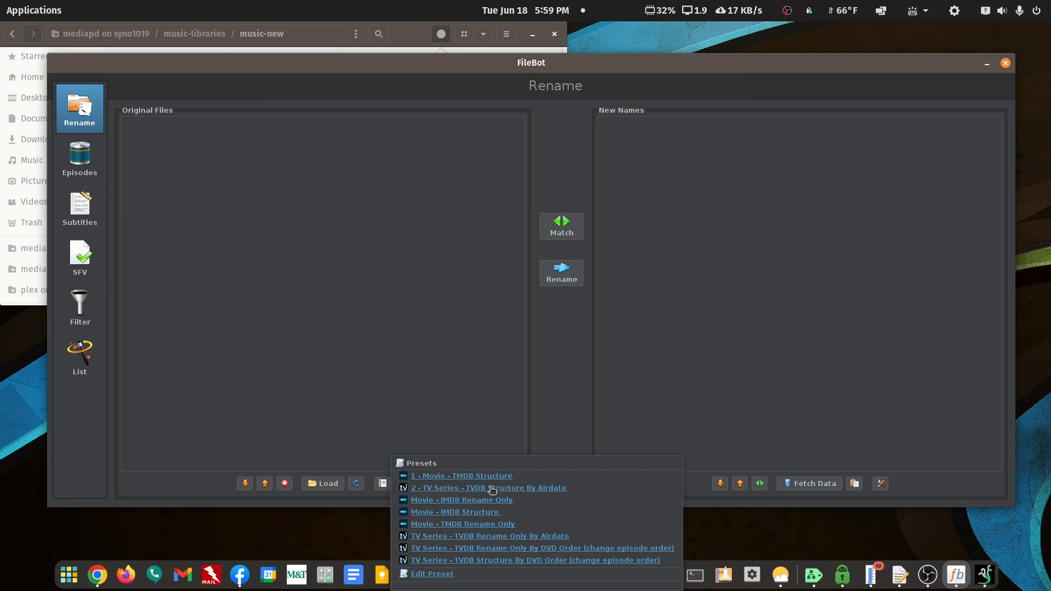
click(401, 37)
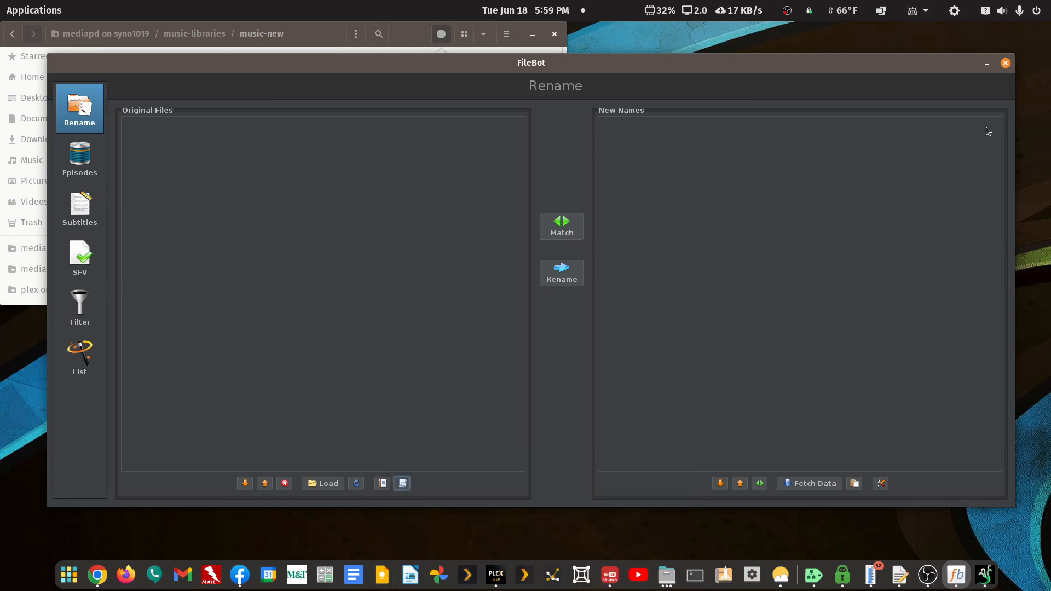
click(1006, 61)
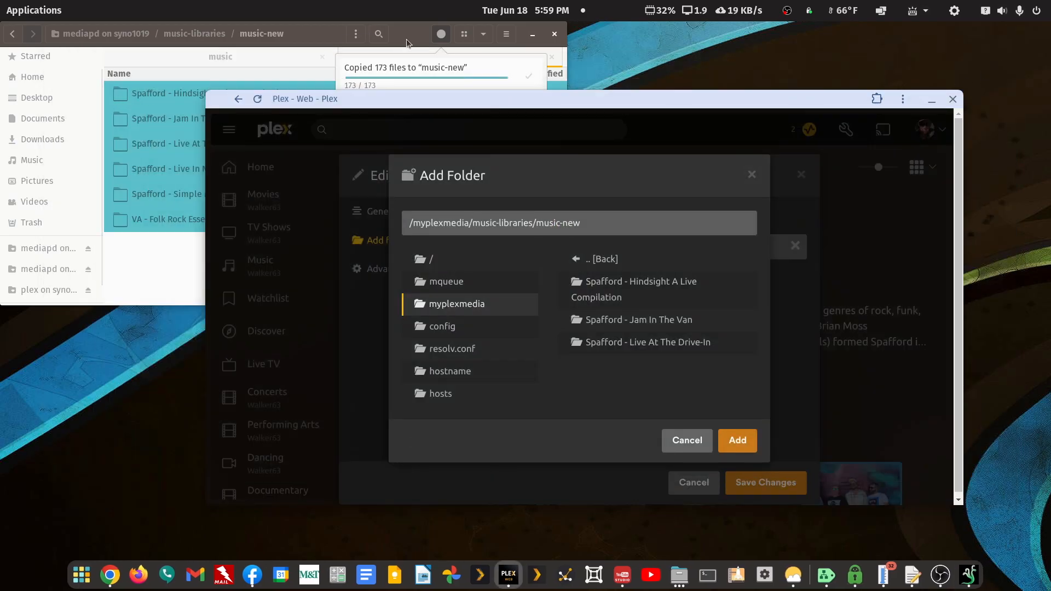
In the file manager, go to tv-libraries/tv-kids/Looney Tunes (1929)/Season 1930 and examine how the episode files are named
click(407, 39)
click(13, 34)
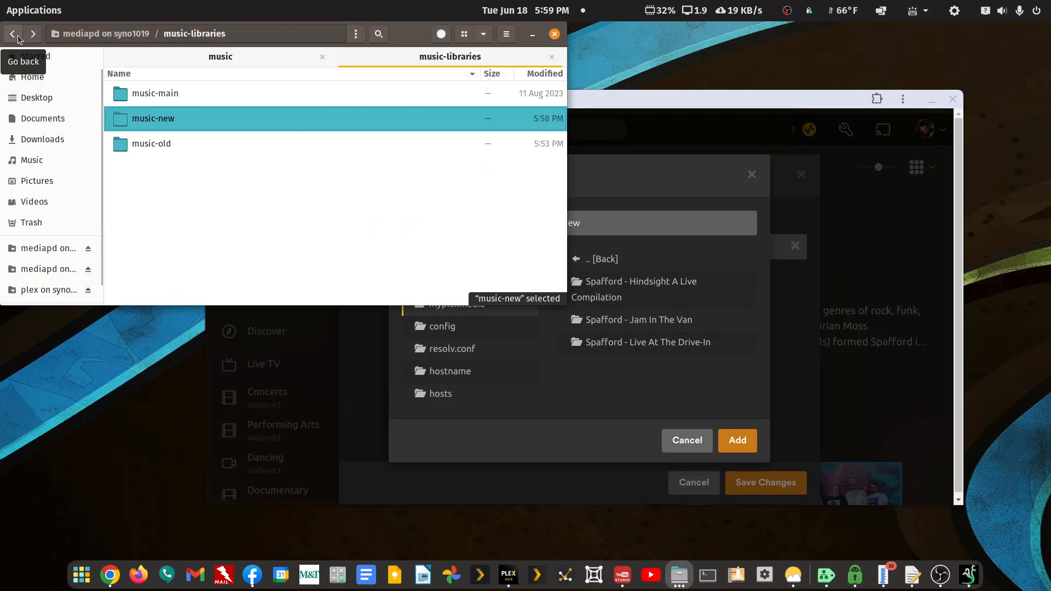
click(17, 37)
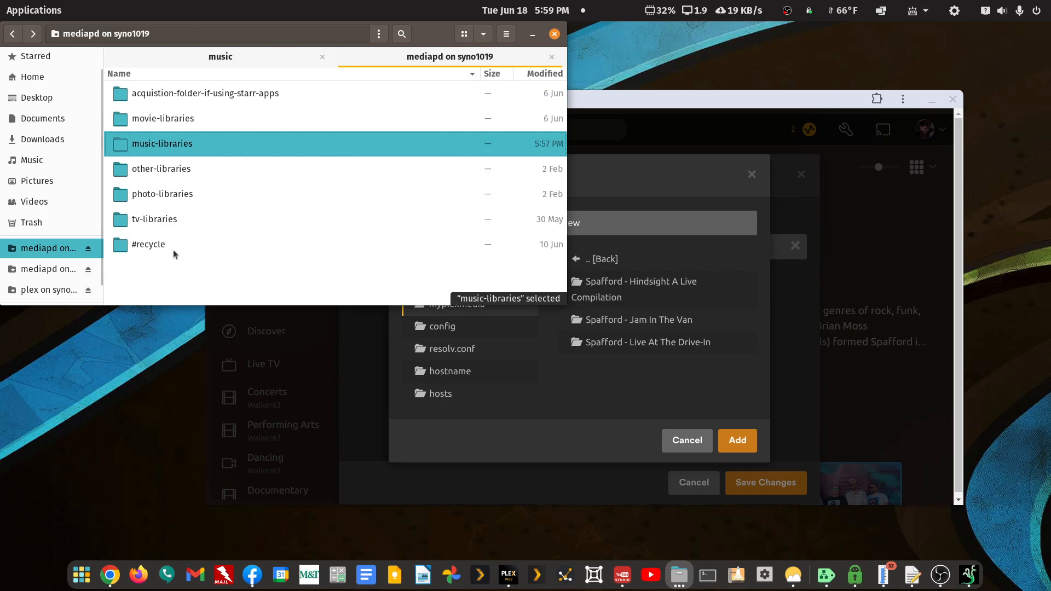
double_click(170, 224)
click(154, 146)
double_click(154, 145)
double_click(160, 99)
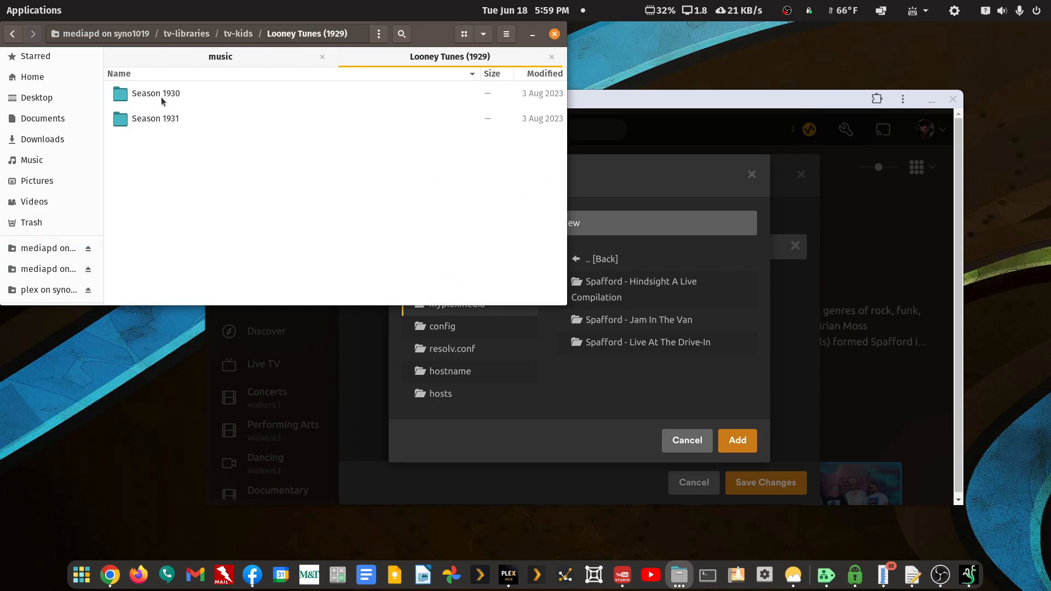
double_click(156, 94)
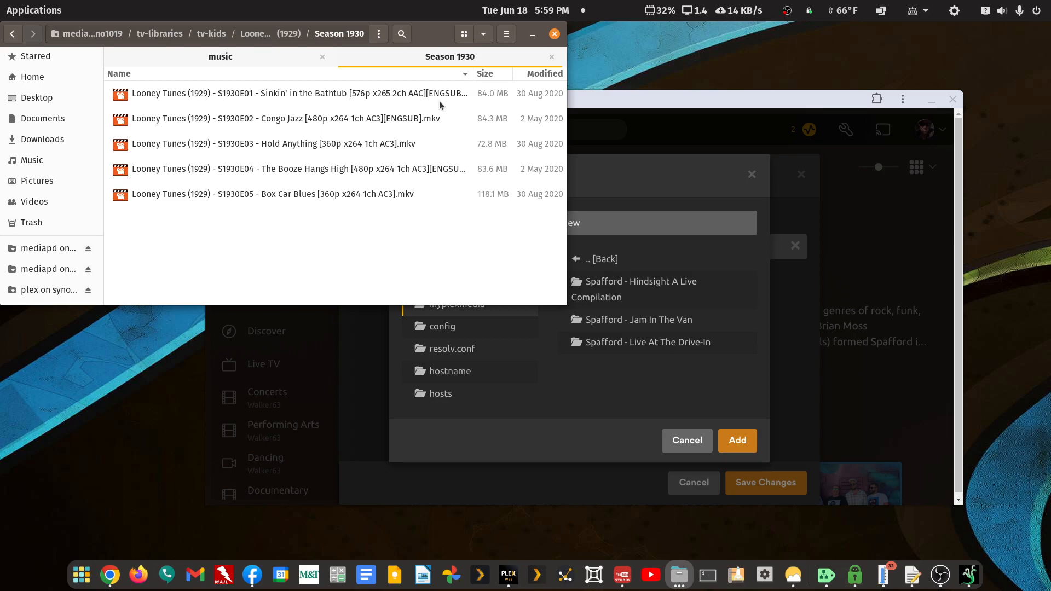
Go to The Hitch-Hiker (1953) folder in movie-libraries/movie-main and widen the window to read the full movie file names
click(13, 35)
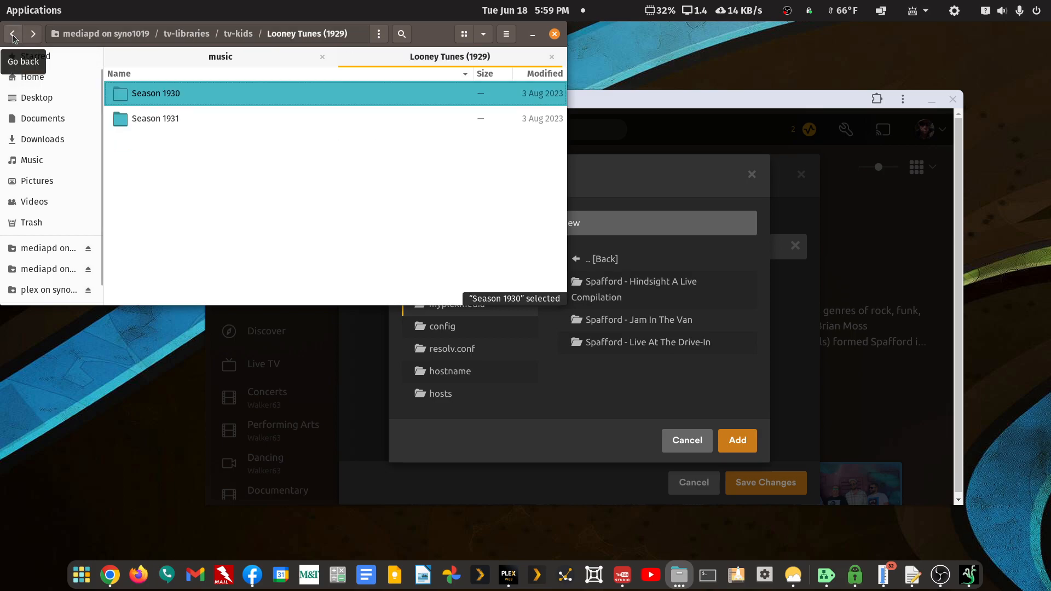
click(14, 36)
click(14, 36)
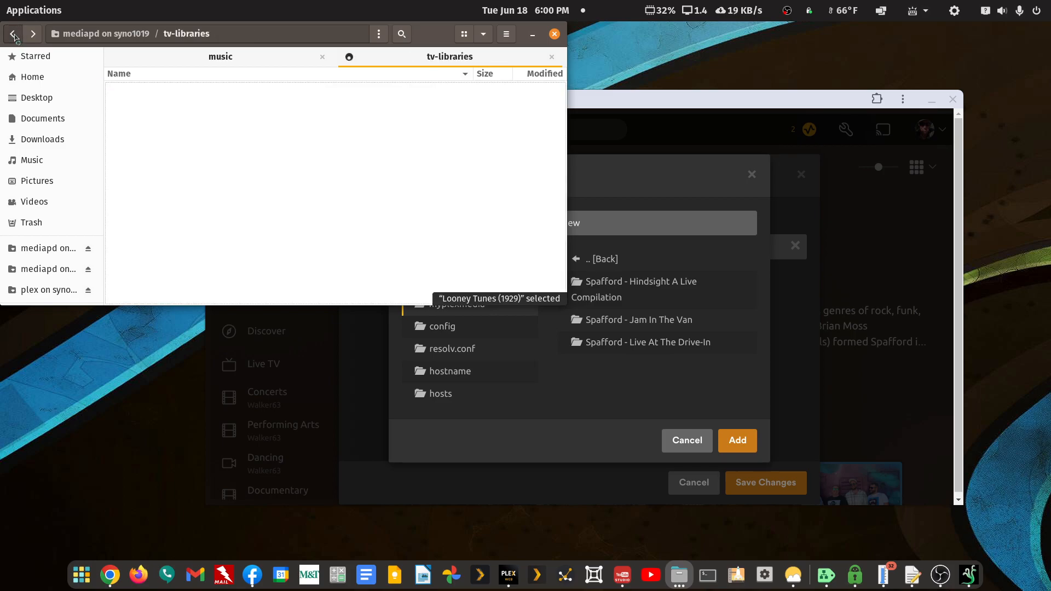
click(14, 36)
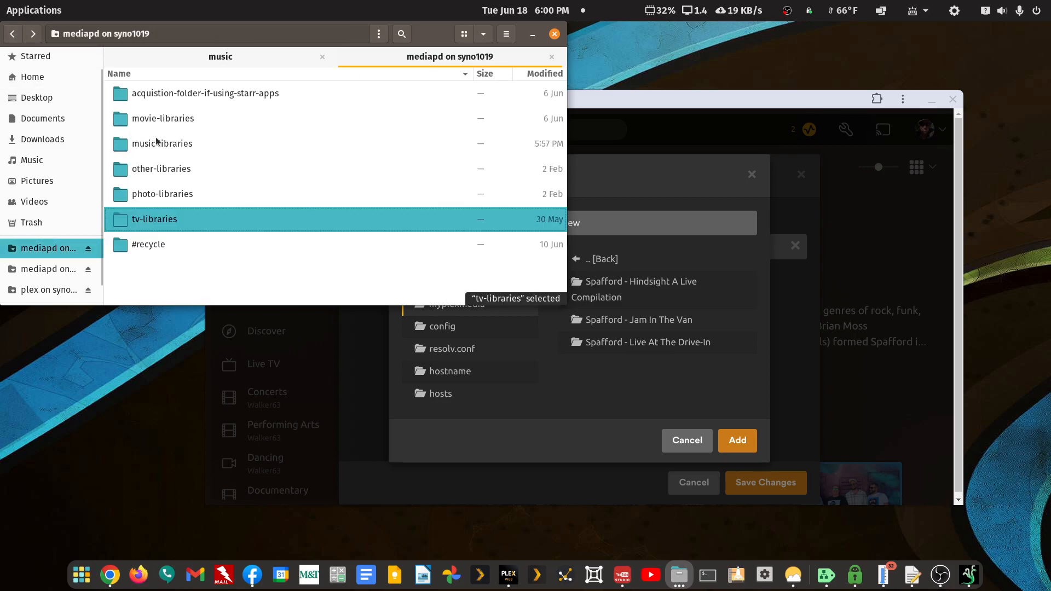
double_click(164, 119)
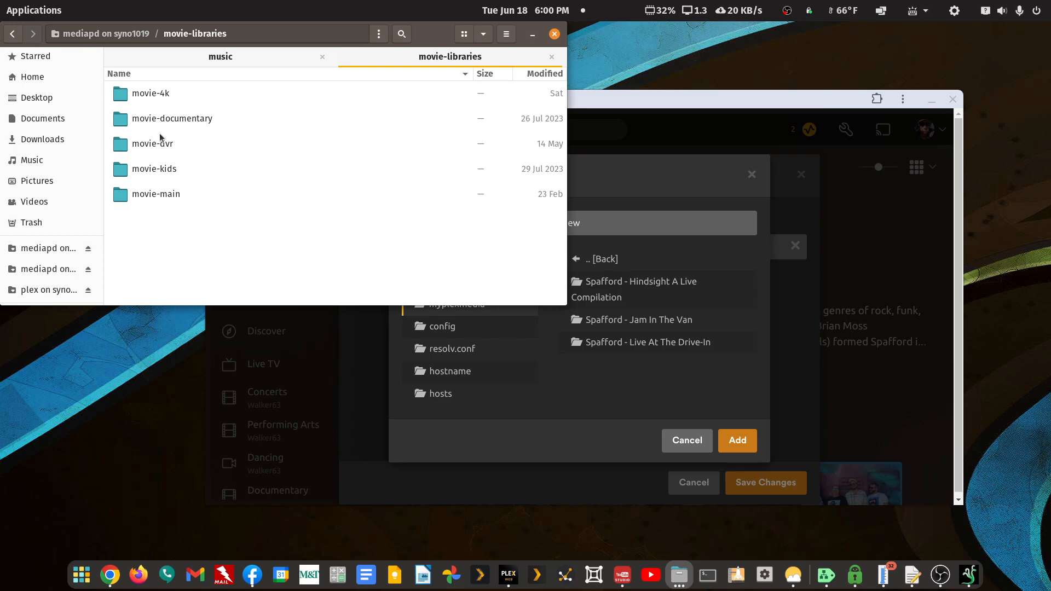
double_click(155, 195)
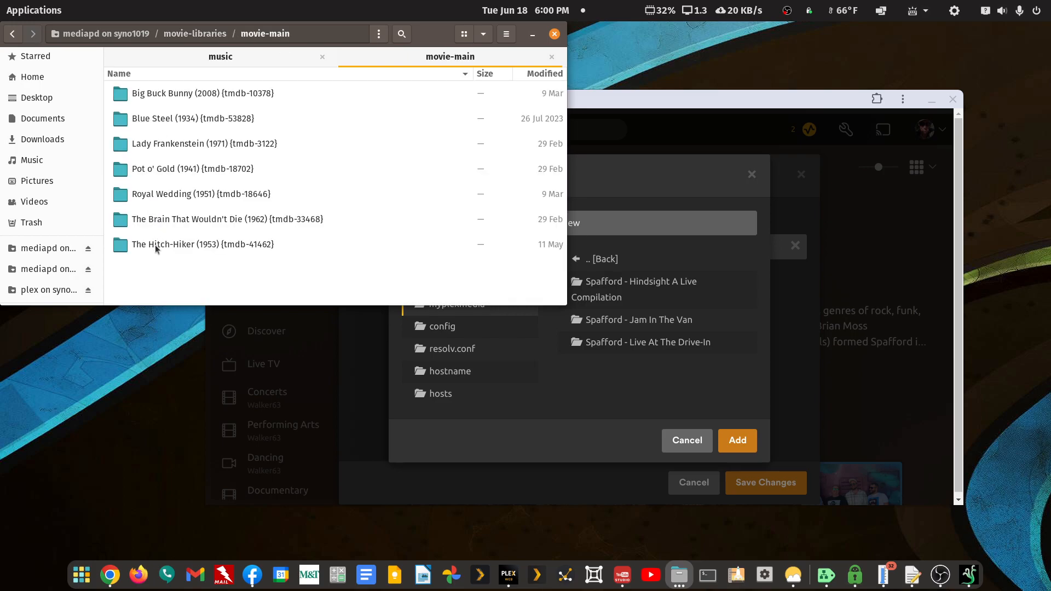
double_click(156, 247)
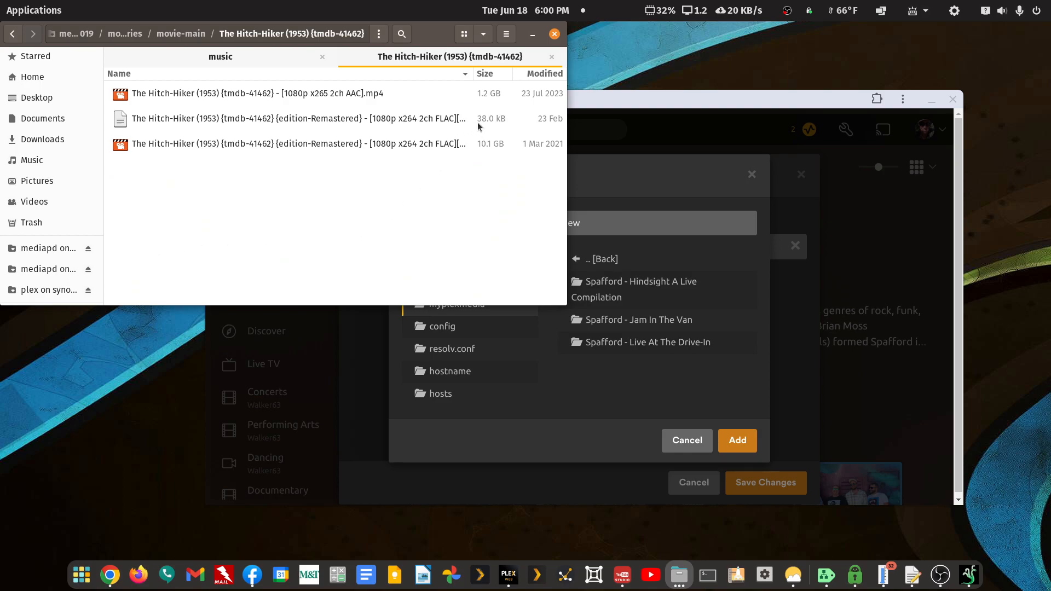
drag(567, 138, 788, 168)
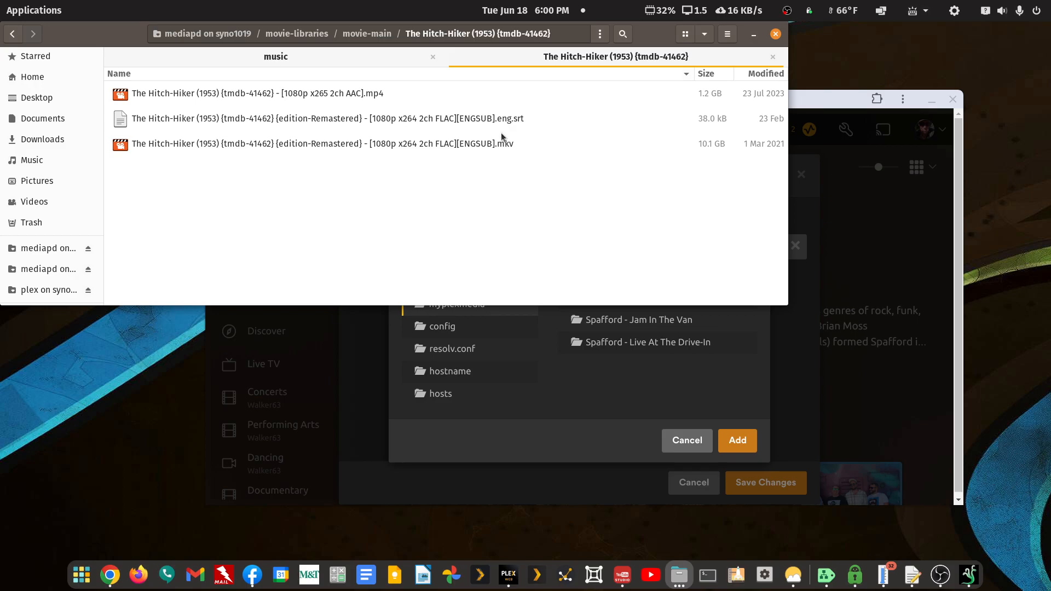
Return from The Hitch-Hiker folder to the share's top level and open the music-libraries folder
click(13, 35)
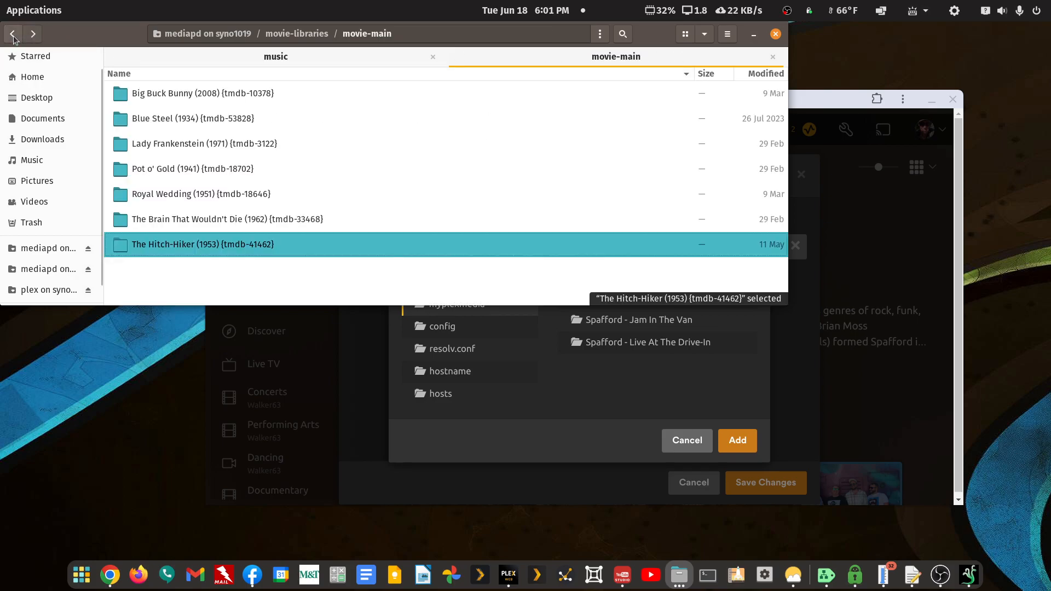
click(13, 35)
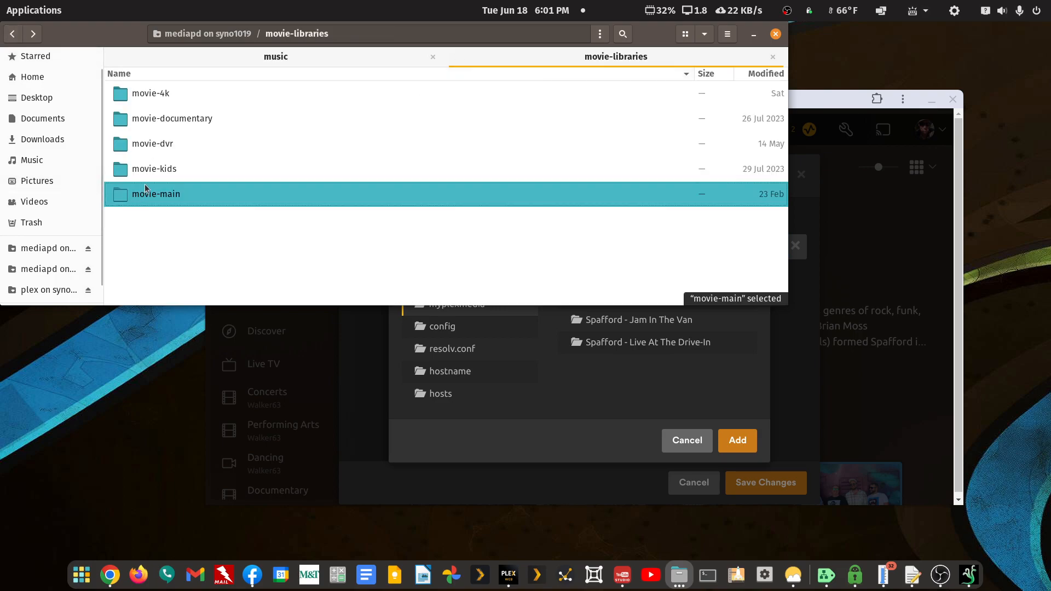
click(12, 35)
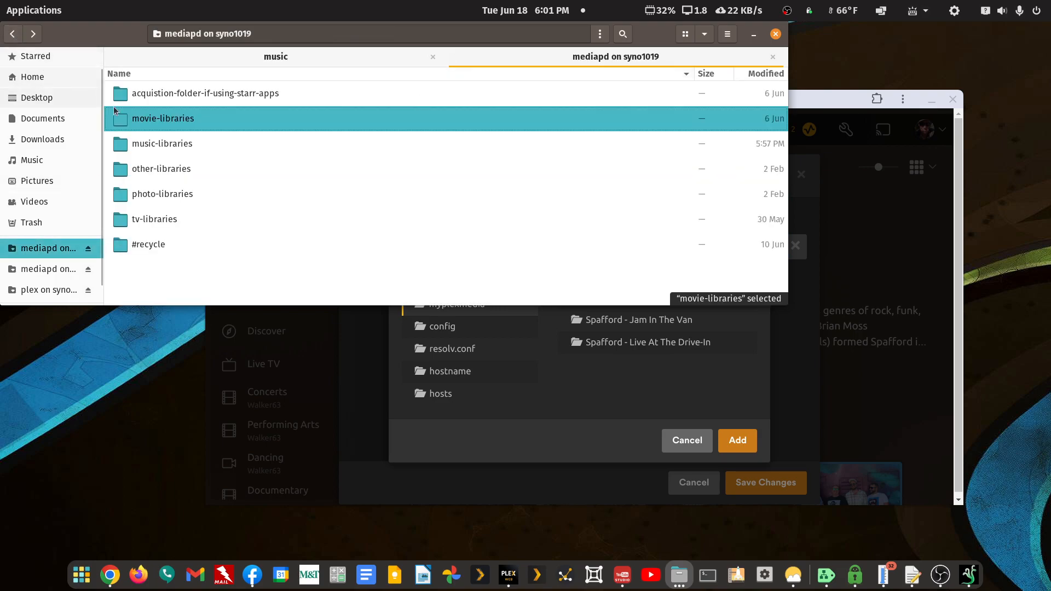
double_click(153, 146)
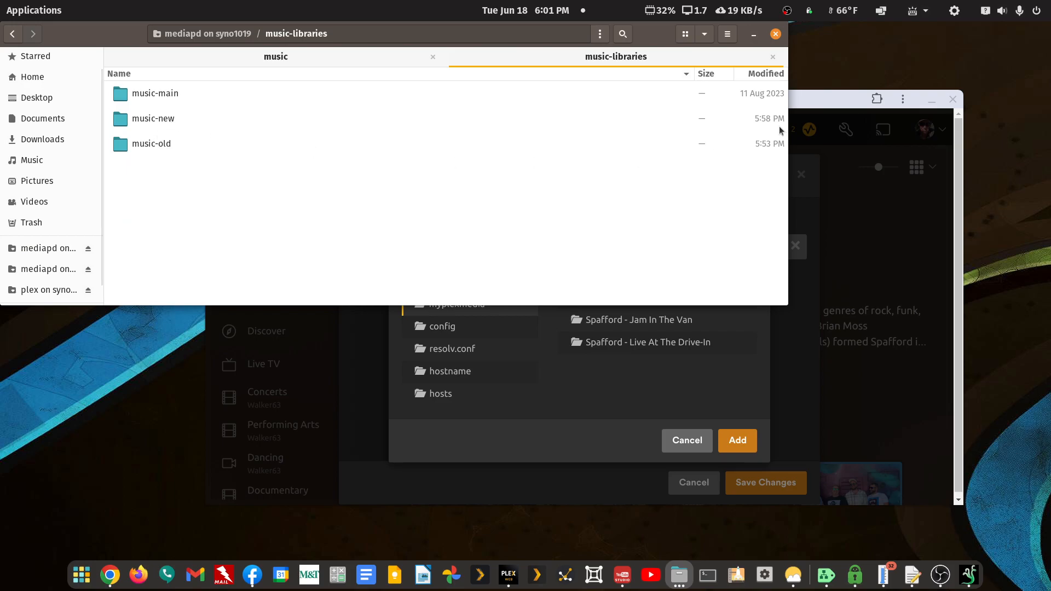
Maximize the Plex window, add the music-new folder to Music - Old, save the library changes and view Spafford's album list
double_click(816, 104)
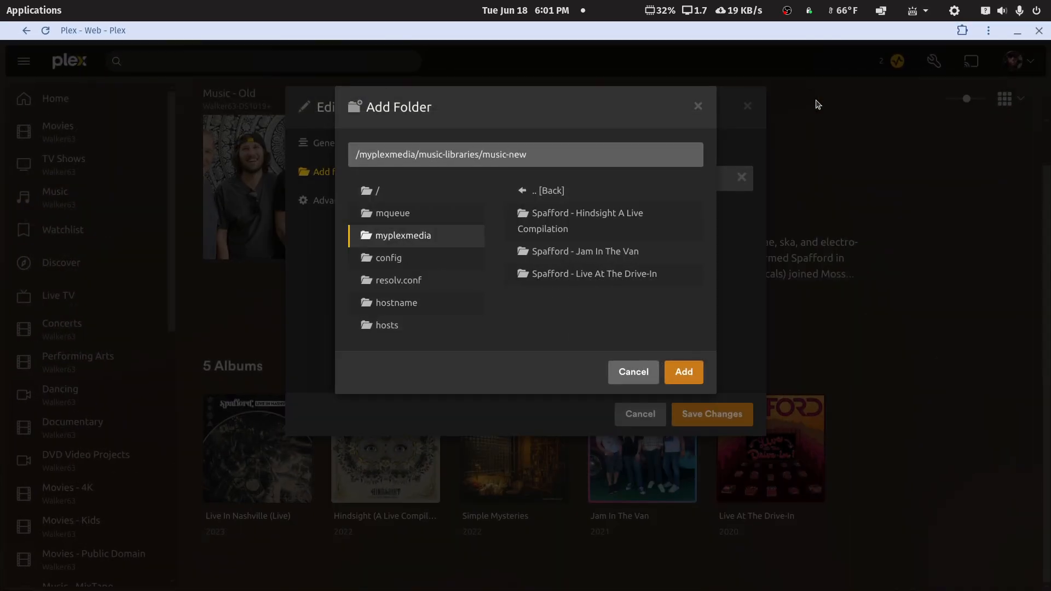
click(685, 372)
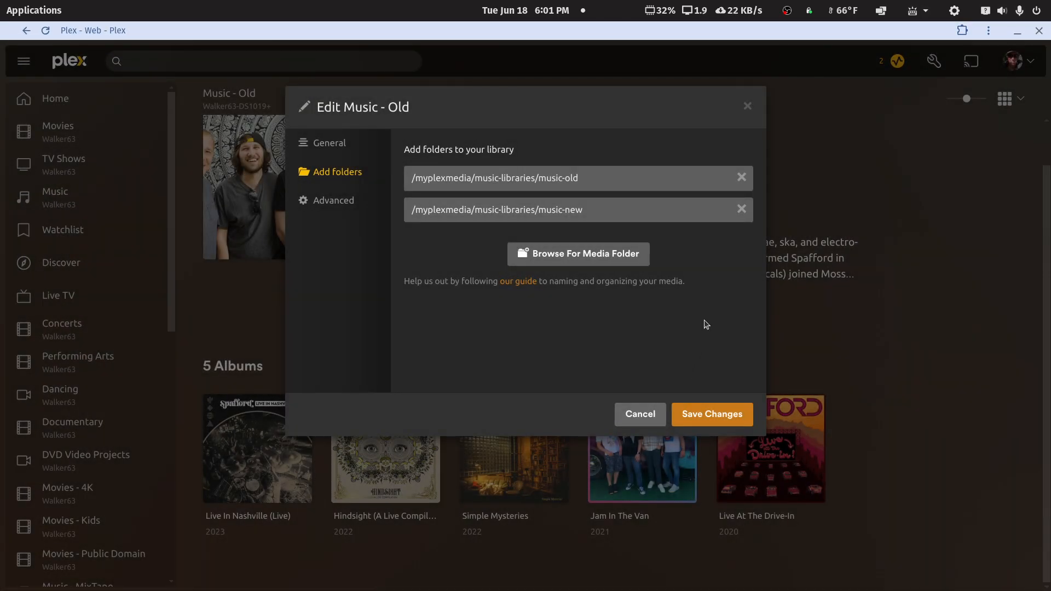
click(690, 416)
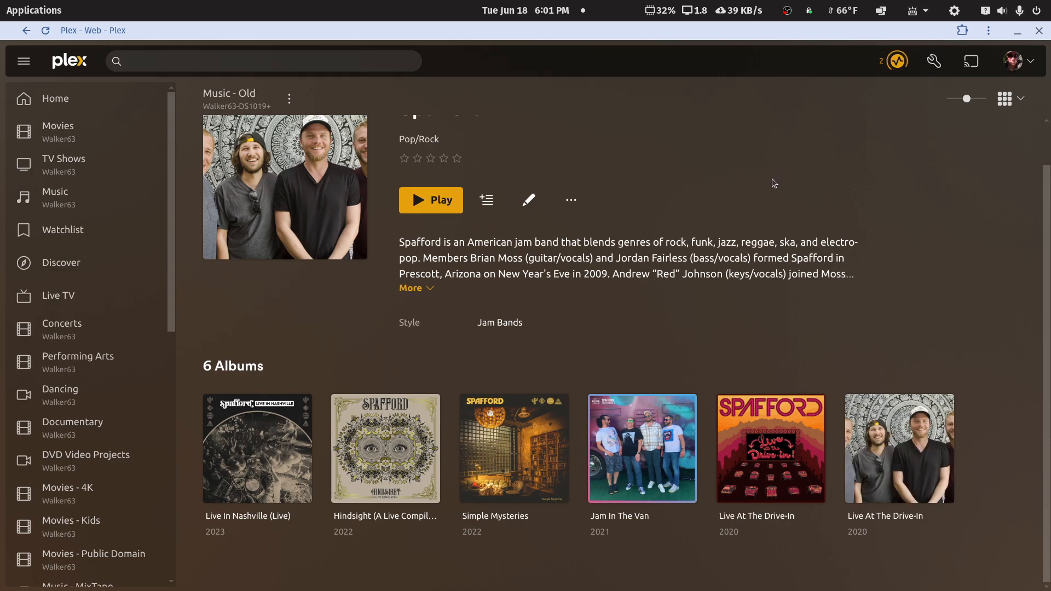
scroll(767, 206, down, 3)
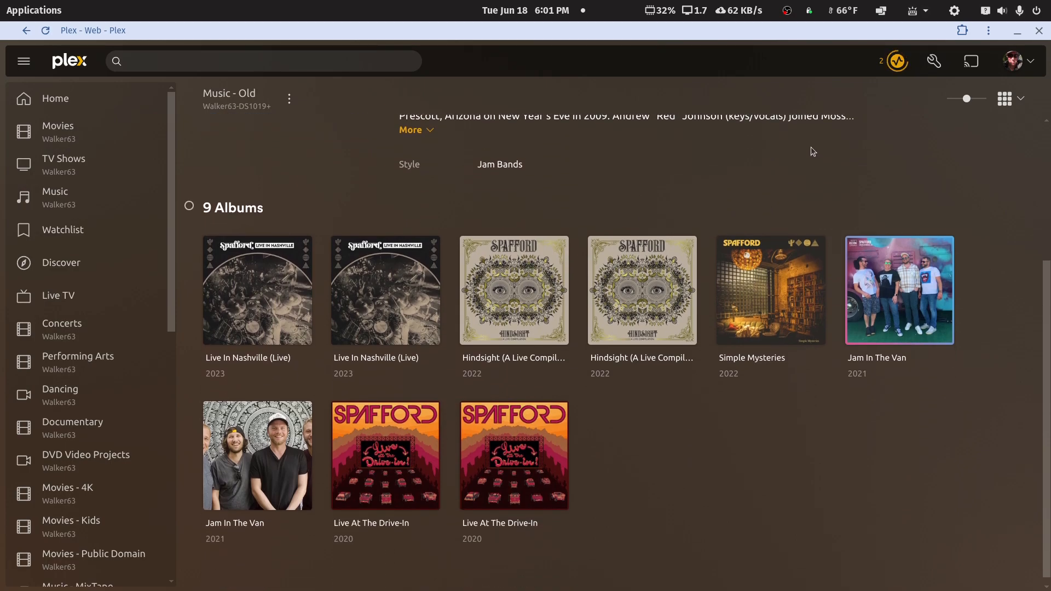
Check the server activity list, then open both Live In Nashville (Live) albums in turn and compare their review text
click(893, 64)
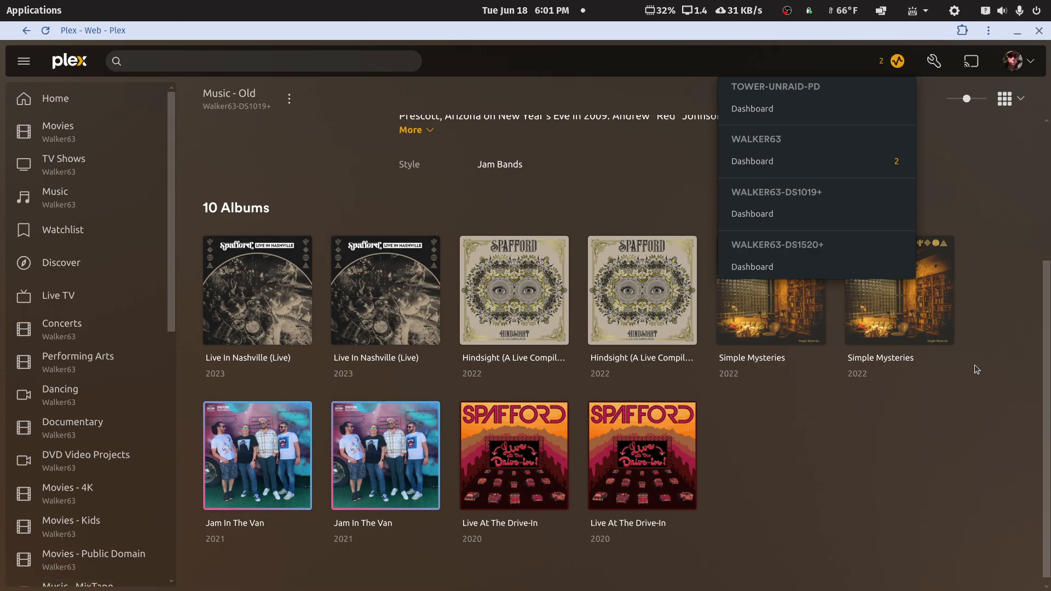
click(997, 311)
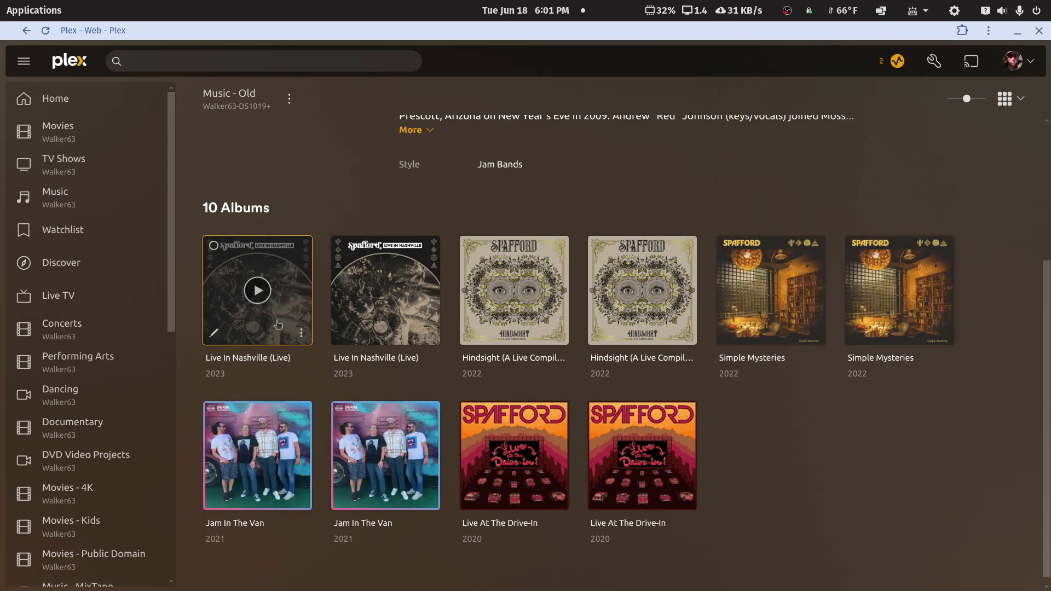
click(300, 309)
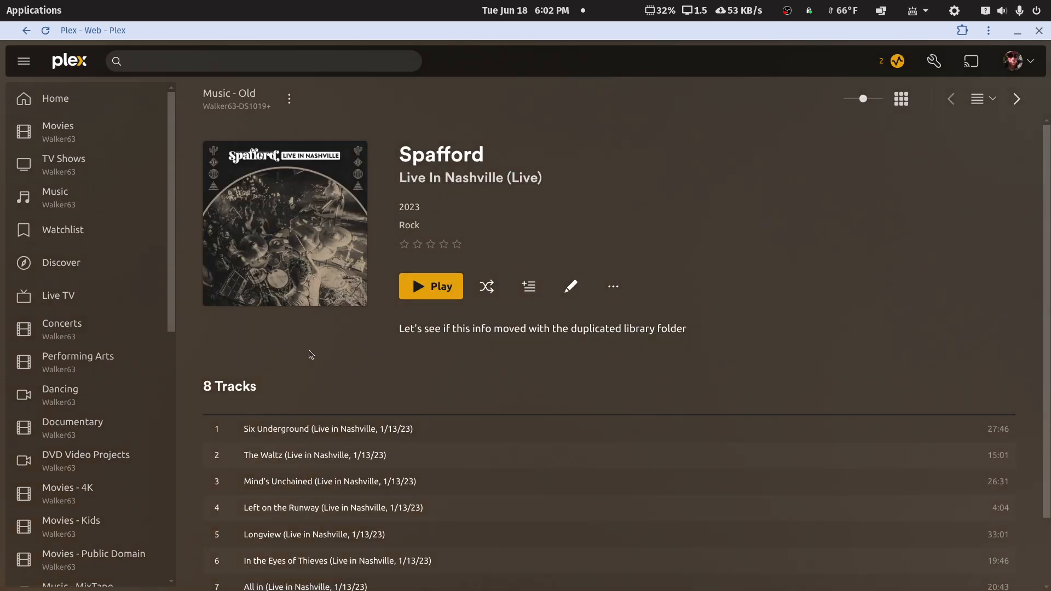
click(25, 31)
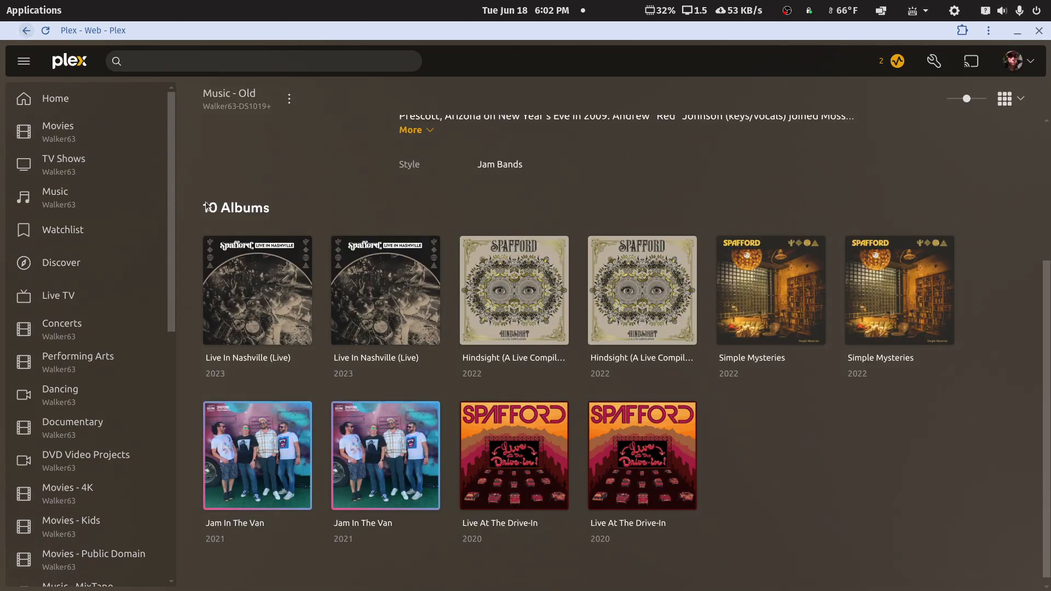
click(431, 285)
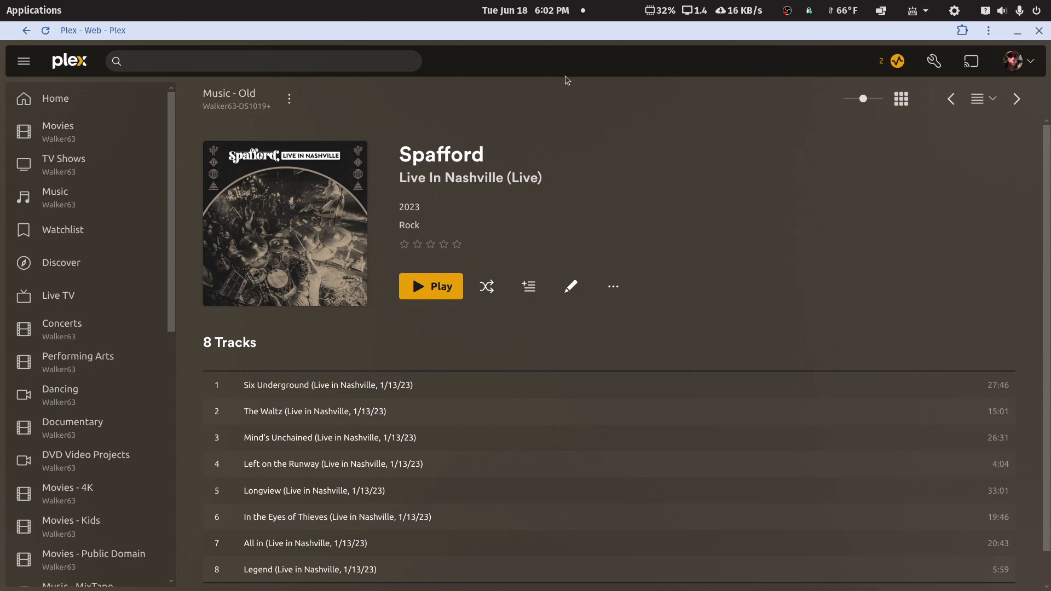
Restore the Plex window to a smaller size, view the music-old folder in the file manager and return to music-libraries
double_click(596, 32)
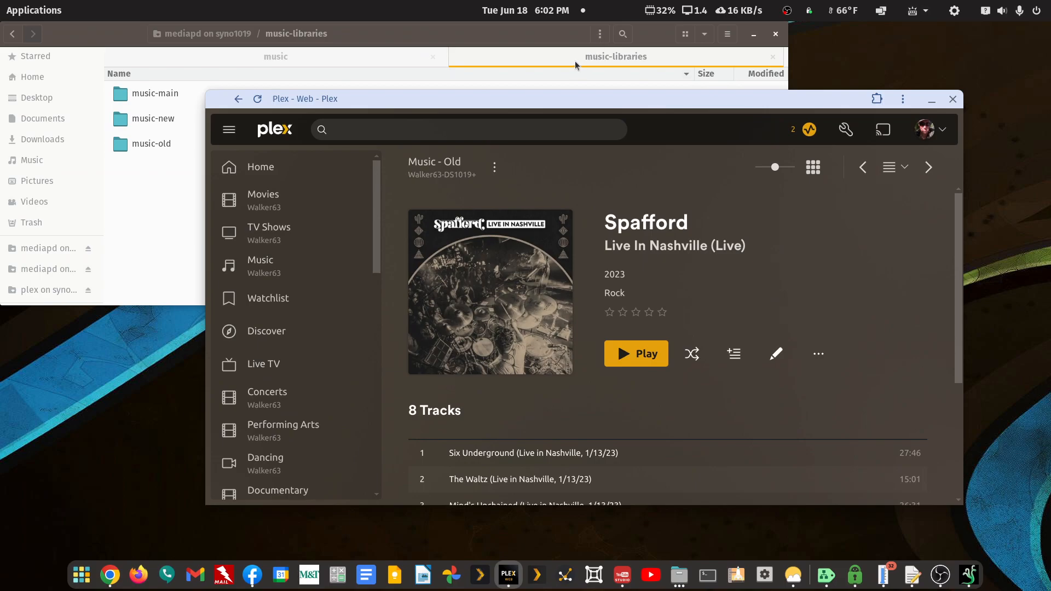
click(523, 50)
click(600, 34)
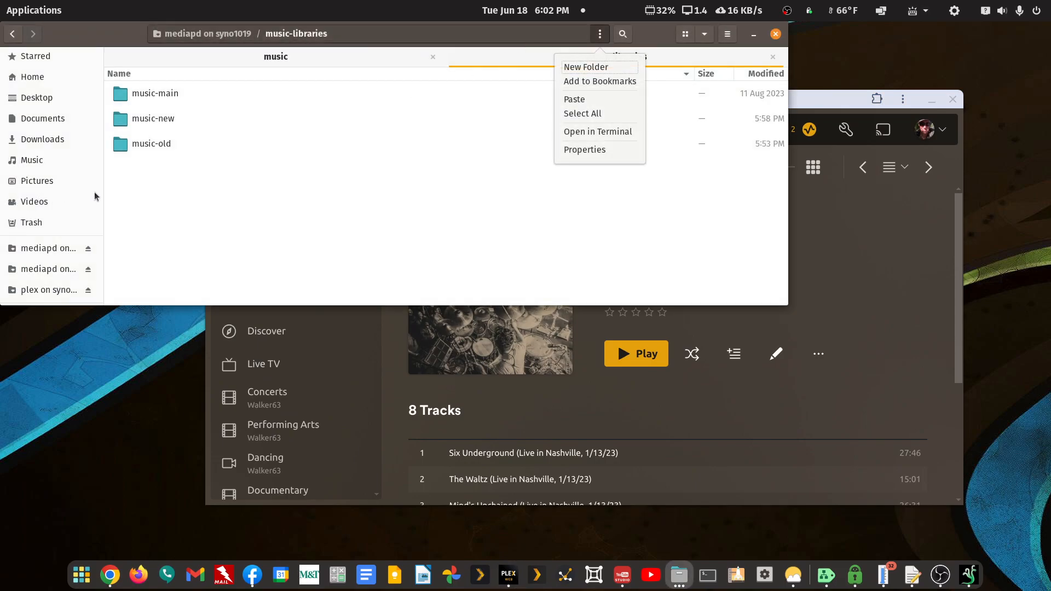
click(154, 147)
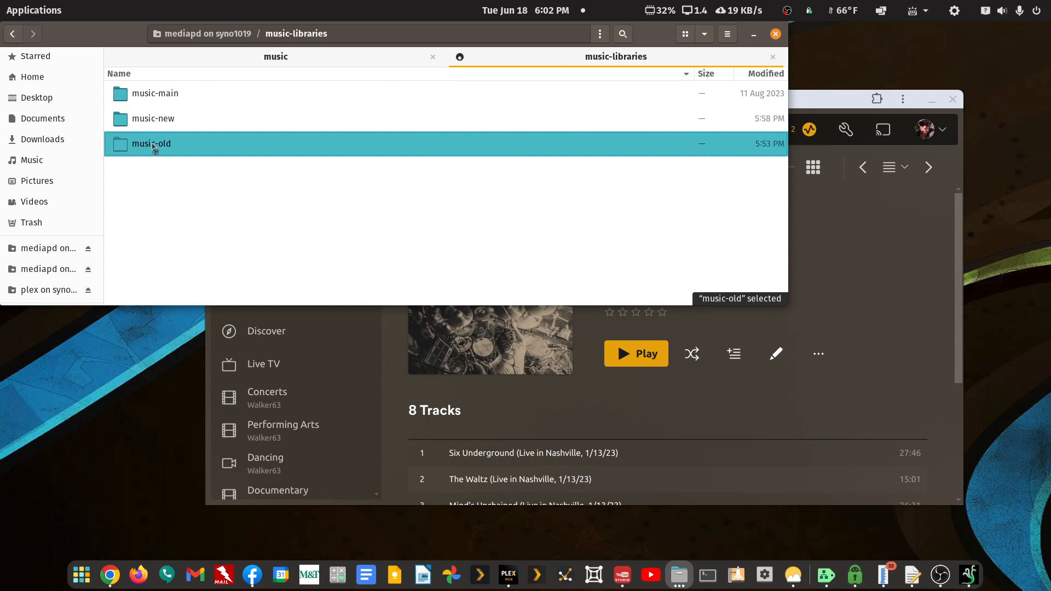
double_click(154, 146)
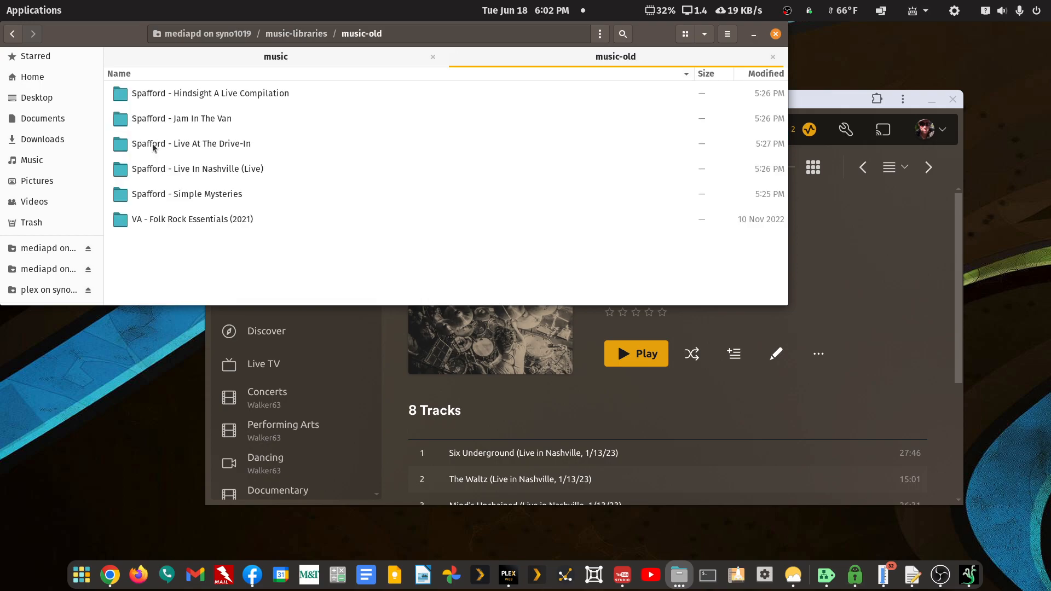
click(12, 34)
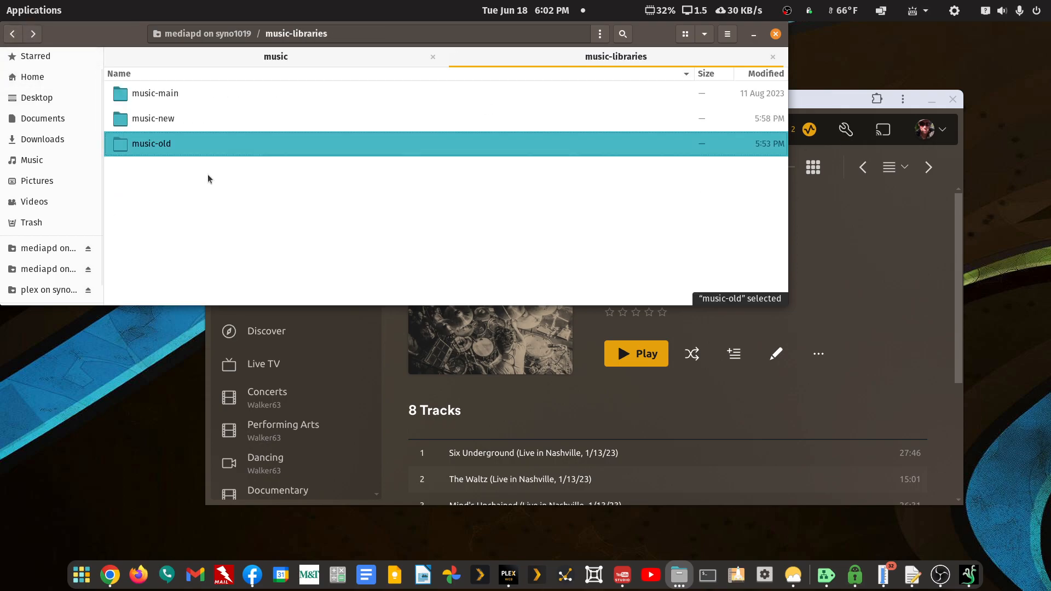
Switch back to Plex, examine the folders assigned to the Music - Old library and leave its settings without saving
click(837, 98)
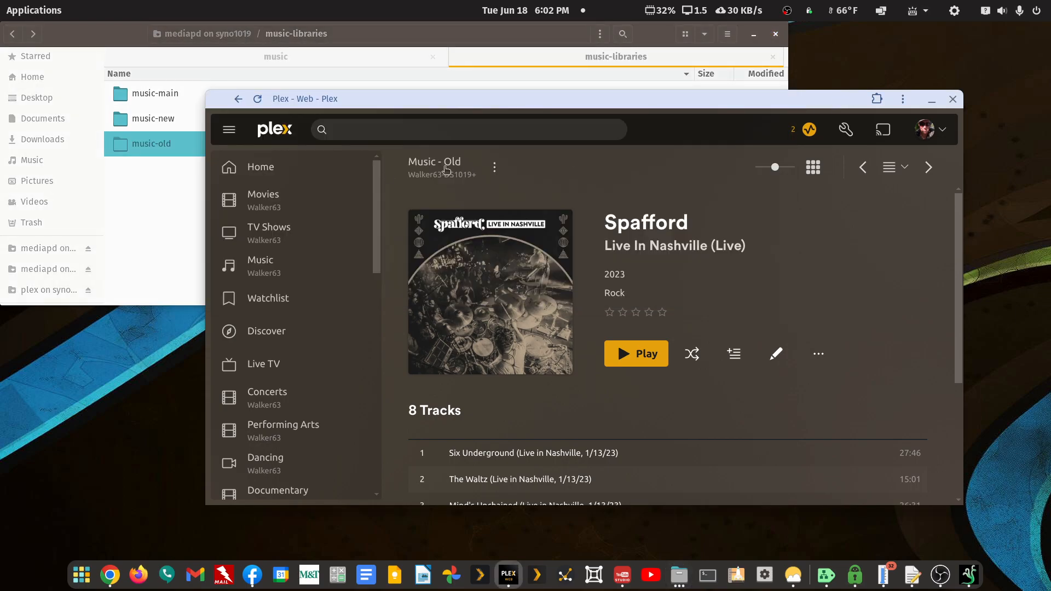
click(494, 171)
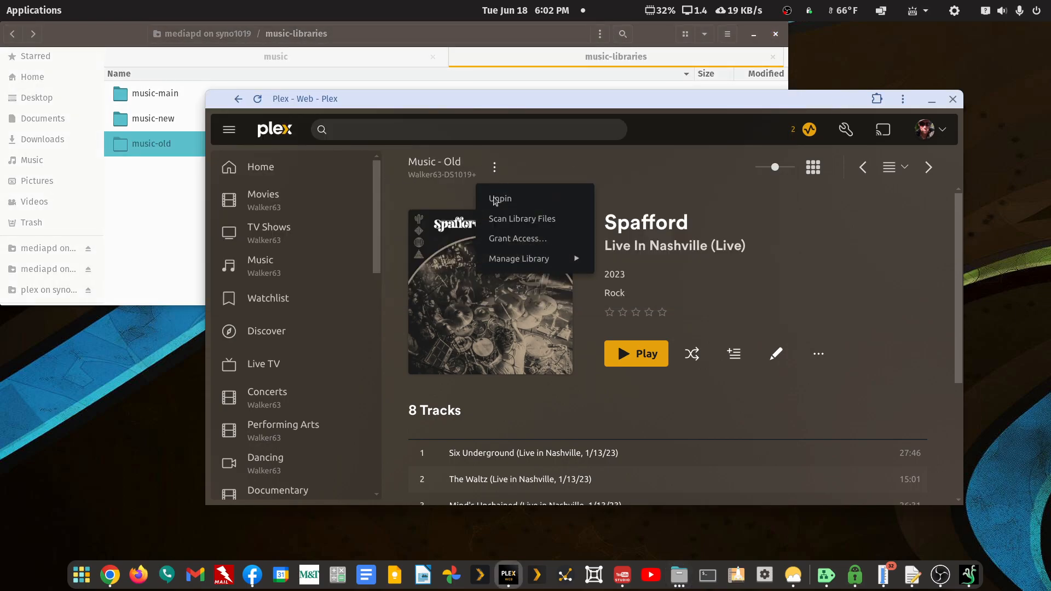
mouse_move(511, 258)
click(617, 261)
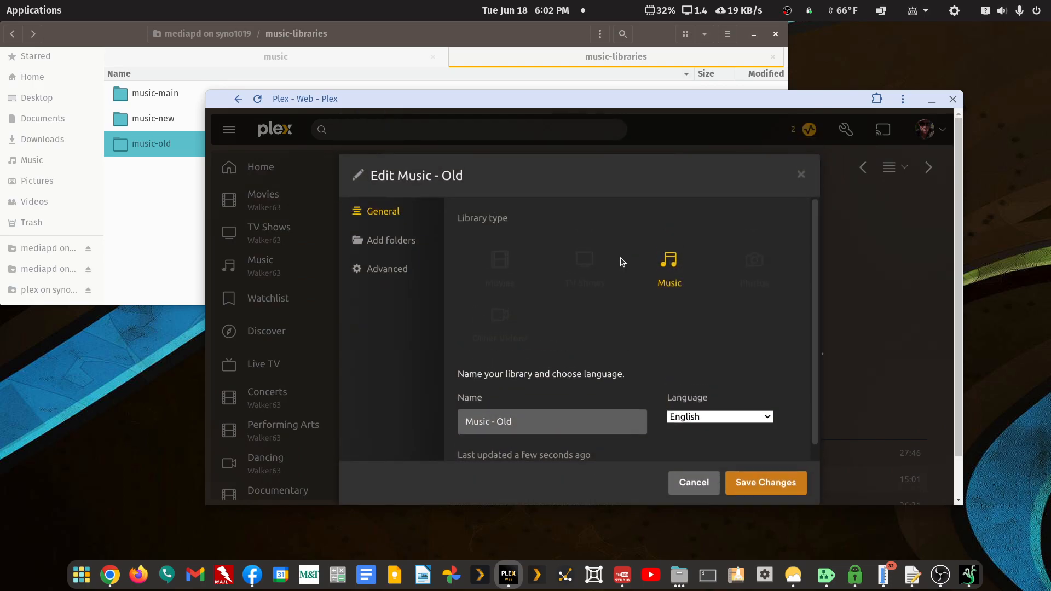
click(372, 241)
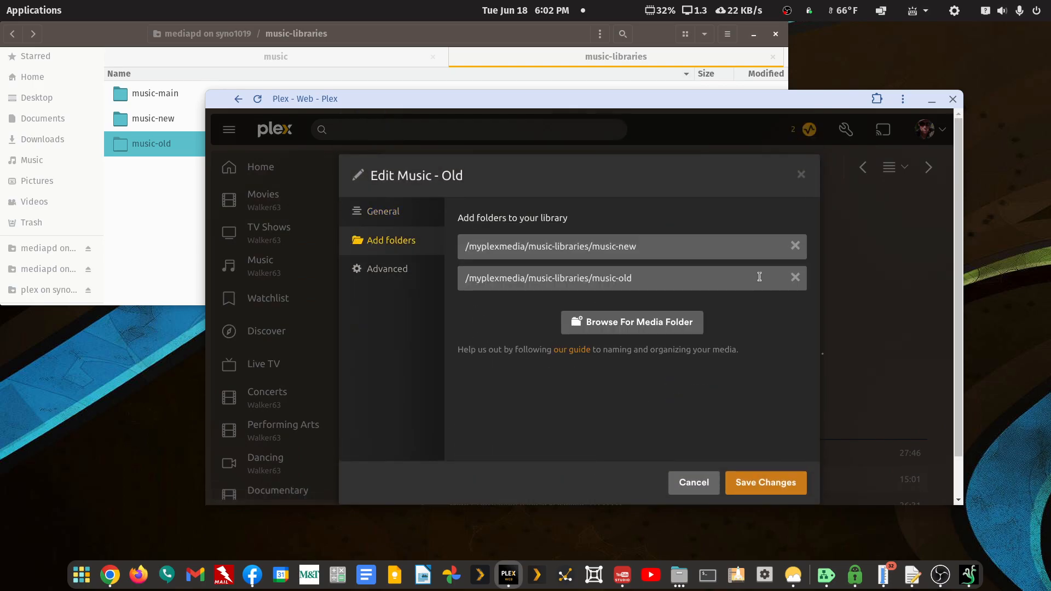
click(695, 481)
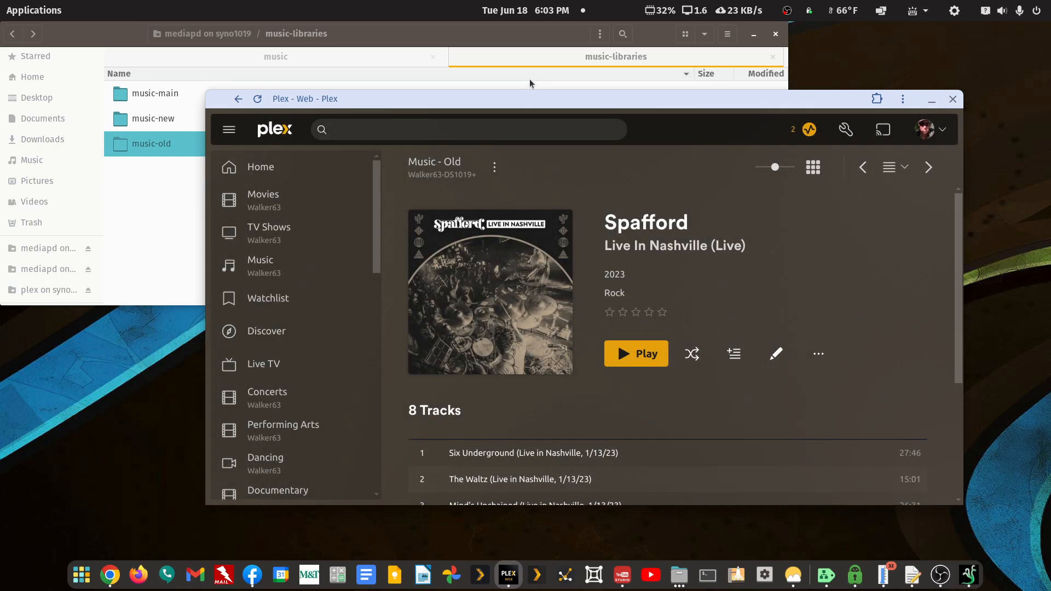
In the file manager, copy the Spafford Hindsight, Jam In The Van and Live At The Drive-In folders from music-old into media-public-domain/music
click(649, 39)
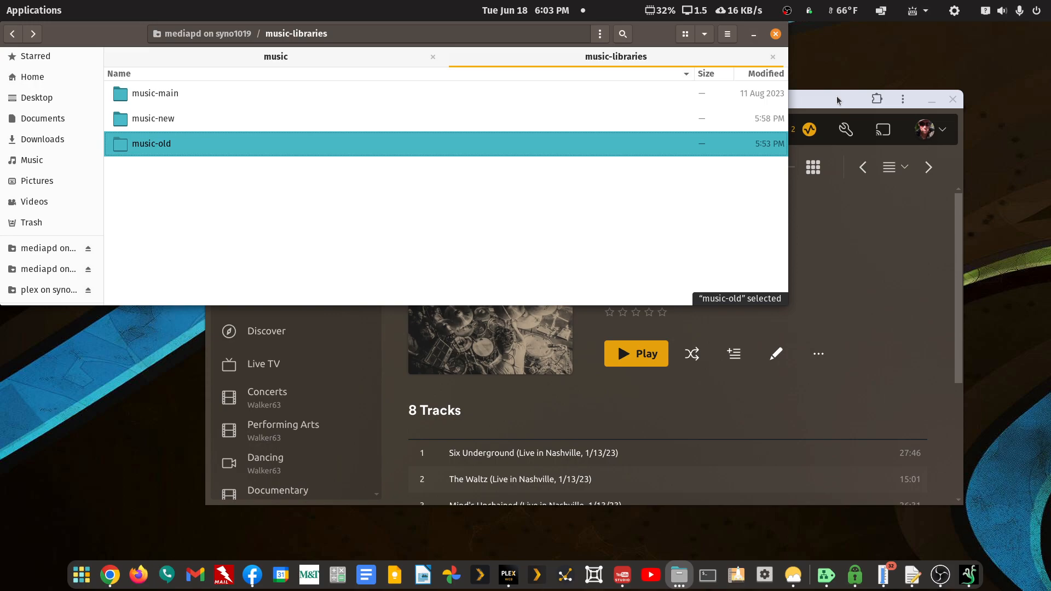
double_click(156, 140)
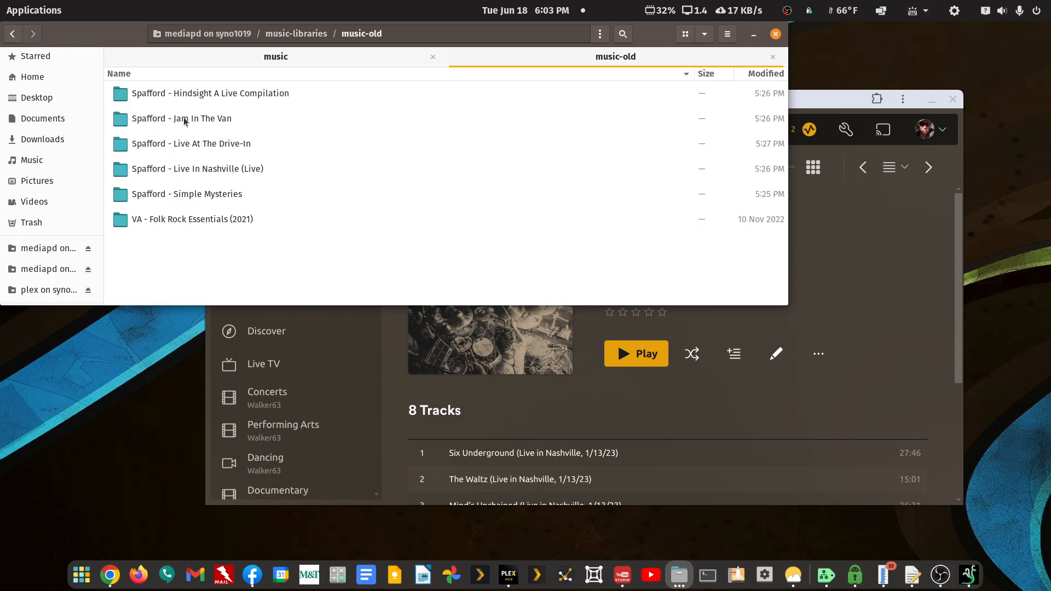
click(206, 95)
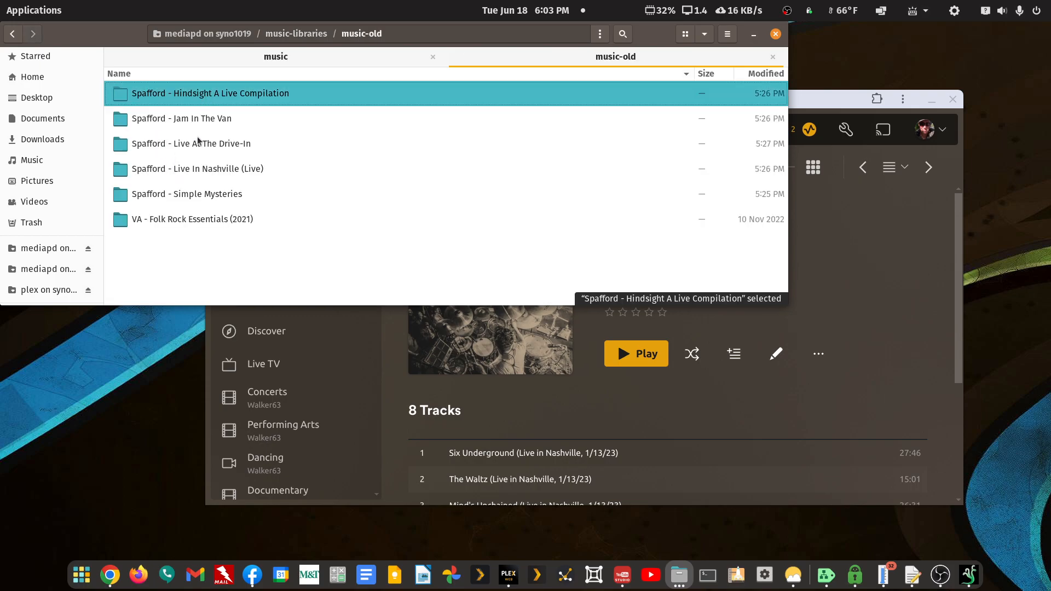
ctrl+click(204, 122)
ctrl+click(197, 136)
right_click(197, 137)
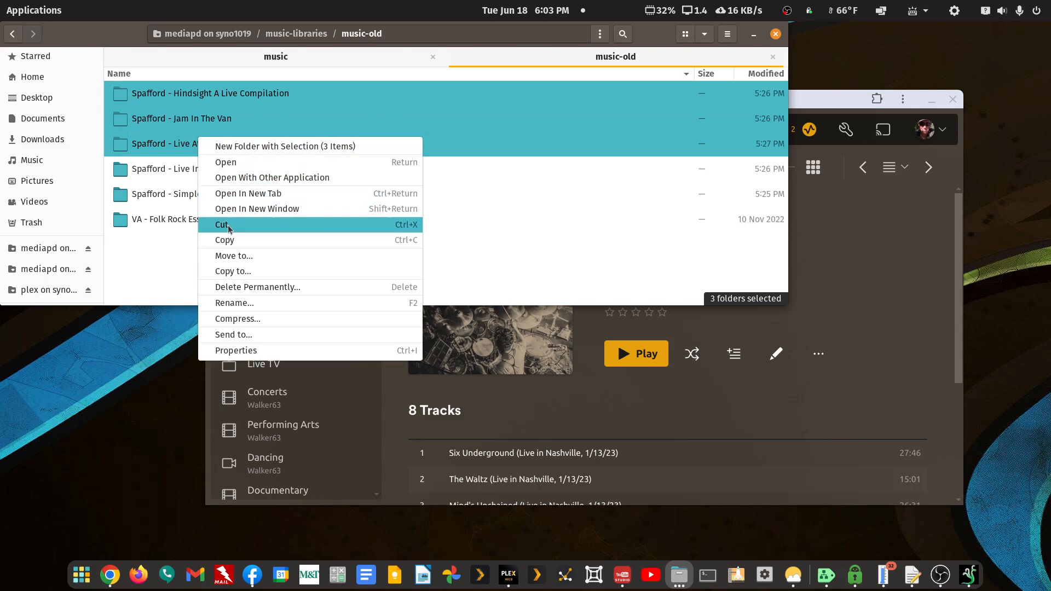
click(228, 241)
click(290, 55)
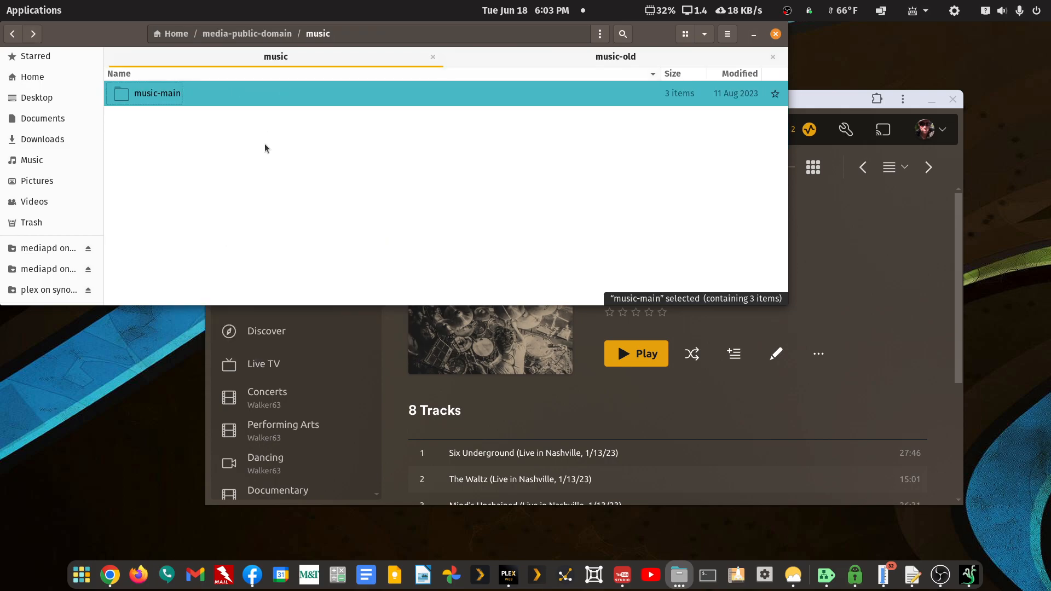
click(220, 164)
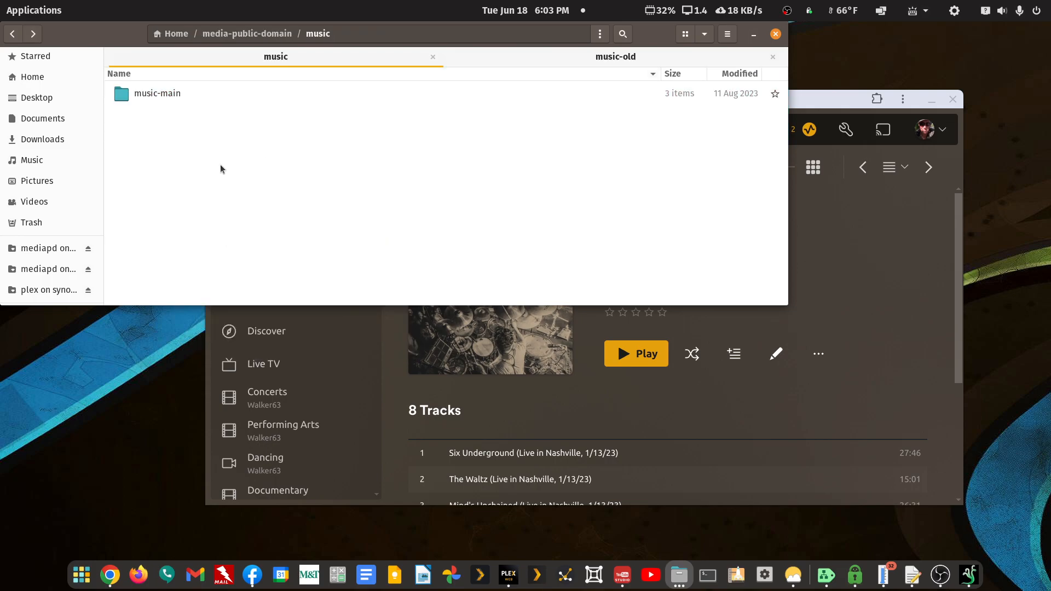
key(ctrl+v)
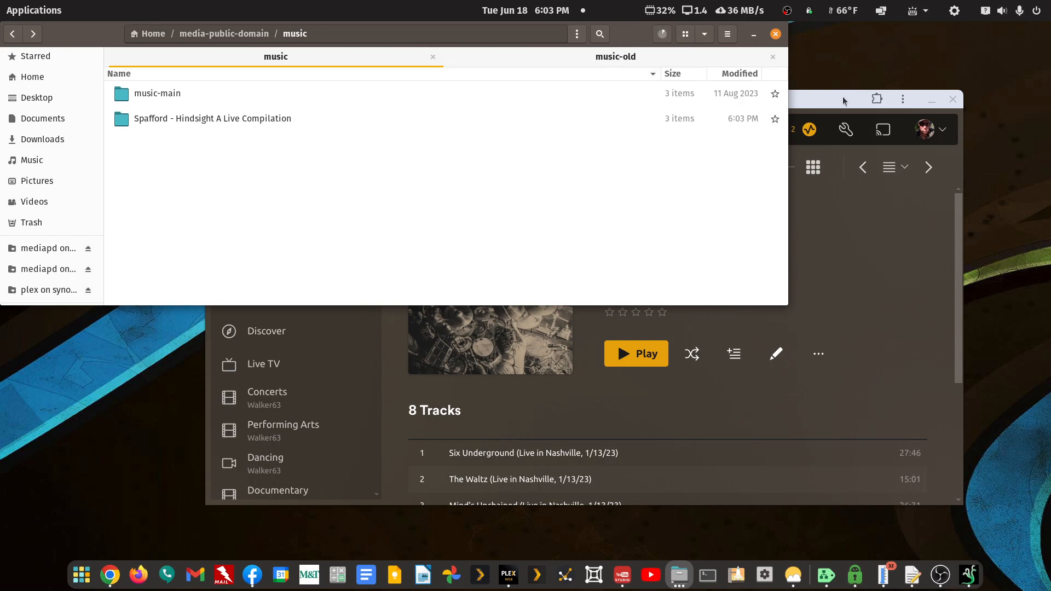
Launch MusicBrainz Picard and place its window below the file manager's folder list
click(49, 11)
text(m)
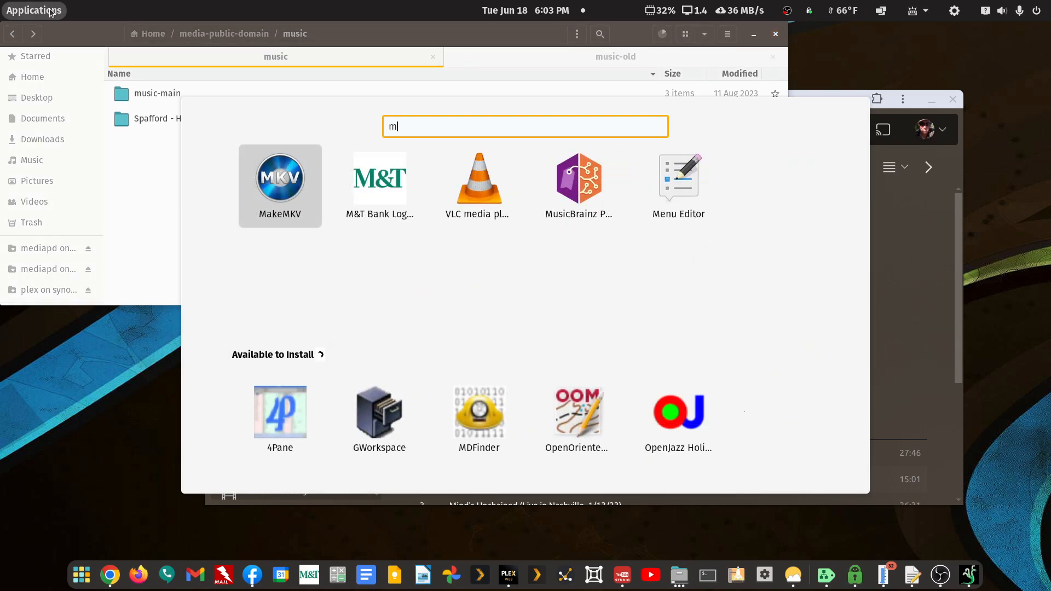
text(us)
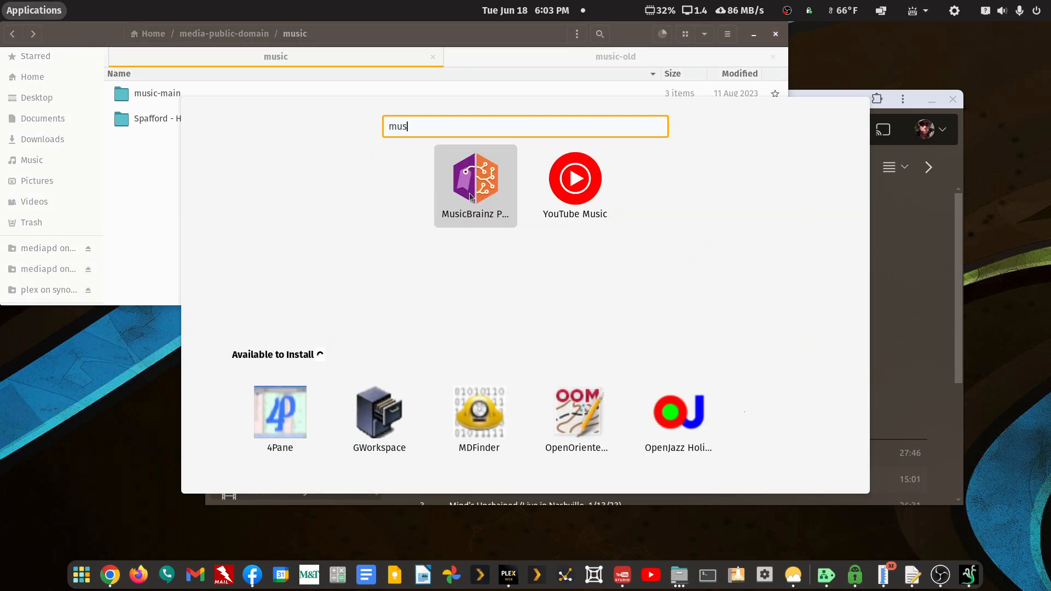
click(478, 193)
drag(458, 30, 427, 167)
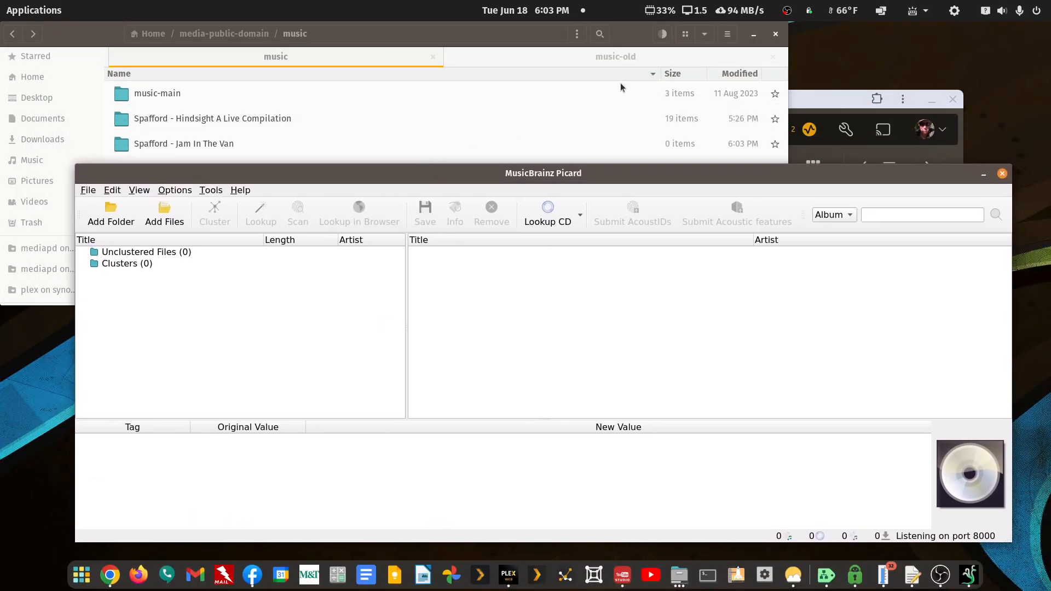
Check the copy progress in the file manager, then load the three copied Spafford album folders into Picard's unclustered files
click(662, 34)
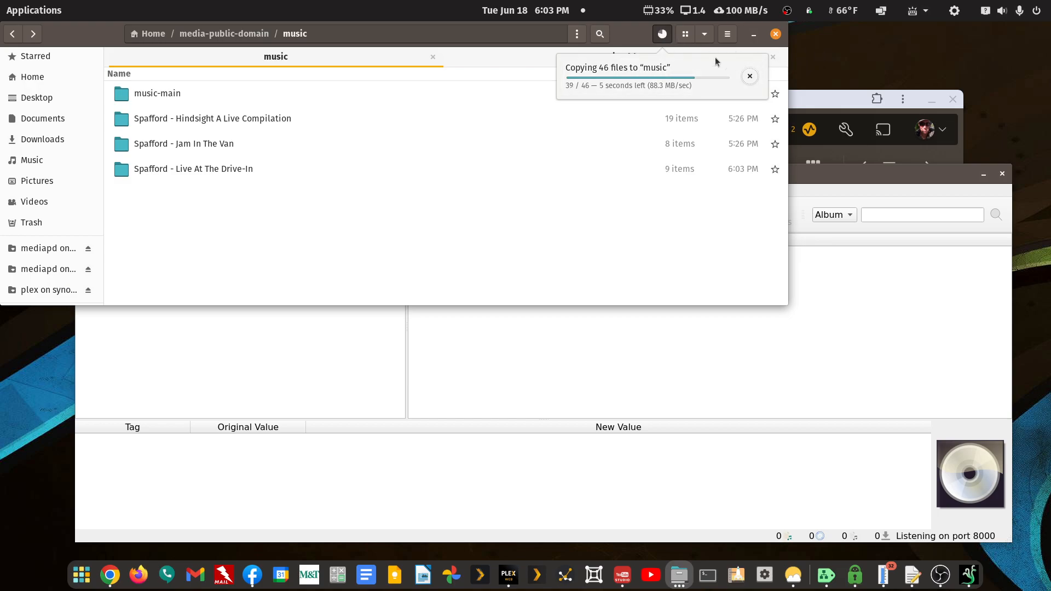
click(659, 35)
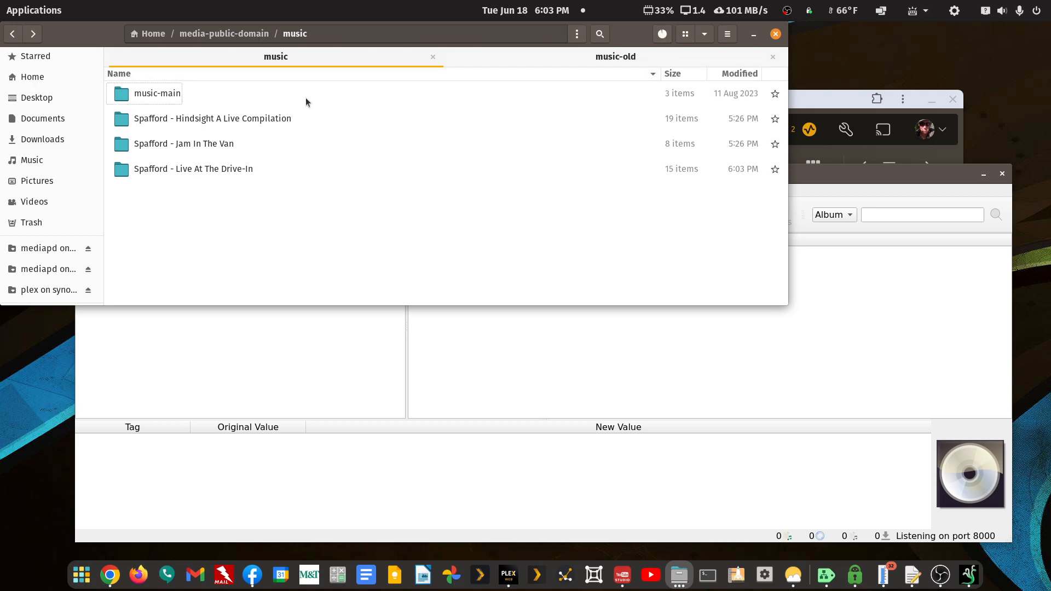
click(231, 119)
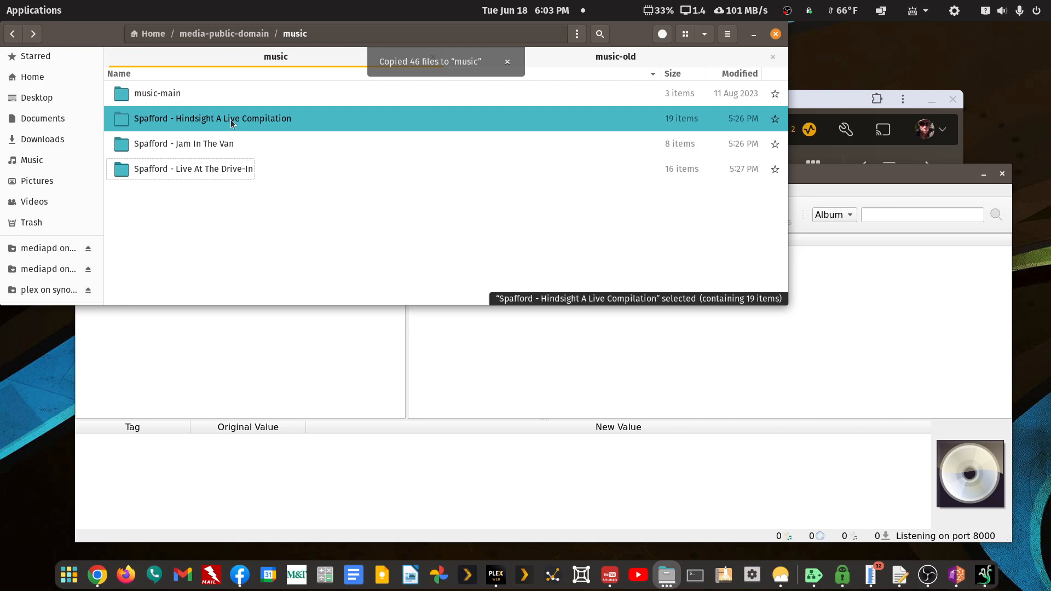
shift+click(218, 147)
shift+click(219, 162)
drag(219, 162, 362, 357)
click(438, 351)
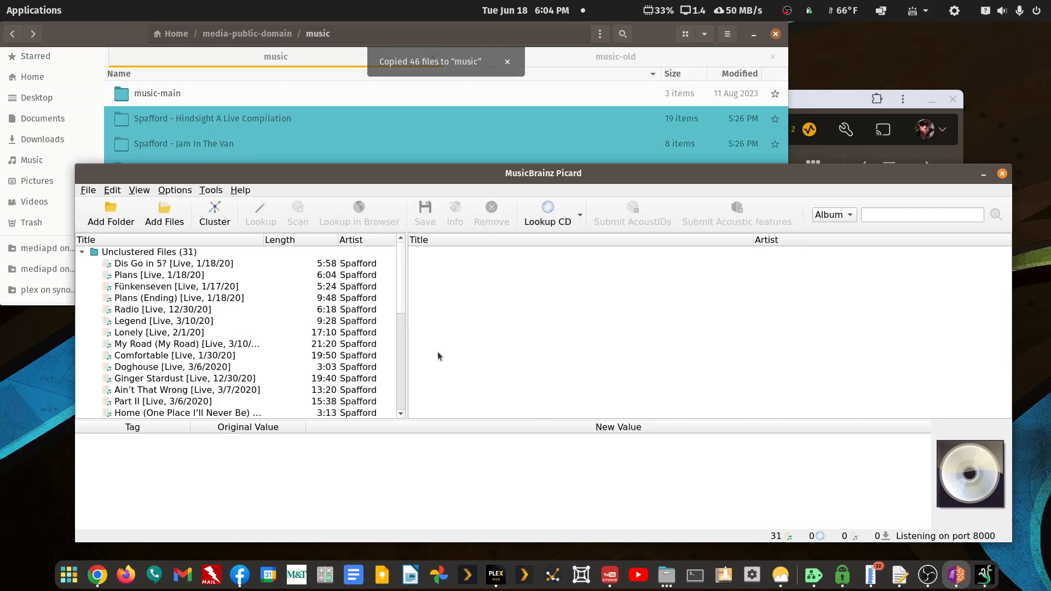
Cluster the loaded files and examine the tags of the Hindsight (A Live Compilation) cluster
click(224, 224)
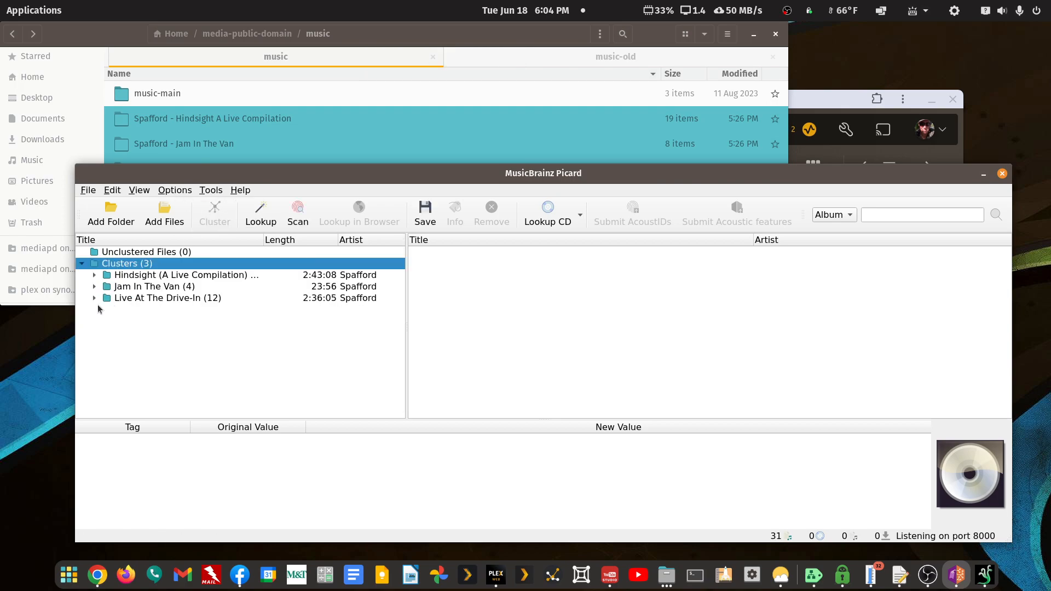
click(96, 277)
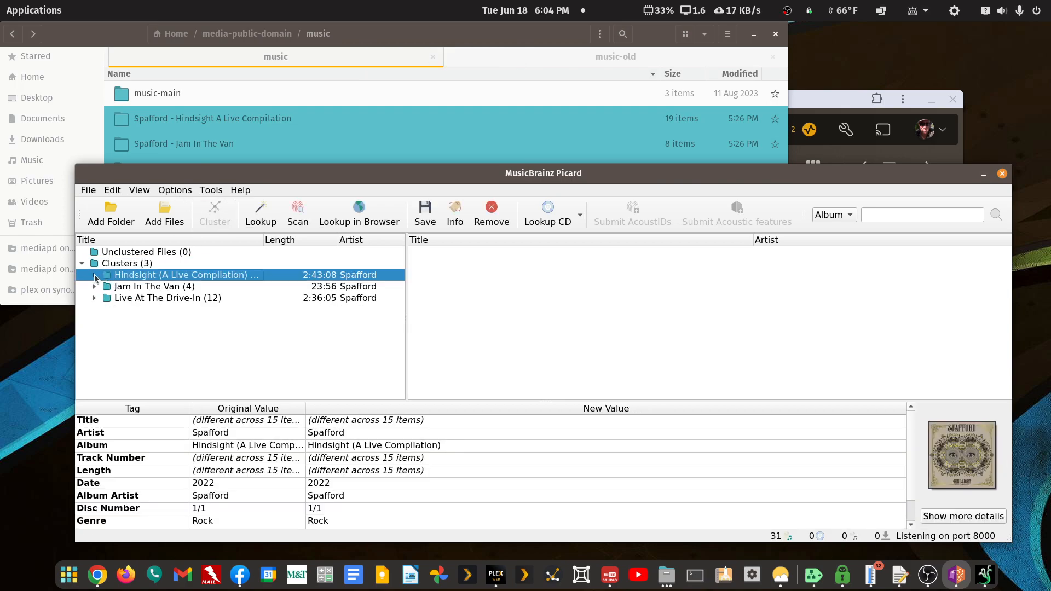
scroll(258, 410, down, 1)
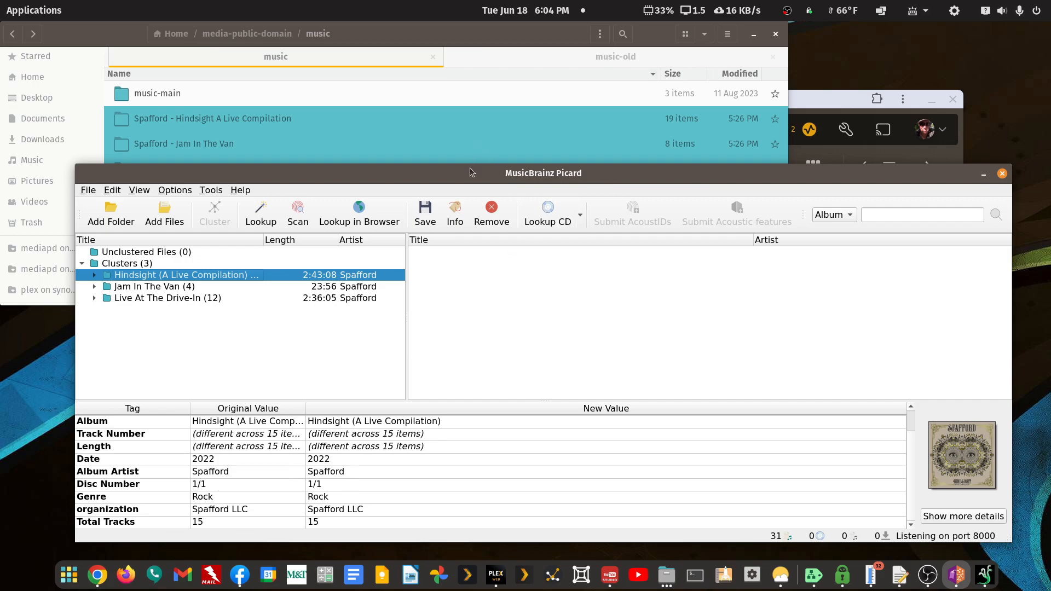
Maximize the Picard window and enlarge the tag pane so all tags of the Hindsight cluster fit
drag(470, 169, 477, 129)
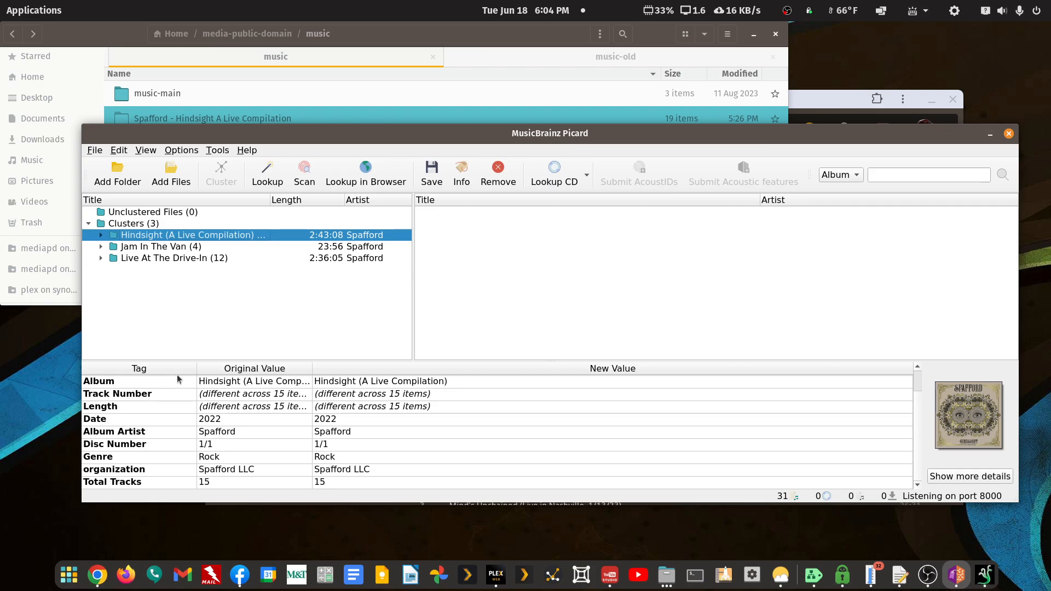
double_click(358, 142)
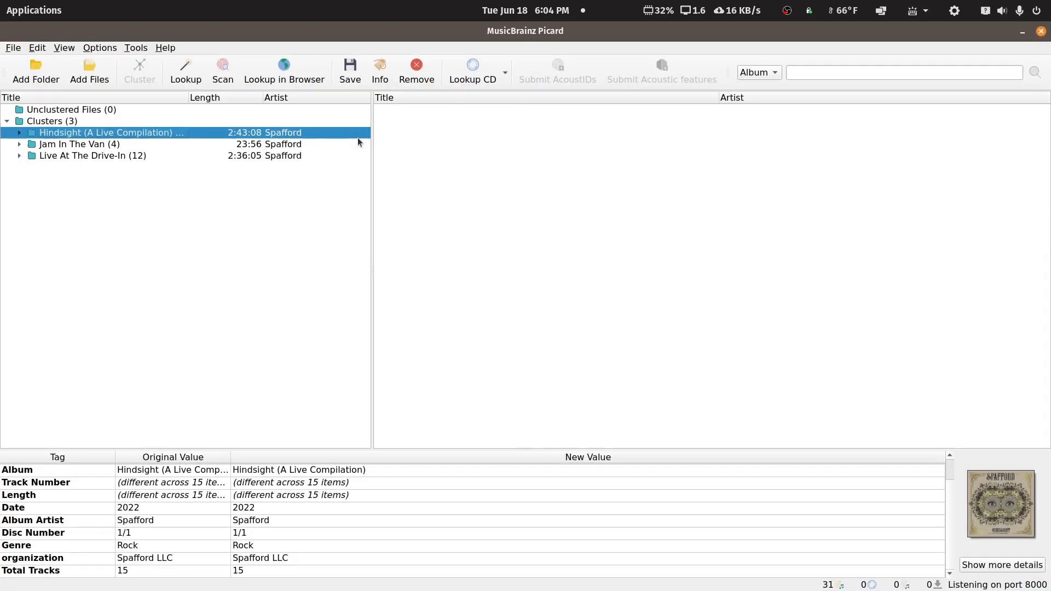
drag(222, 449, 257, 302)
Start a new tag for the Hindsight (A Live Compilation) cluster and examine the list of available tag names
right_click(88, 499)
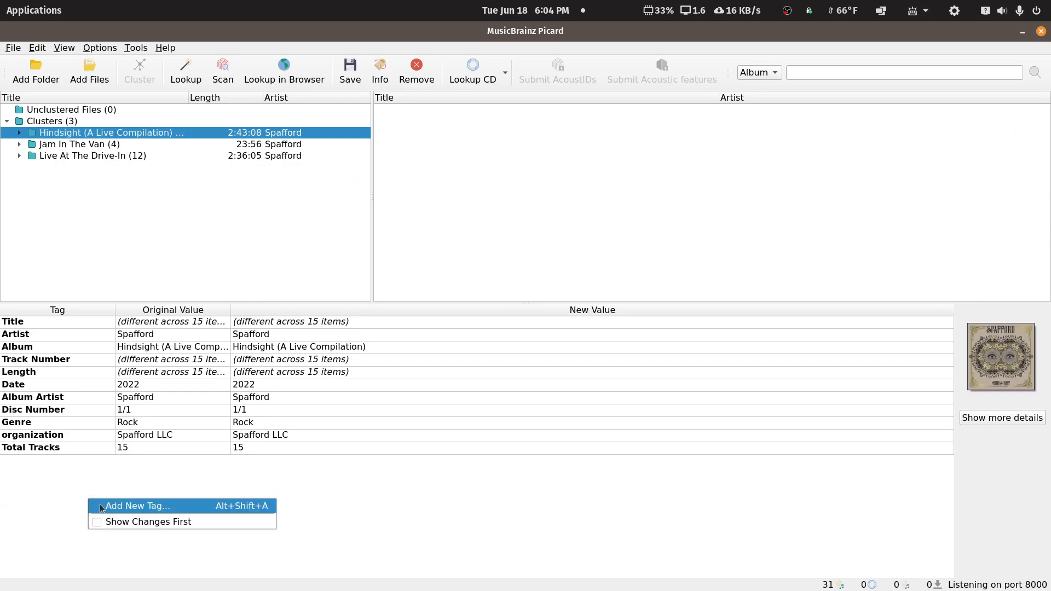
click(101, 507)
click(614, 241)
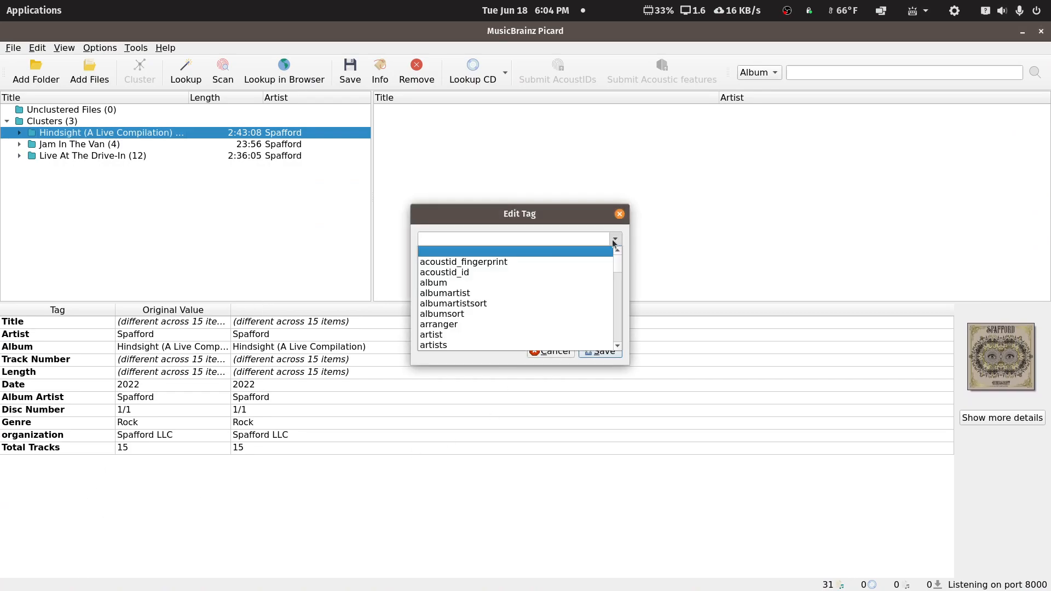
drag(619, 262, 619, 322)
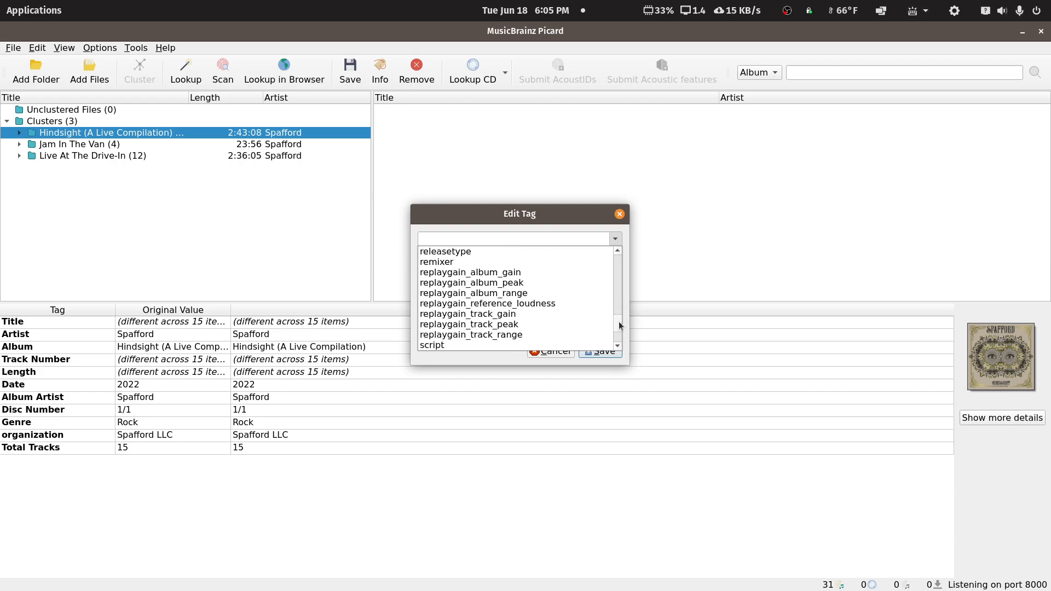
drag(618, 321, 612, 286)
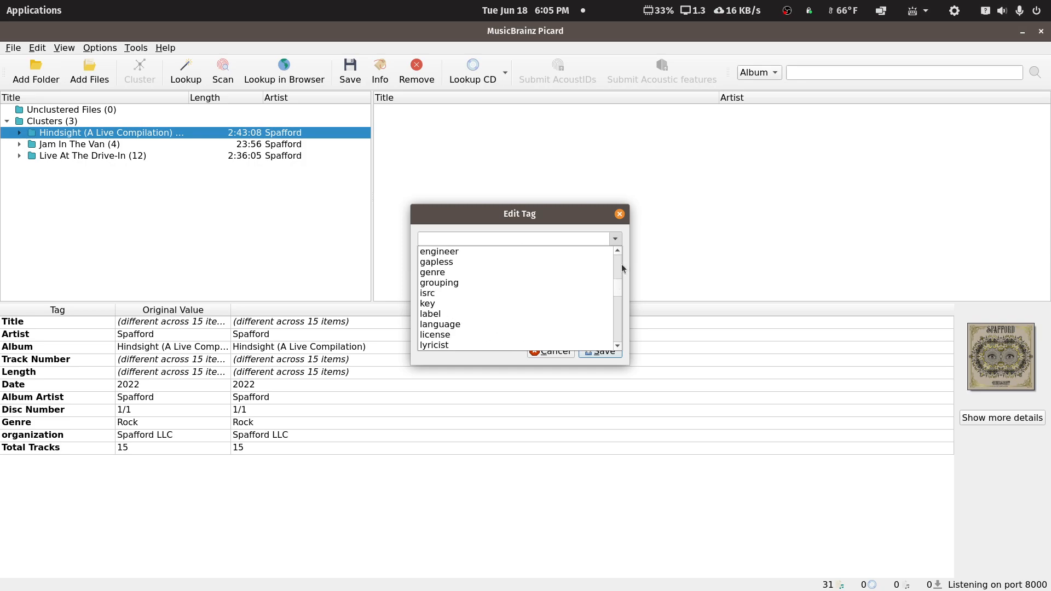
scroll(621, 264, up, 3)
scroll(621, 277, up, 3)
scroll(619, 274, up, 3)
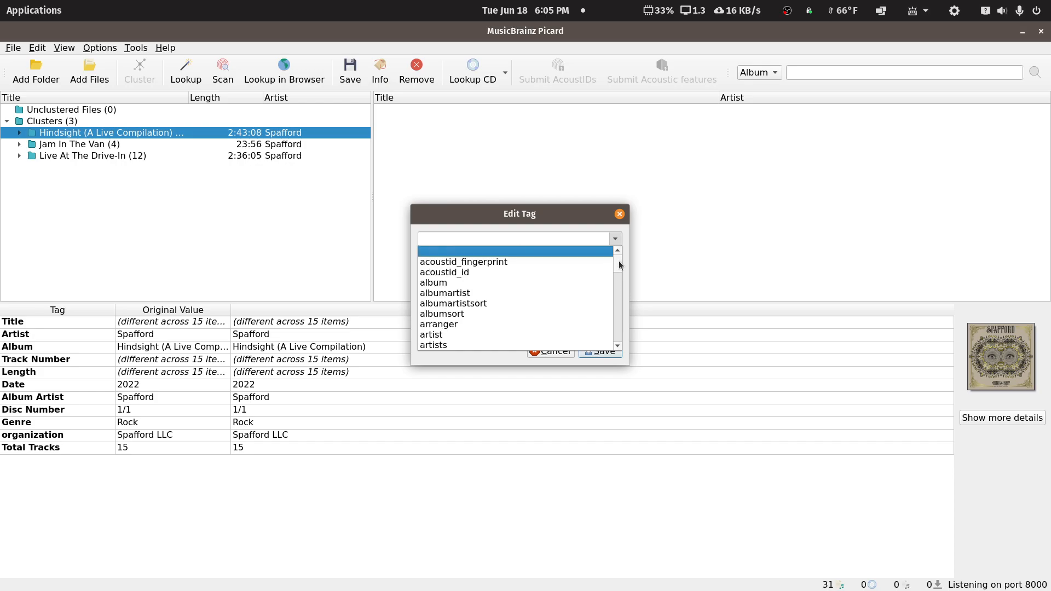
Try out mood as a new tag for the Hindsight cluster, then cancel without saving it
click(571, 243)
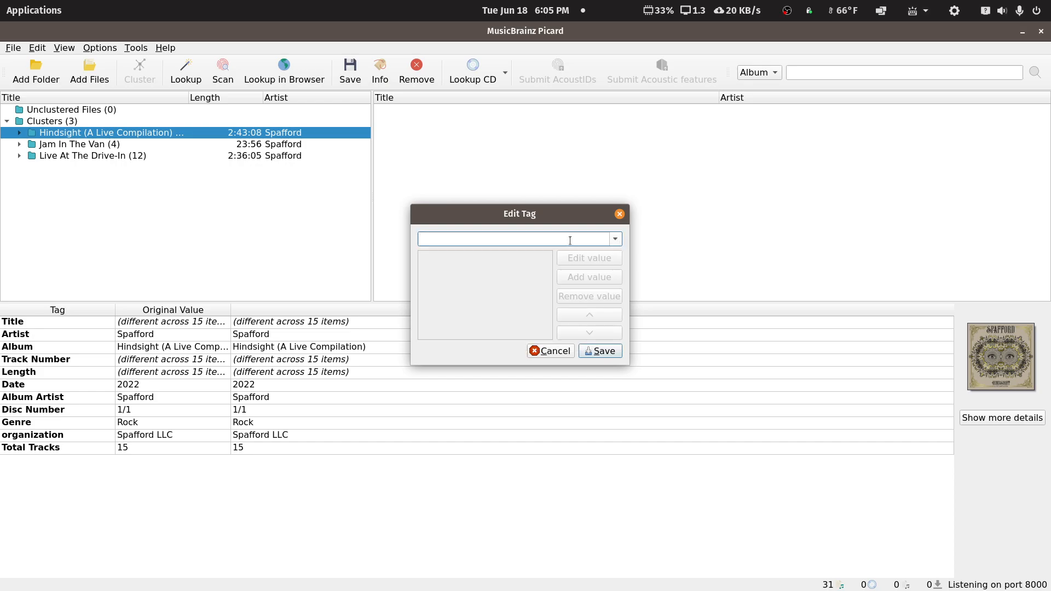
text(mood)
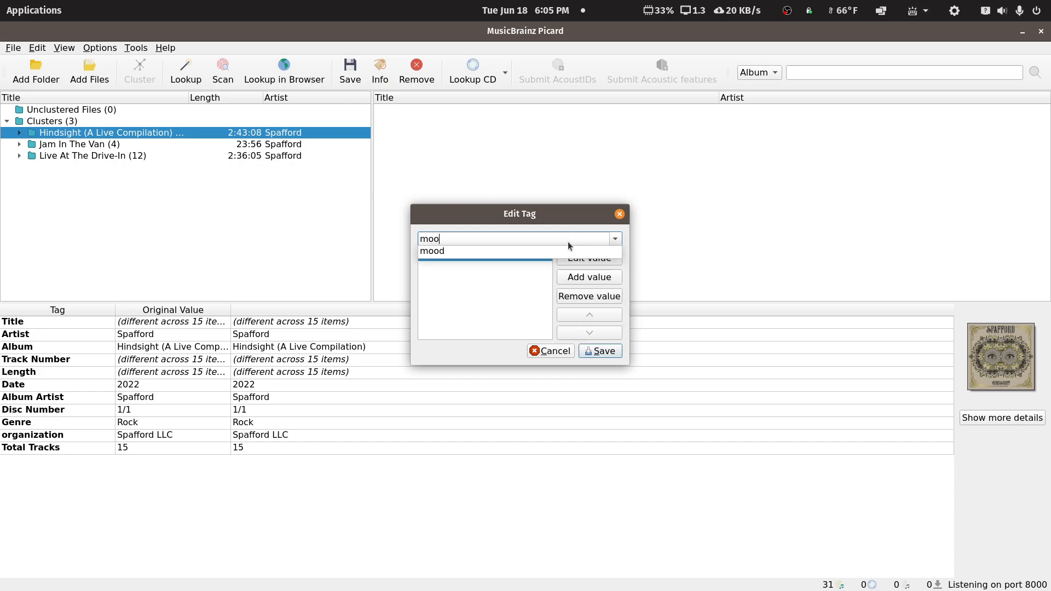
click(541, 252)
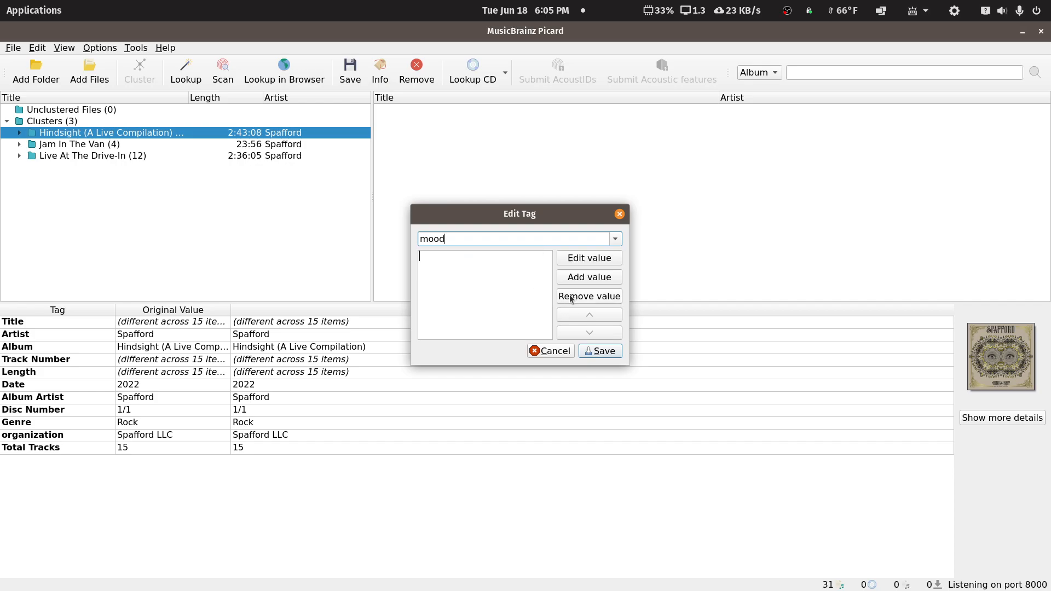
click(459, 316)
click(553, 350)
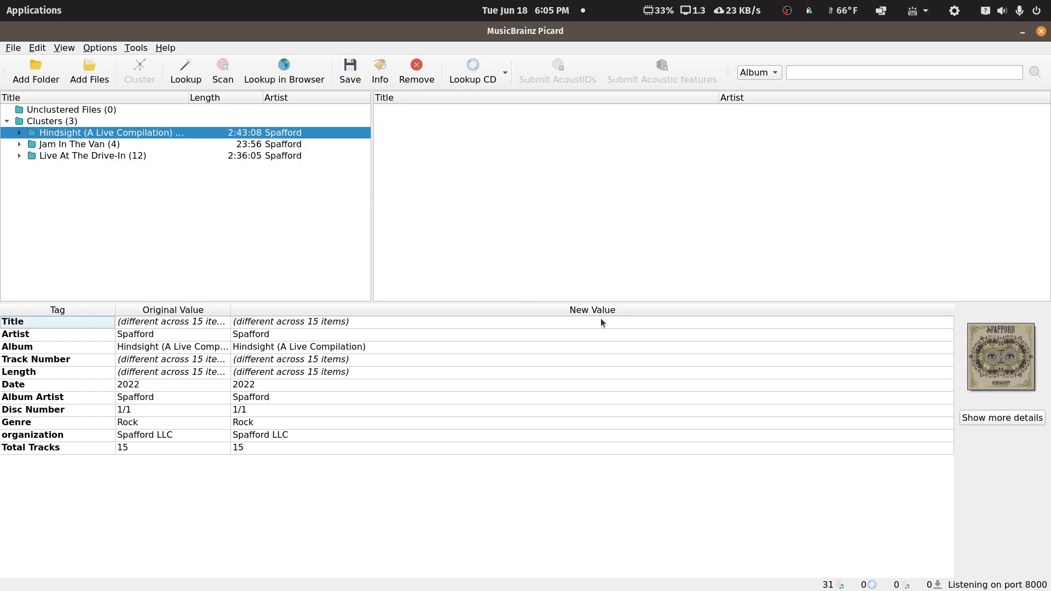
Restore the Picard window to its smaller size below the file list and bring the Plex window forward
double_click(477, 34)
drag(480, 136, 477, 157)
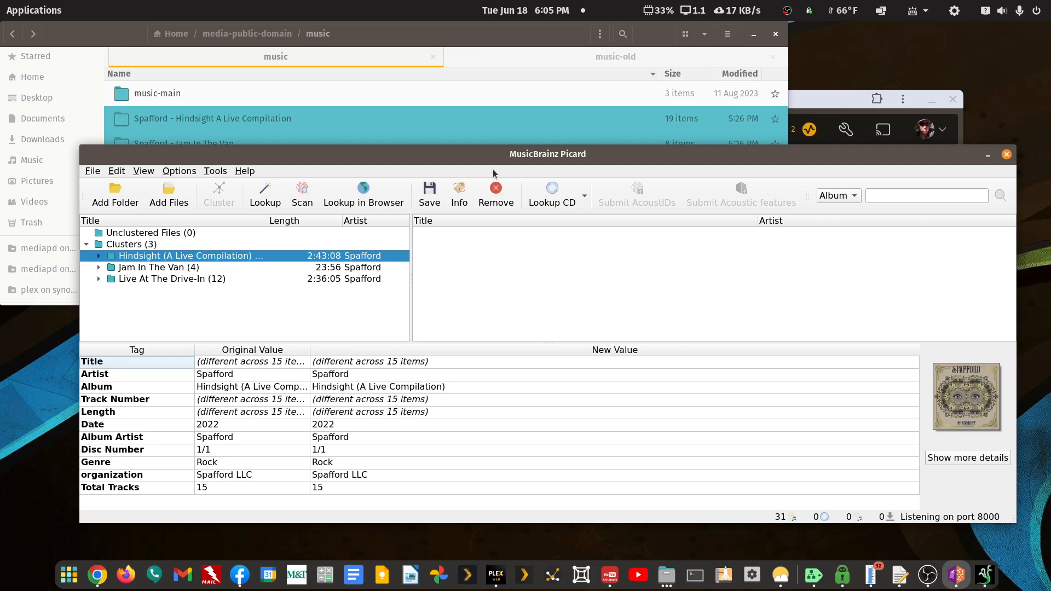
click(859, 101)
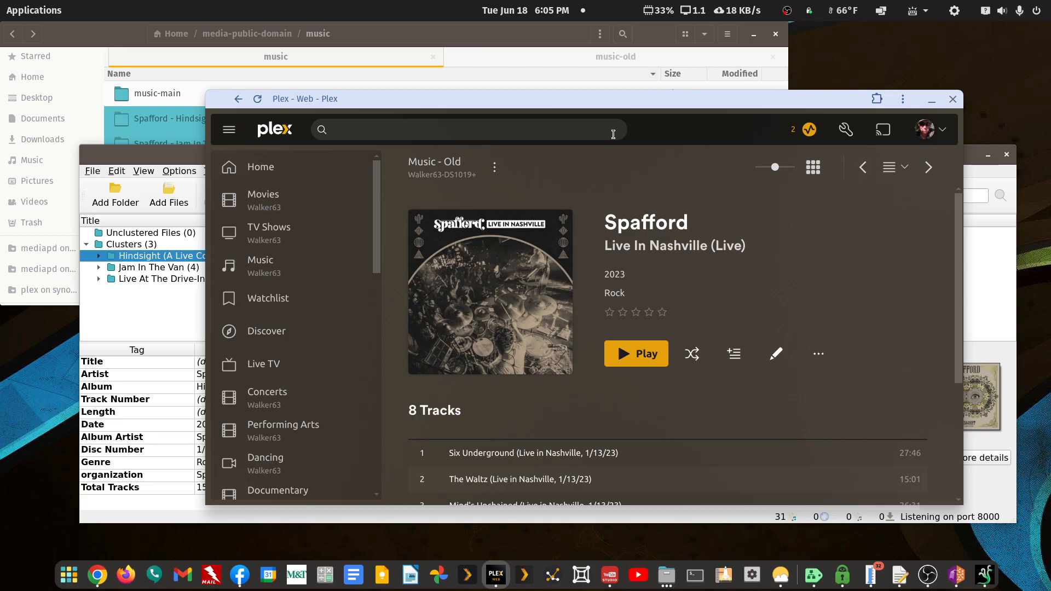
Switch to the file manager and look through the media-public-domain, music-old and music-main folders, ending at the mediapd share's root
click(655, 39)
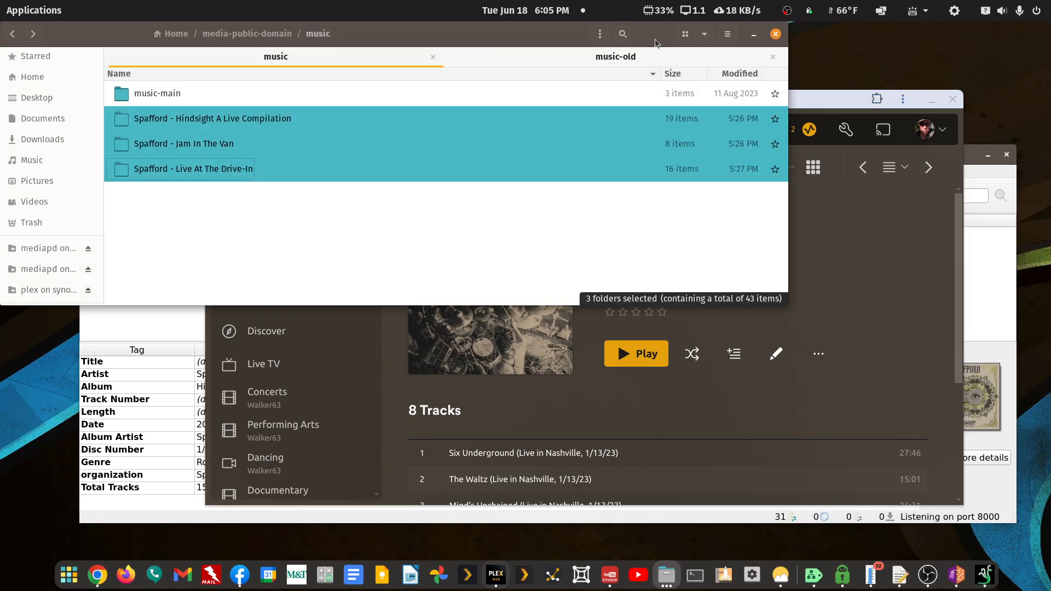
click(13, 34)
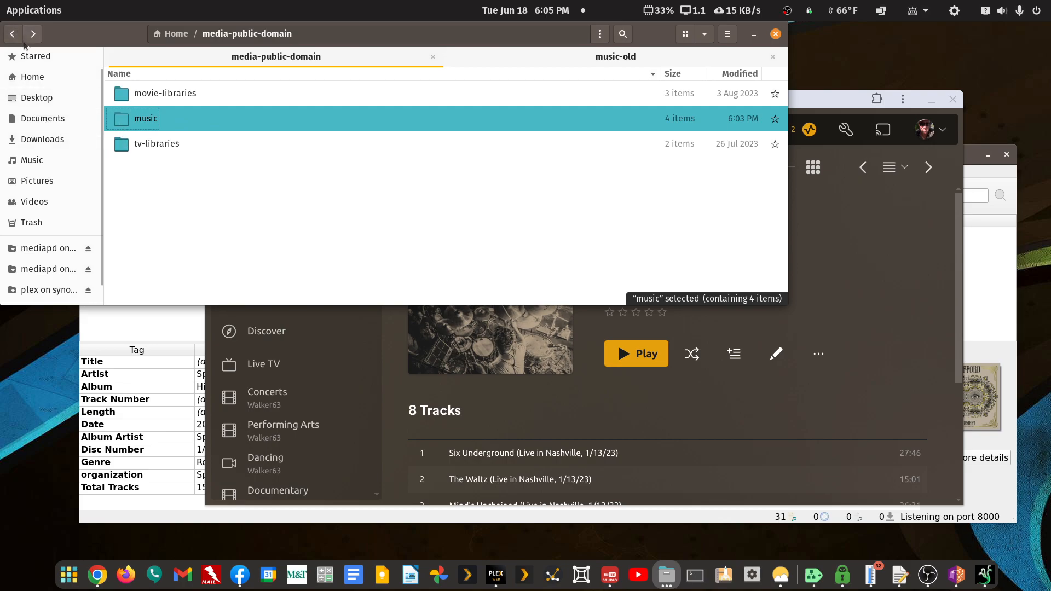
click(597, 59)
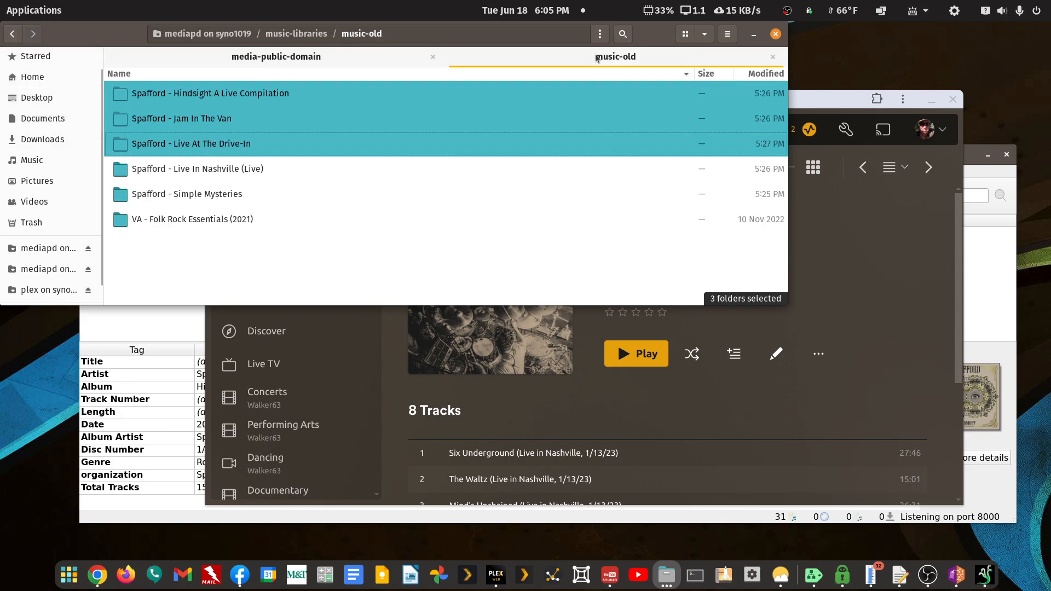
click(250, 285)
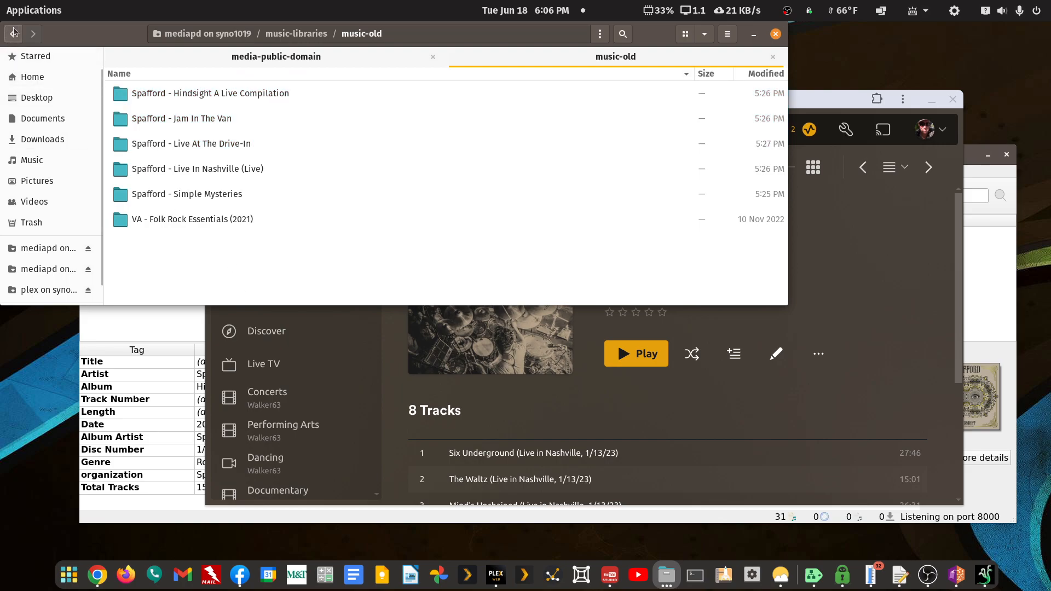
click(12, 34)
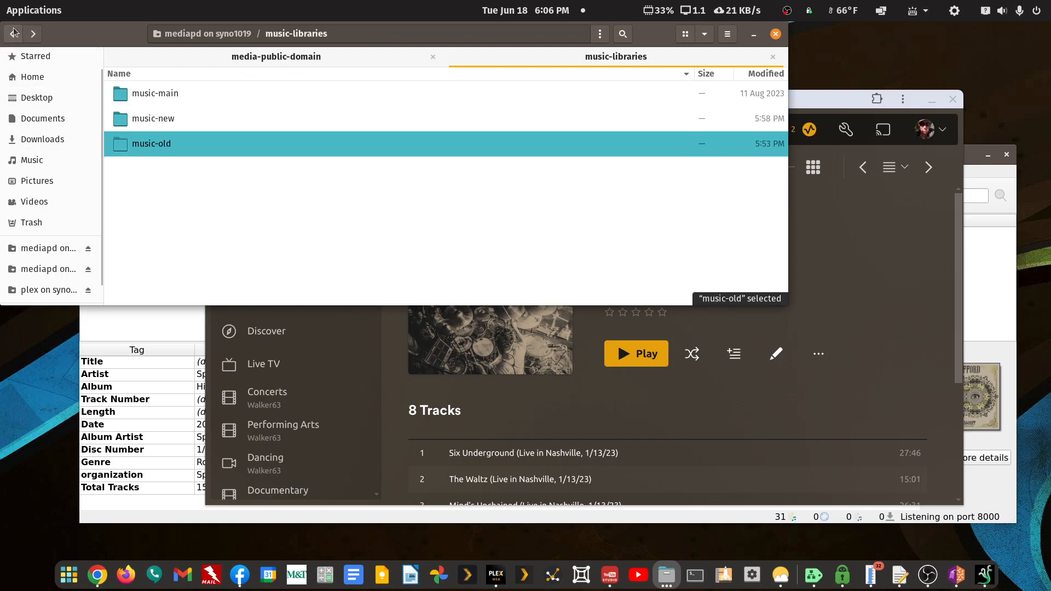
click(166, 99)
double_click(165, 98)
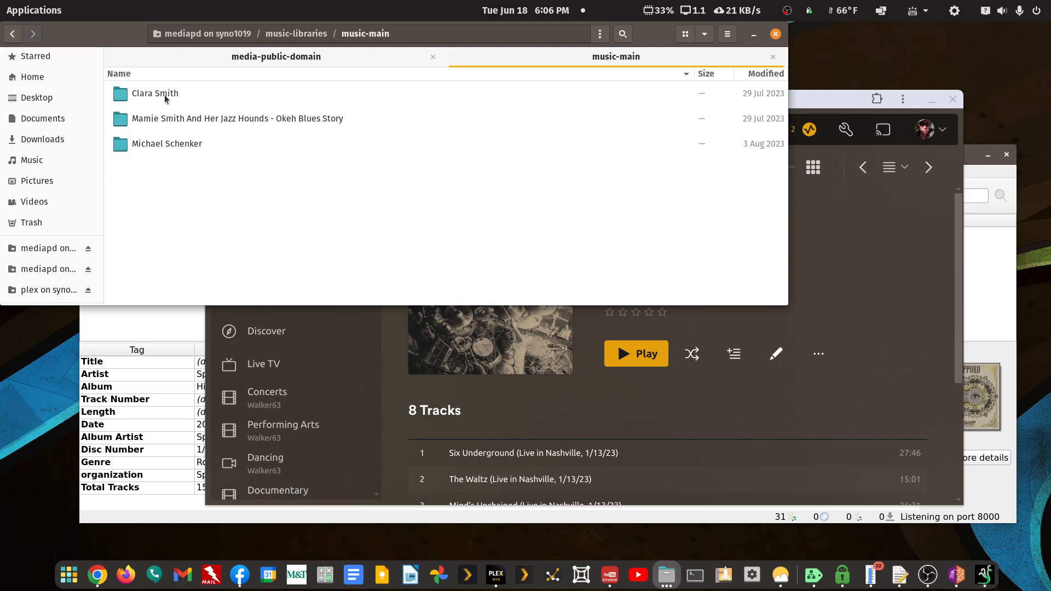
click(17, 37)
click(15, 37)
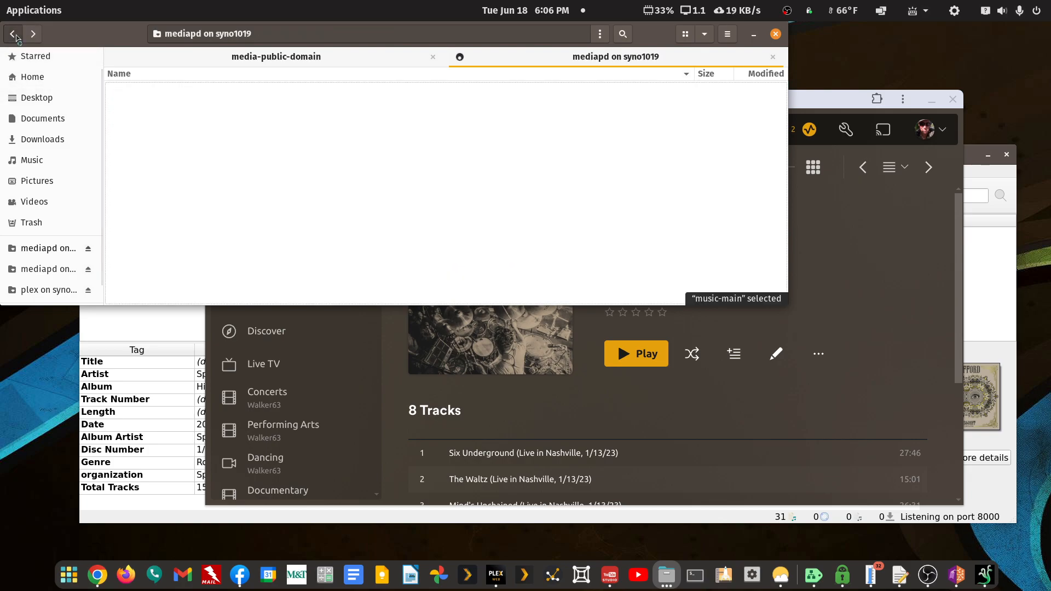
Copy all nine movie folders, from Box Car Blues to The Mechanical Monsters, in movie-libraries/movie-kids
double_click(153, 120)
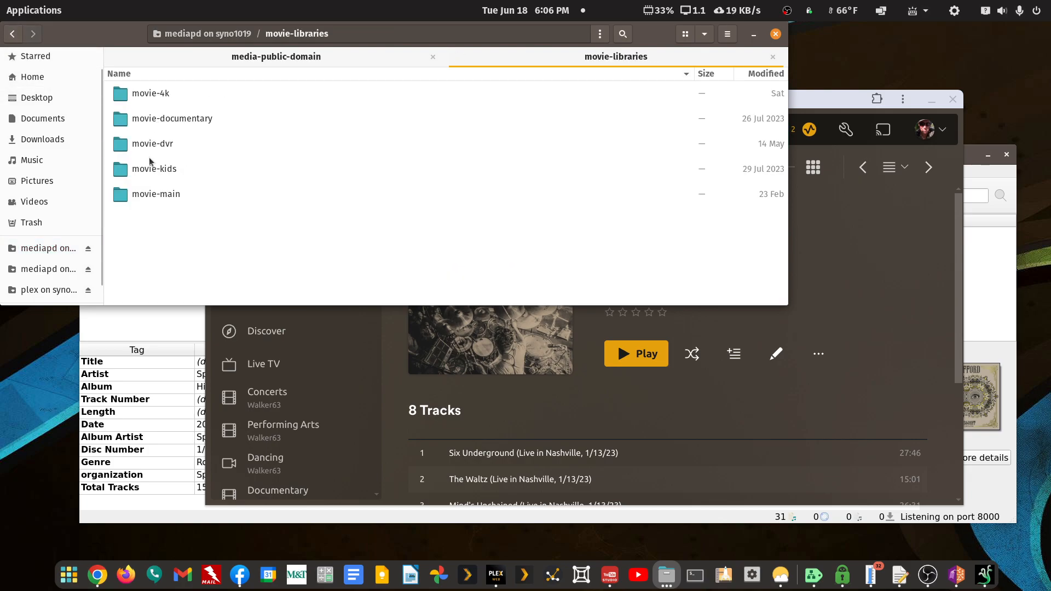
double_click(151, 170)
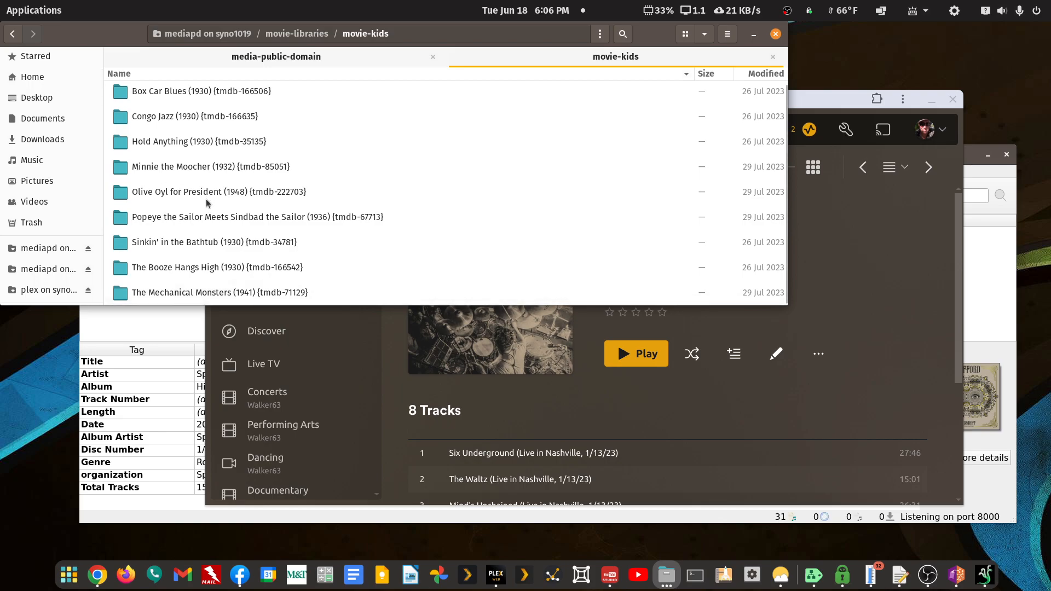
scroll(206, 200, up, 2)
scroll(206, 199, down, 2)
scroll(206, 197, up, 2)
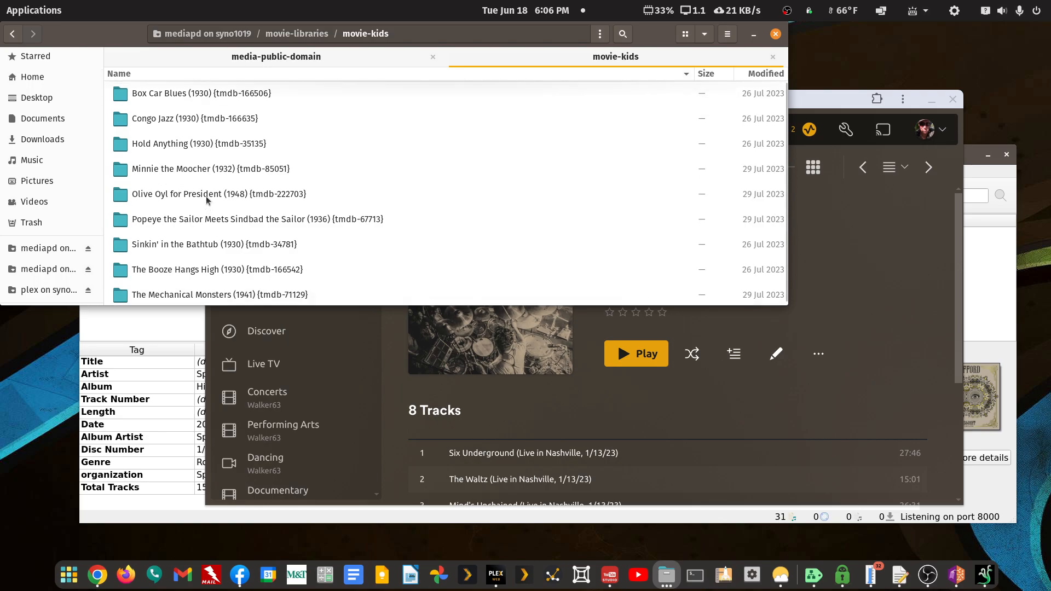
click(184, 98)
key(shift+Down)
key(shift+Down)
key(shift+Down)
key(shift+Down)
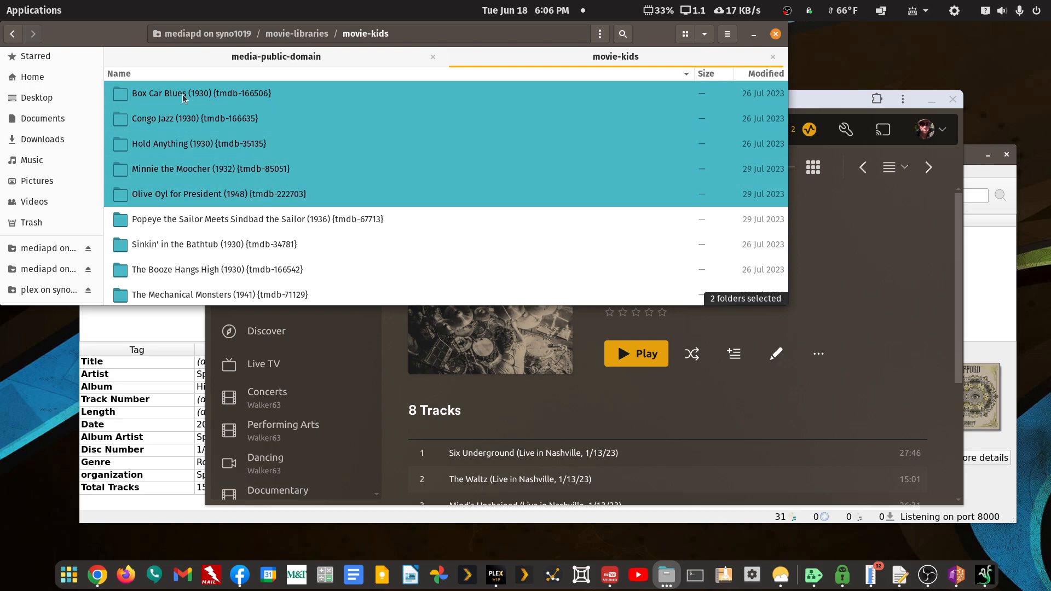
key(shift+End)
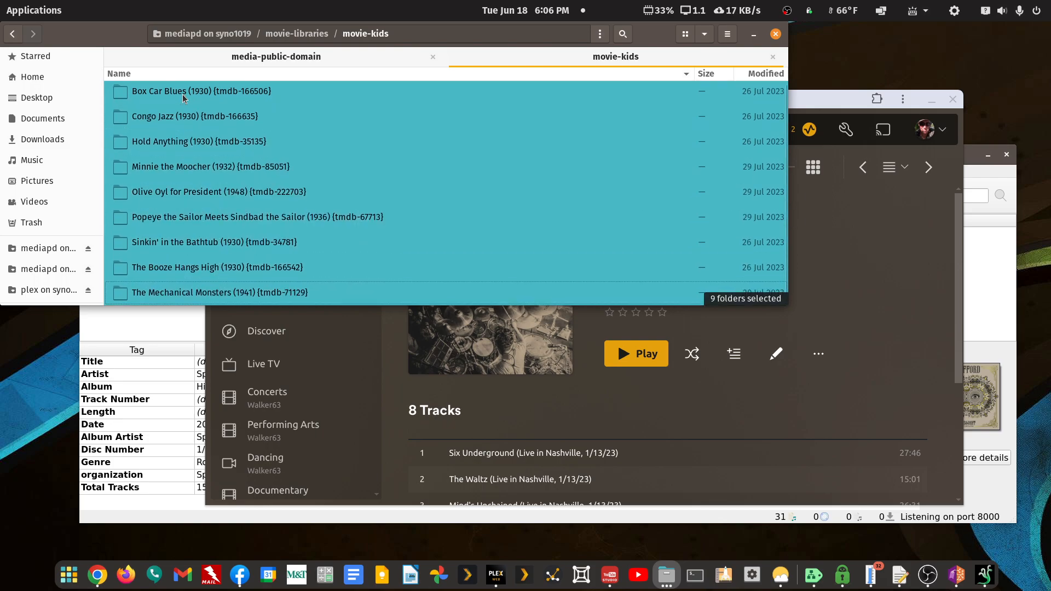
Create a movie-kids-new folder in movie-libraries and paste the copied movie folders into it
click(11, 36)
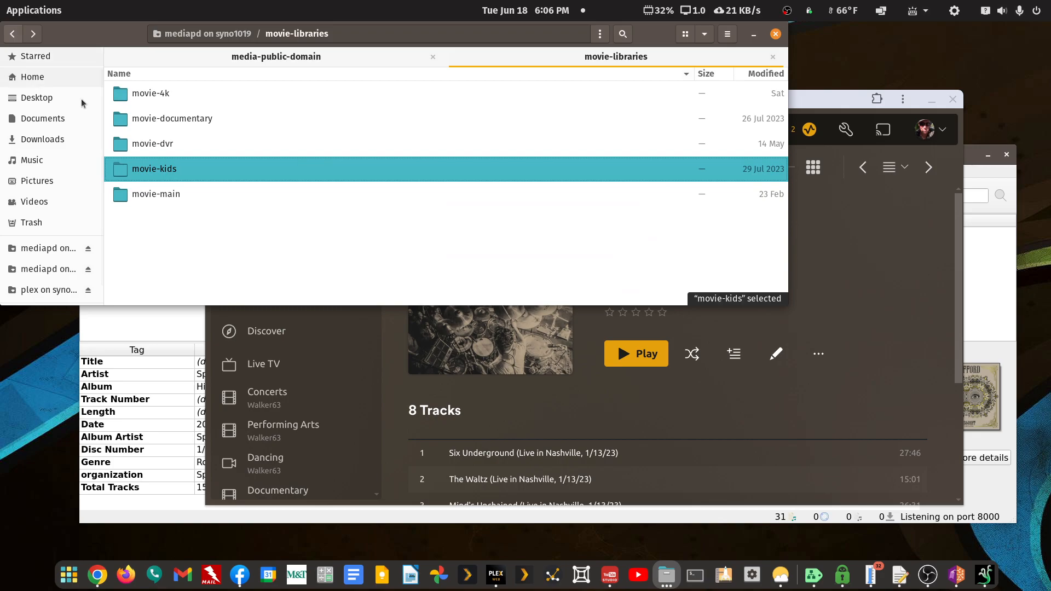
right_click(186, 230)
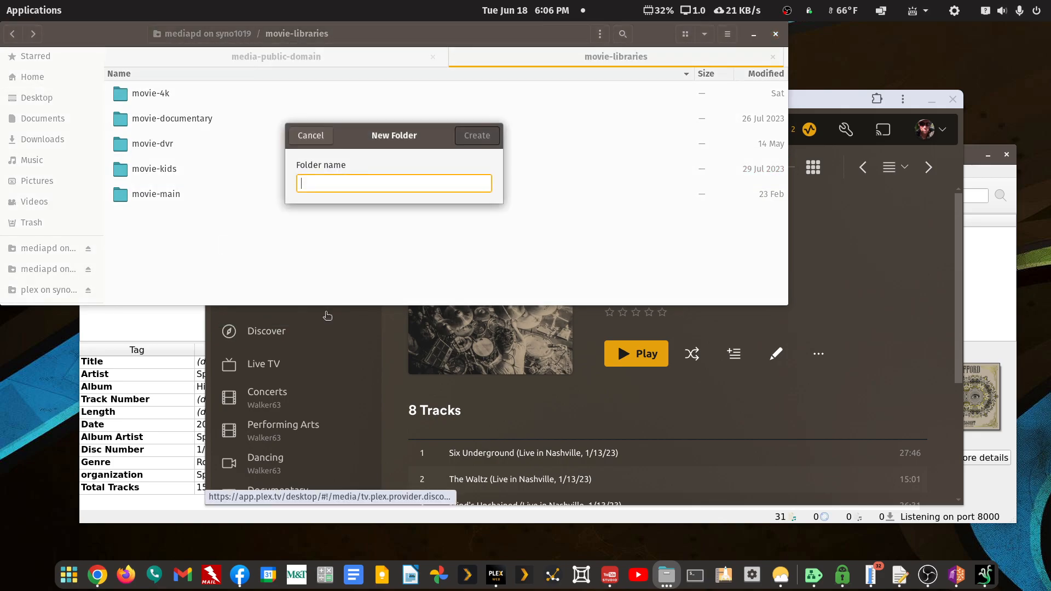
text(movie)
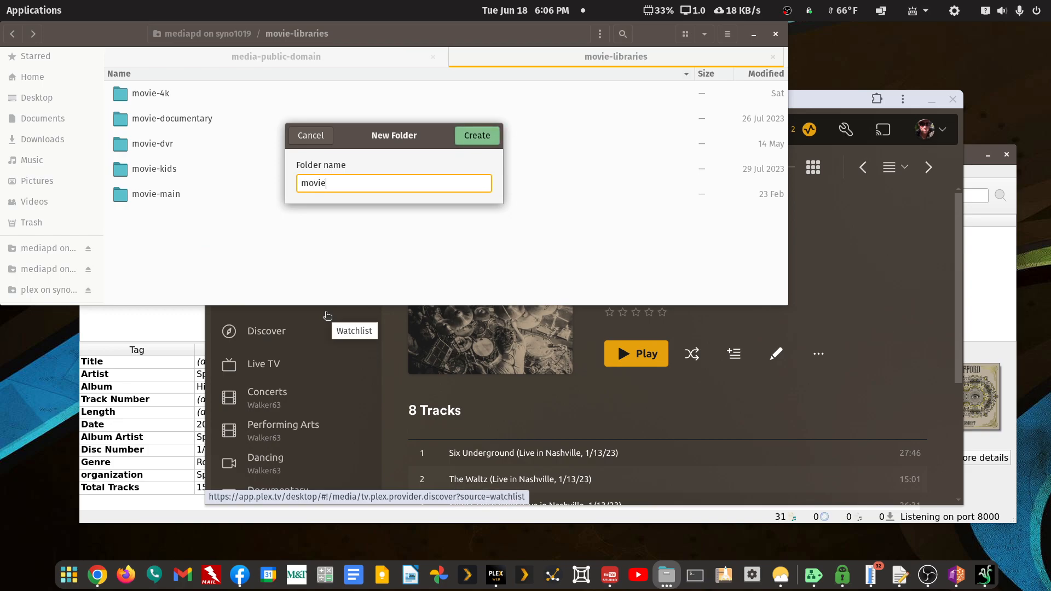
text(-kids)
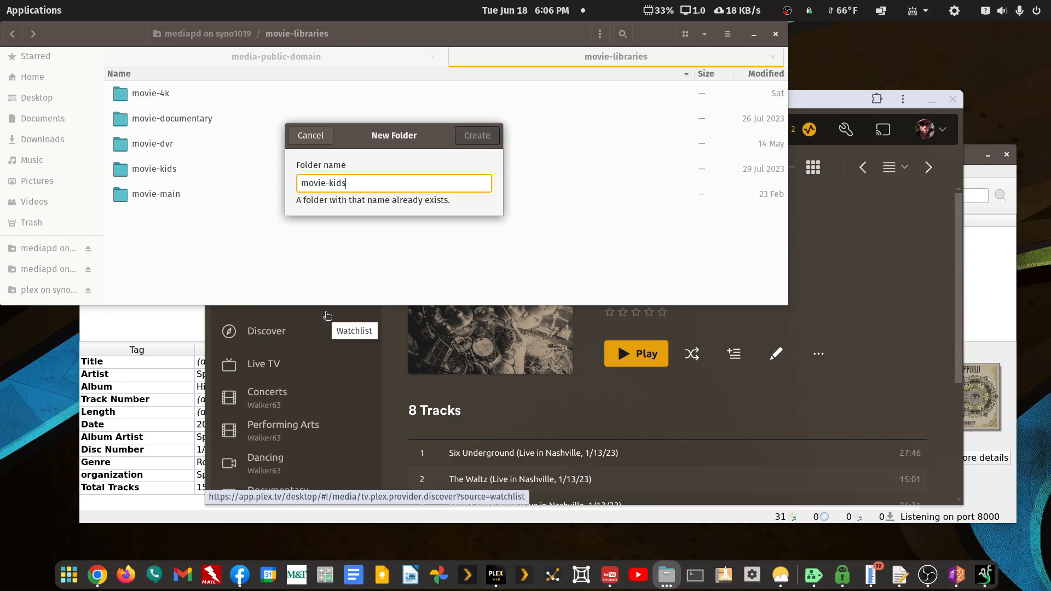
text(-new)
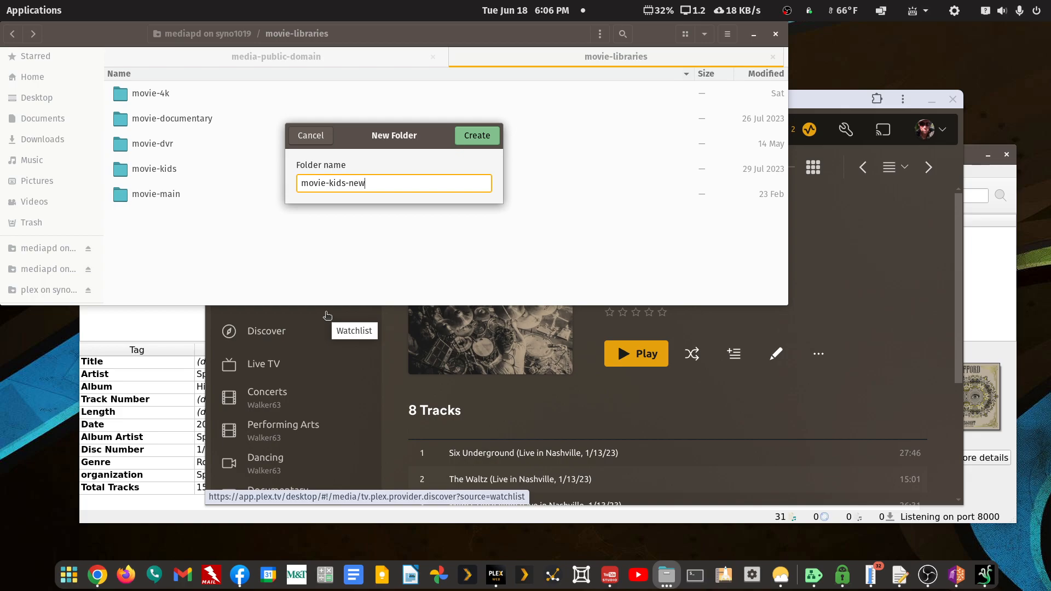
key(Return)
key(Return)
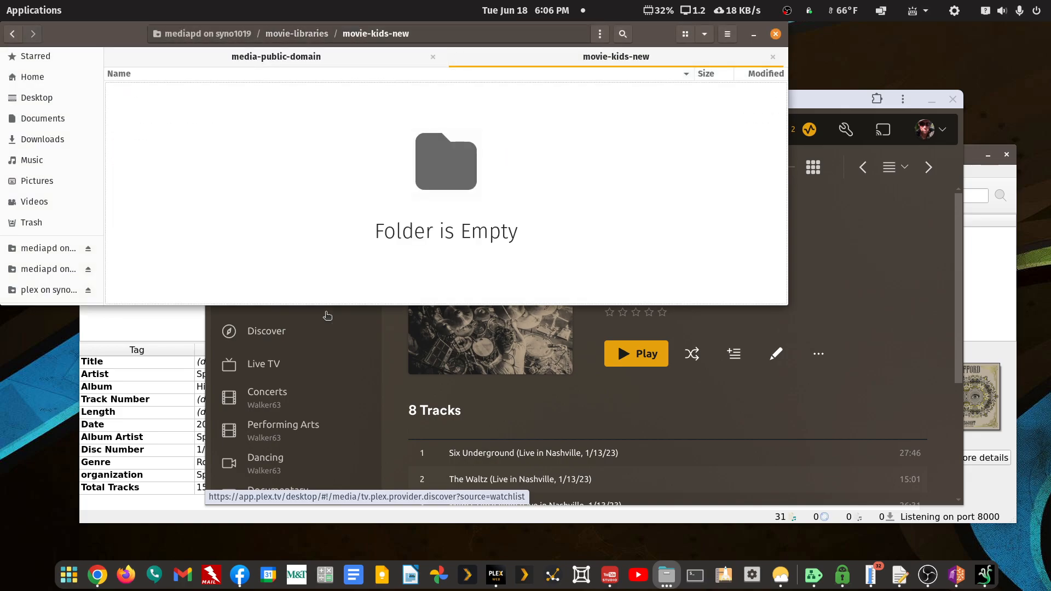
key(ctrl+v)
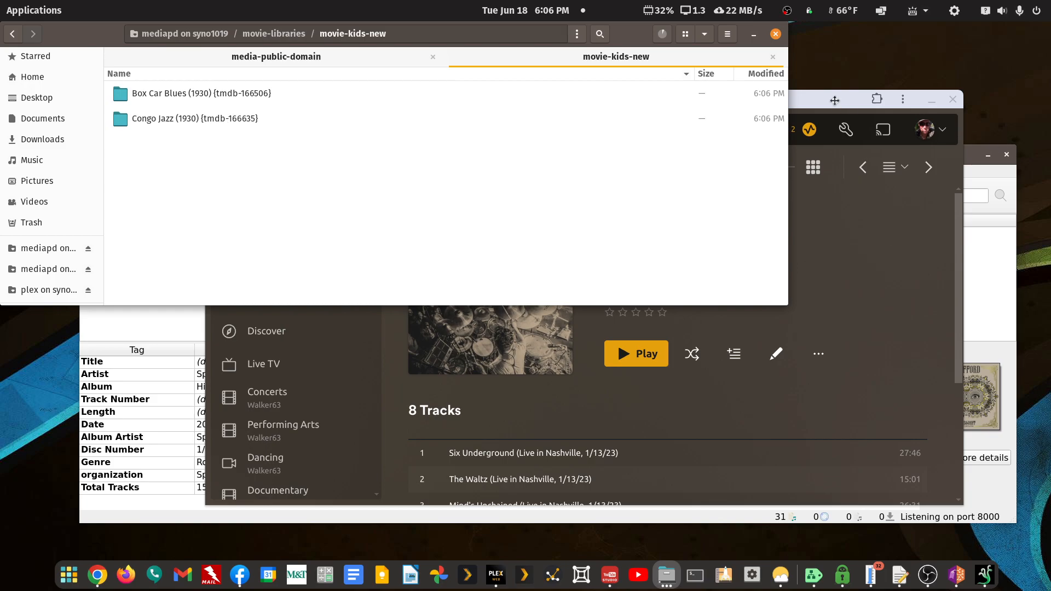
Switch to Plex and go back from the Live In Nashville album to the Music - Old library's artist list
click(835, 104)
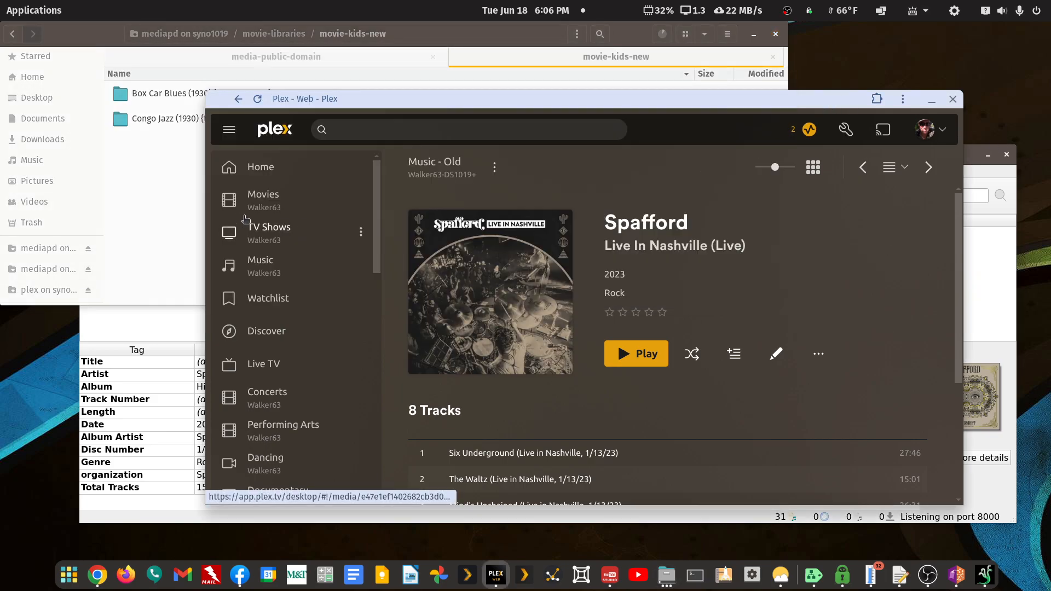
click(239, 99)
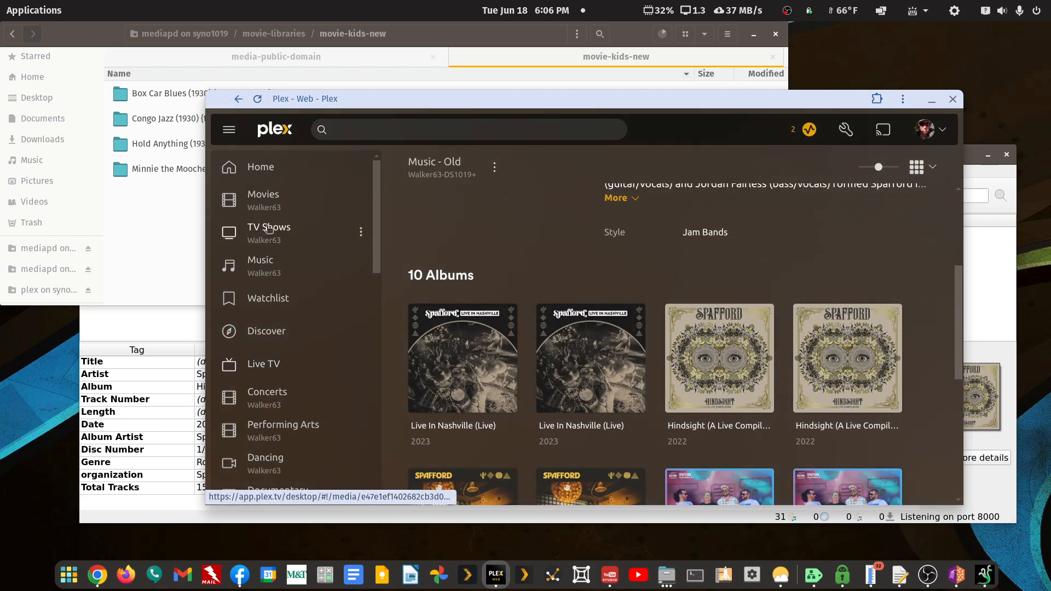
click(239, 100)
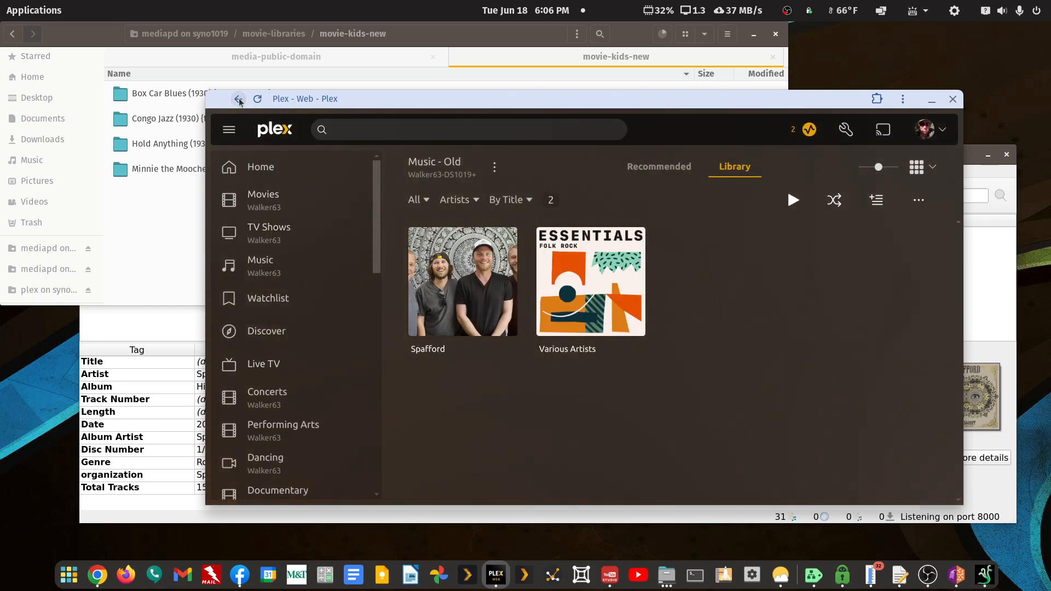
Go back to the server's Libraries settings page and find the option for adding a library
click(239, 100)
scroll(648, 364, down, 5)
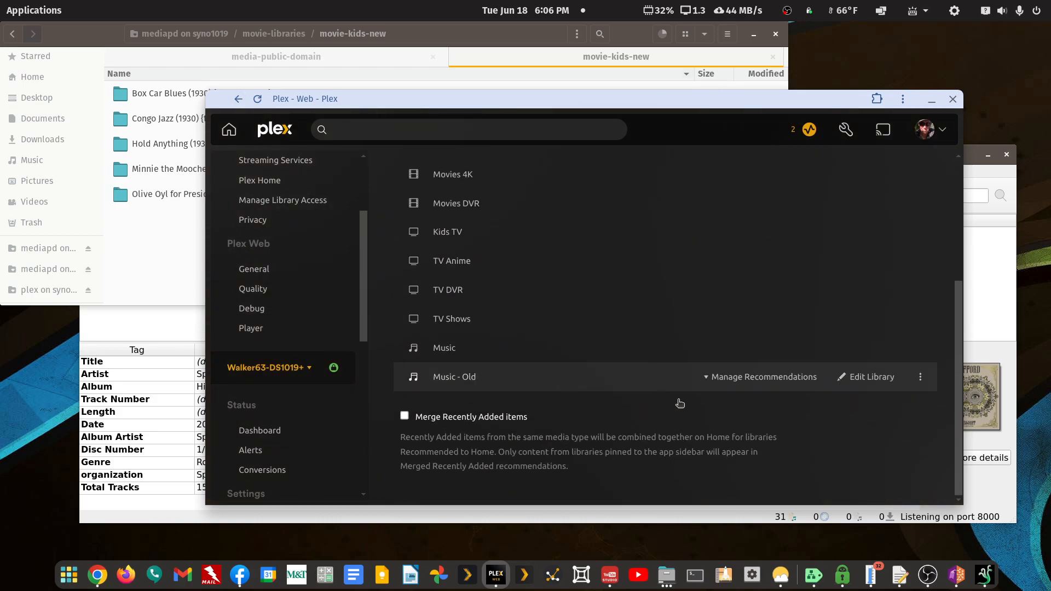
scroll(734, 425, up, 5)
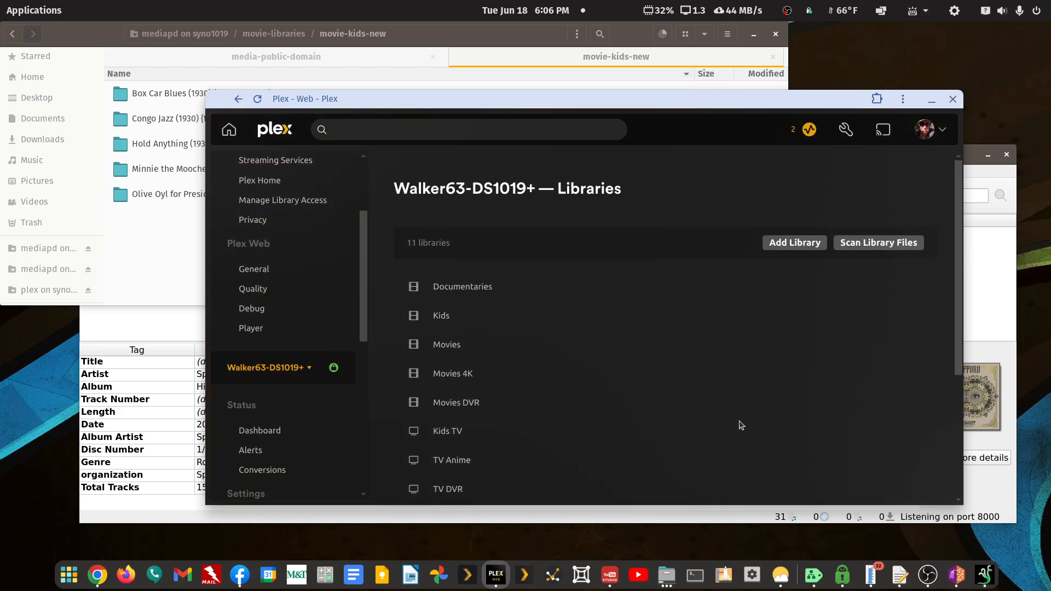
click(797, 249)
click(588, 263)
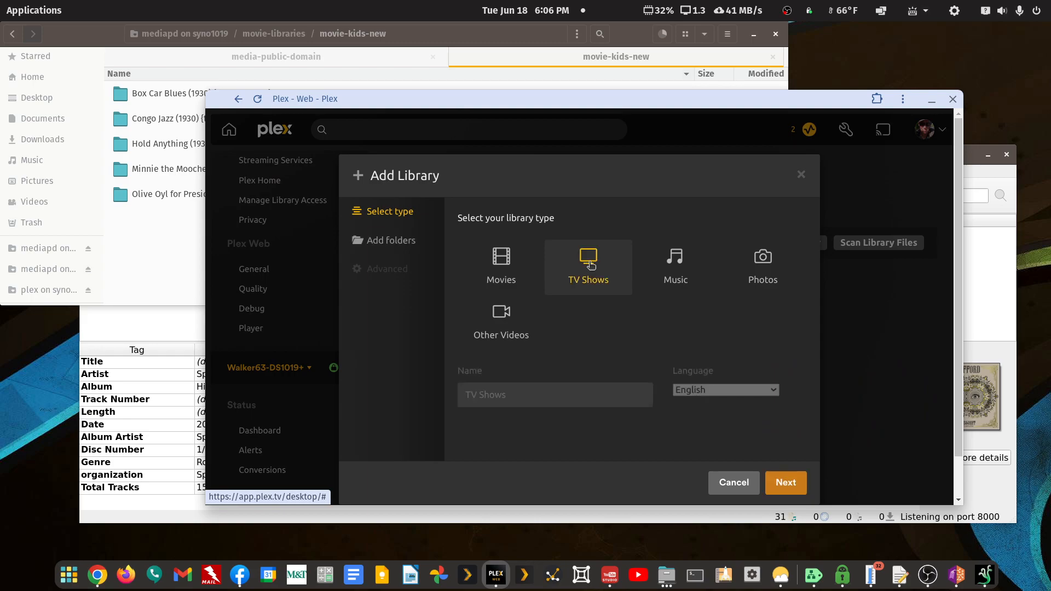
click(786, 483)
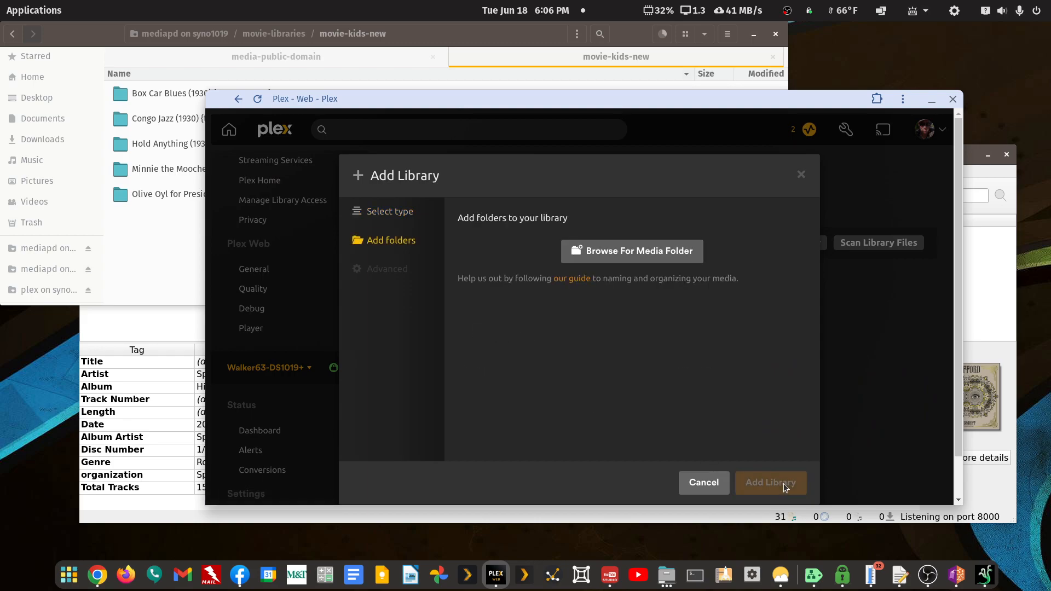
click(619, 250)
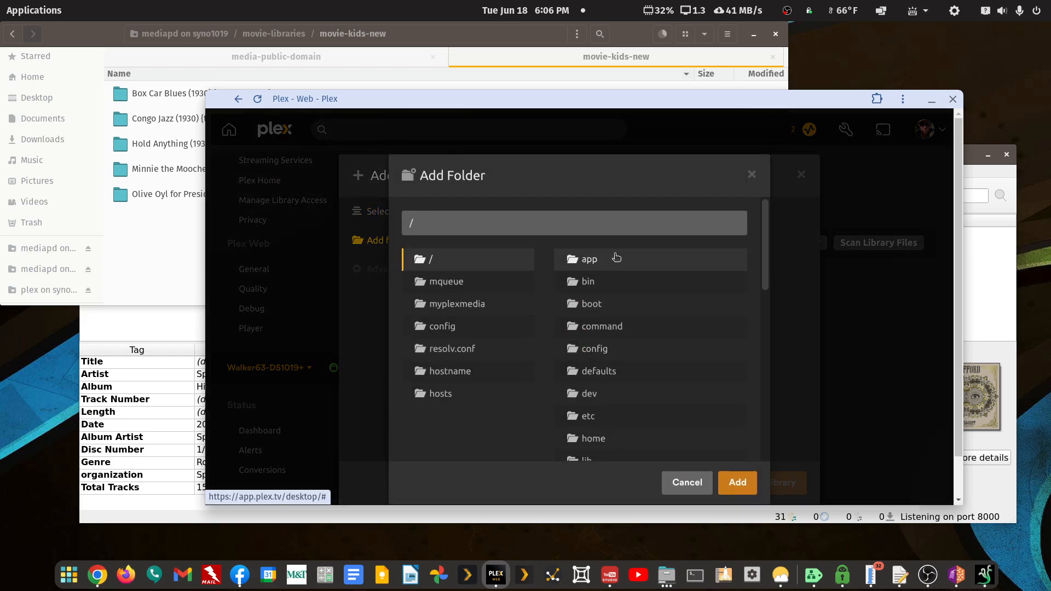
click(462, 303)
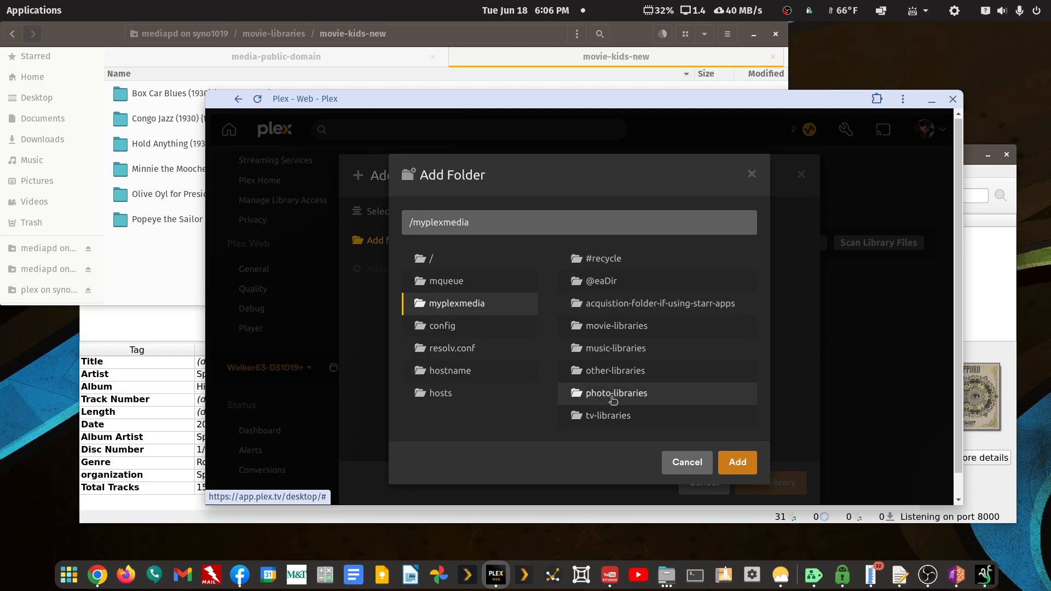
click(612, 390)
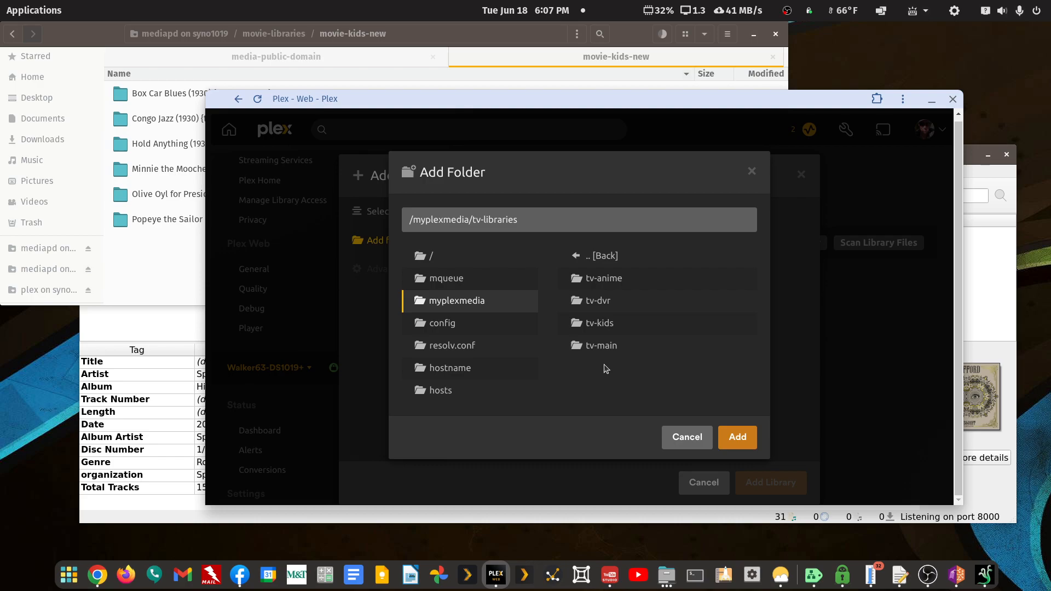
click(697, 438)
click(701, 488)
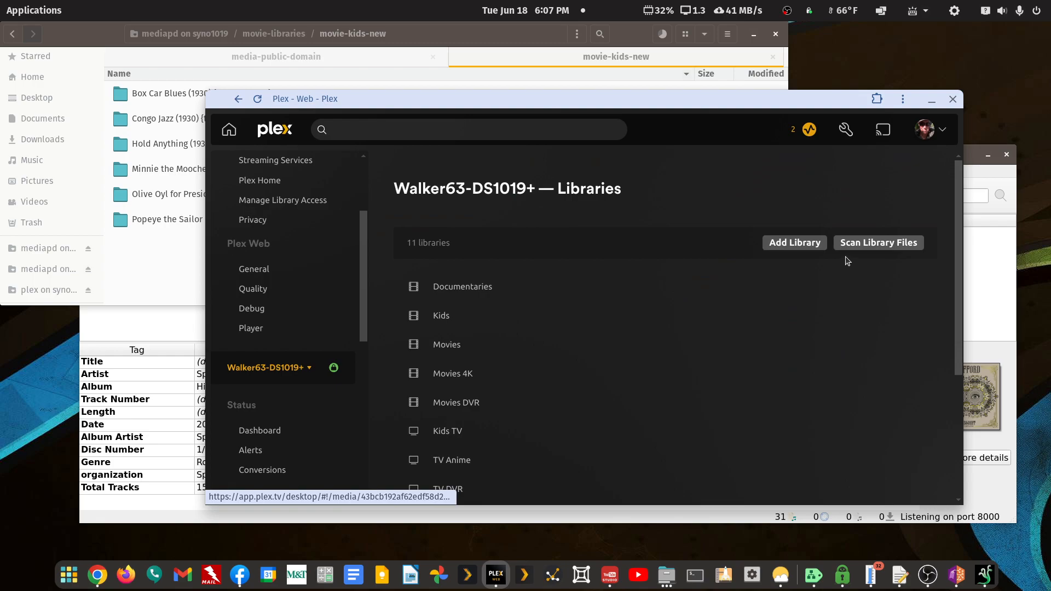
Try to set up a new Movies library using the /myplexmedia/movie-libraries/movie-kids-new folder
click(807, 245)
click(501, 263)
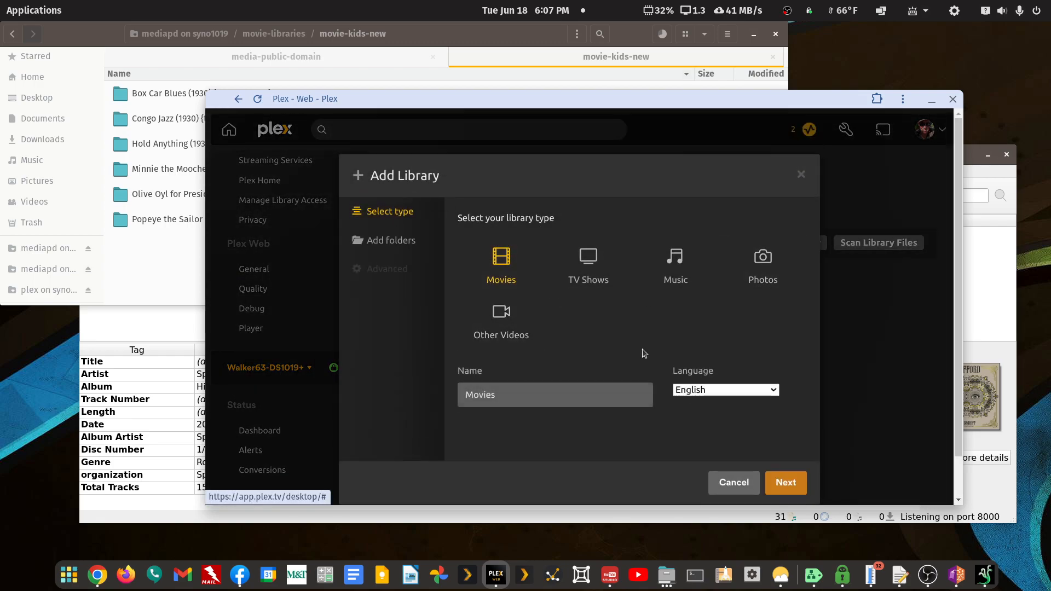
click(788, 484)
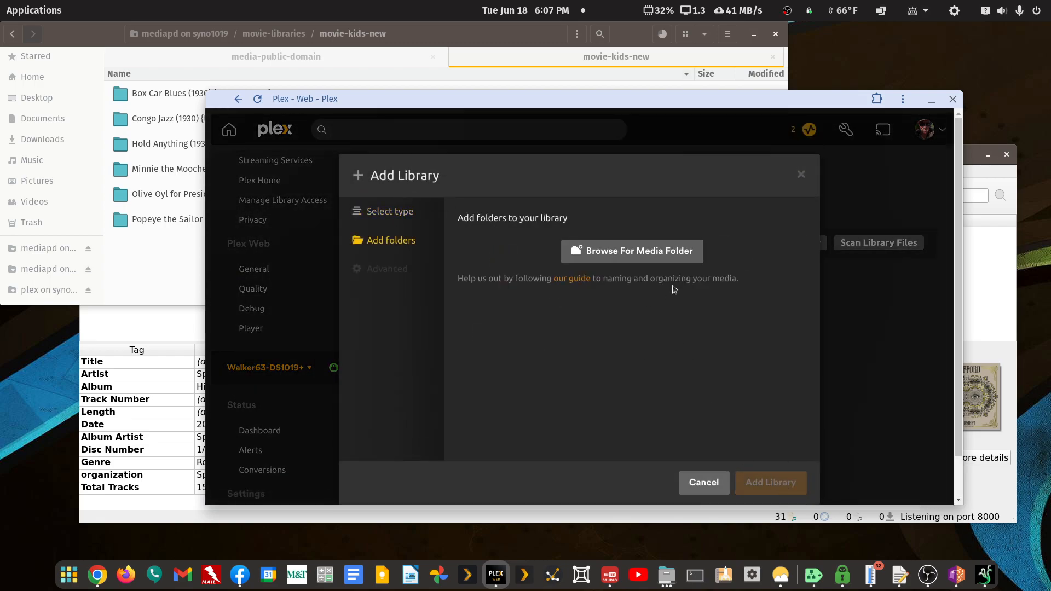
click(670, 258)
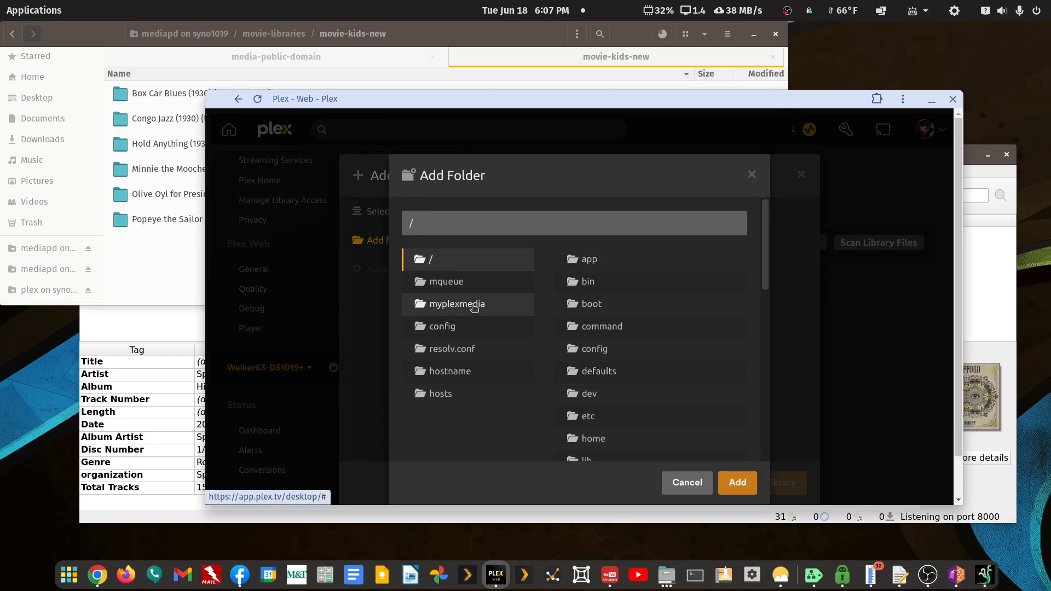
click(474, 305)
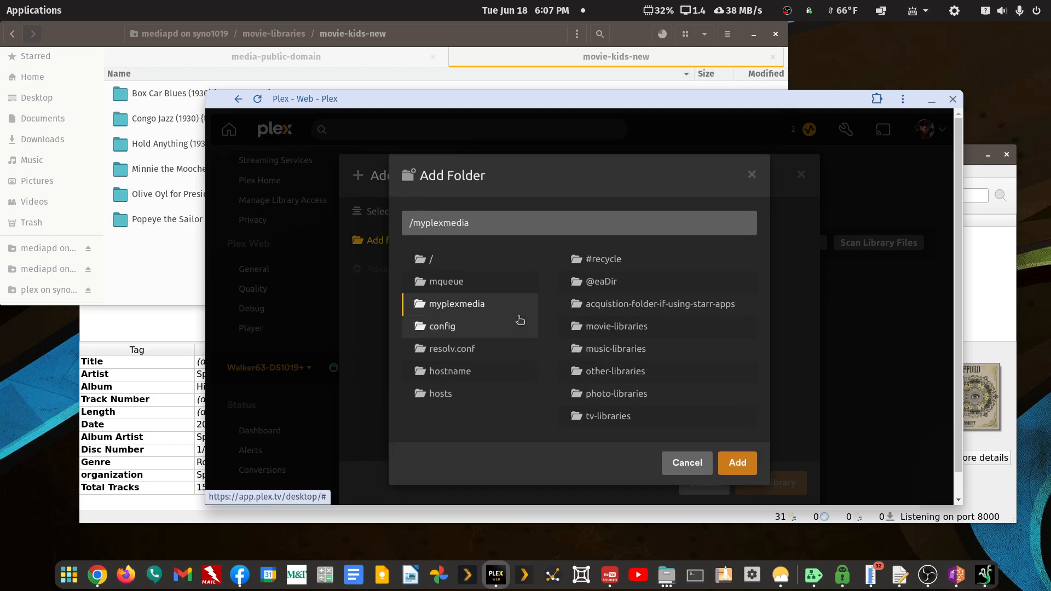
click(626, 327)
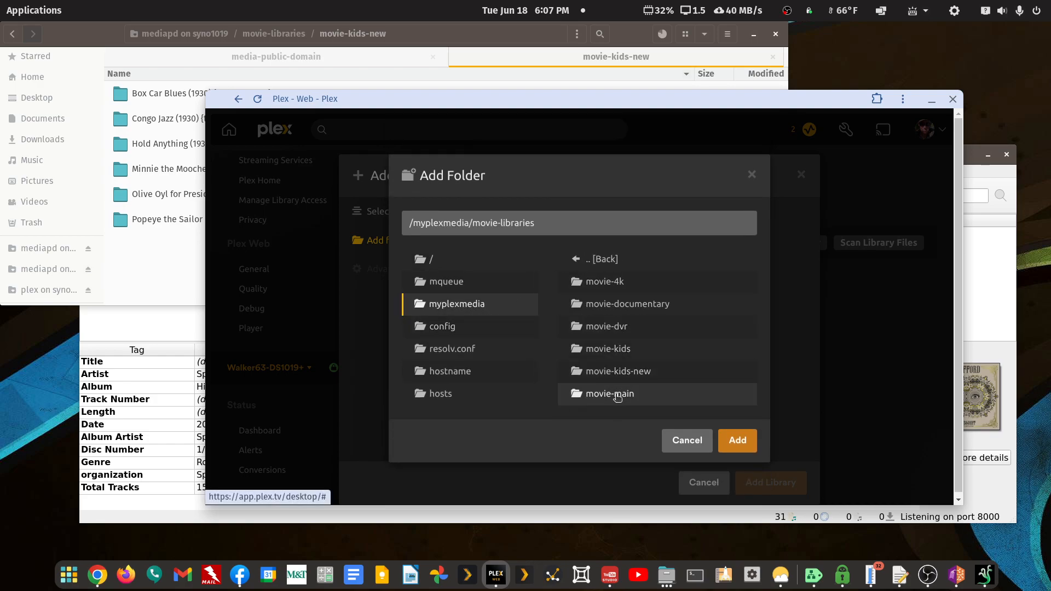
click(607, 371)
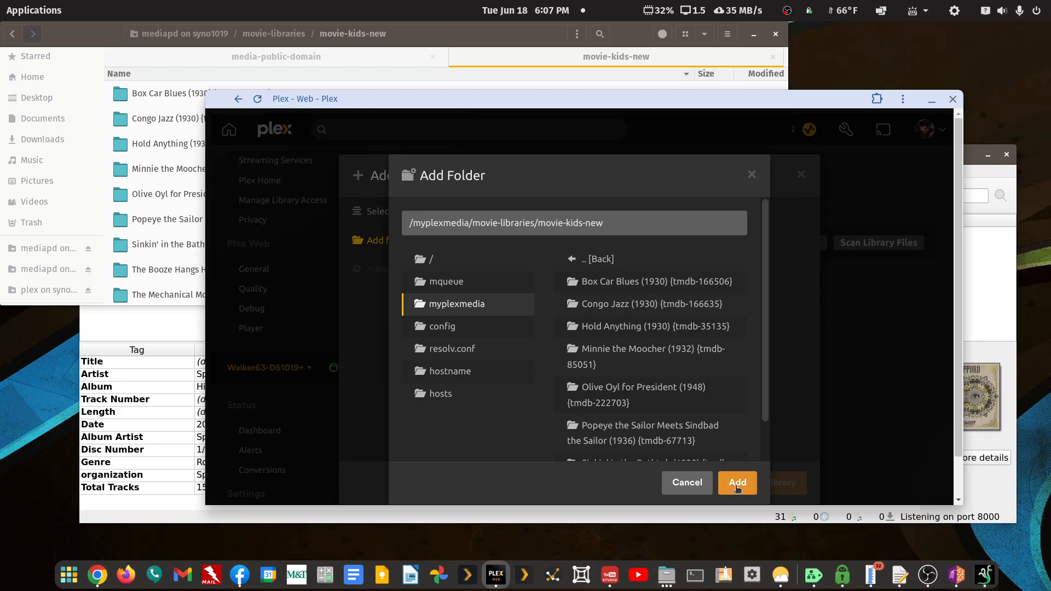
click(738, 484)
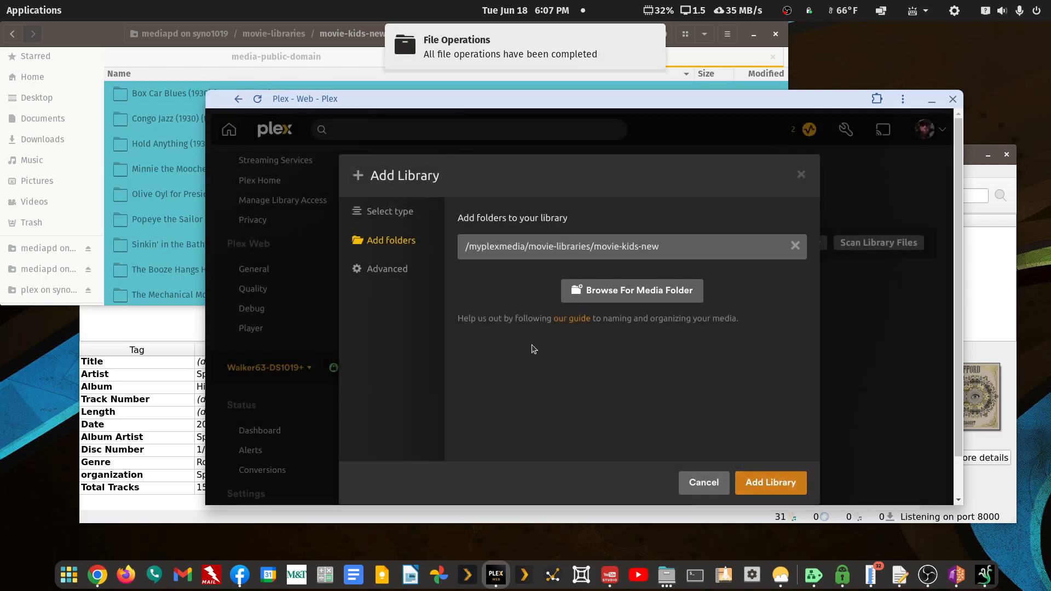
Look through the new library's advanced settings, such as local assets and ratings source, and cancel adding the library
click(382, 273)
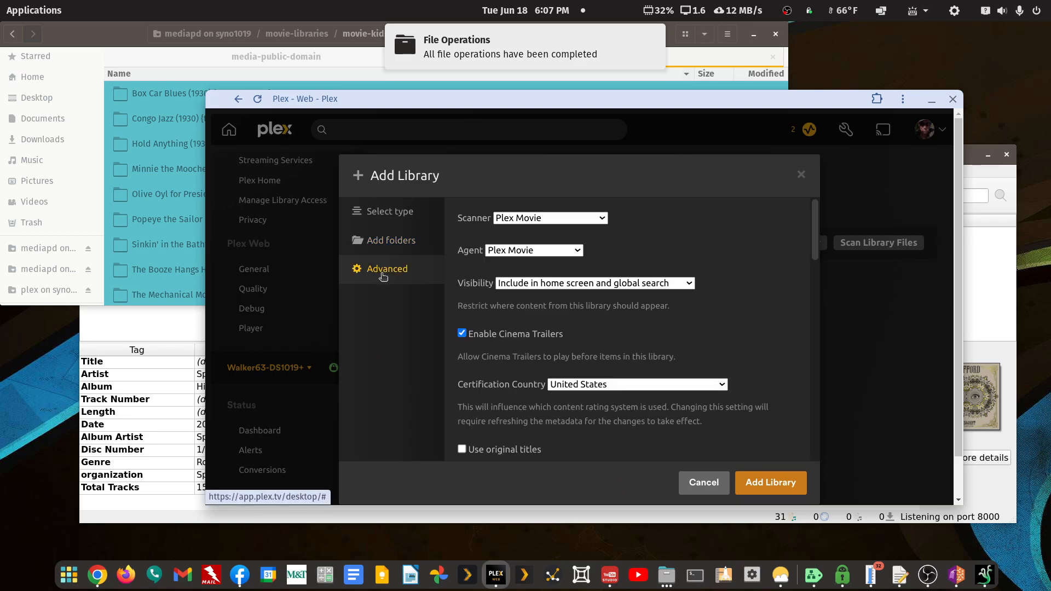
scroll(507, 389, down, 10)
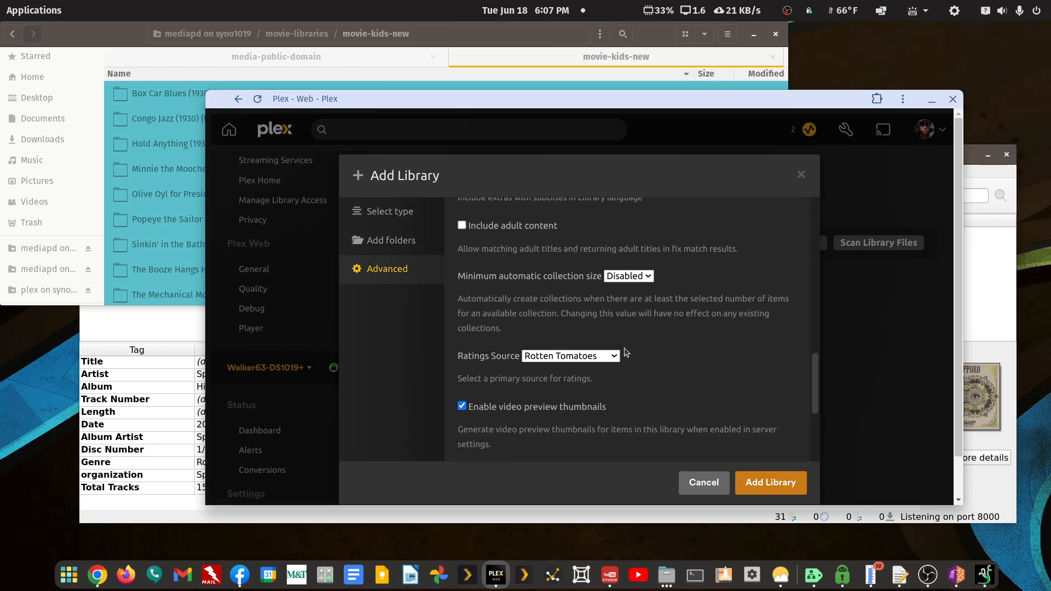
scroll(626, 353, up, 2)
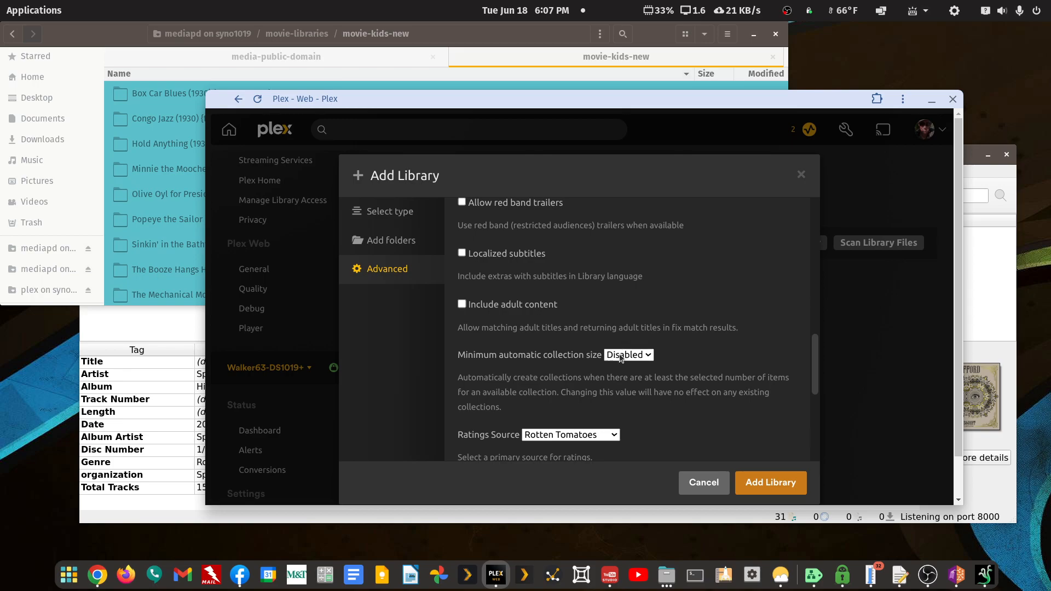
scroll(621, 358, up, 5)
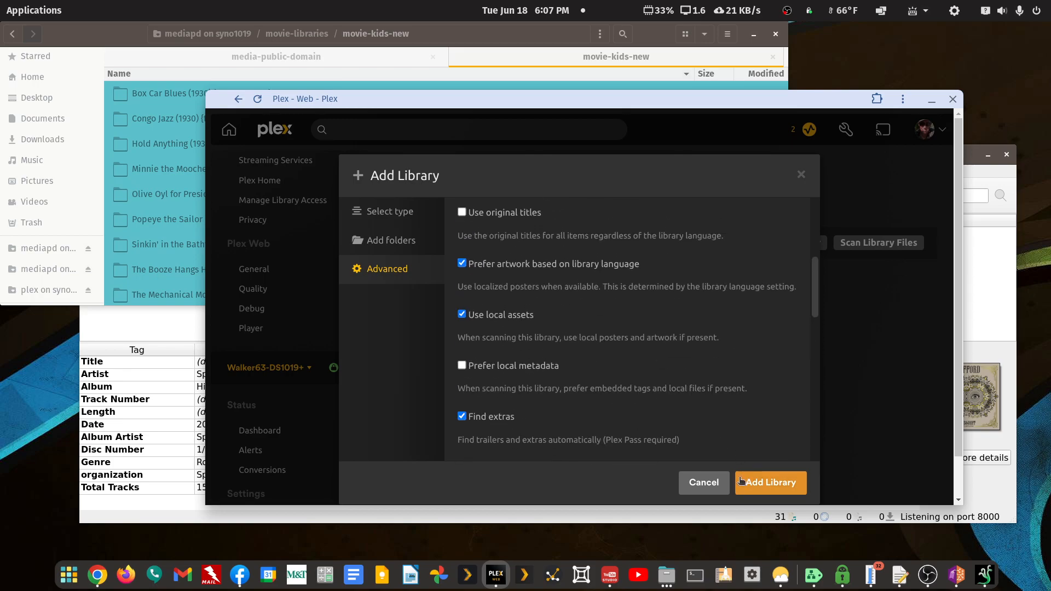
click(703, 482)
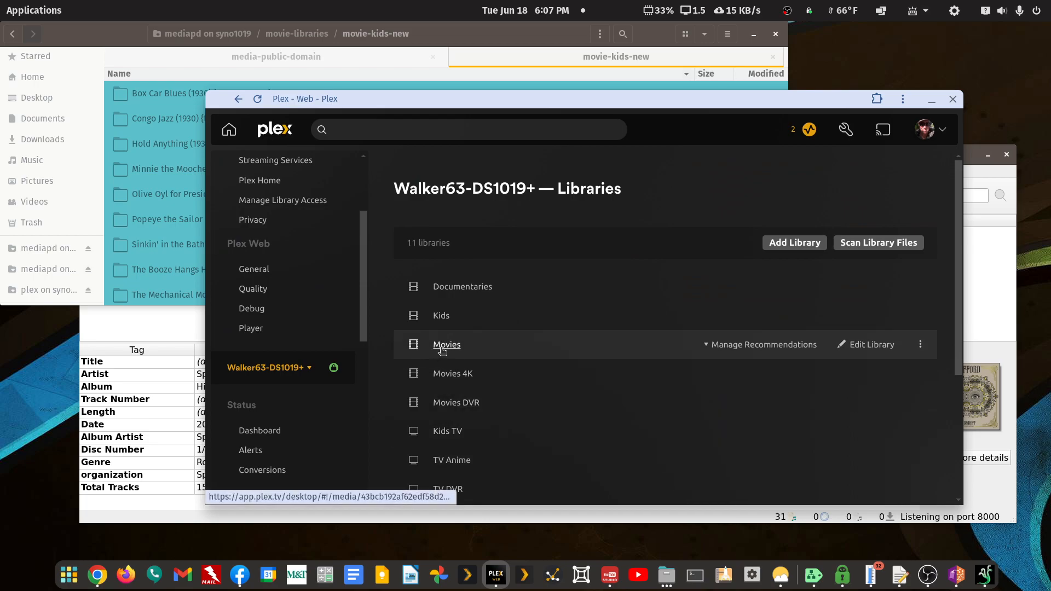
Add the /myplexmedia/movie-libraries/movie-kids-new folder to the existing Kids library and save the changes
scroll(460, 361, down, 3)
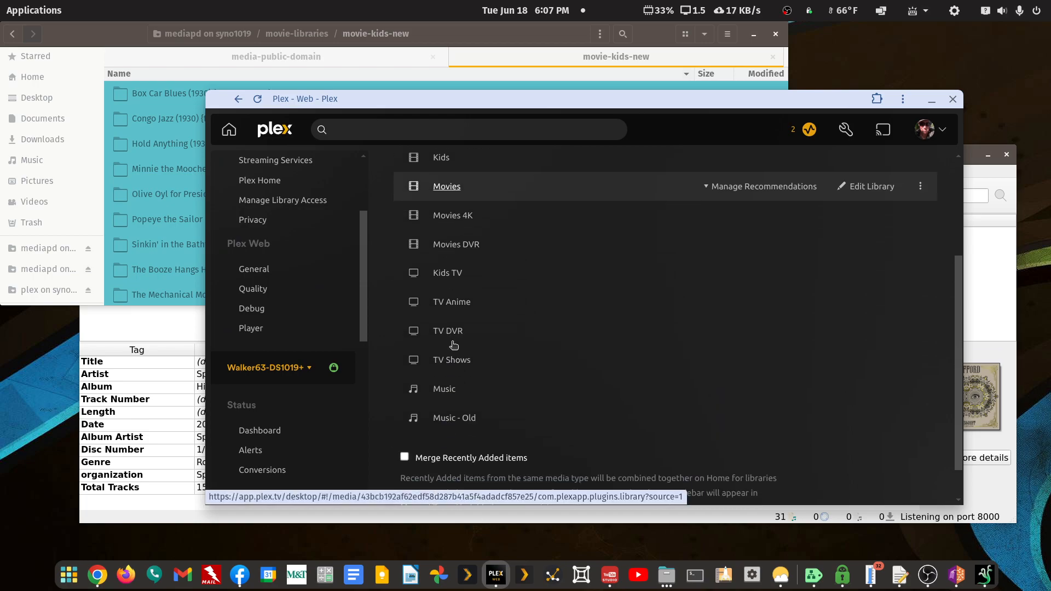
scroll(469, 391, up, 2)
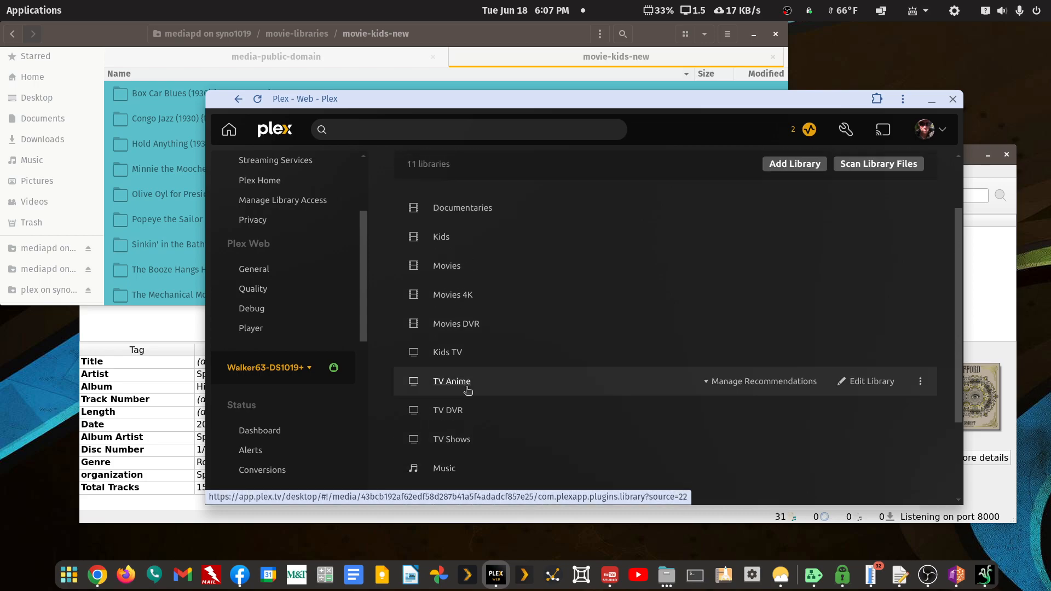
scroll(467, 390, up, 2)
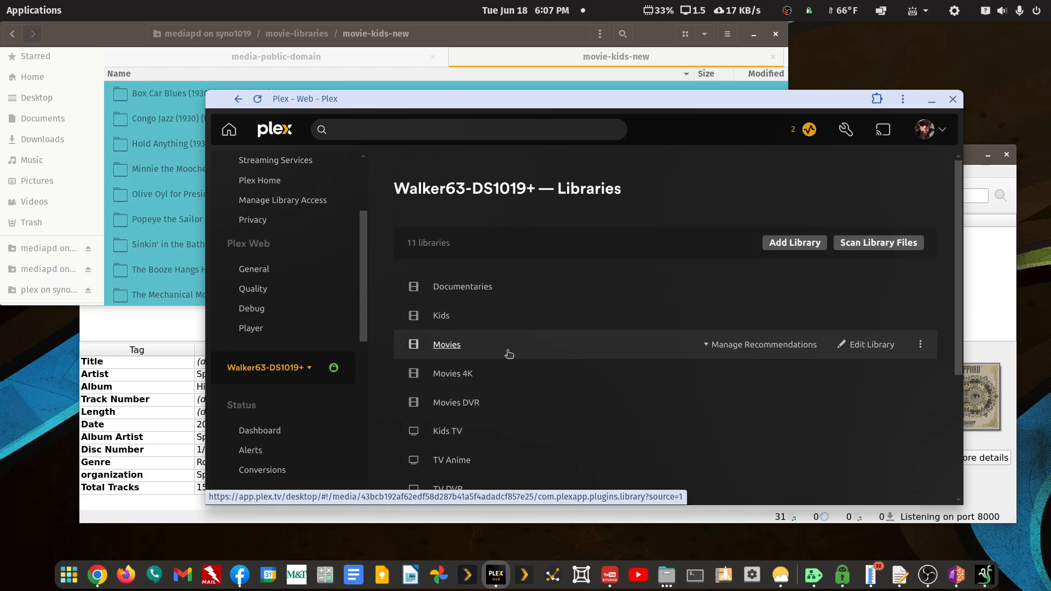
scroll(508, 350, down, 3)
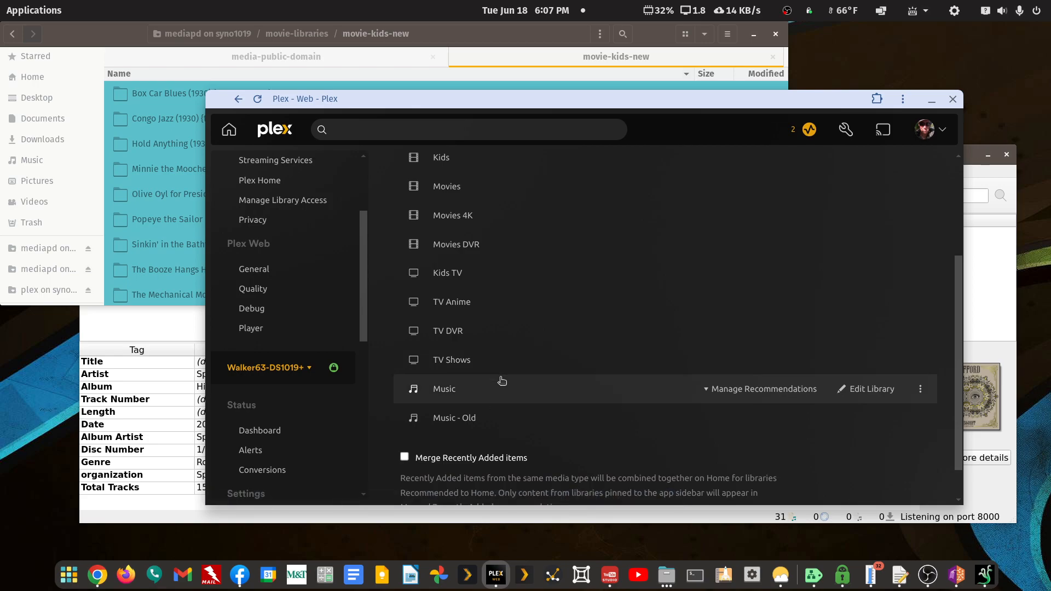
scroll(502, 380, up, 2)
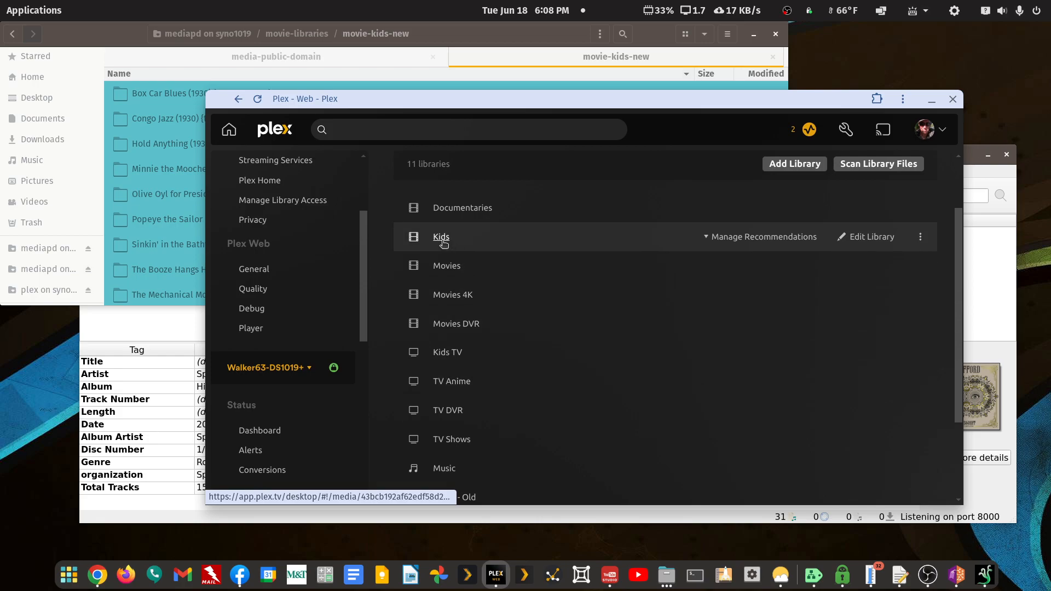
click(867, 238)
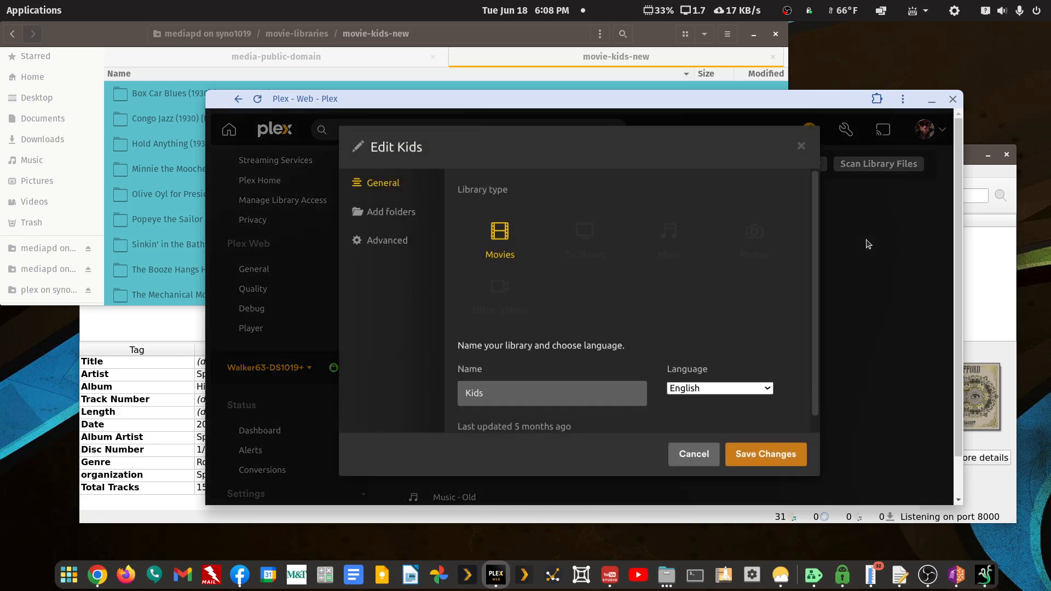
click(393, 243)
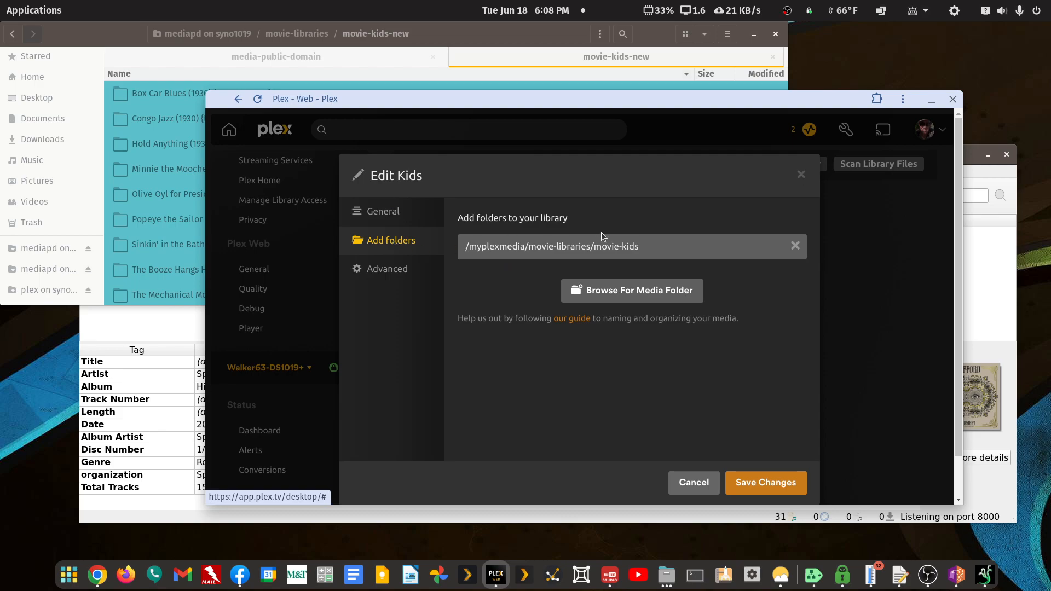
click(651, 295)
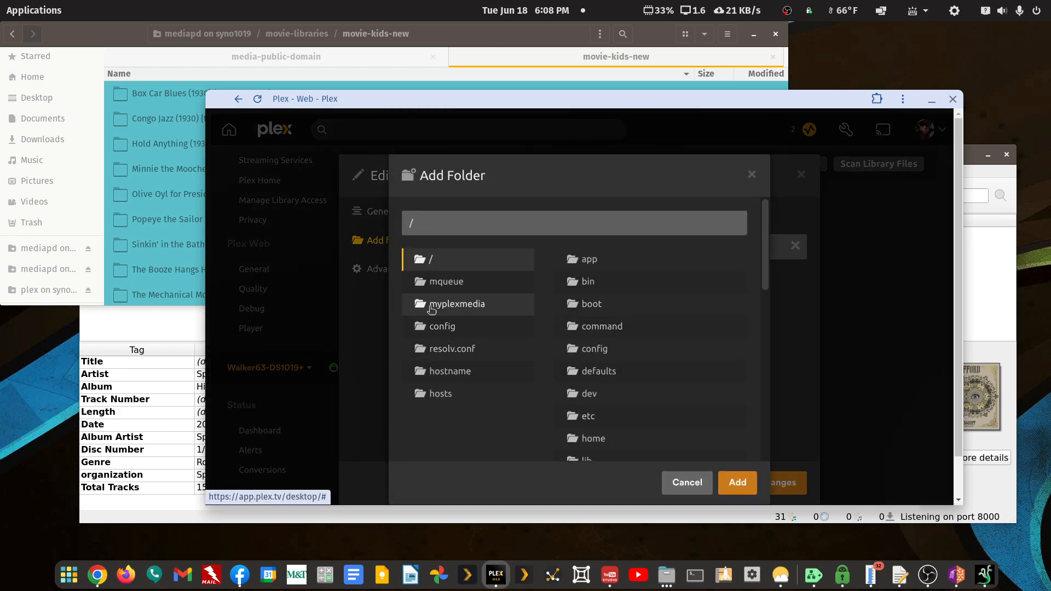
click(430, 308)
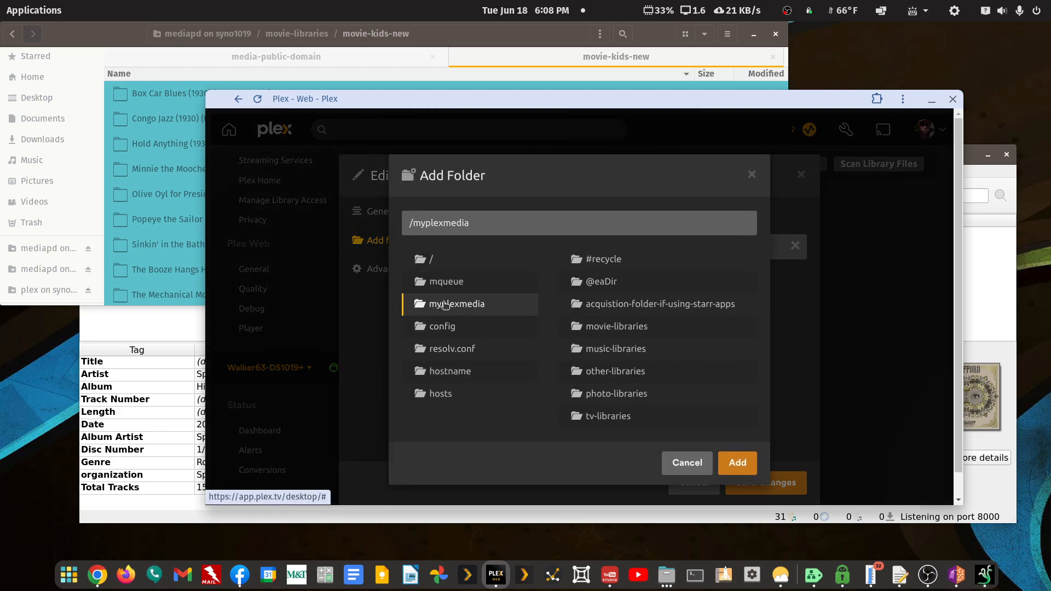
click(626, 328)
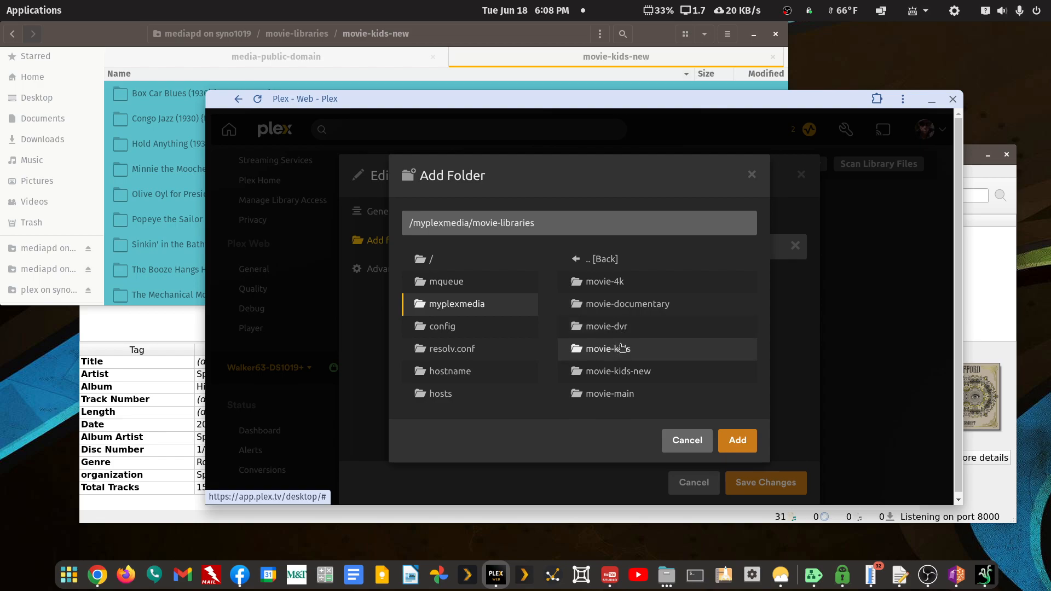
click(619, 373)
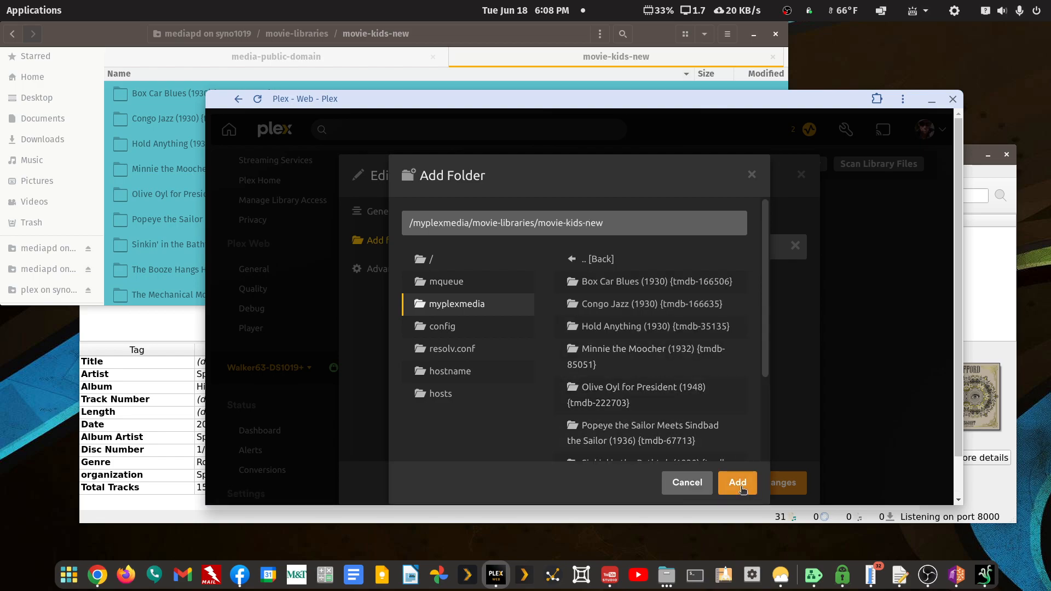
click(747, 481)
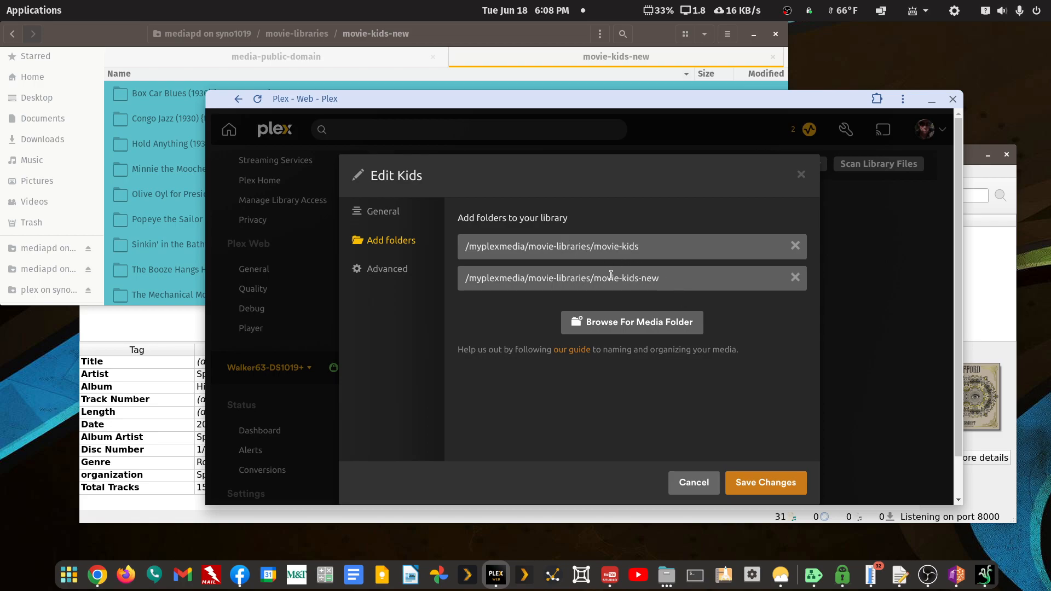
click(780, 485)
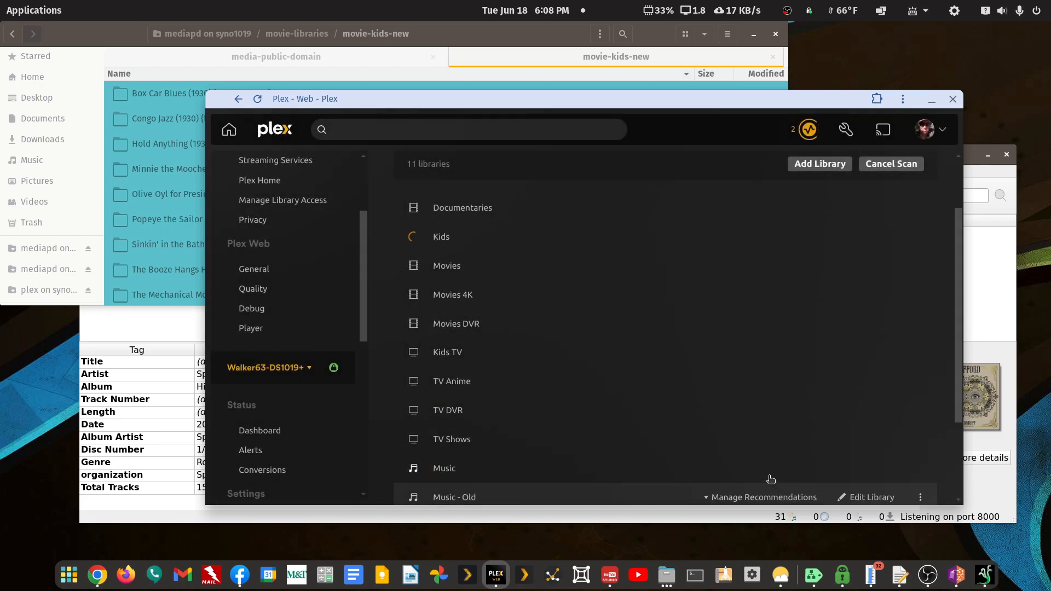
Open the Kids library's full movie list and filter it to show only duplicates
click(441, 236)
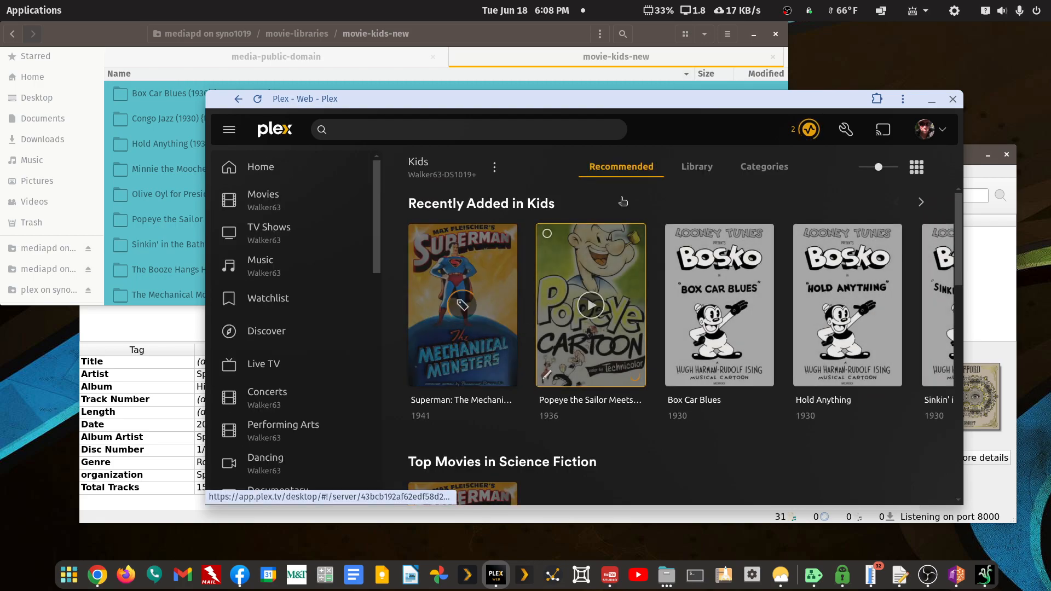
click(694, 166)
click(419, 200)
click(424, 224)
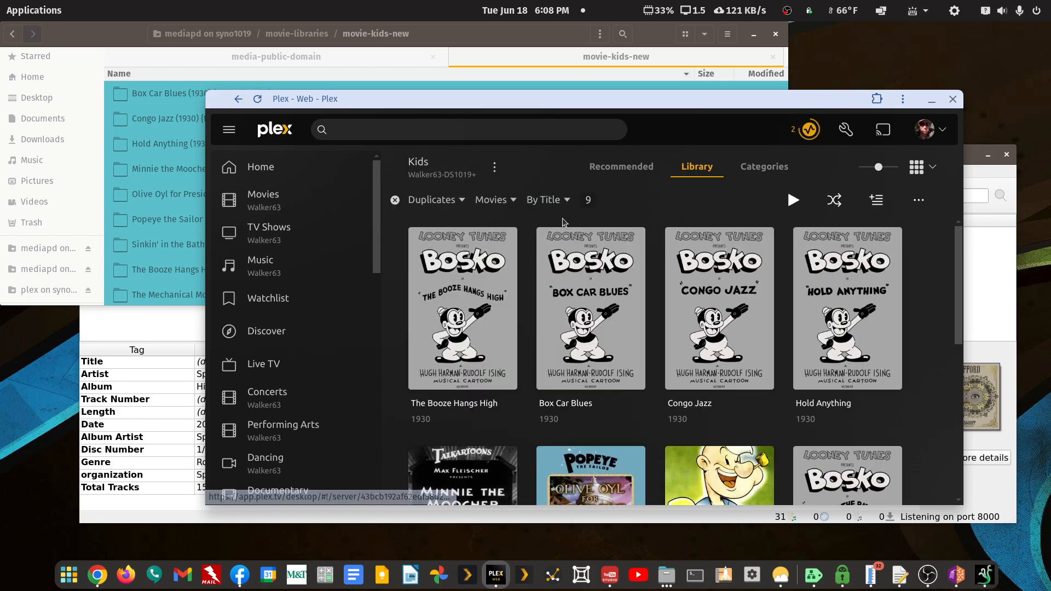
Compare the movie-kids-new folders with the duplicate movies in the Kids library, and clear the Duplicates filter
click(125, 25)
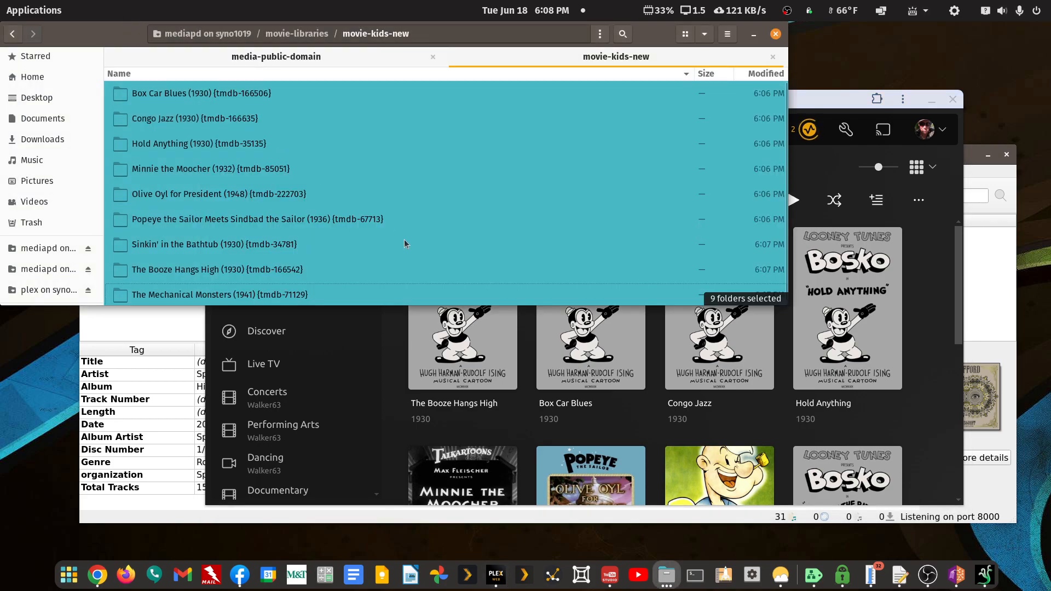
click(839, 98)
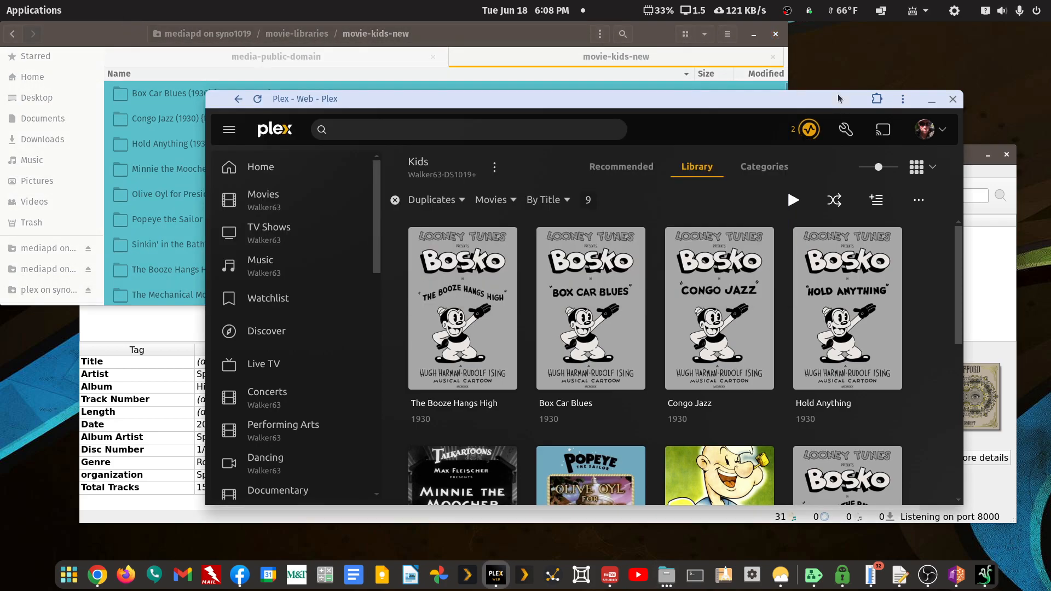
drag(838, 96, 836, 74)
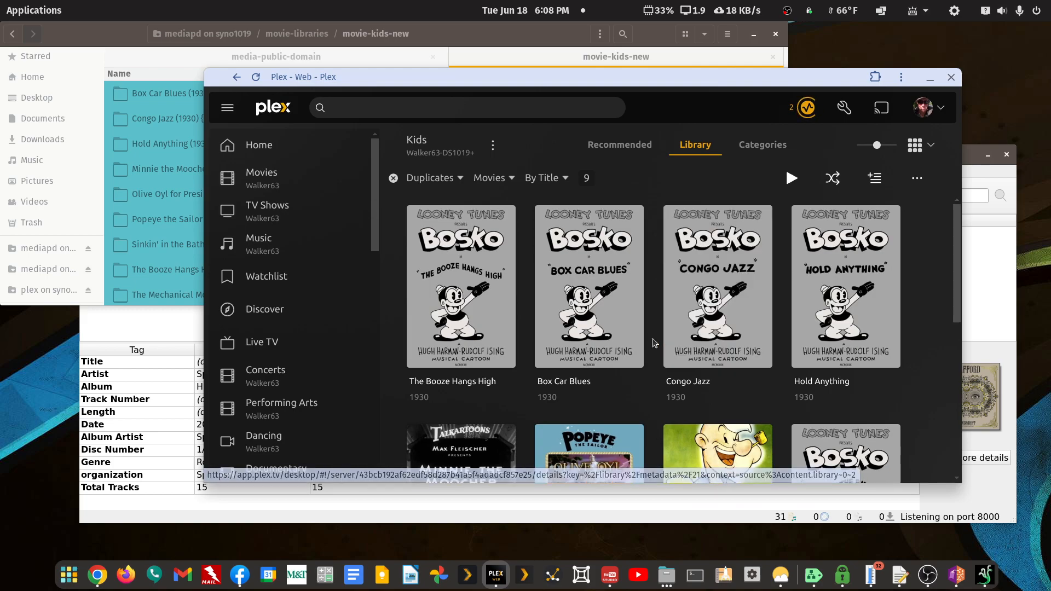
scroll(653, 341, down, 2)
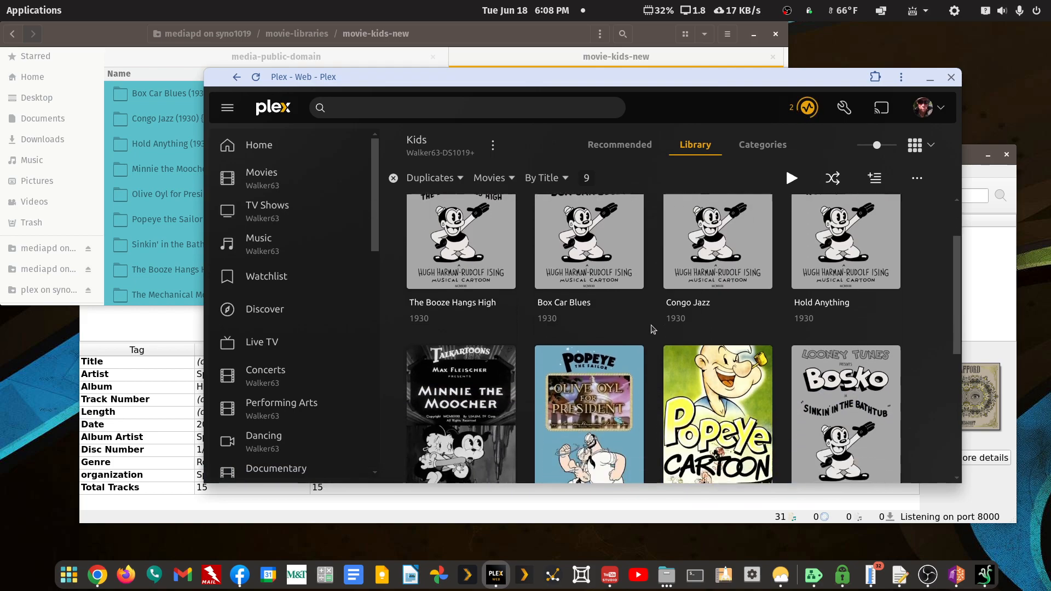
scroll(651, 331, up, 2)
click(393, 178)
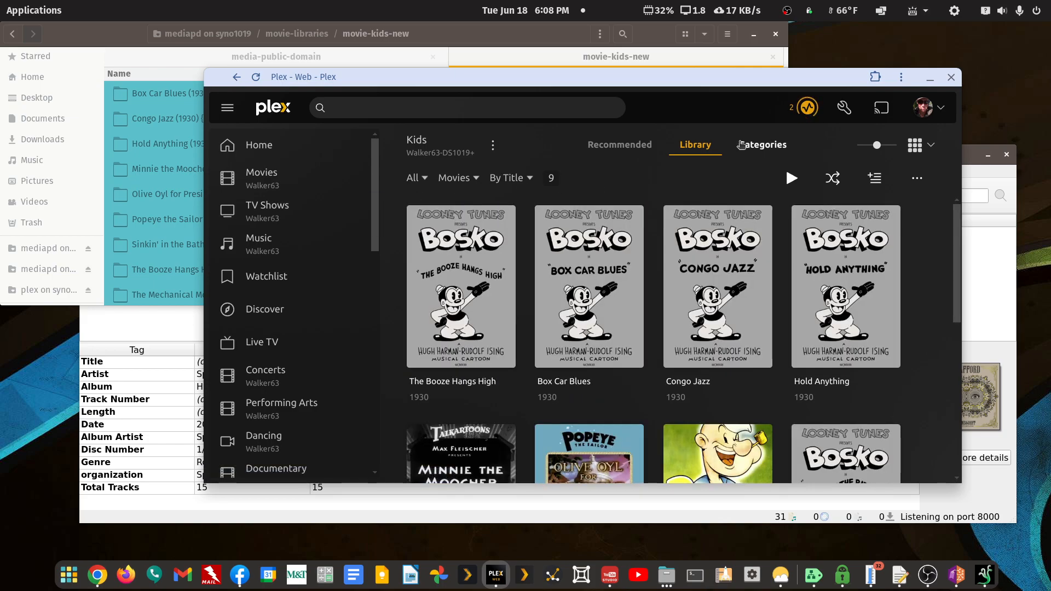
Remove the /myplexmedia/movie-libraries/movie-kids-new folder from the Kids library and save the changes
click(493, 146)
mouse_move(515, 236)
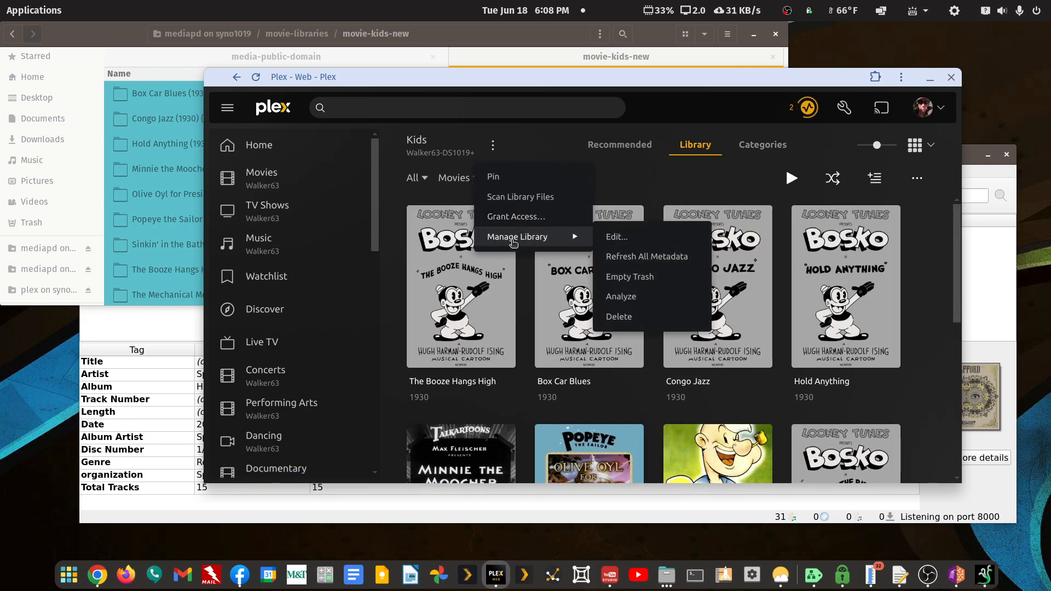
click(619, 237)
click(400, 218)
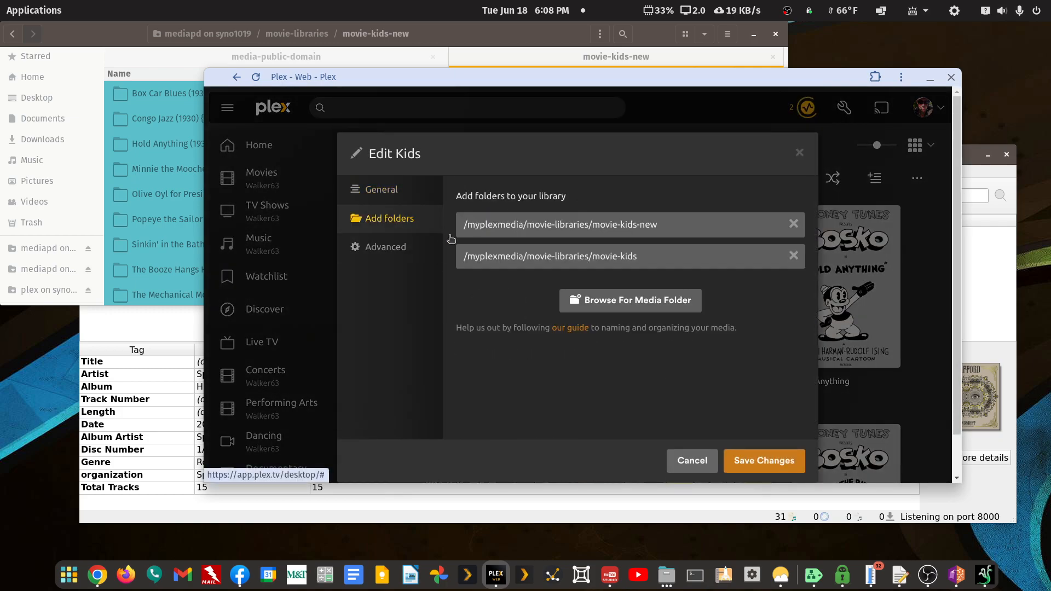
click(795, 225)
click(762, 464)
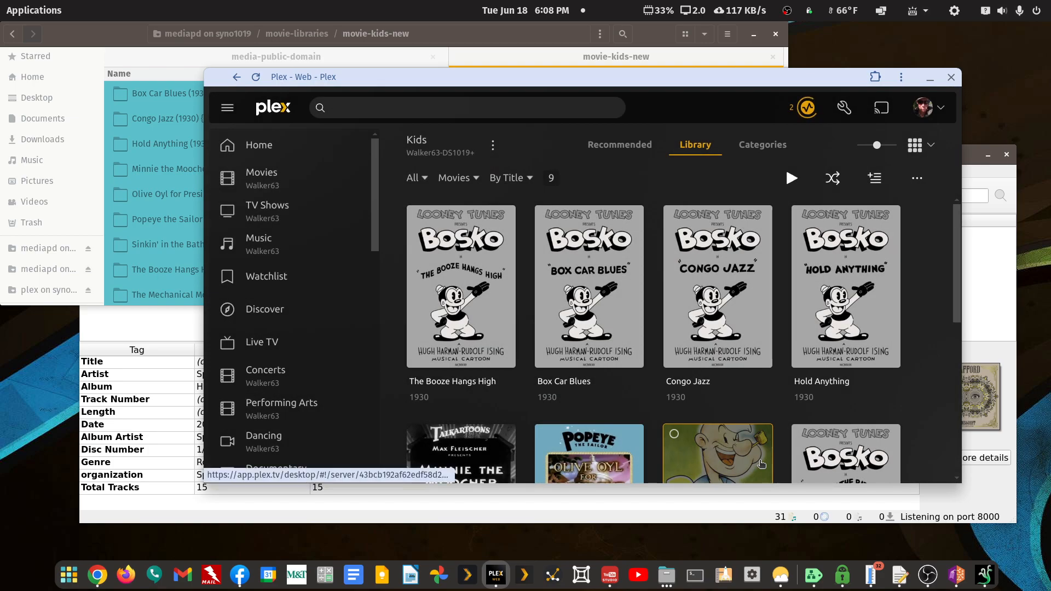
Check the current activity on the Plex servers
click(808, 108)
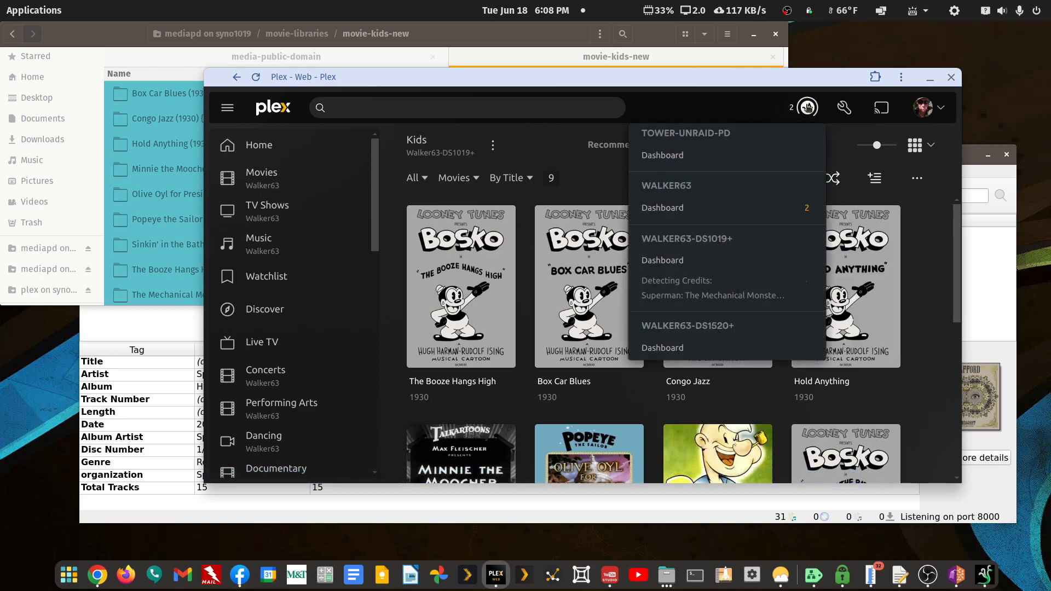
click(808, 108)
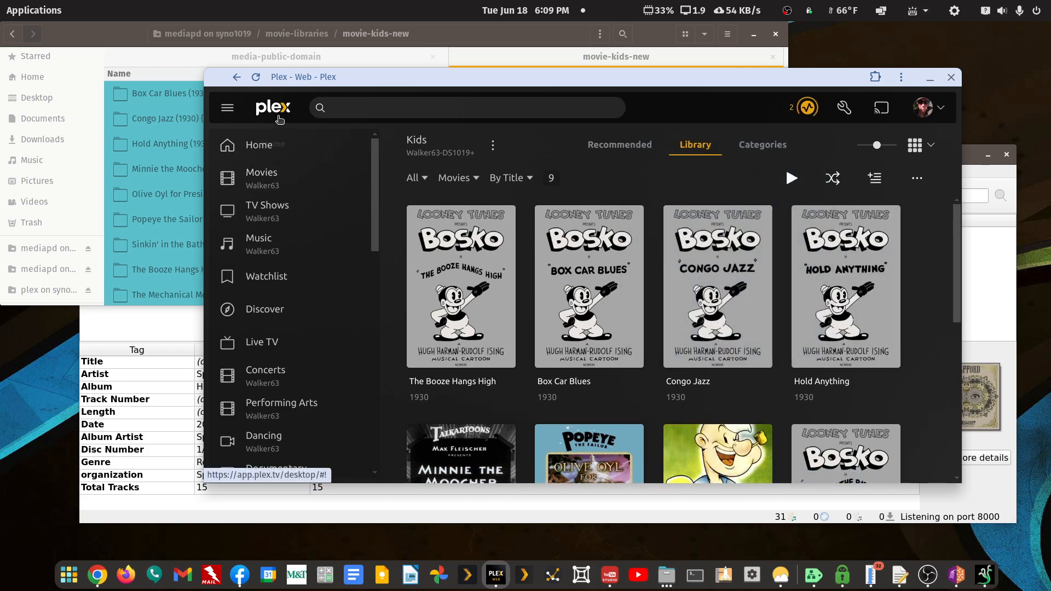
click(807, 108)
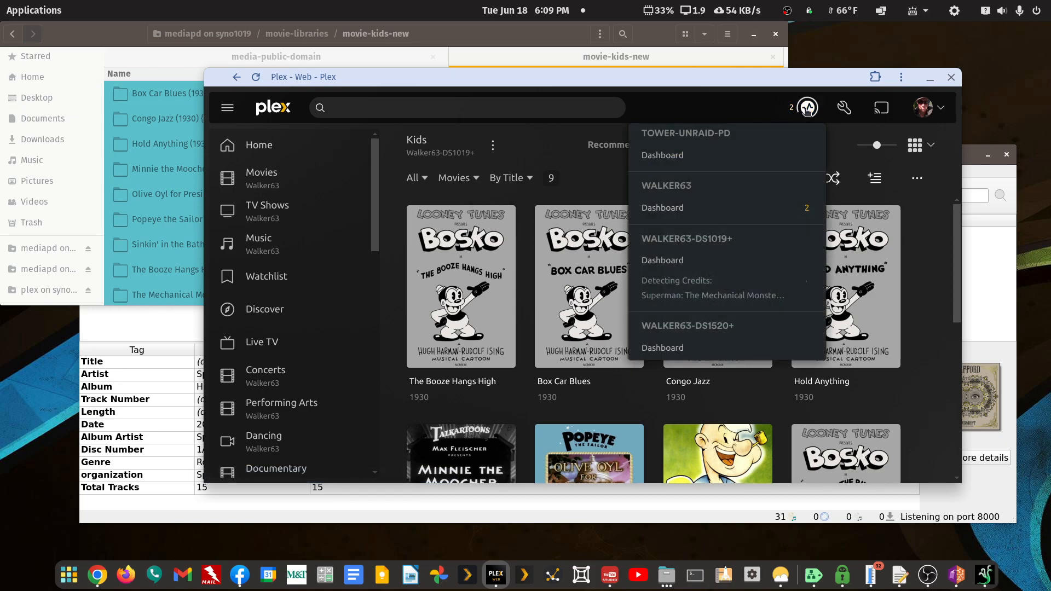
click(807, 108)
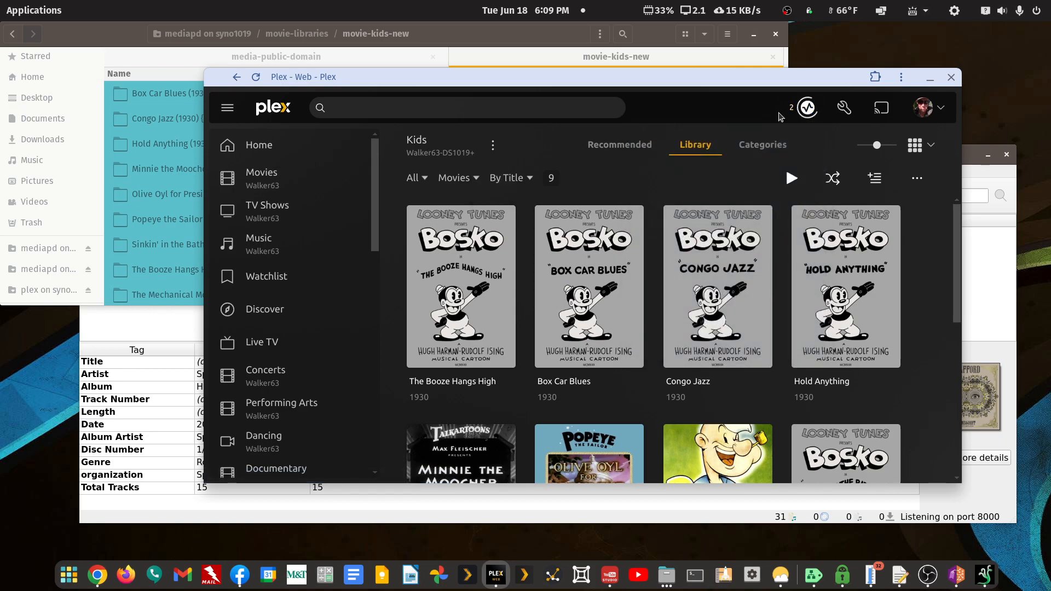
Scan the Kids library's files and check the server activity while it runs
click(492, 146)
click(507, 199)
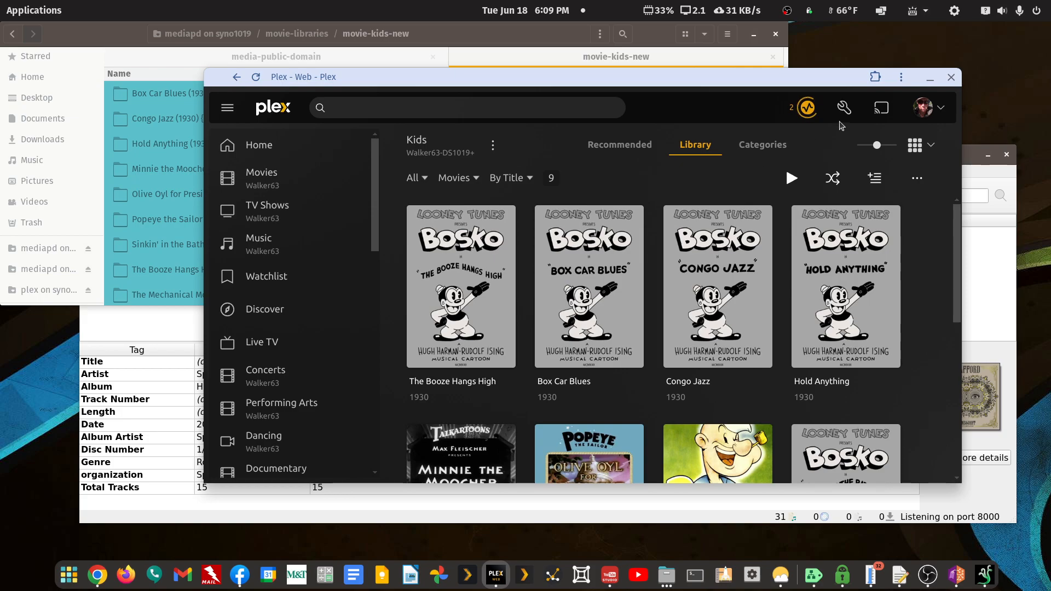
click(813, 110)
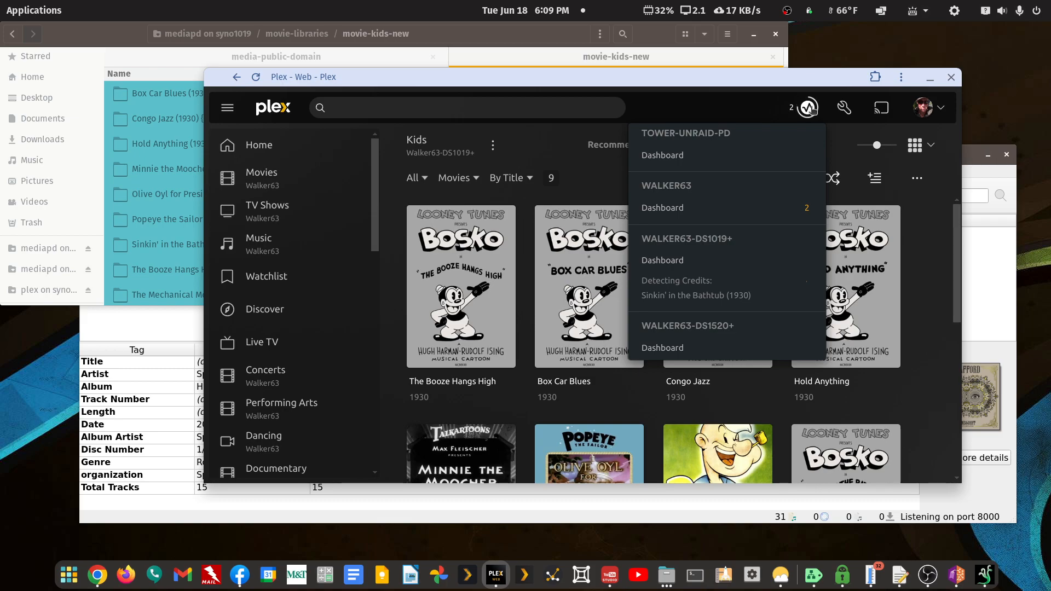
click(813, 110)
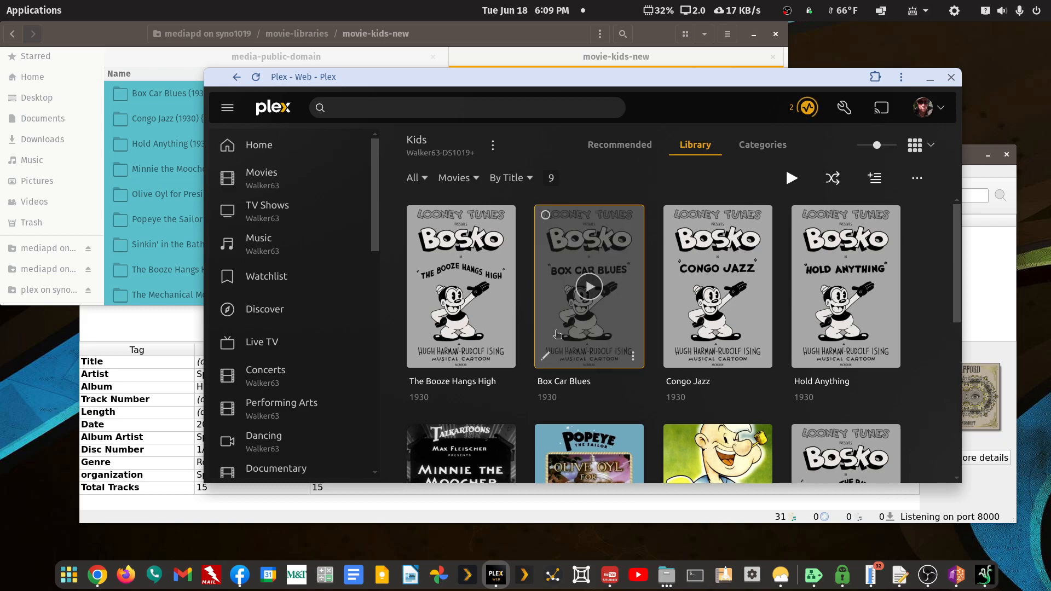
click(810, 108)
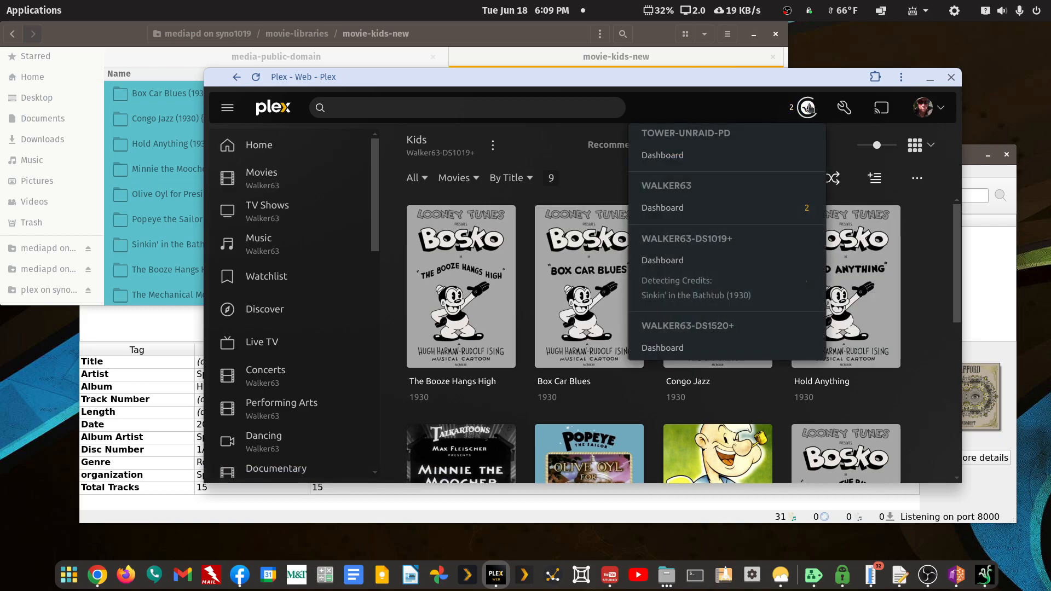
click(810, 108)
Filter the Kids library by duplicates to check for remaining ones, and clear the filter
click(470, 181)
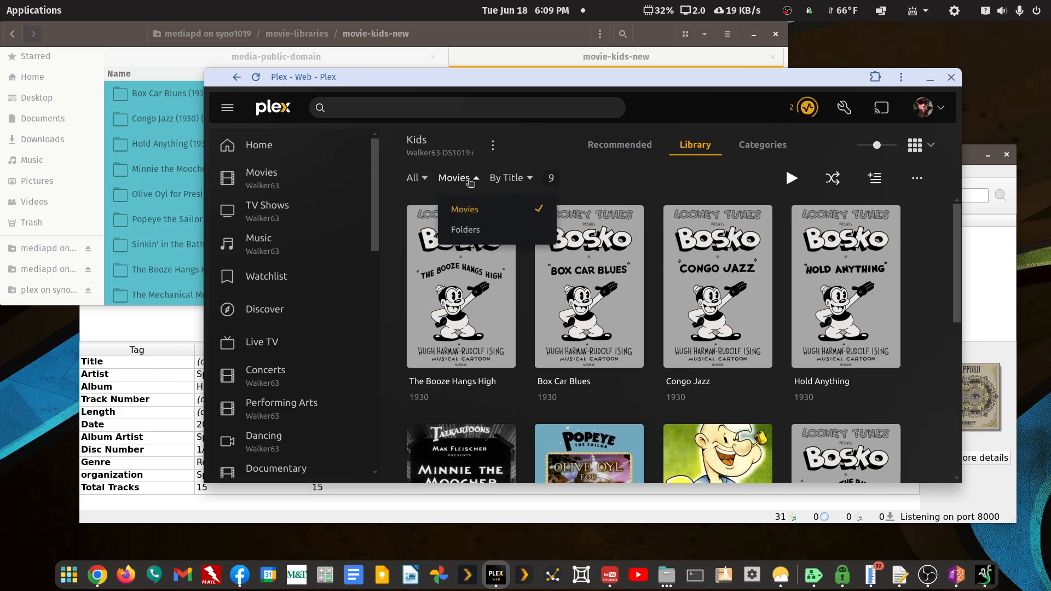
click(473, 179)
click(413, 178)
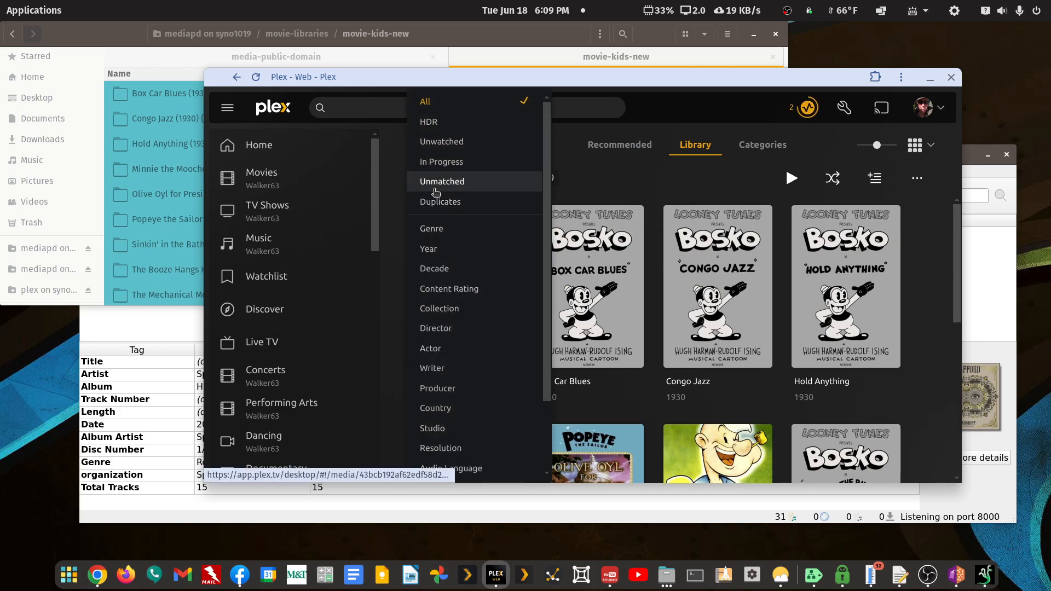
click(440, 202)
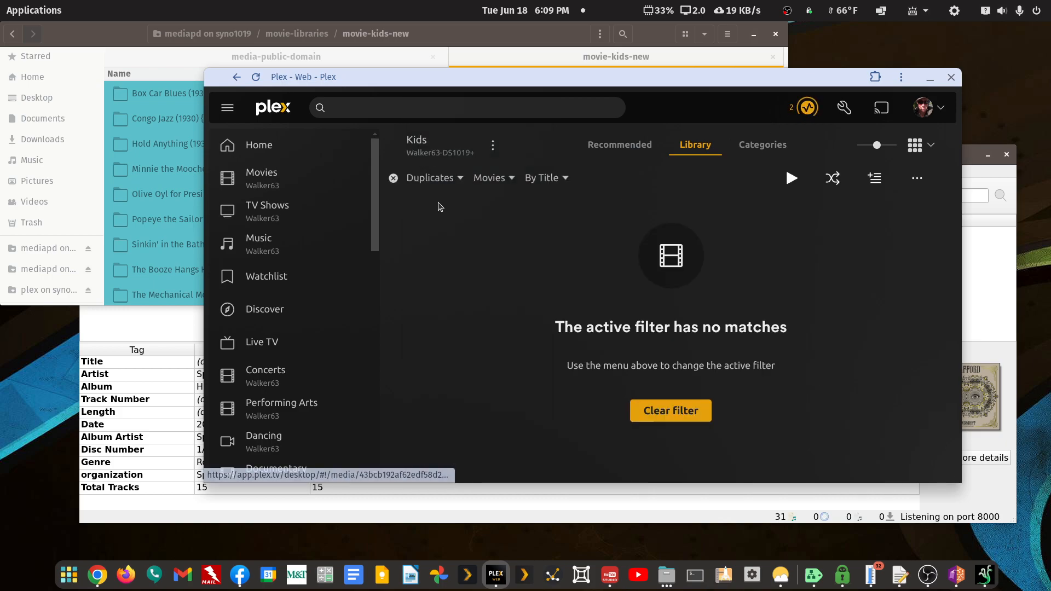
click(392, 182)
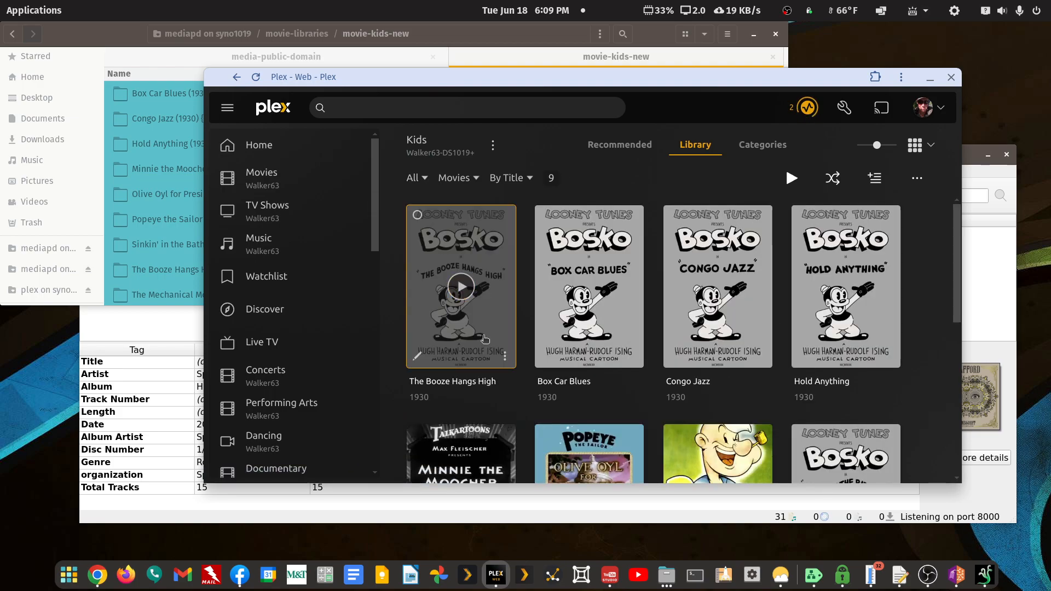
Add the line "Custom Metadata!!!" below the existing summary text of The Booze Hangs High
click(417, 356)
scroll(521, 329, down, 5)
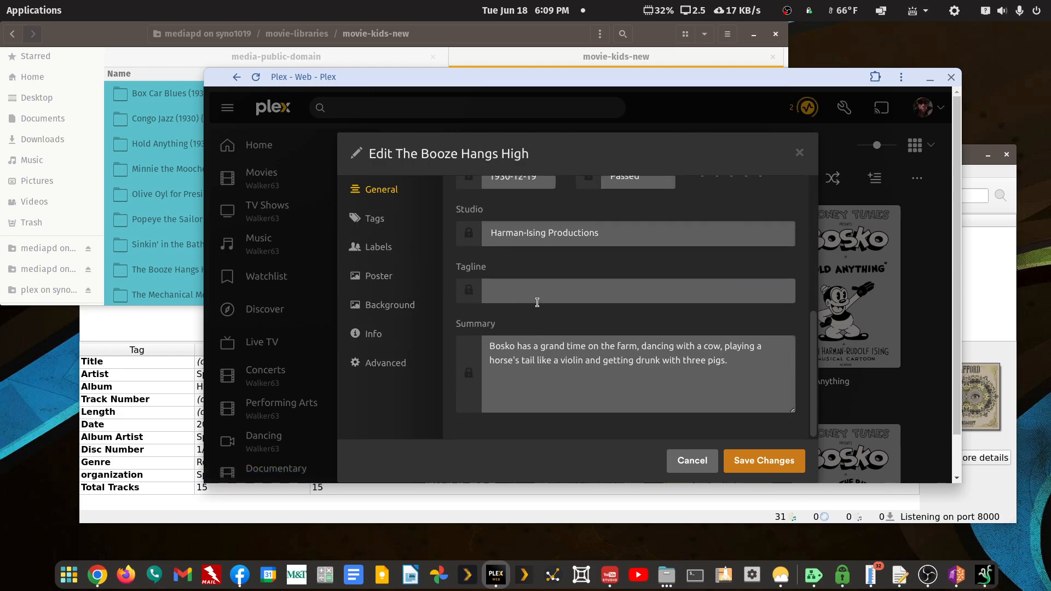
click(769, 366)
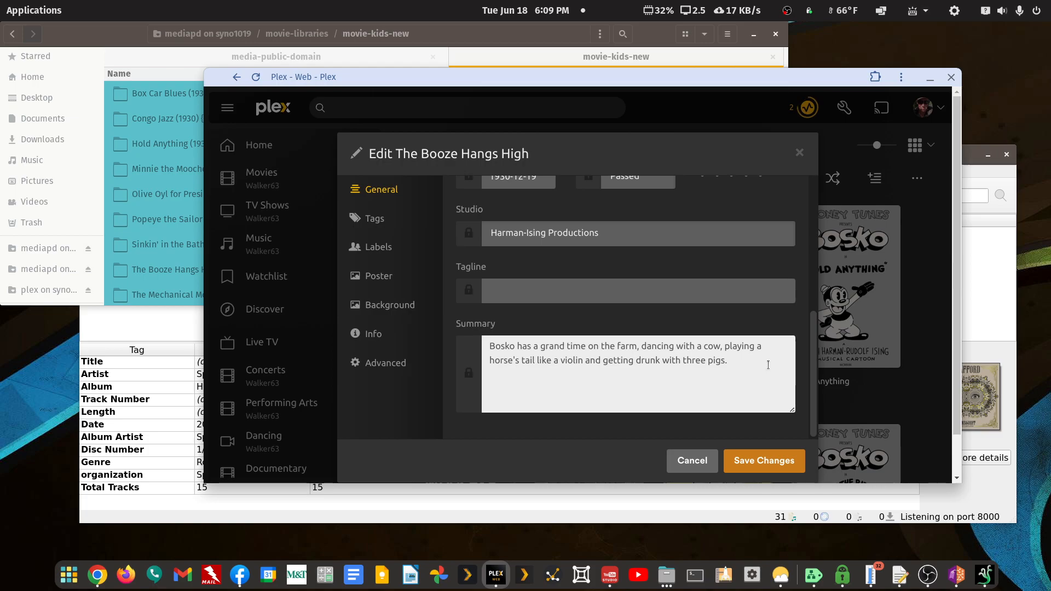
key(Return)
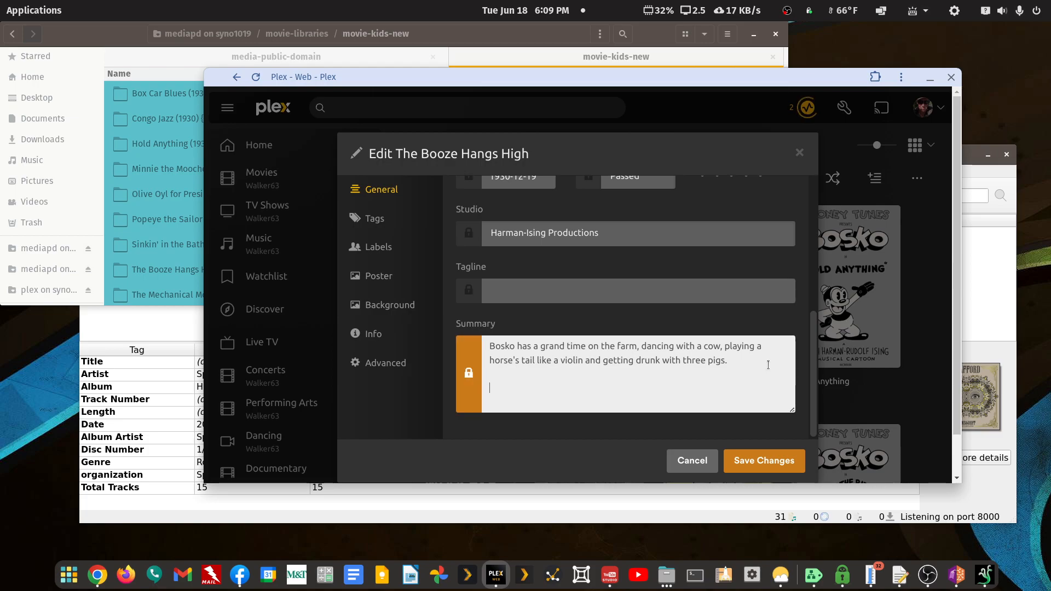
text(Custom Metadata)
Copy the added "Custom Metadata!!!" line from the summary and save the changes to The Booze Hangs High
key(shift+Left)
key(shift+Left)
key(shift+Left)
key(shift+Left)
key(shift+Left)
key(shift+Left)
key(shift+Left)
key(shift+Left)
key(shift+Left)
key(shift+Left)
key(shift+Left)
key(shift+Left)
key(shift+Left)
key(shift+Left)
key(shift+Left)
key(shift+Left)
key(shift+Left)
key(shift+Left)
key(shift+Left)
key(ctrl+c)
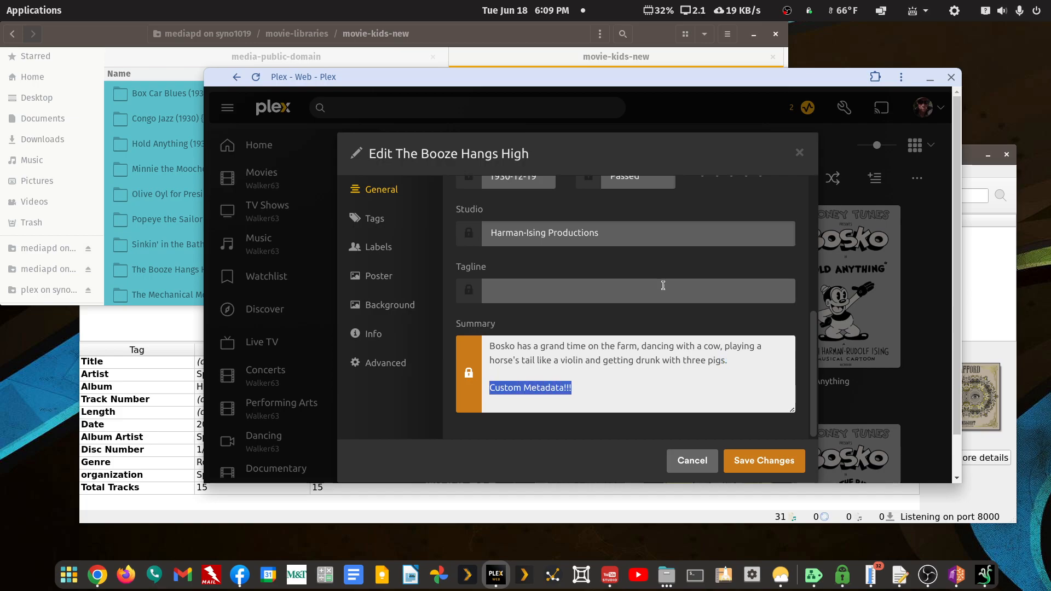
click(764, 460)
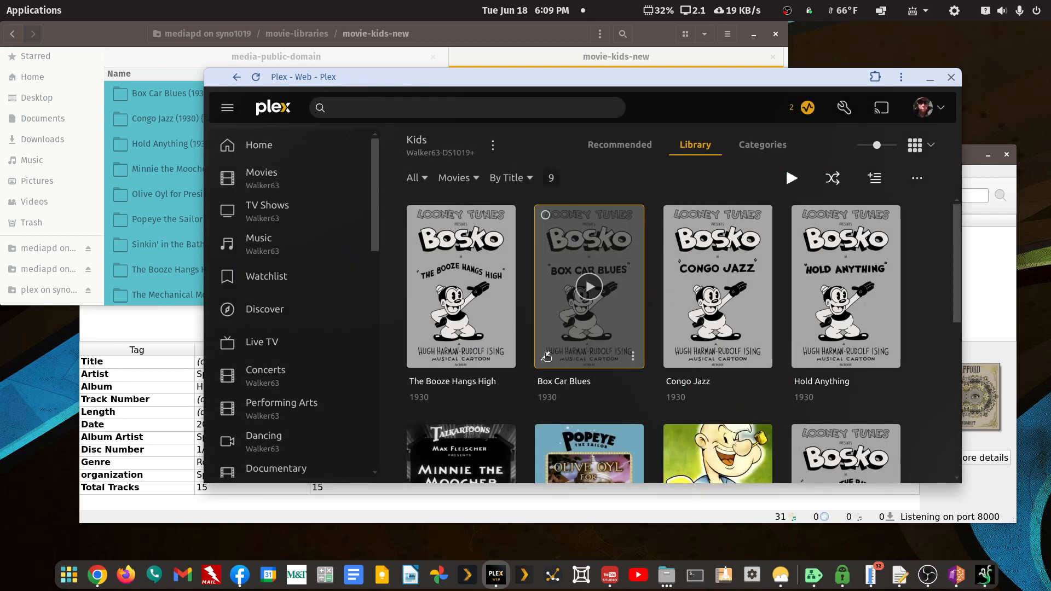
Paste the copied "Custom Metadata!!!" line below the summary text of Box Car Blues and save the changes
click(545, 359)
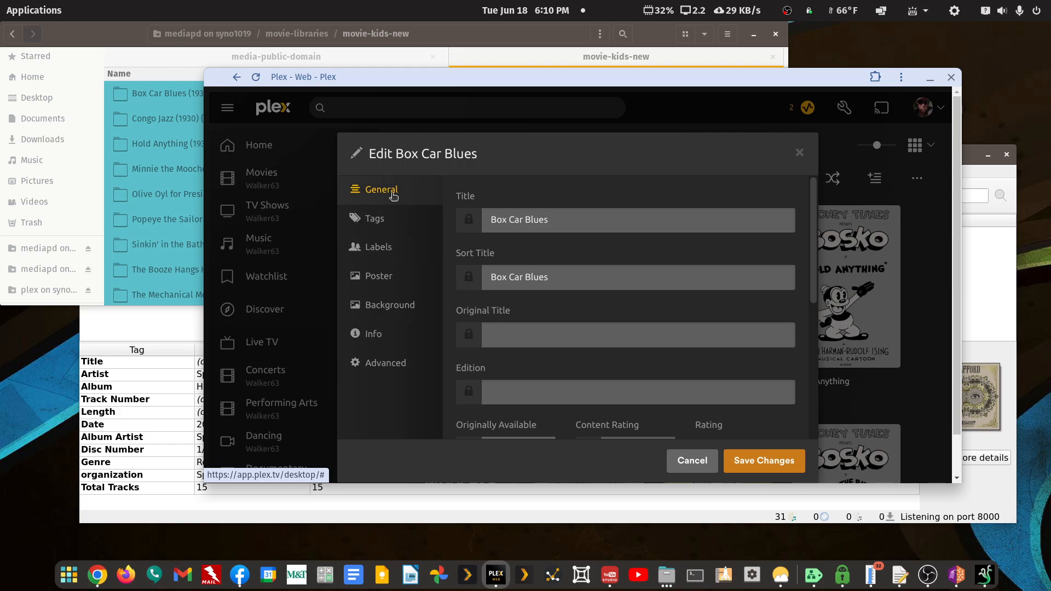
scroll(616, 334, down, 5)
click(741, 347)
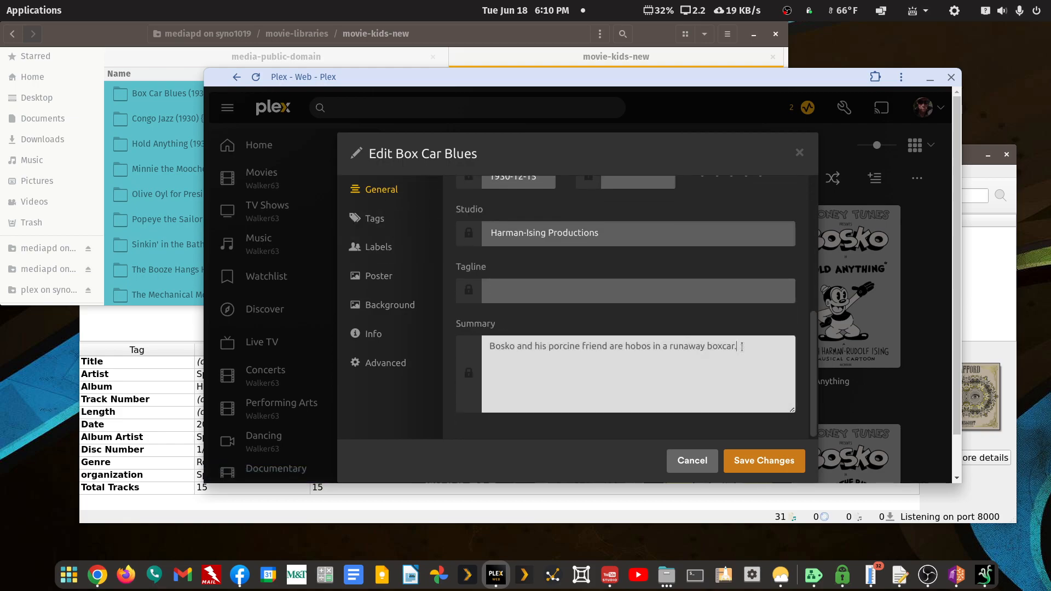
key(Return)
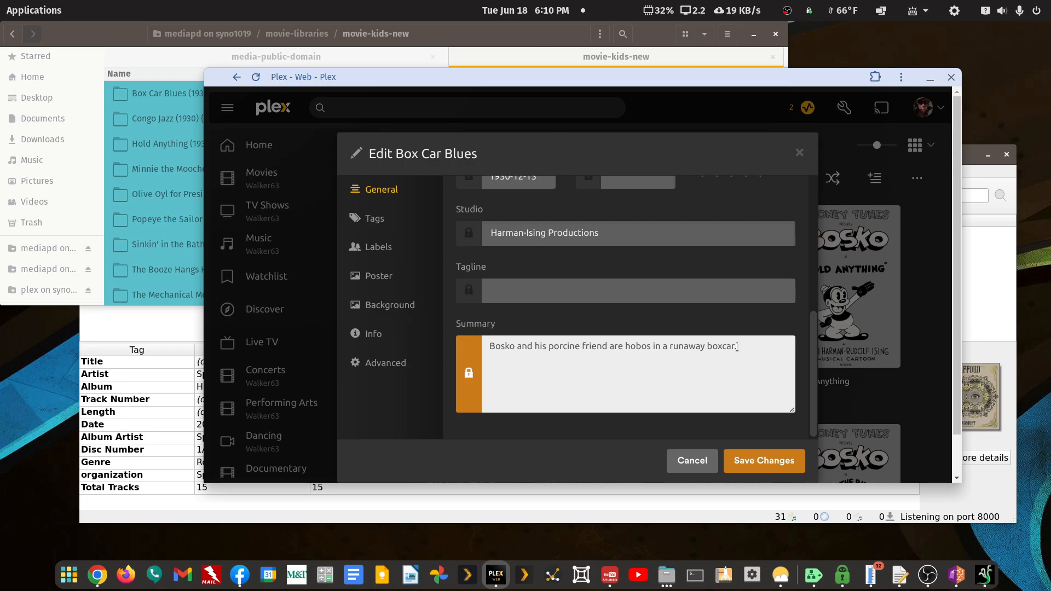
key(ctrl+v)
click(767, 460)
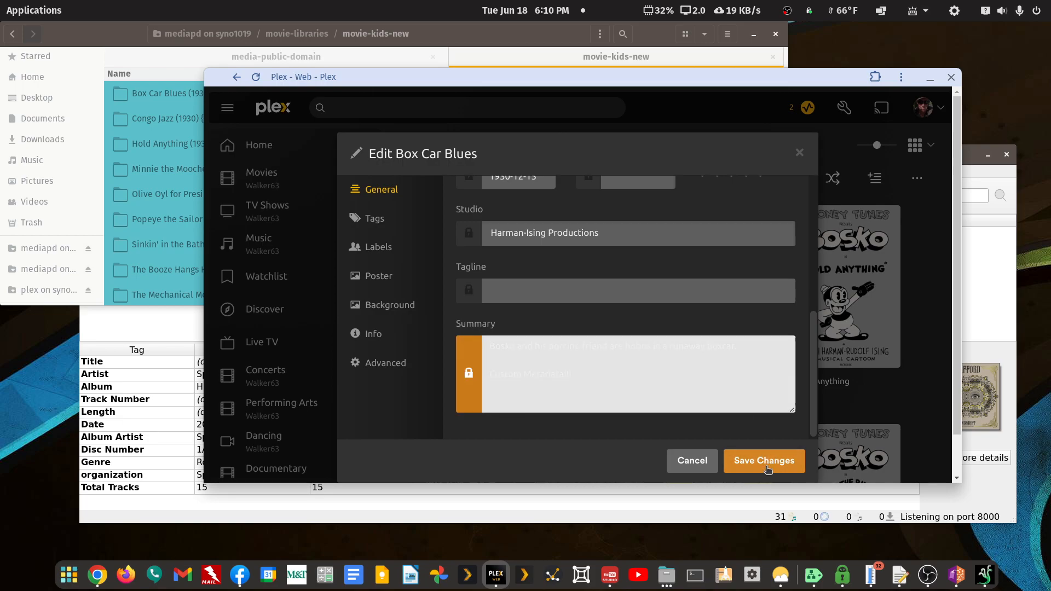
Add the line "Custom Metadata!!!" below Congo Jazz's summary text, save the changes and open the movie's details page
click(676, 357)
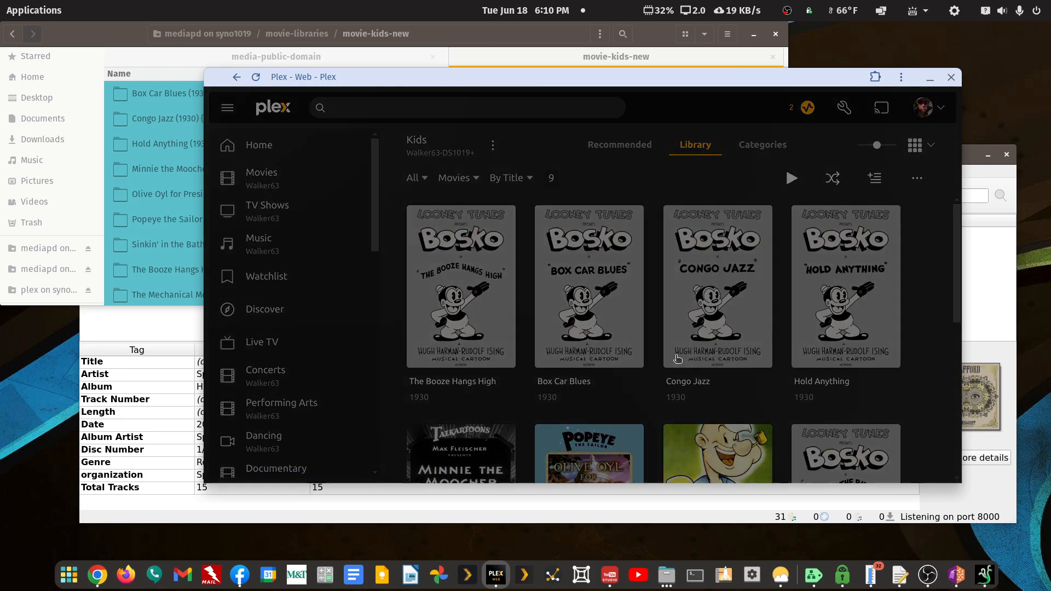
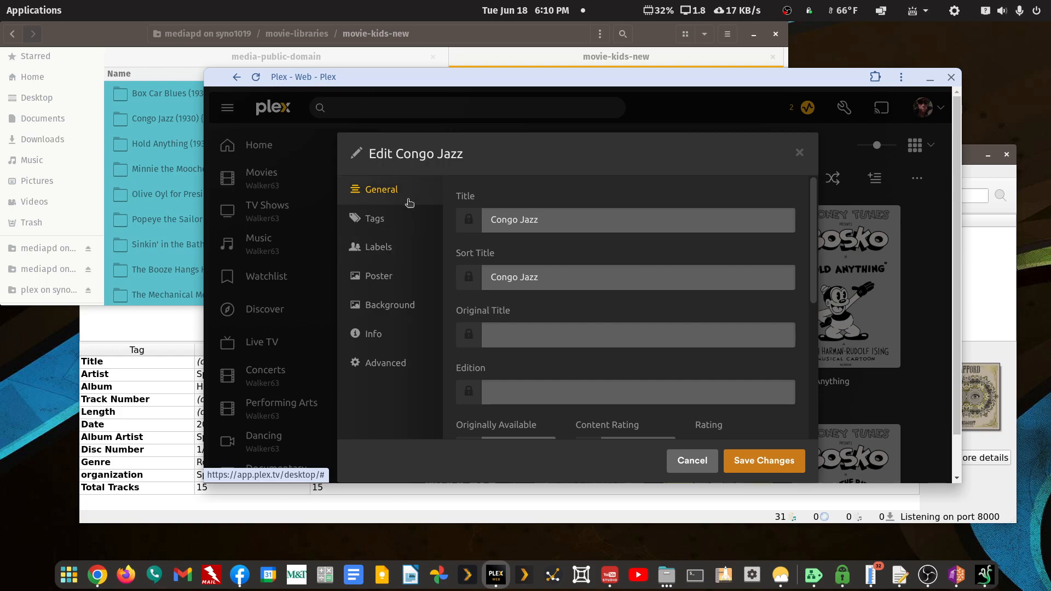
scroll(629, 356, down, 5)
click(623, 373)
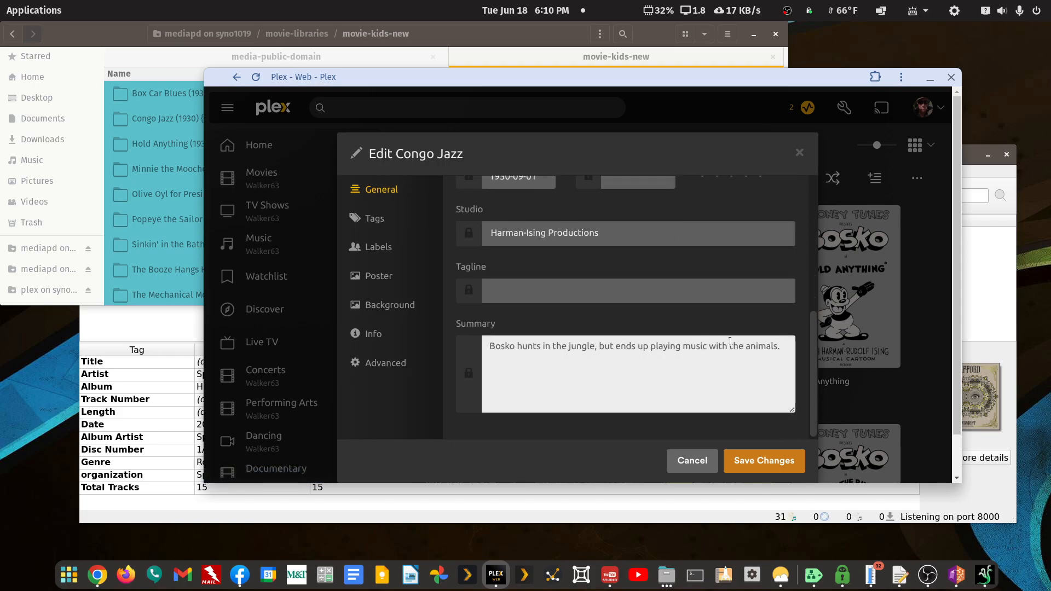
key(Return)
key(Return)
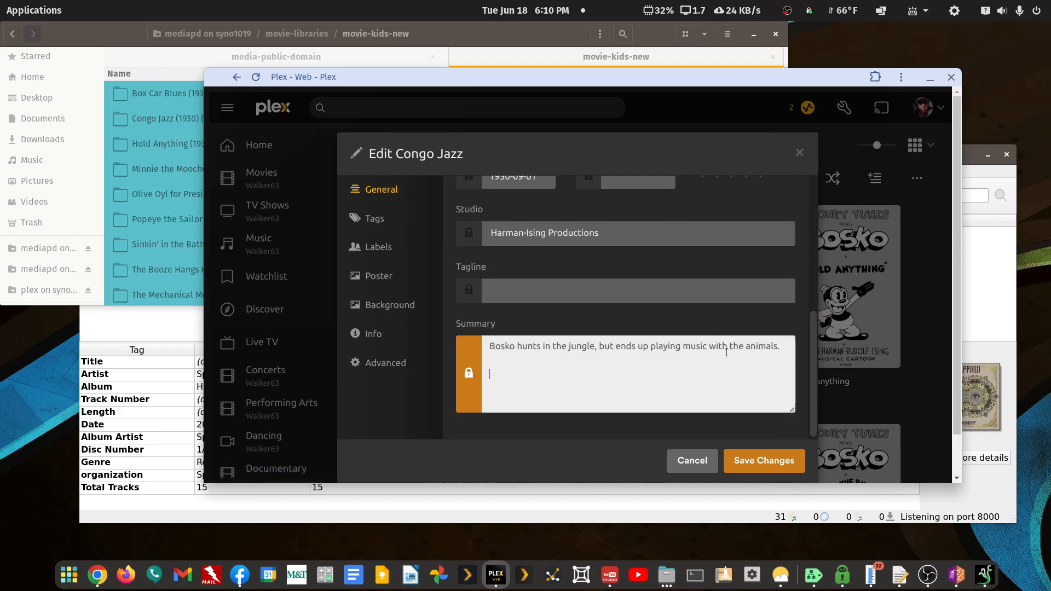
text(Custom Metadata!!)
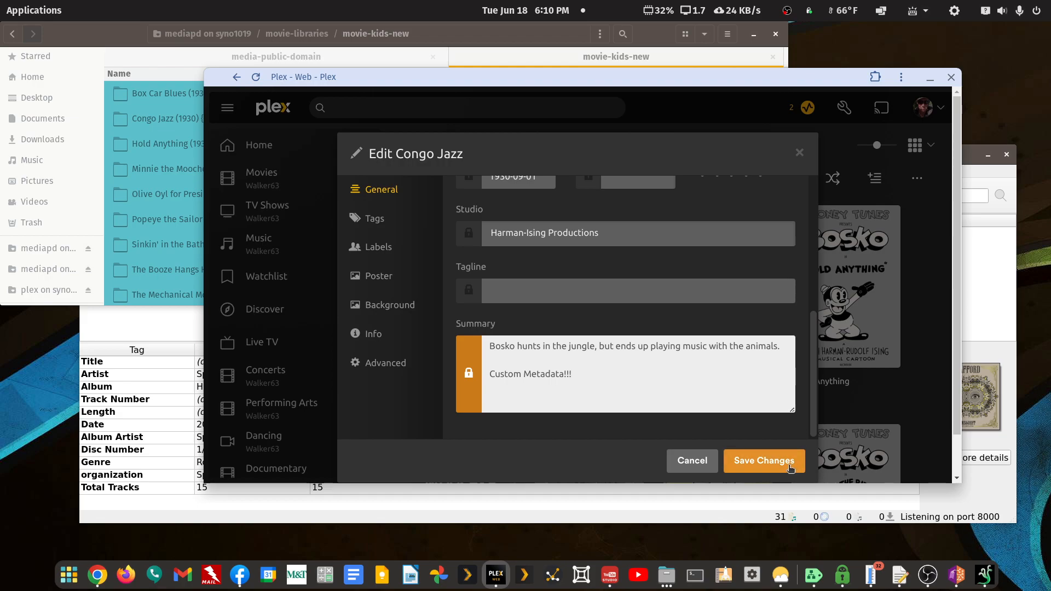
click(764, 460)
click(757, 309)
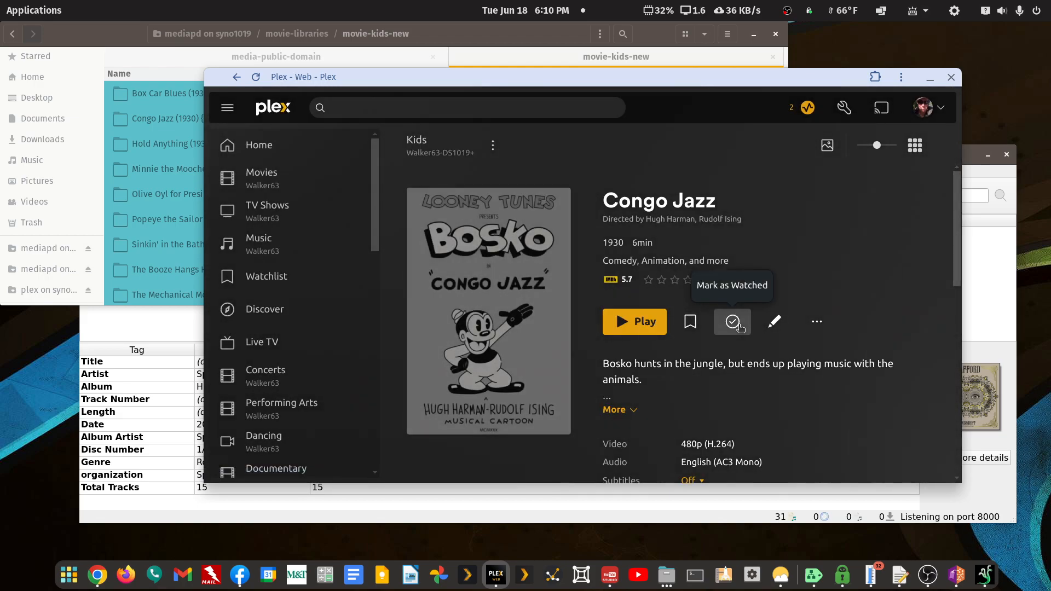
Review the full summaries of Congo Jazz, Box Car Blues and The Booze Hangs High for the custom line, returning to the Kids library
scroll(712, 307, down, 5)
scroll(636, 246, up, 5)
click(618, 412)
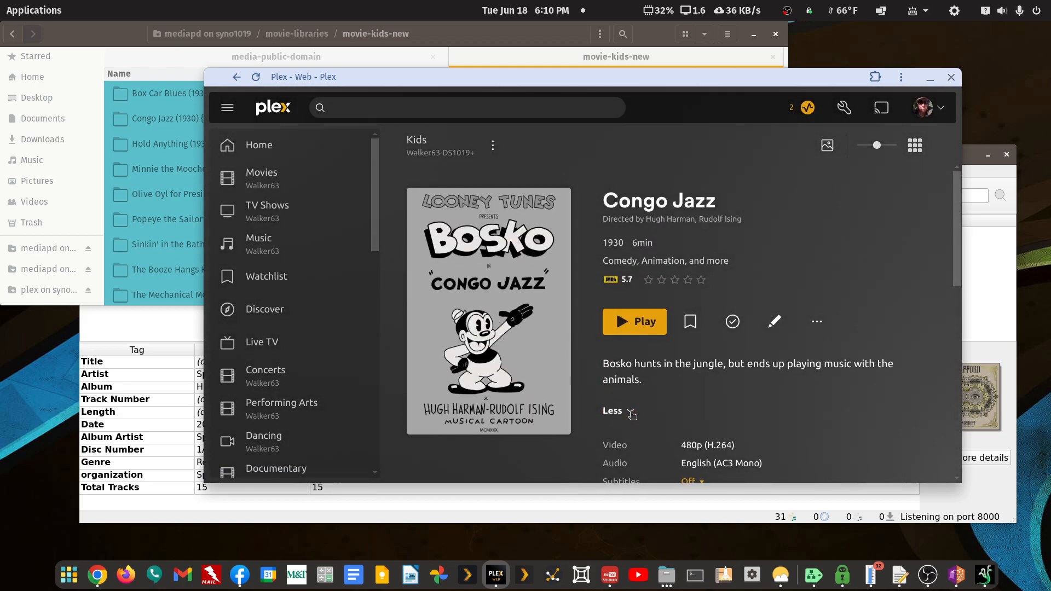
click(236, 77)
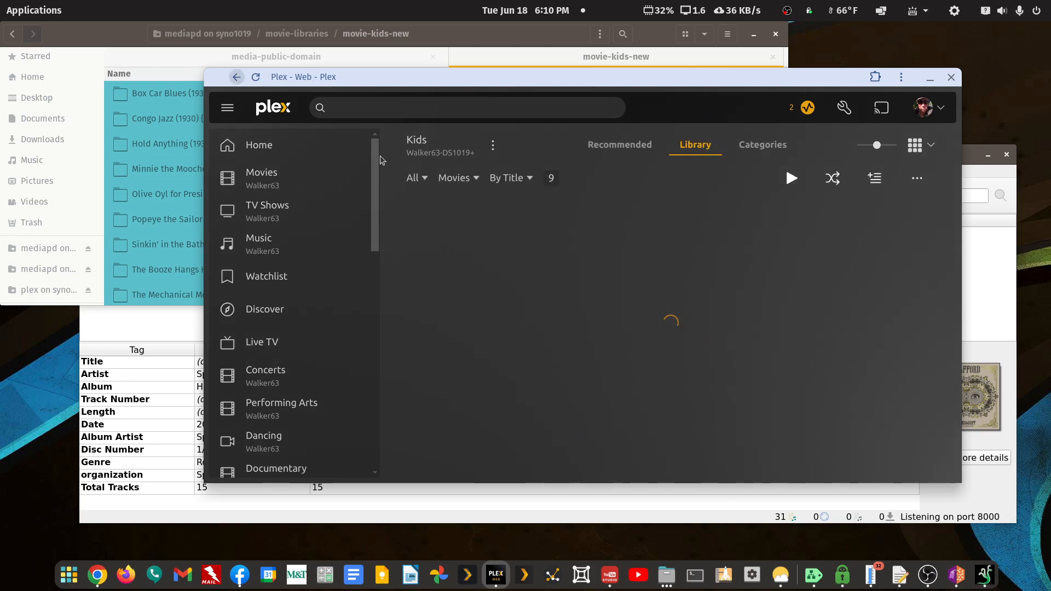
click(591, 348)
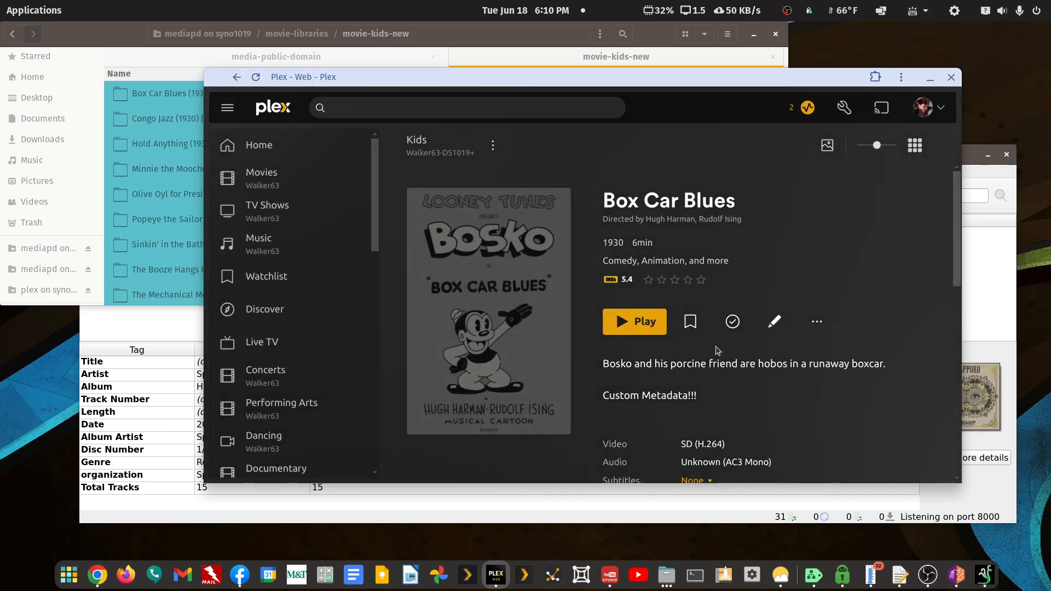
scroll(711, 350, down, 4)
scroll(695, 395, up, 4)
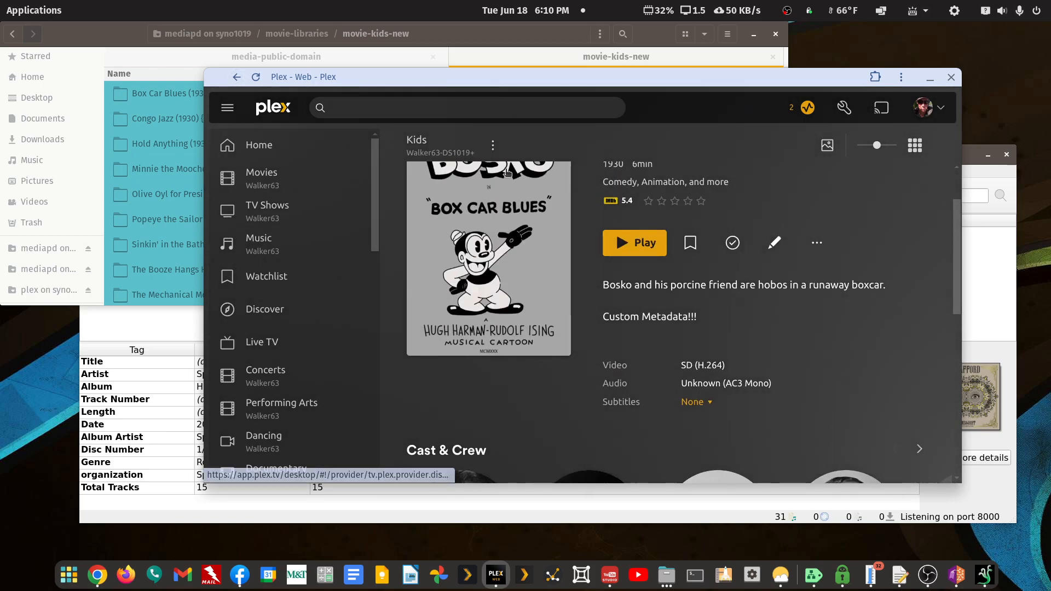
click(237, 77)
click(479, 268)
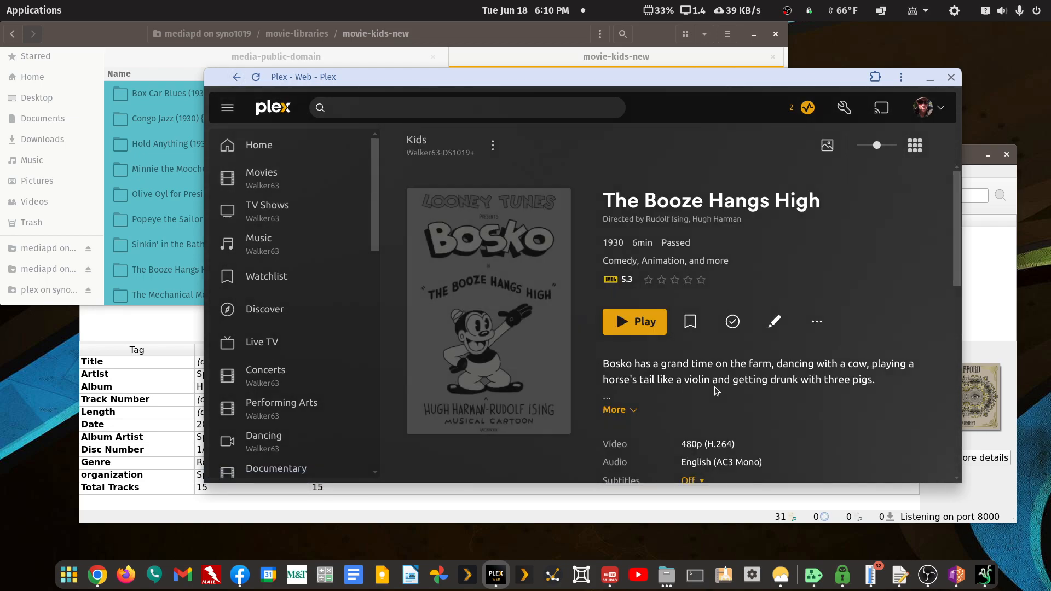
click(629, 411)
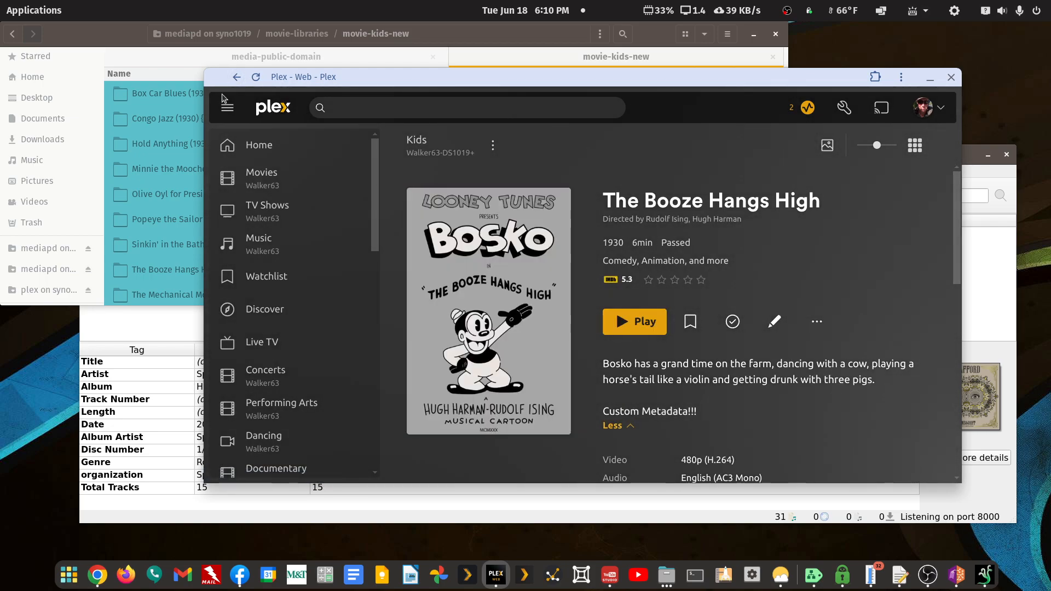
click(237, 77)
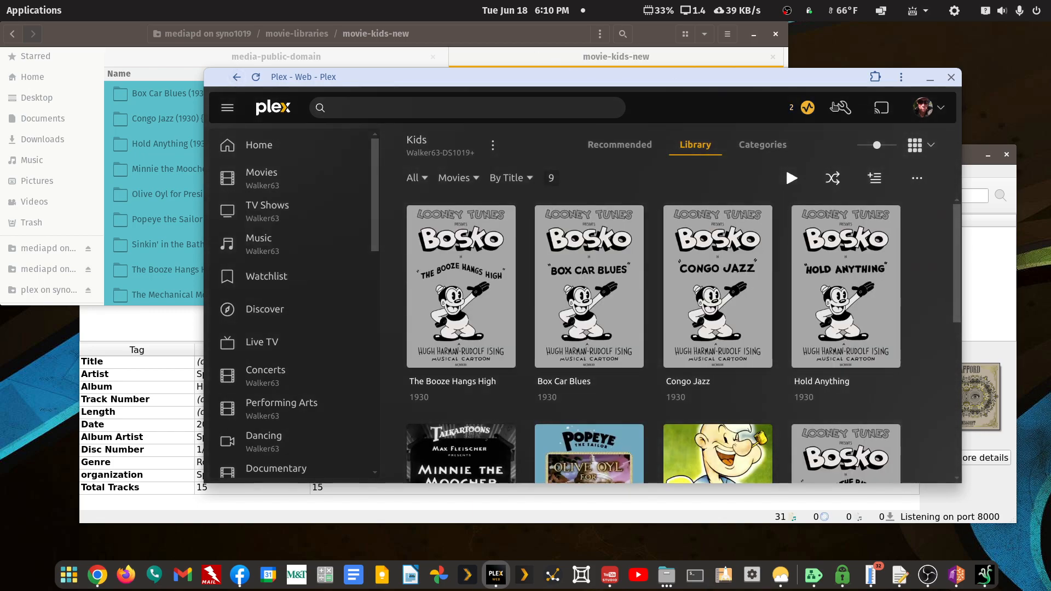
Add the folder /myplexmedia/movie-libraries/movie-kids-new to the Kids library and save the changes
click(493, 146)
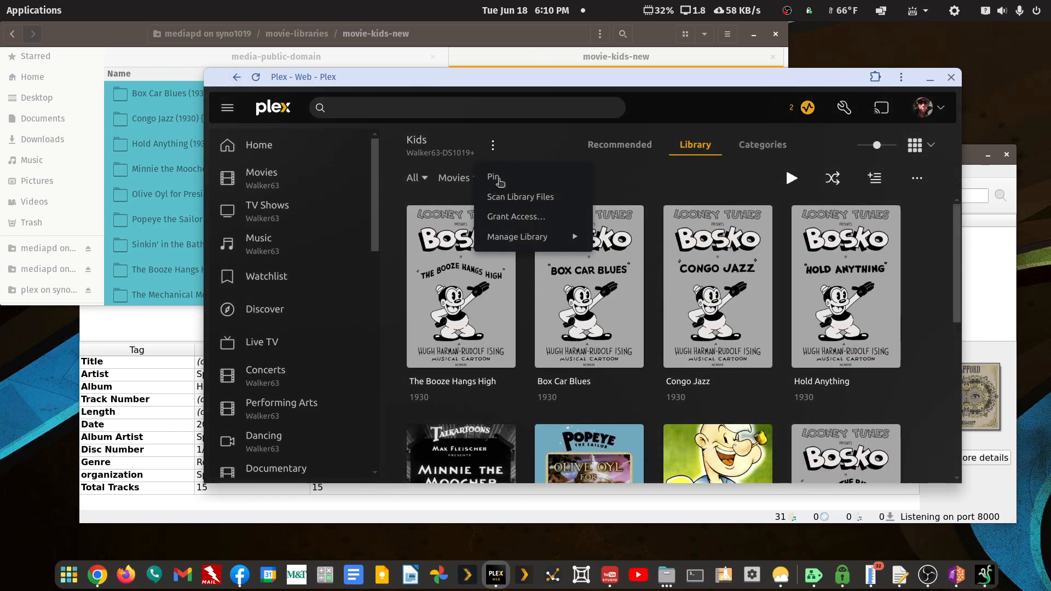
mouse_move(505, 235)
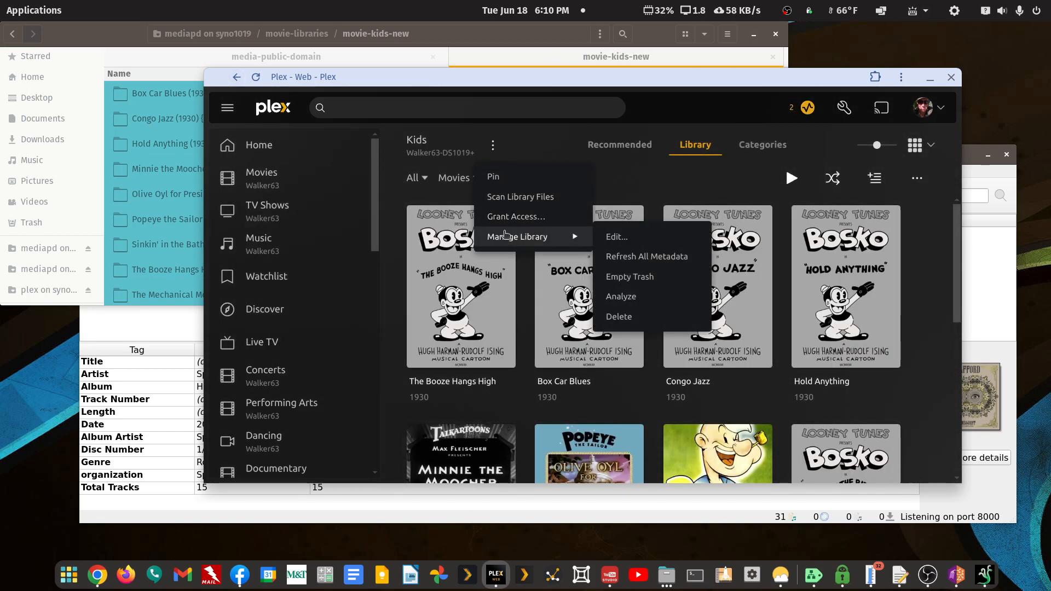
click(620, 236)
click(408, 220)
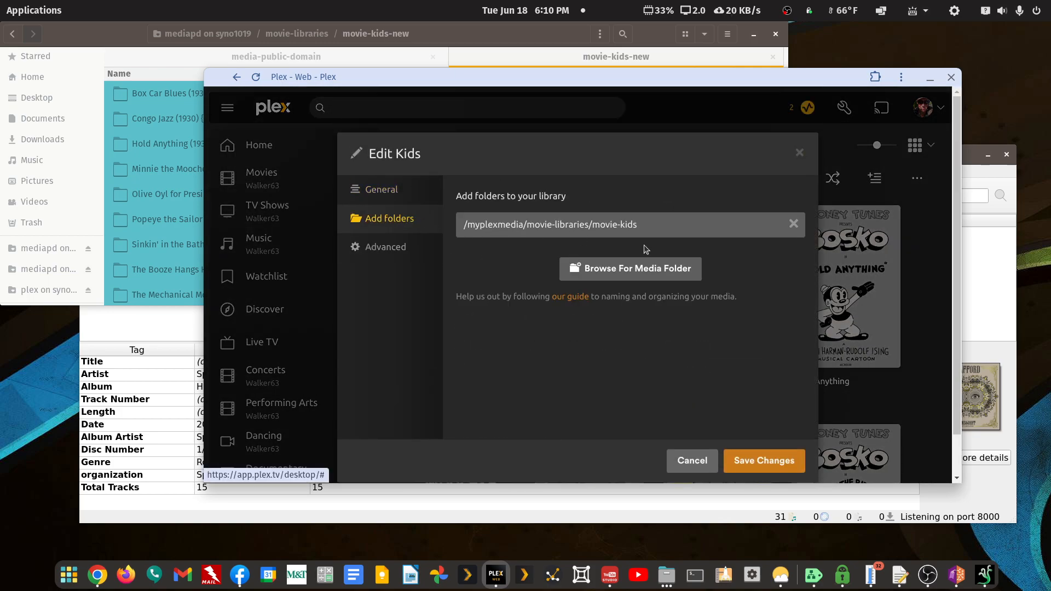
click(686, 268)
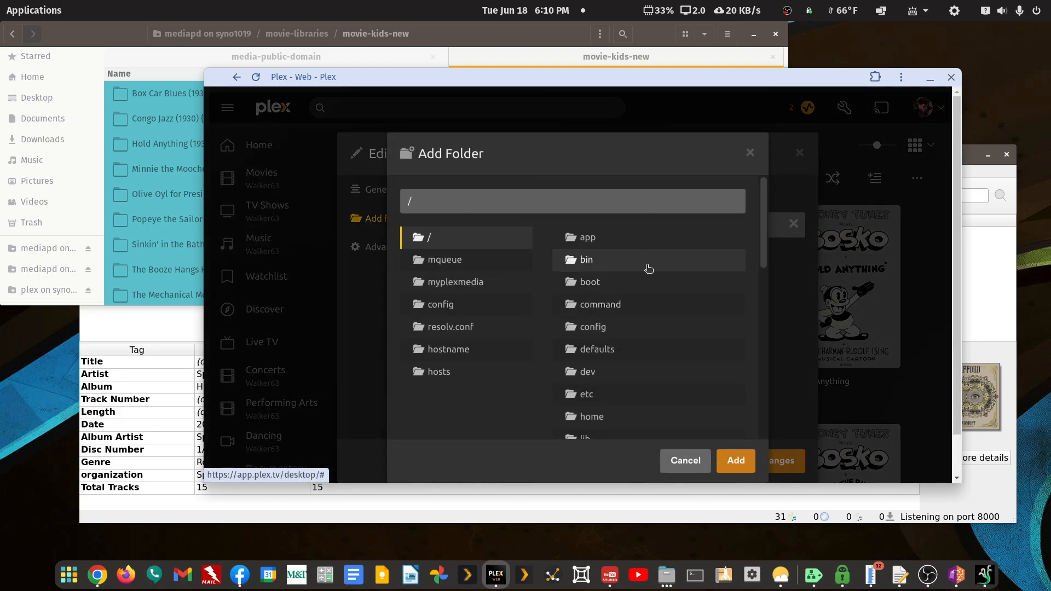
click(453, 281)
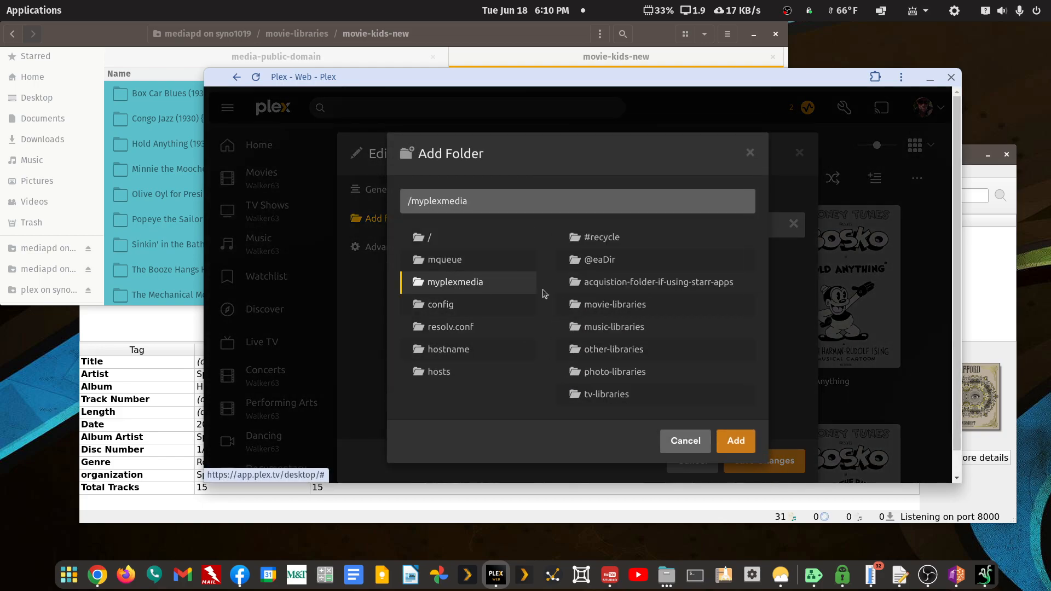
click(623, 308)
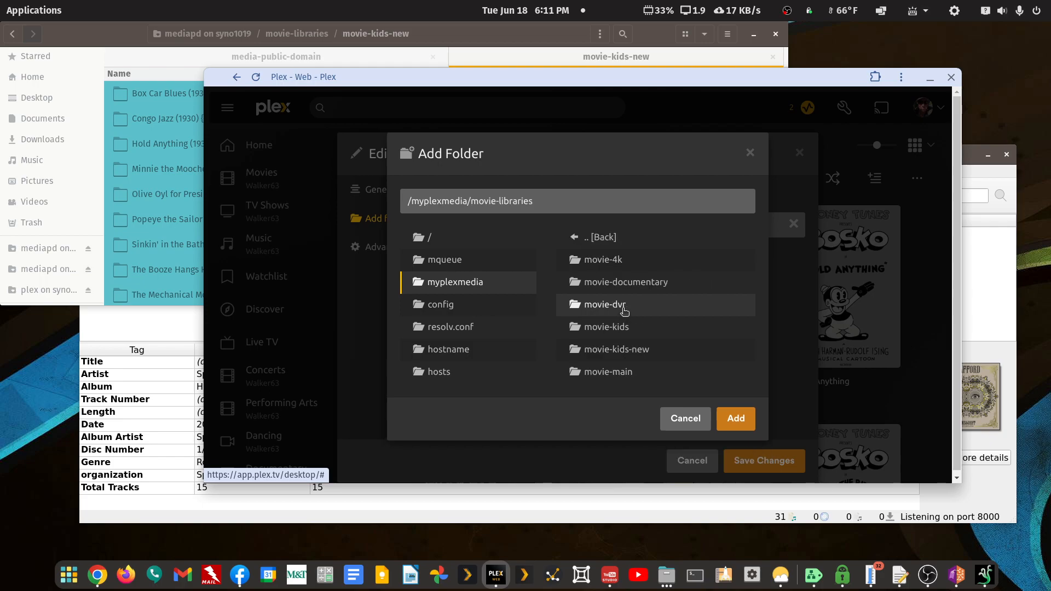
click(620, 351)
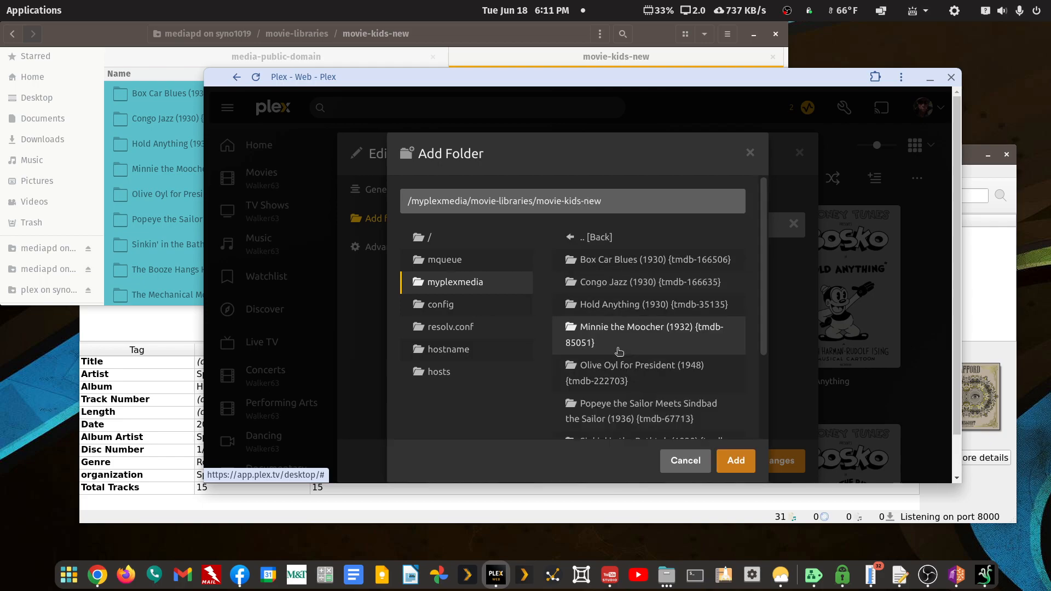
click(732, 461)
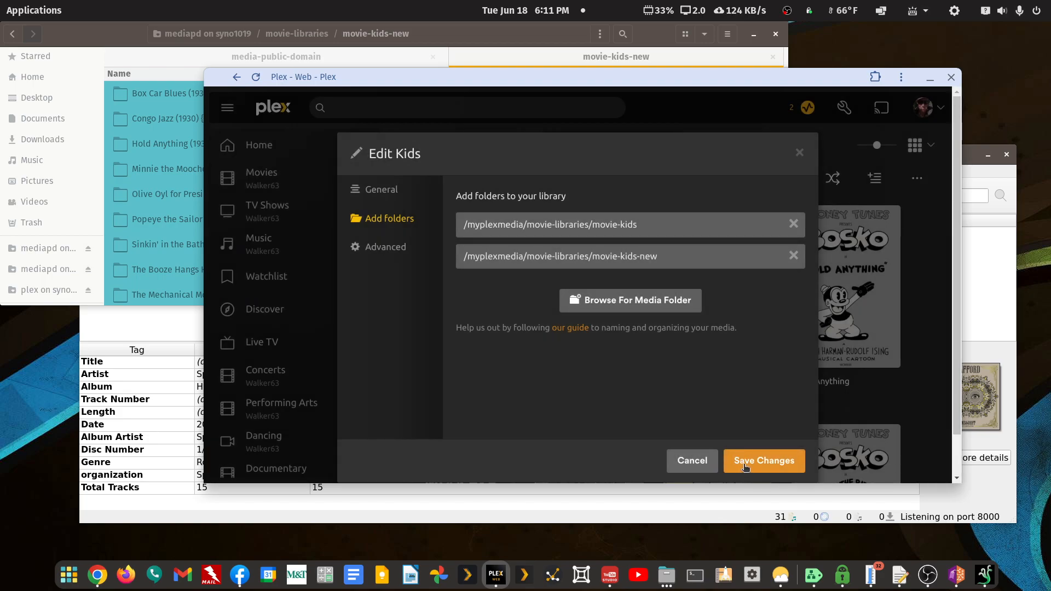
click(745, 466)
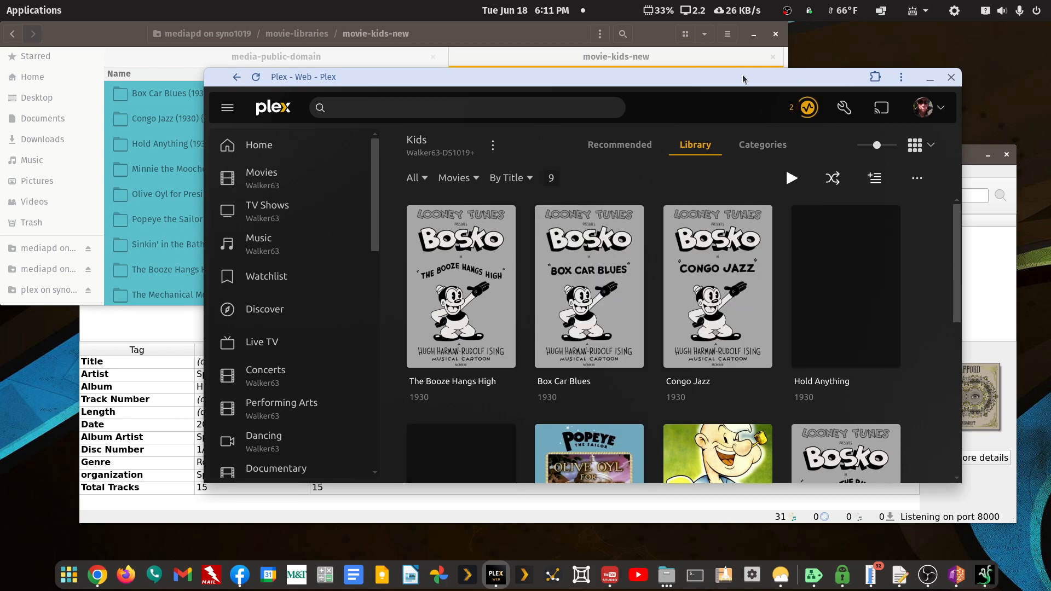
Filter the Kids library by Unmatched movies and then by Duplicates
click(416, 177)
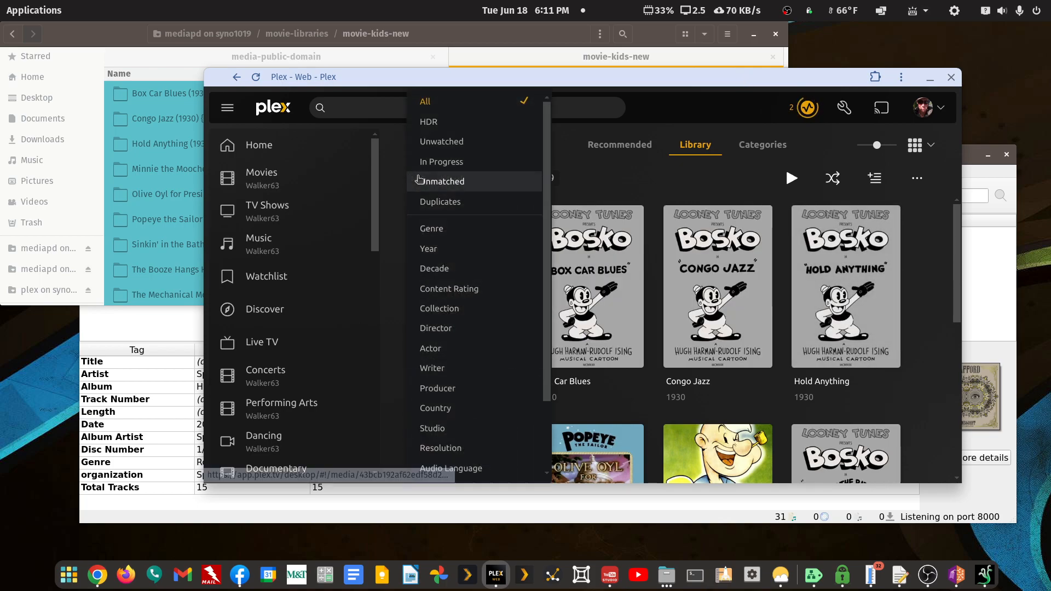
click(419, 181)
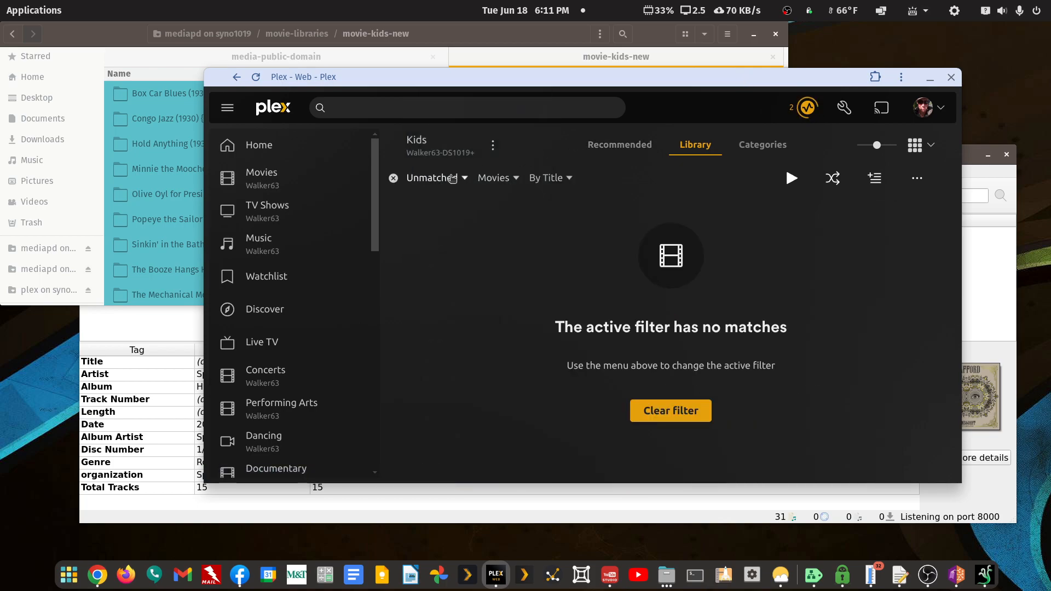
click(452, 178)
click(449, 202)
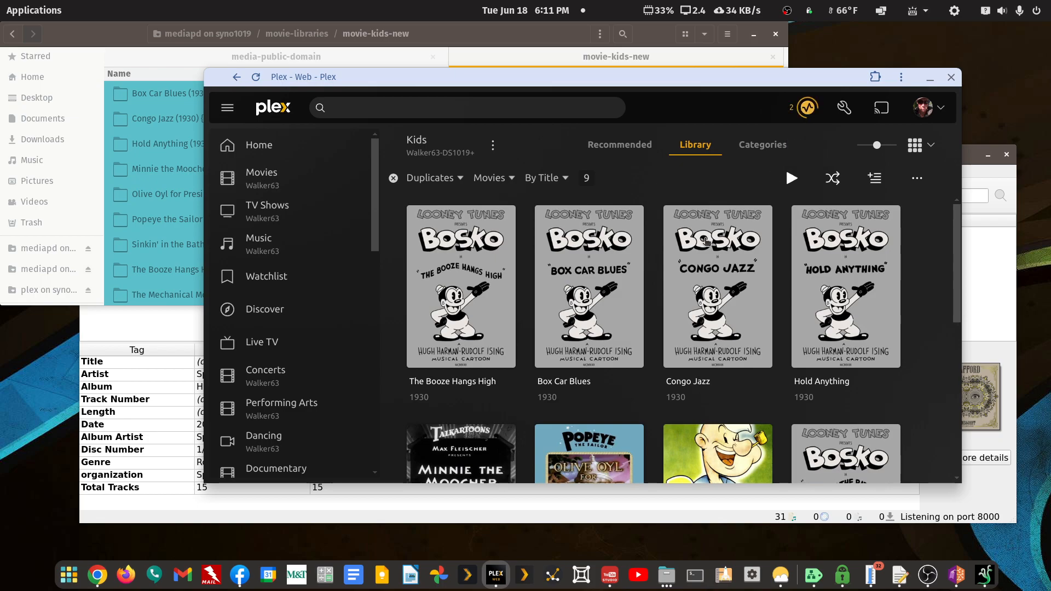
Check Box Car Blues' summary and versions on its details page, and view the servers' current background activity
click(626, 281)
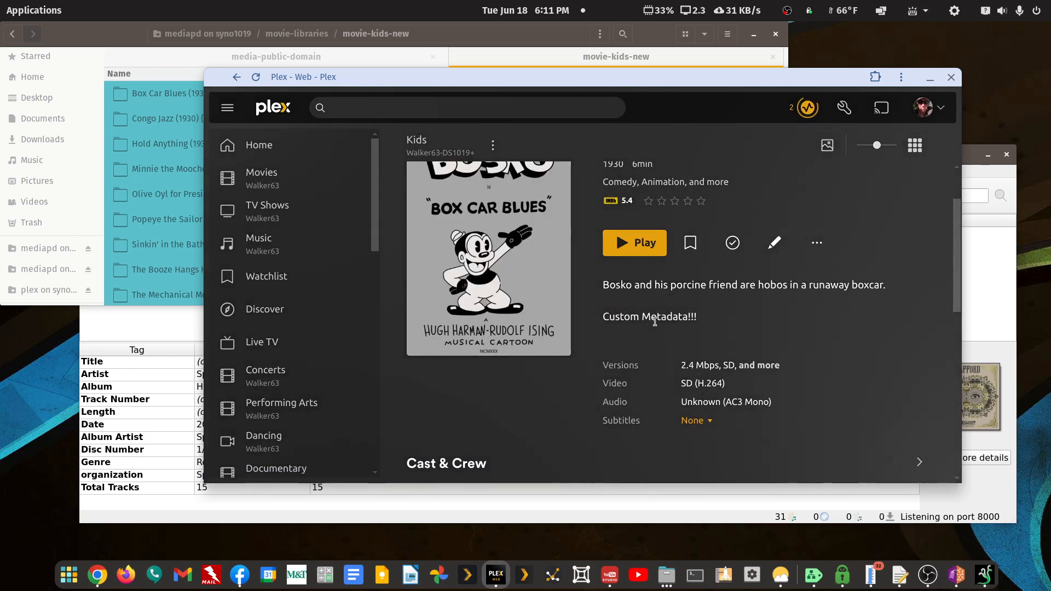
click(237, 77)
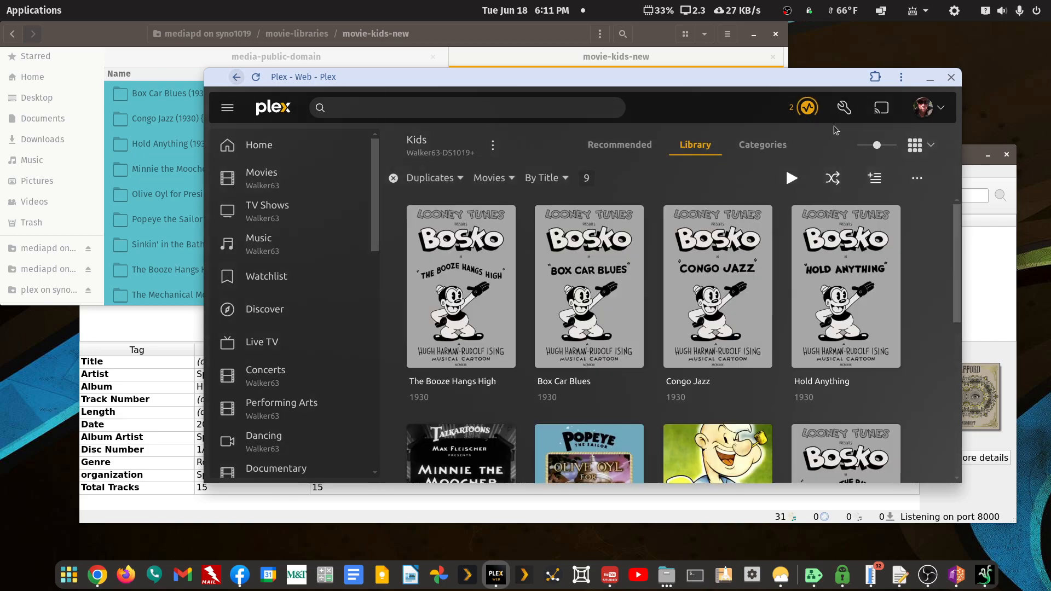
click(808, 108)
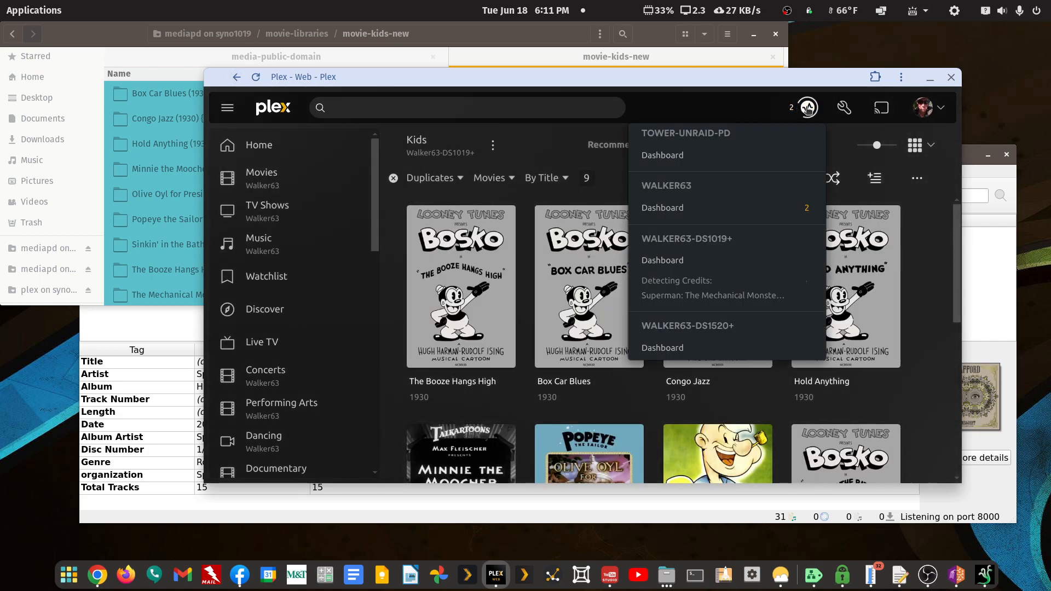
click(793, 105)
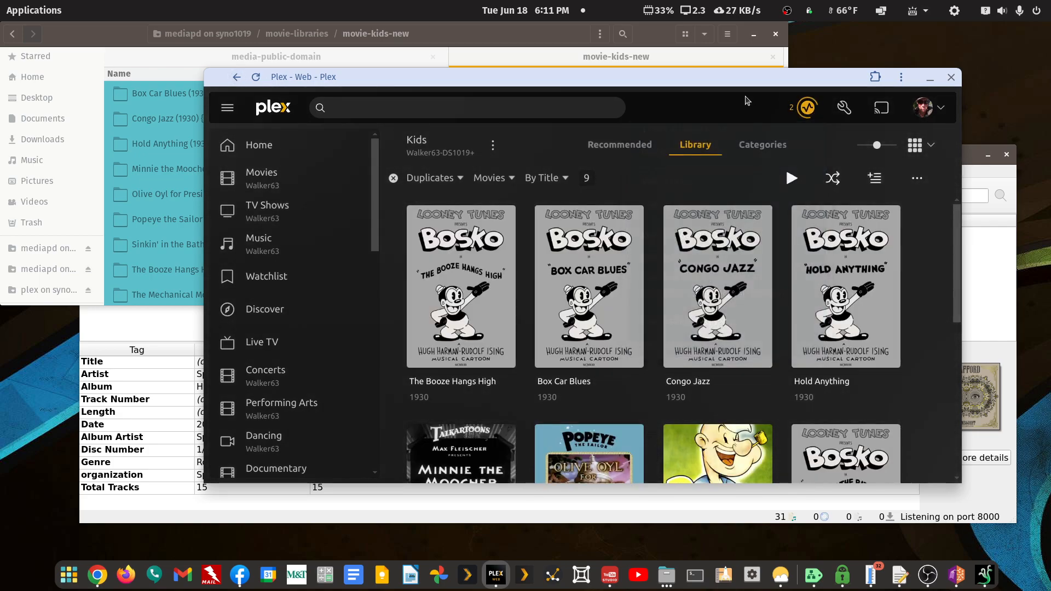
Remove the original /myplexmedia/movie-libraries/movie-kids folder from the Kids library and save the changes
click(493, 148)
mouse_move(570, 237)
click(607, 238)
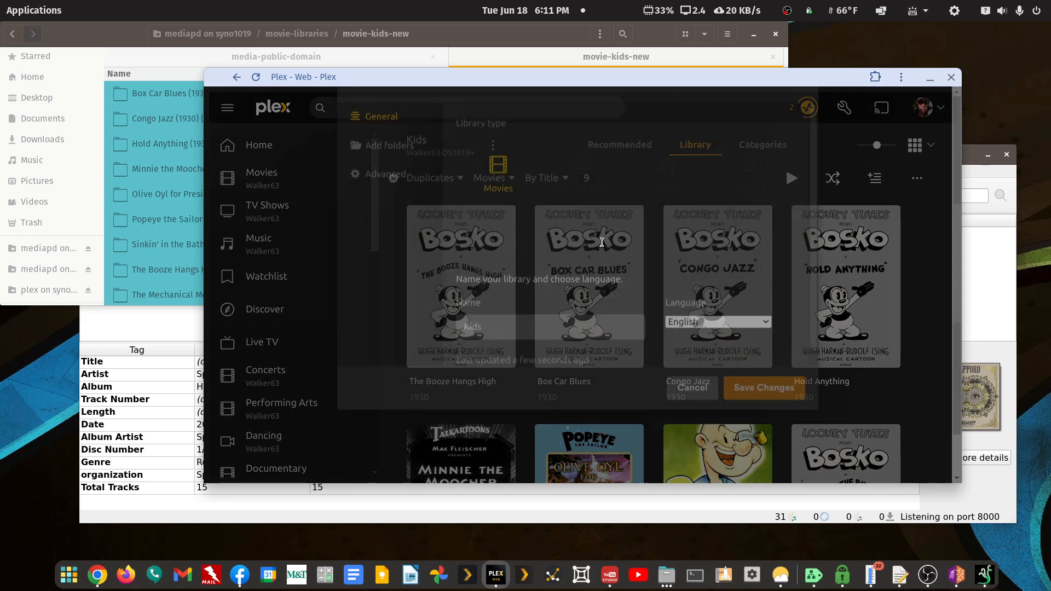
click(413, 223)
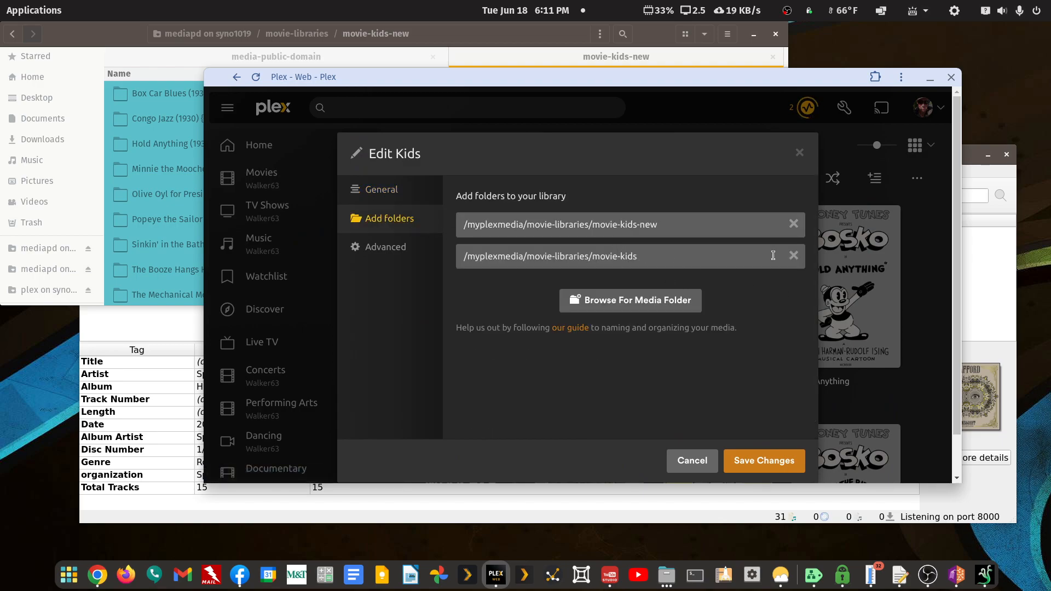
click(793, 255)
click(774, 460)
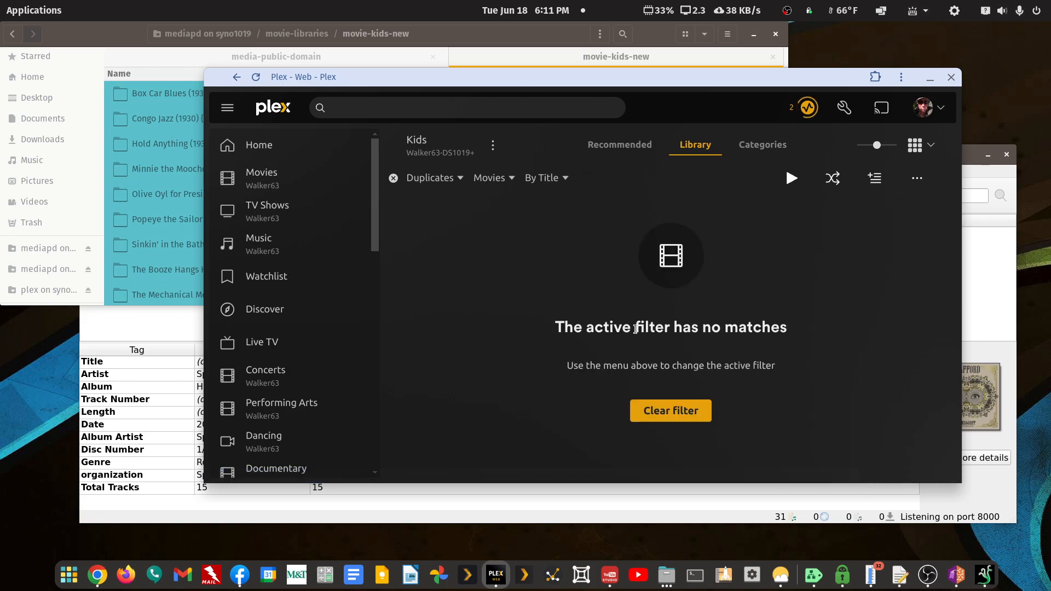
Clear the Duplicates filter and recheck the details of Congo Jazz, Box Car Blues and The Booze Hangs High for the custom line
click(393, 178)
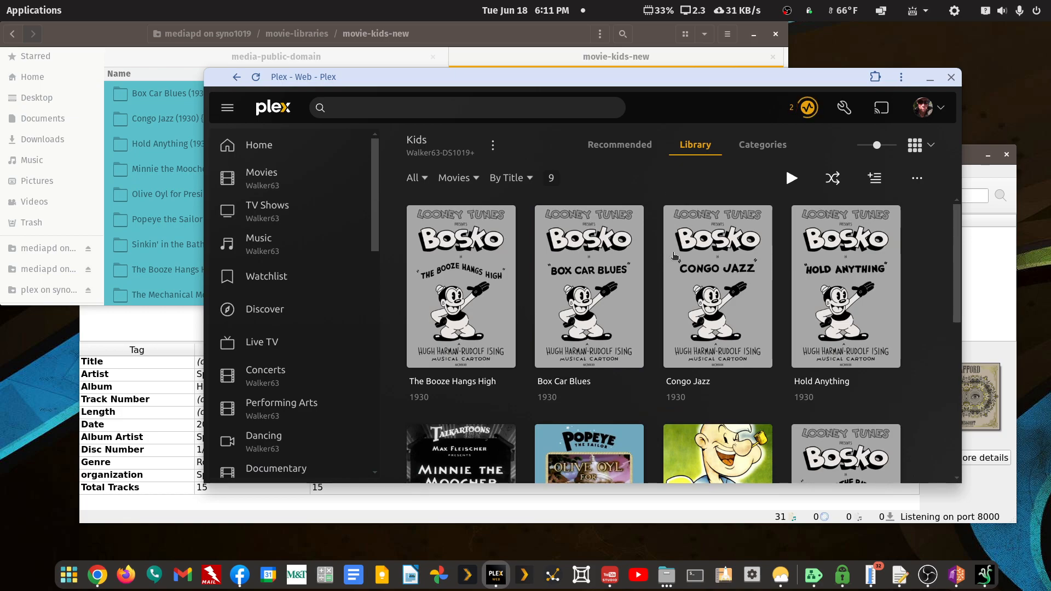
click(748, 334)
click(612, 410)
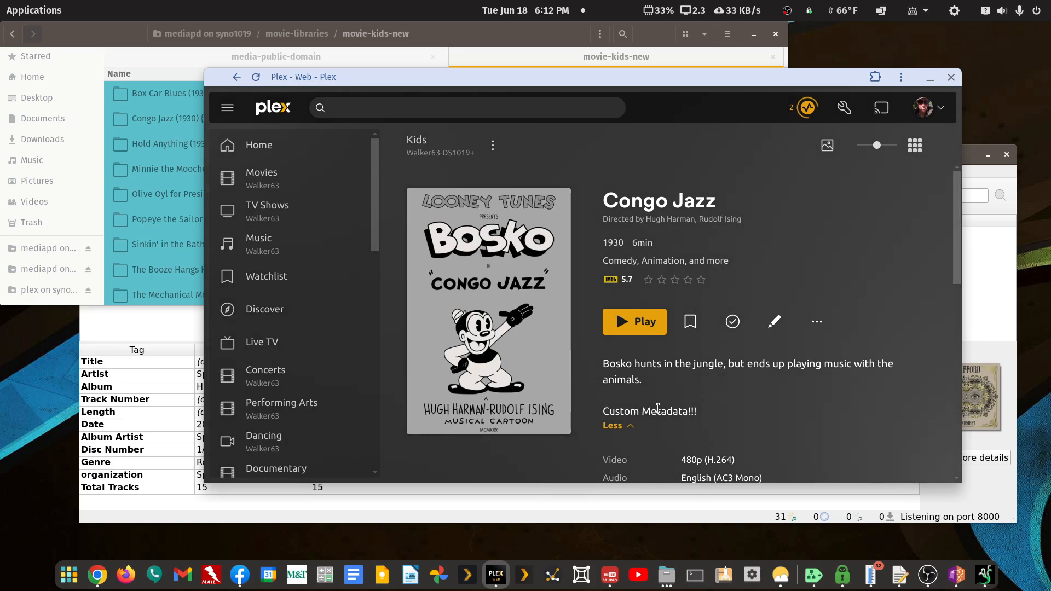
click(236, 77)
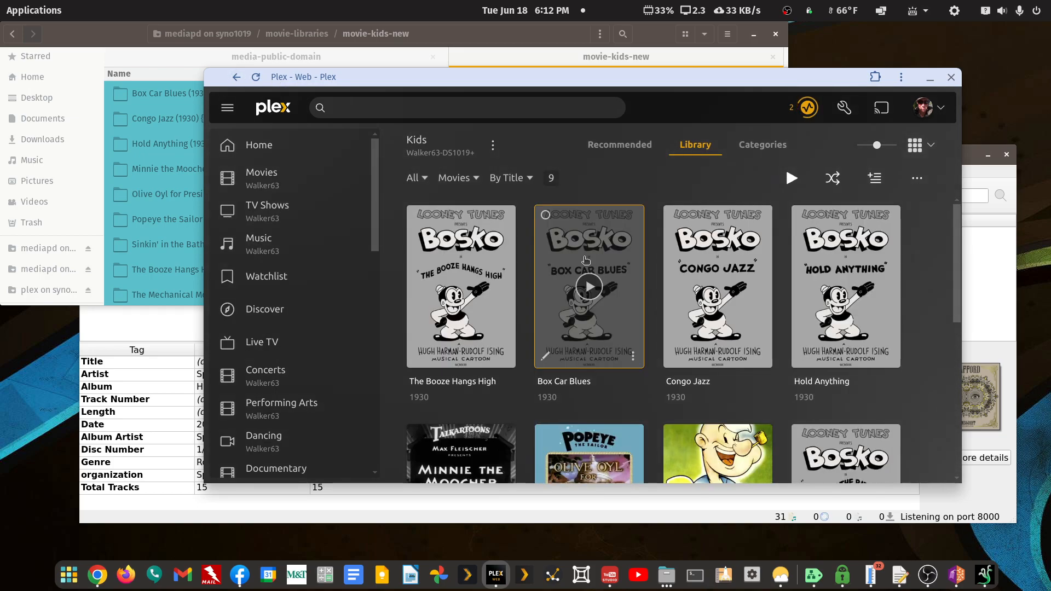
click(630, 278)
scroll(627, 263, down, 5)
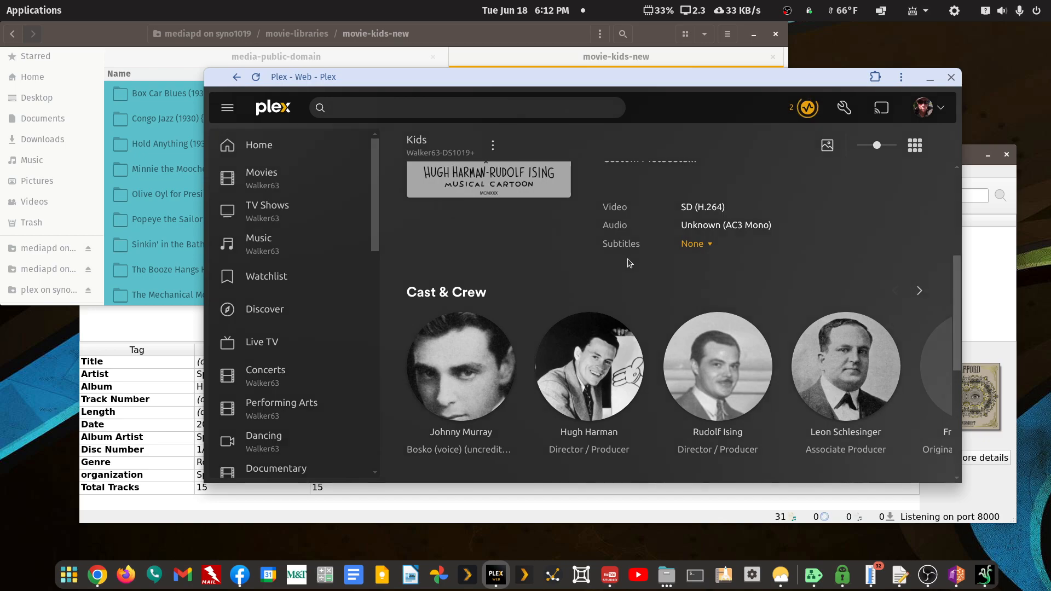
click(236, 80)
click(486, 299)
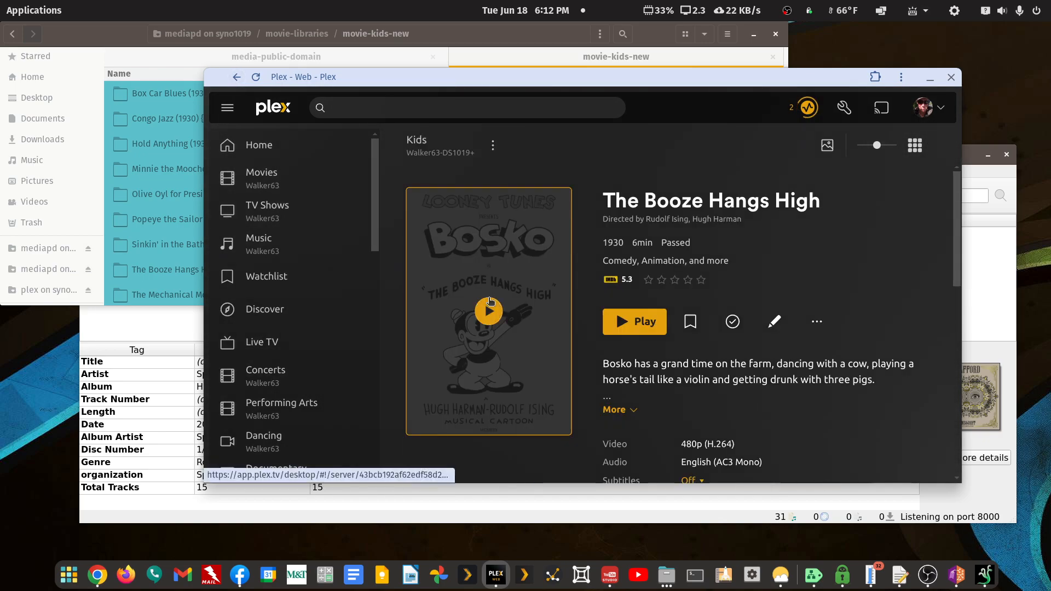
click(613, 409)
scroll(722, 372, down, 3)
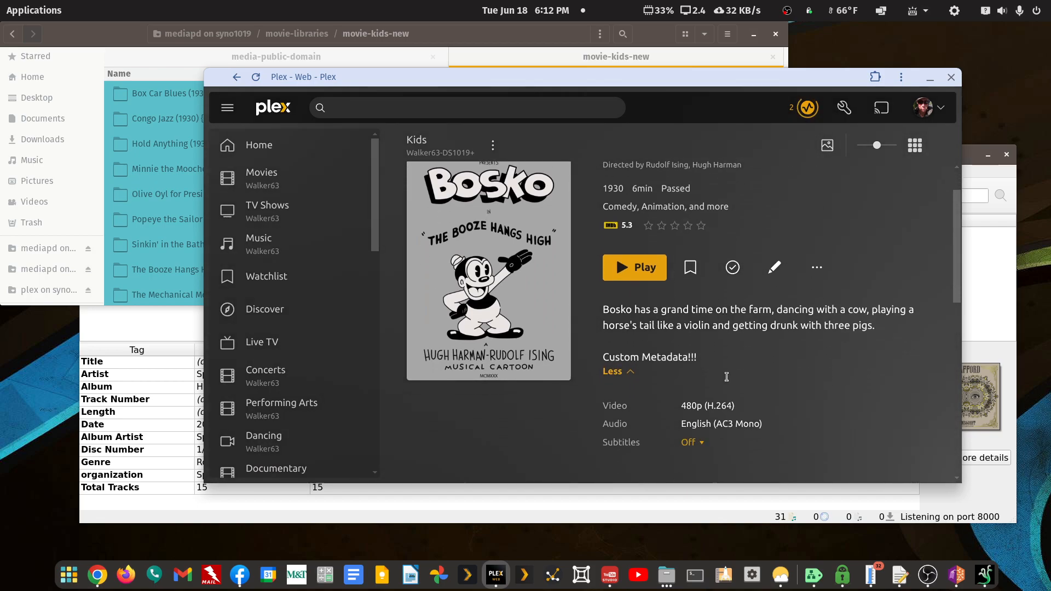
scroll(728, 381, up, 3)
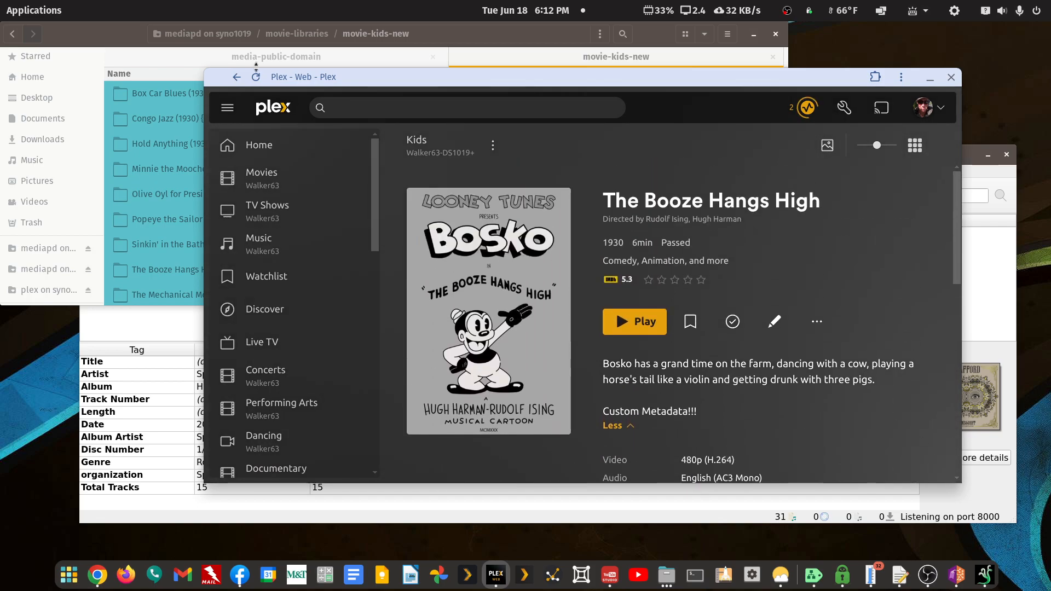
click(236, 77)
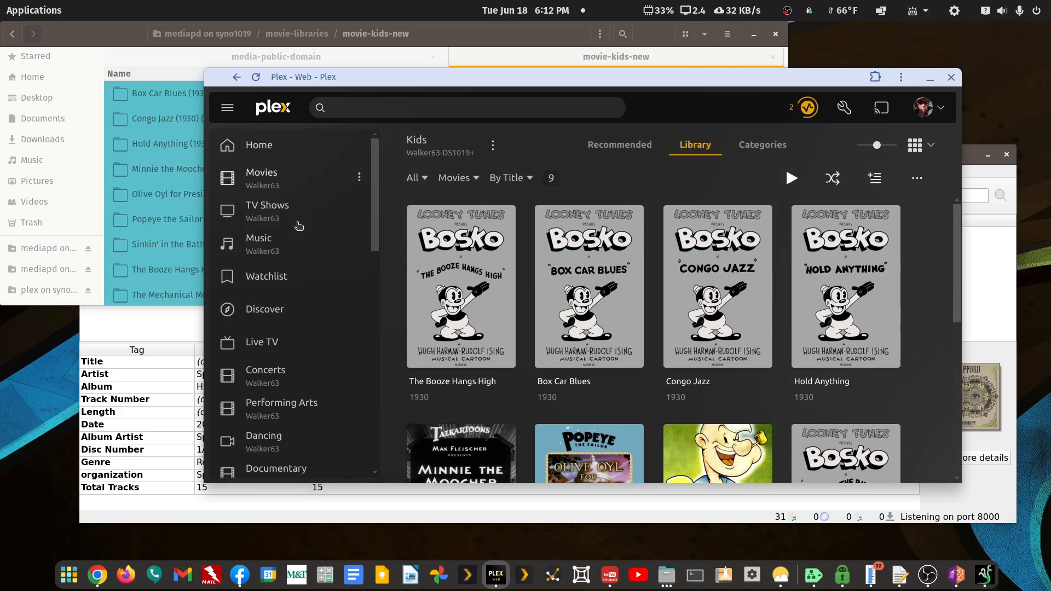
Go back to the DS1019+ server's Libraries settings page and reposition the Plex window
click(234, 77)
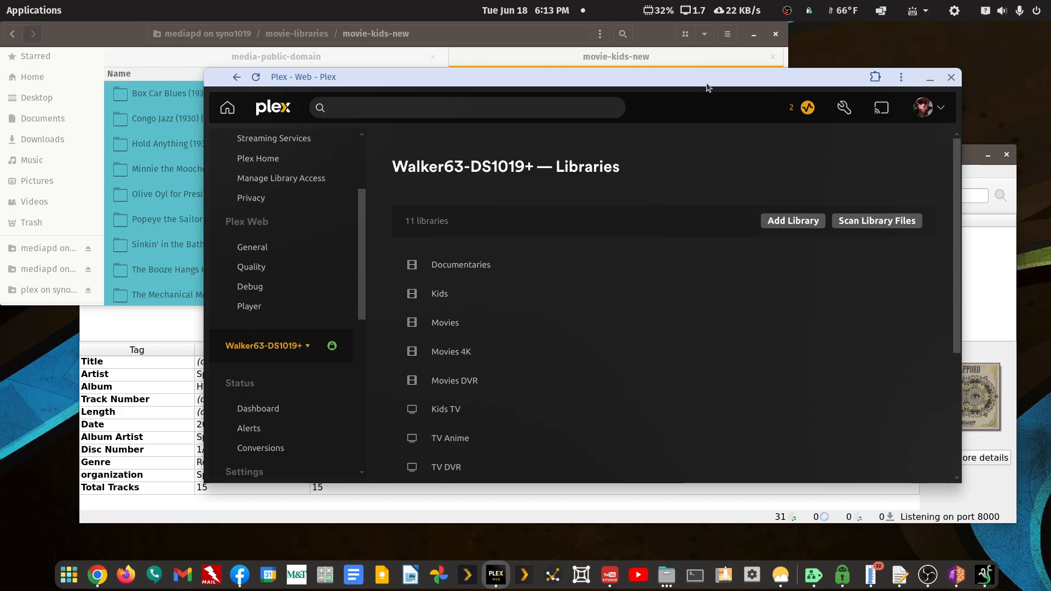
drag(708, 85, 743, 49)
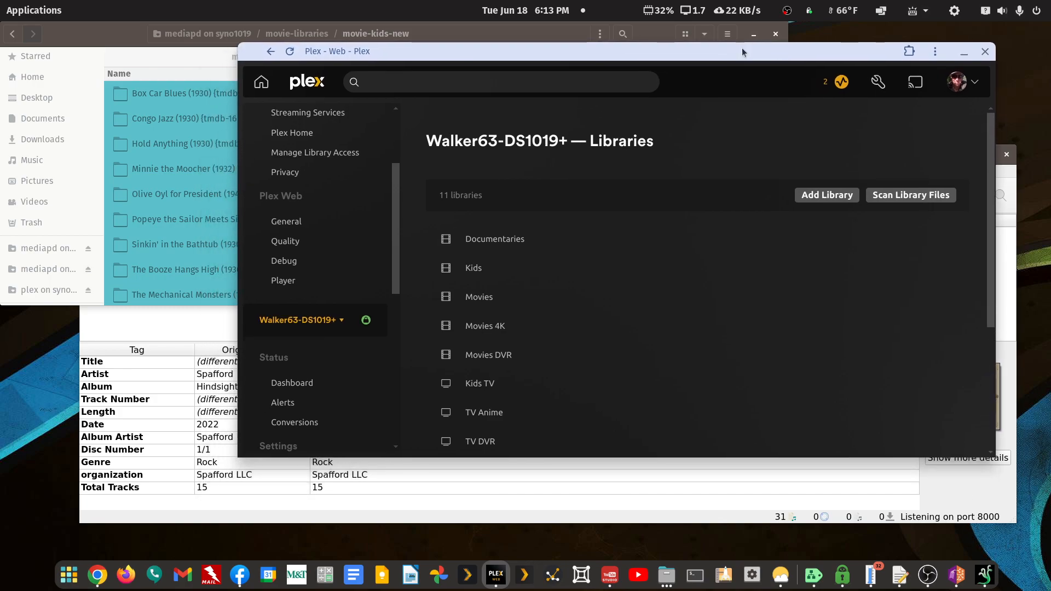